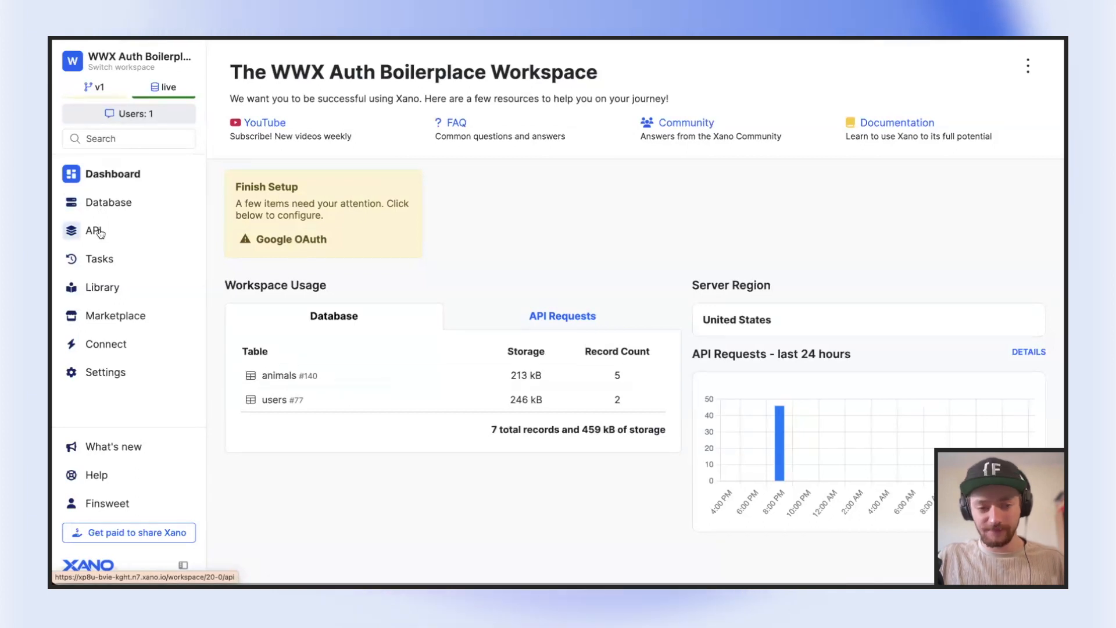
Open the animals API group from the workspace's API groups
click(100, 232)
scroll(320, 227, down, 2)
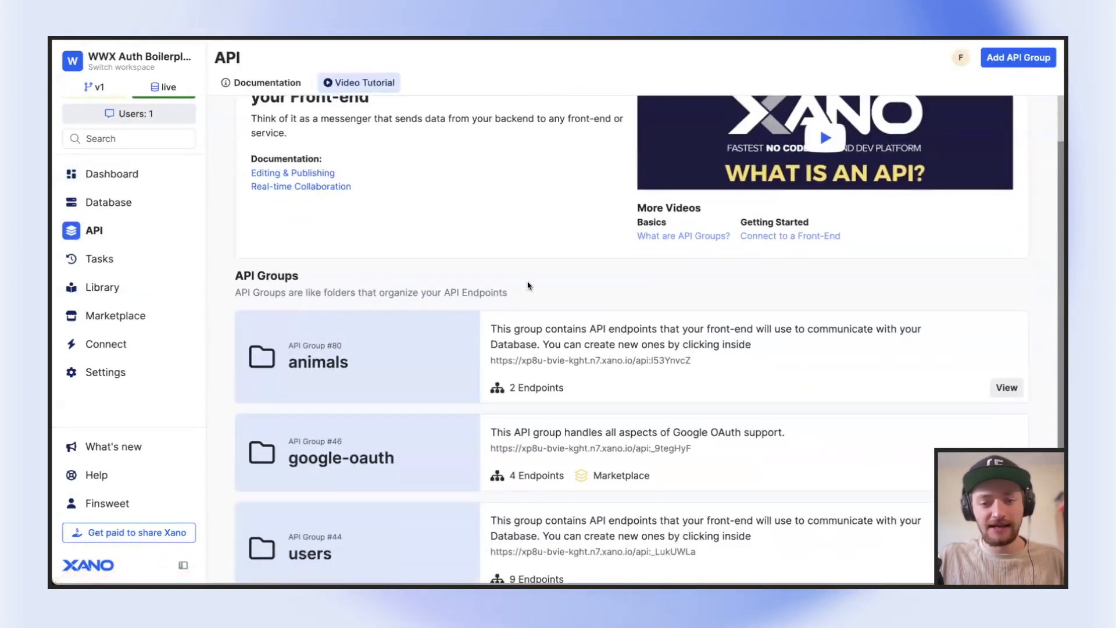
scroll(337, 279, down, 1)
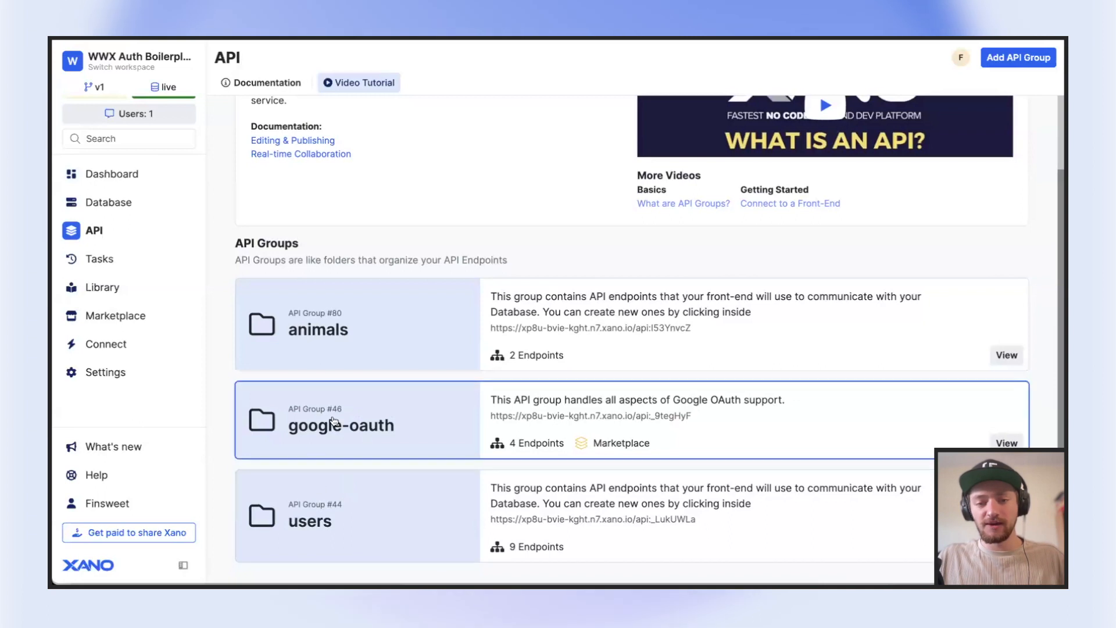
click(398, 320)
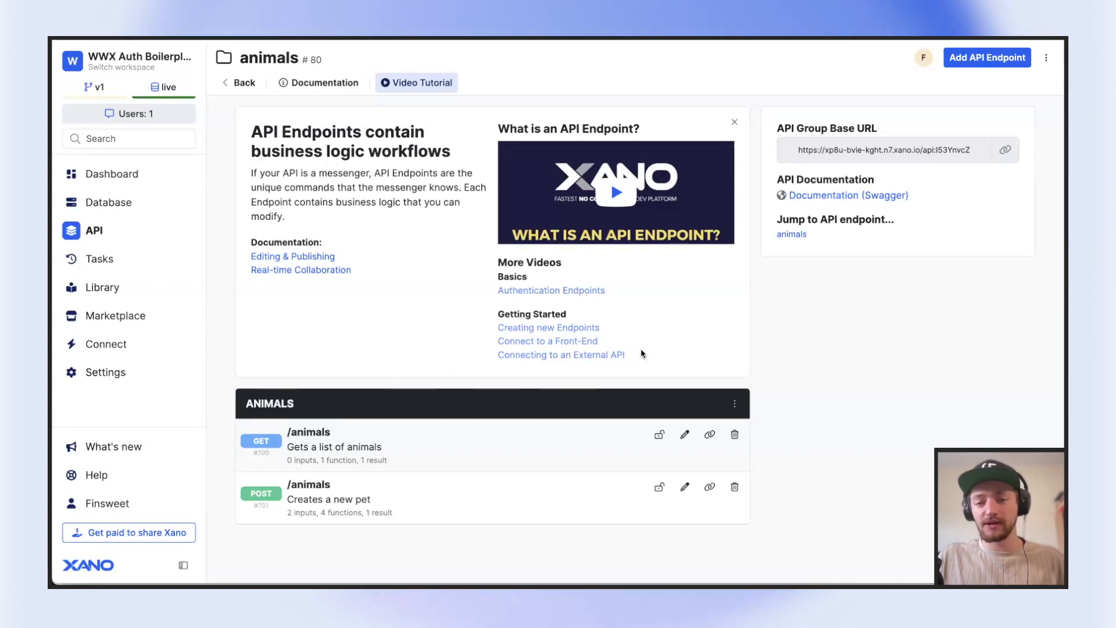
Start a blank API endpoint in the animals group and examine the HTTP verbs it offers
click(1000, 66)
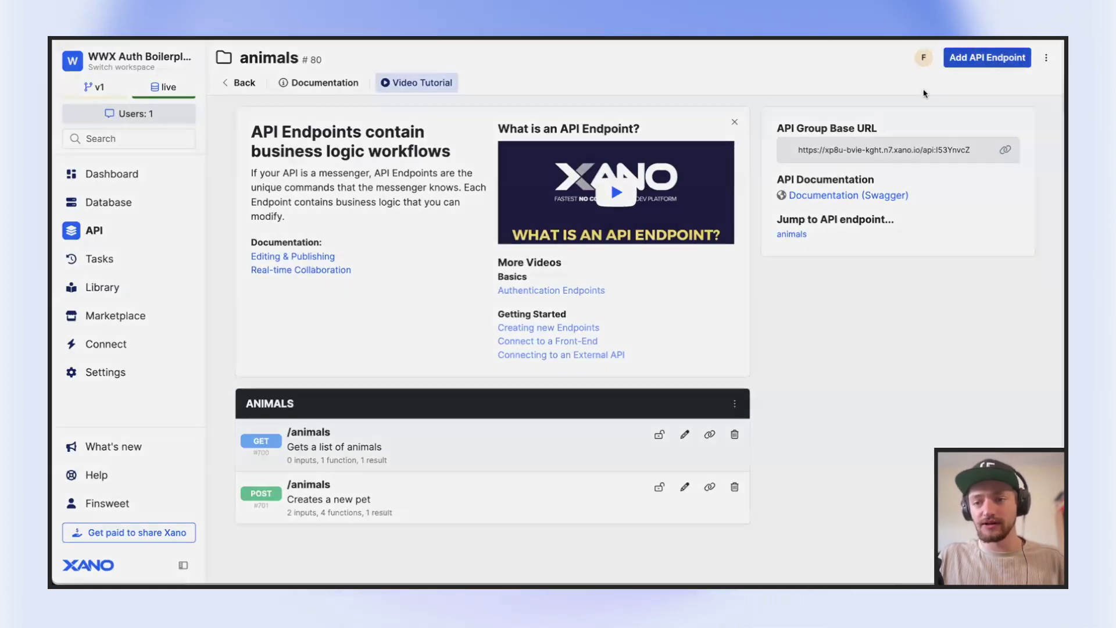
click(837, 324)
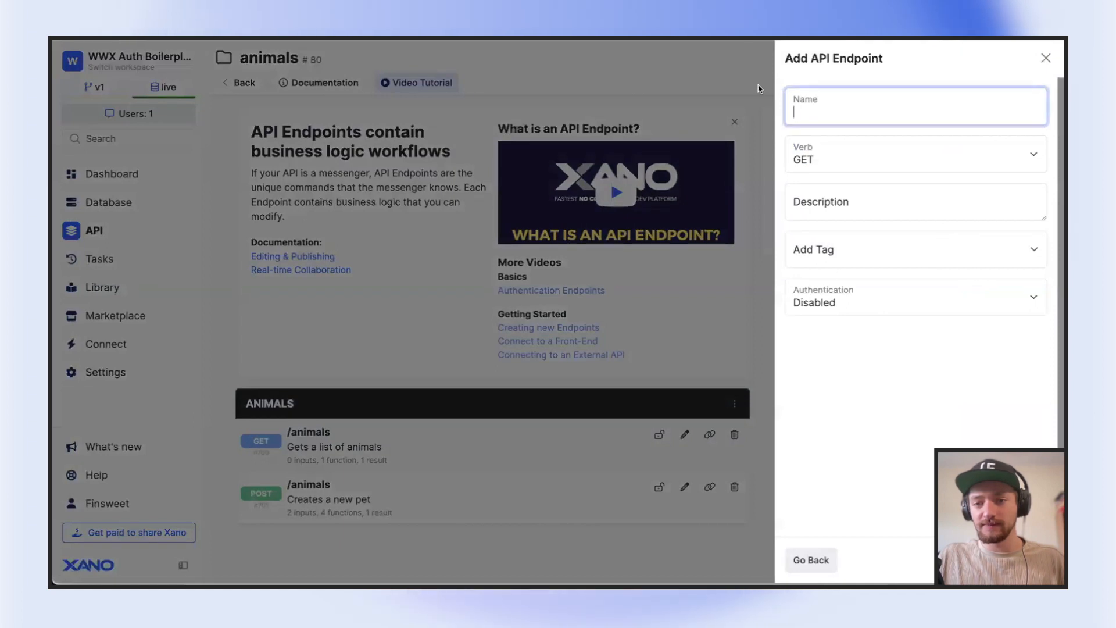
click(860, 158)
click(835, 137)
click(838, 152)
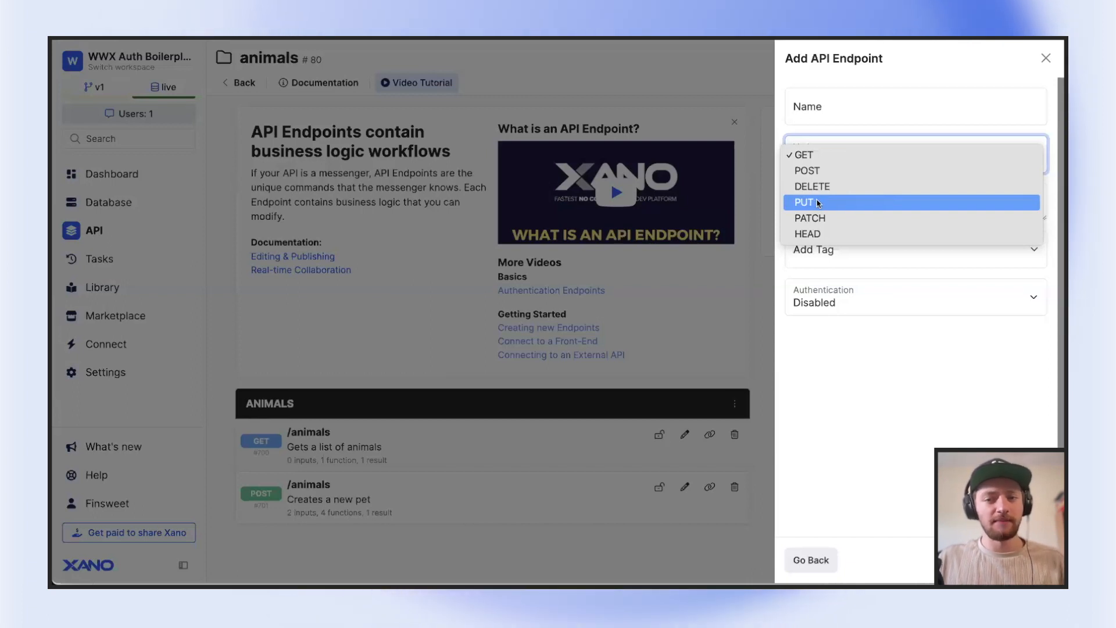
key(Escape)
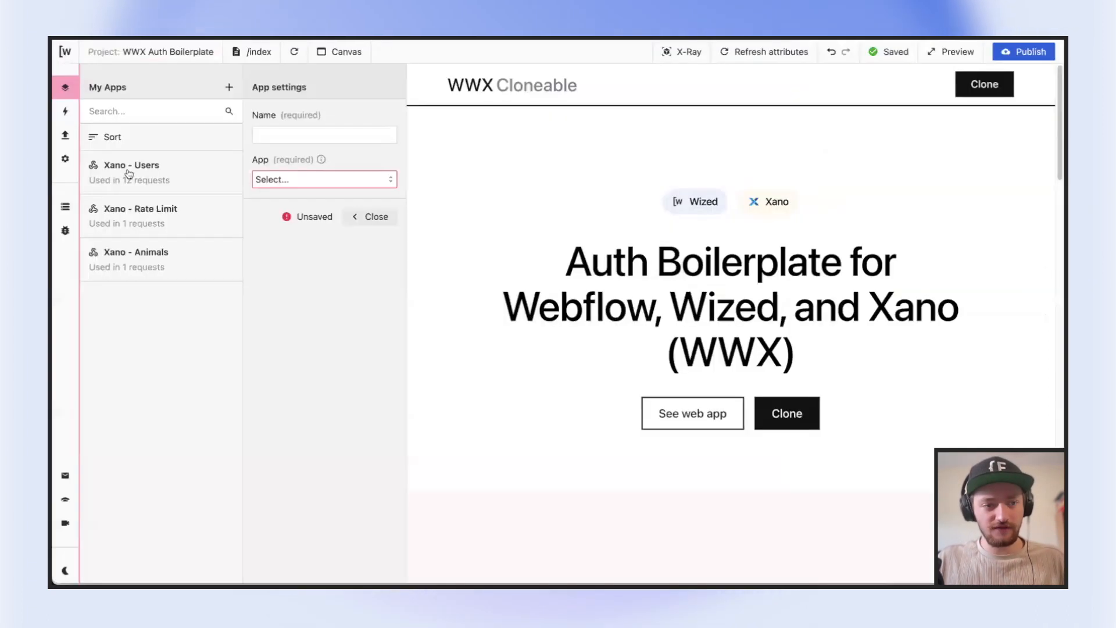
Switch to Wized and create a draft request in the animals folder using the Xano - Animals app
click(65, 135)
click(229, 89)
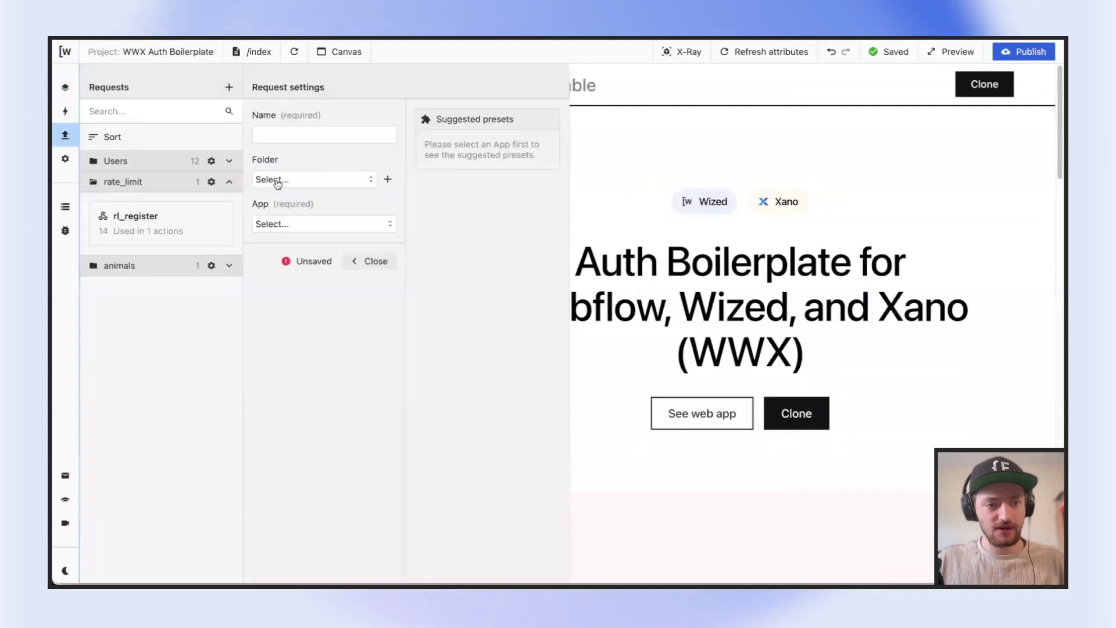
click(271, 179)
click(296, 243)
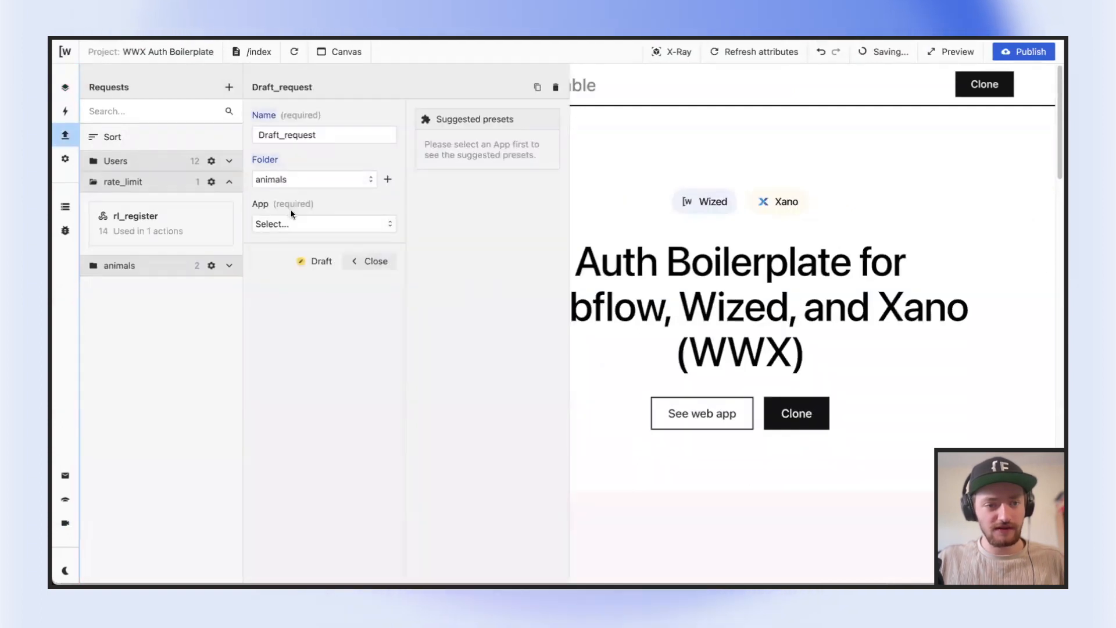
click(294, 225)
click(317, 250)
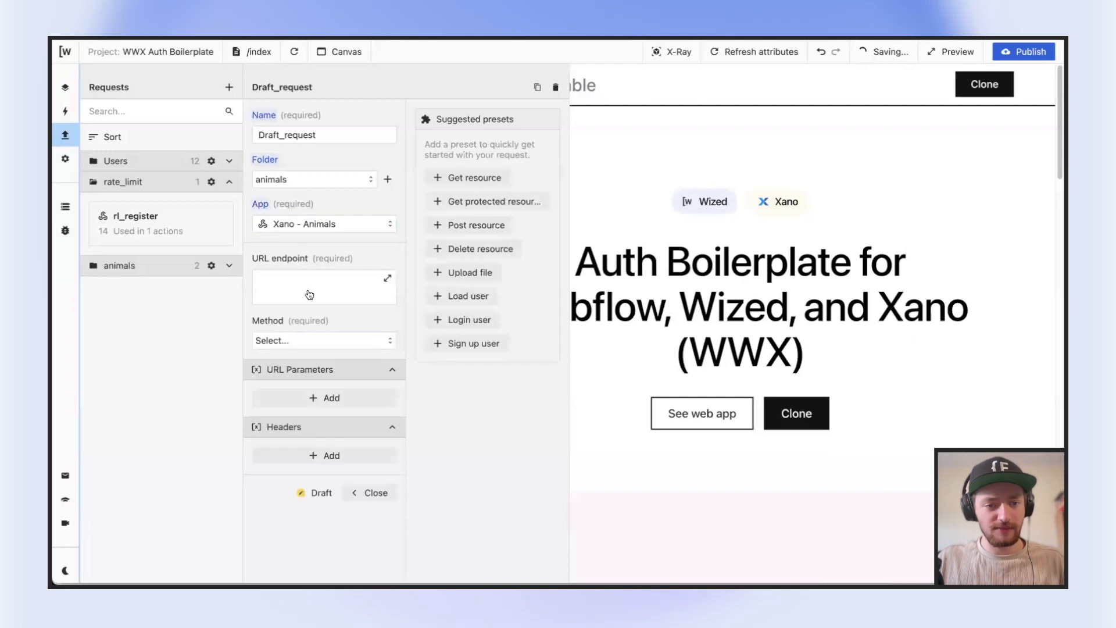
Compare the method options of the Wized draft request with the verb options of the new Xano endpoint
click(319, 347)
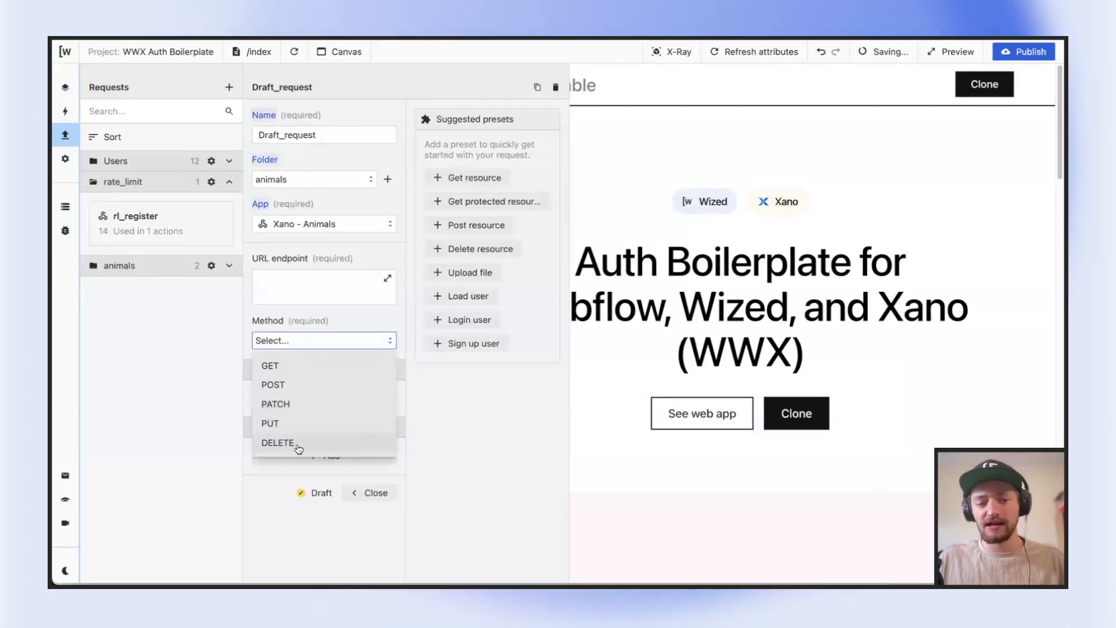
click(334, 324)
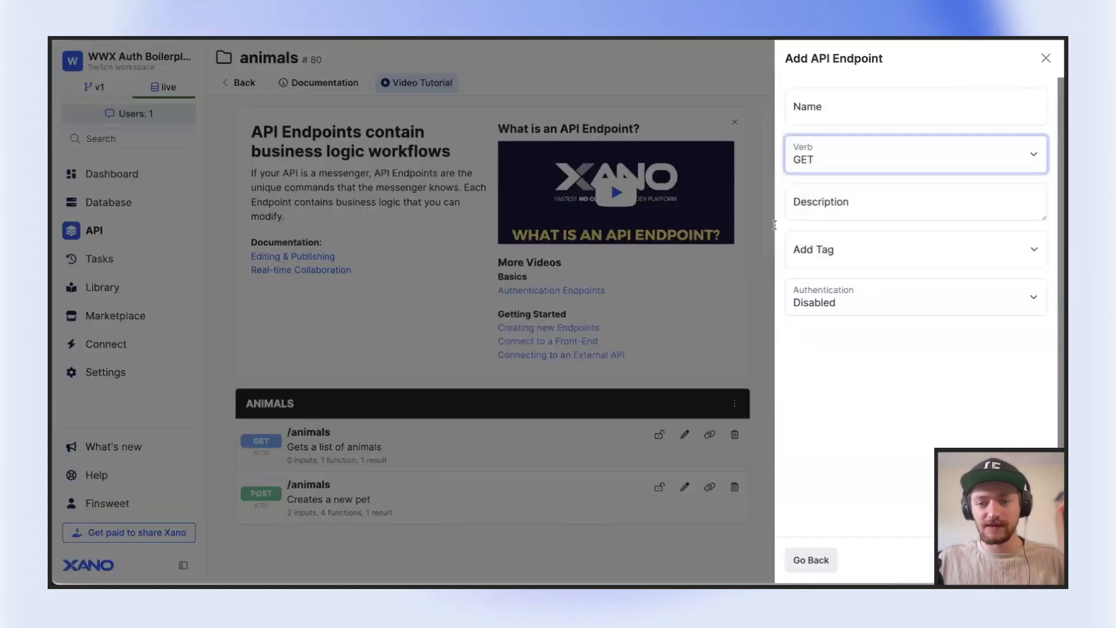
click(851, 156)
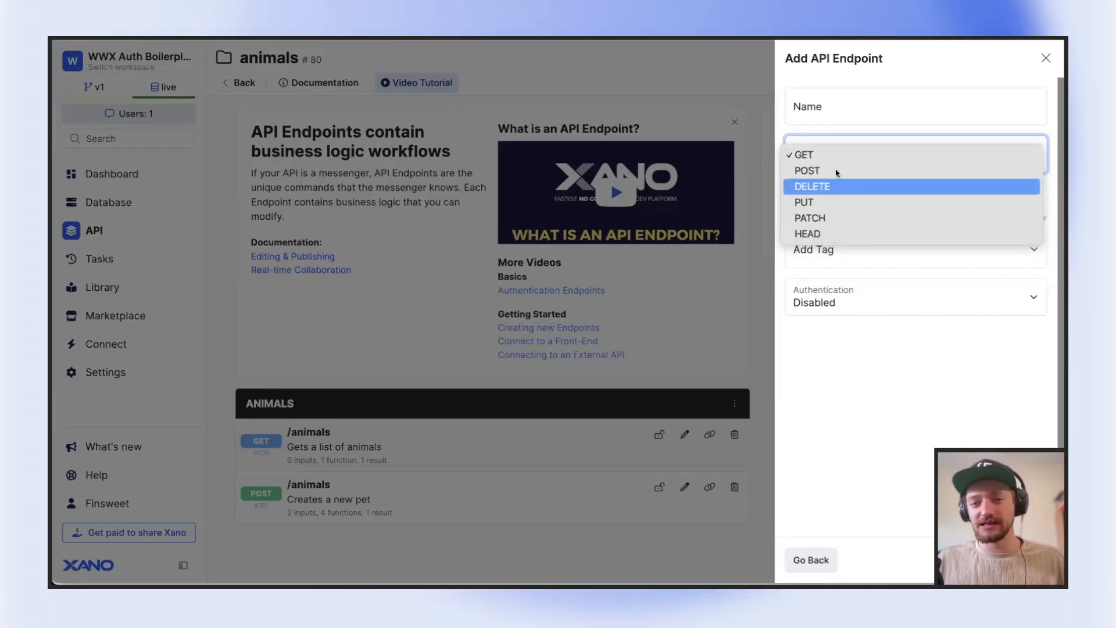
click(823, 121)
Discard the new endpoint form and examine the inputs, function stack and response of the GET /animals endpoint
click(325, 441)
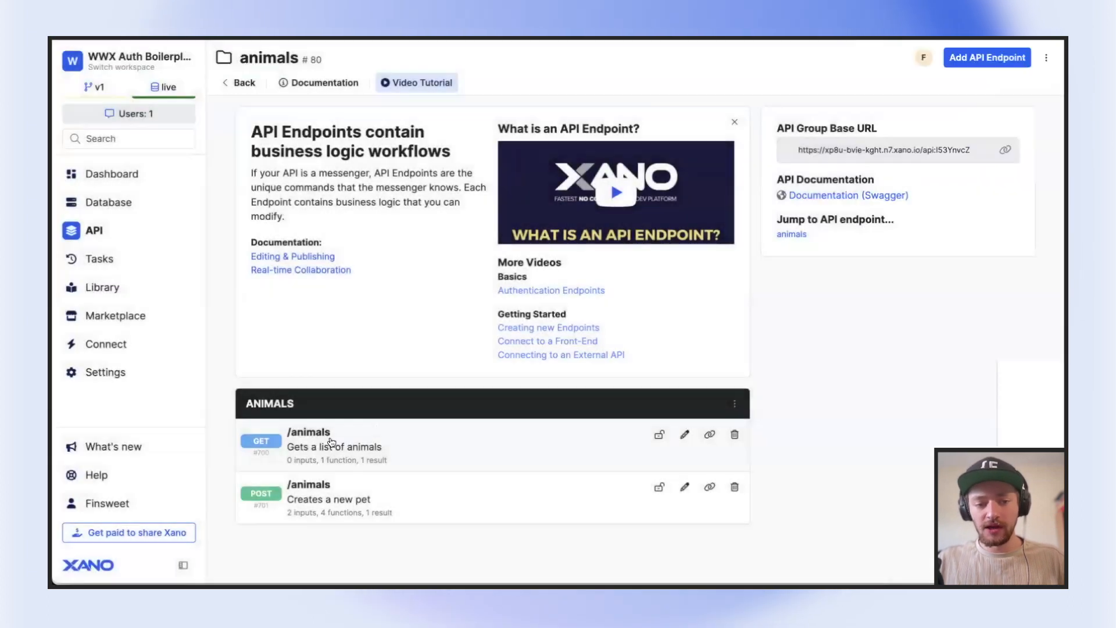
click(326, 443)
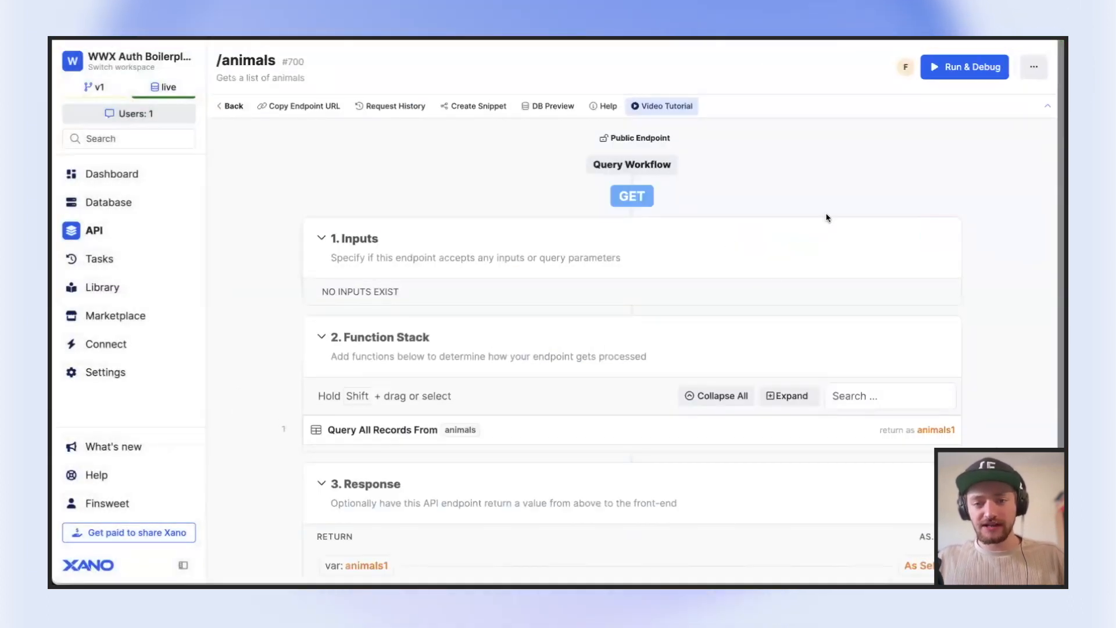
scroll(827, 217, down, 1)
scroll(428, 201, up, 1)
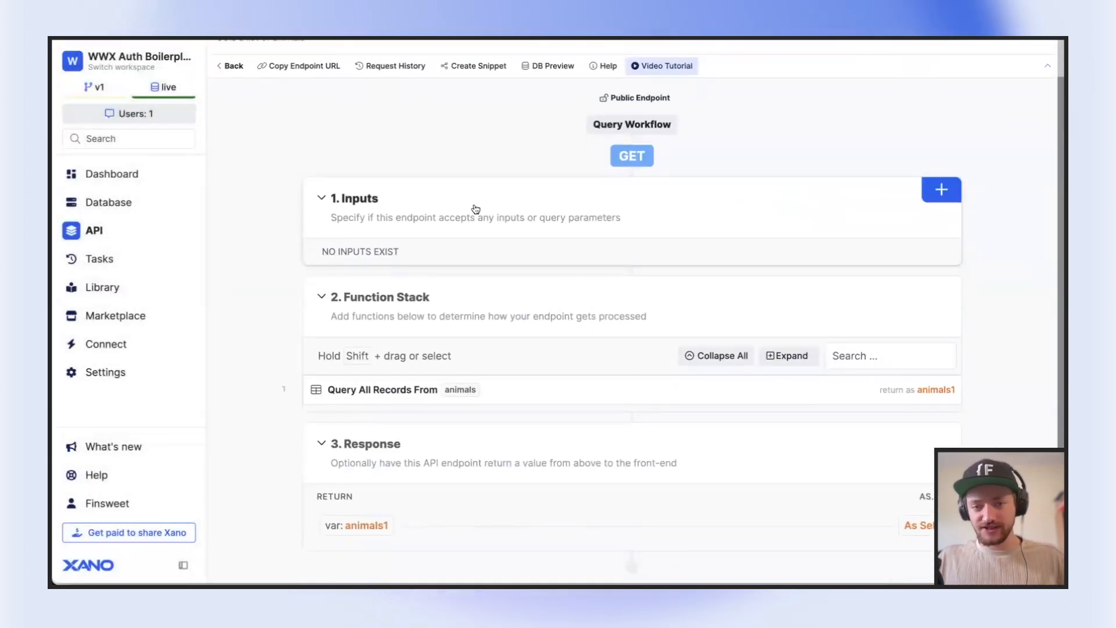
scroll(437, 384, down, 1)
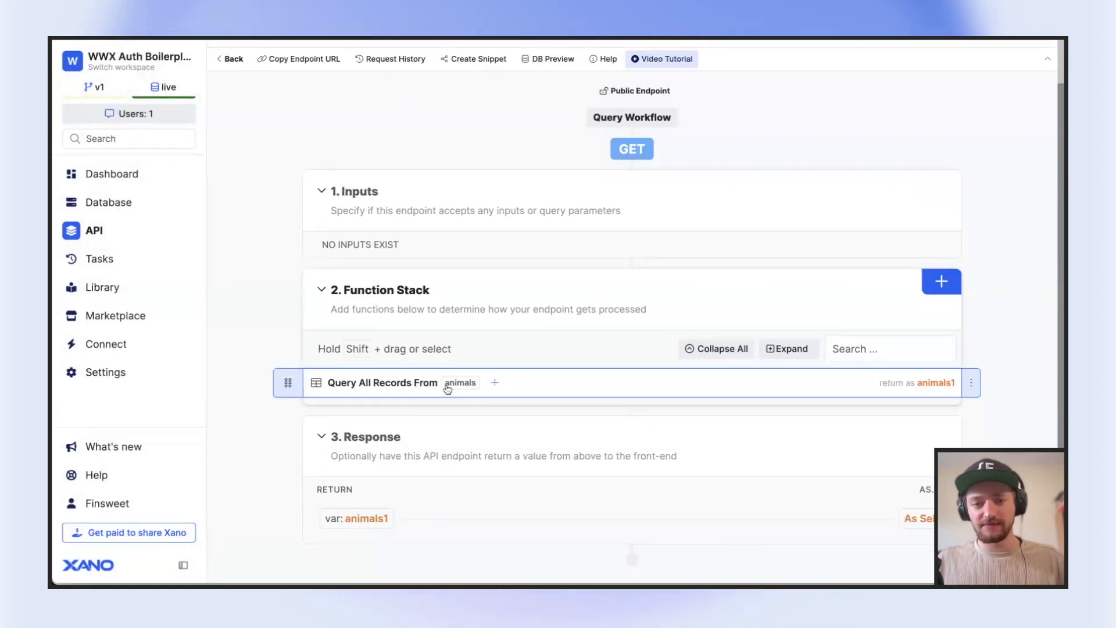
scroll(422, 516, up, 1)
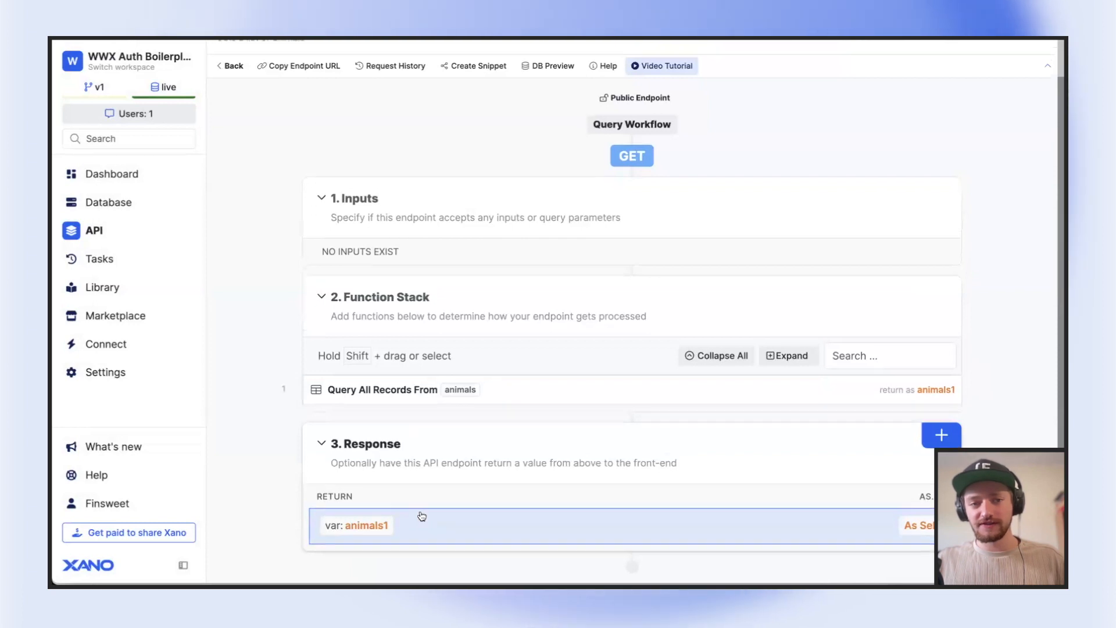
scroll(422, 516, up, 3)
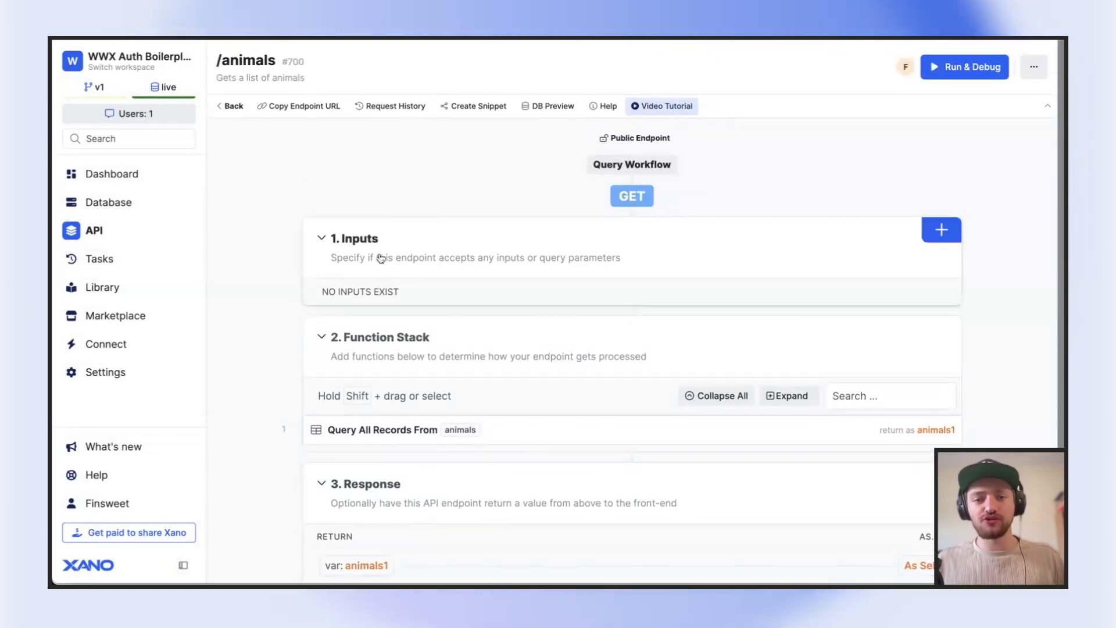
Copy the GET /animals endpoint URL and load it in the browser
click(304, 109)
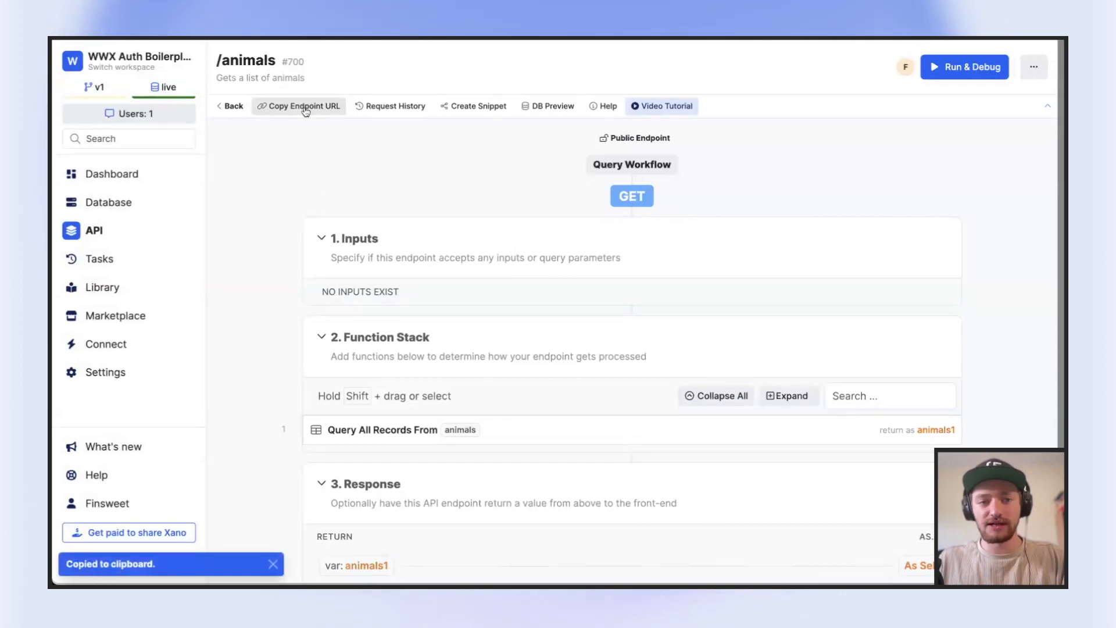
key(ctrl+l)
key(ctrl+v)
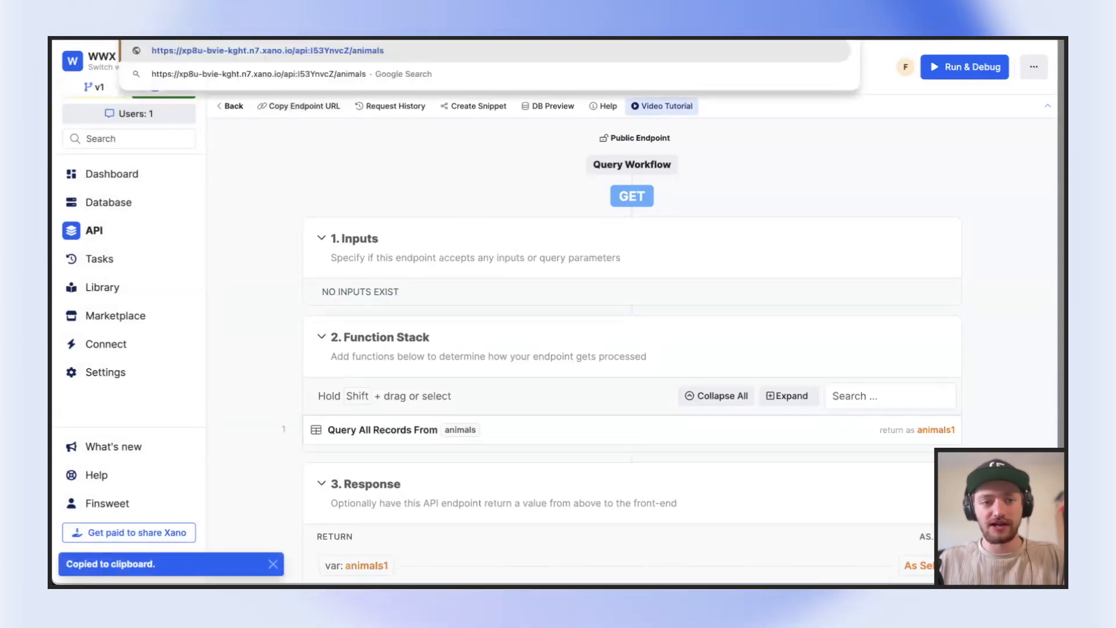
key(Return)
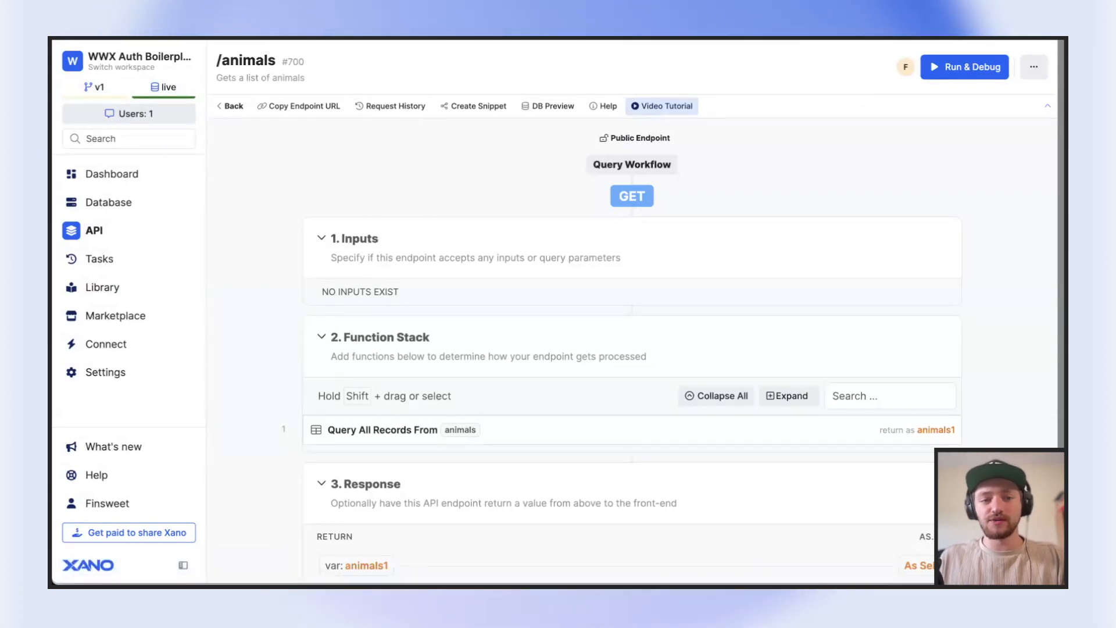
Switch to Wized and open the get_animals request in the animals folder to examine its app, endpoint and method
key(ctrl+Tab)
click(65, 91)
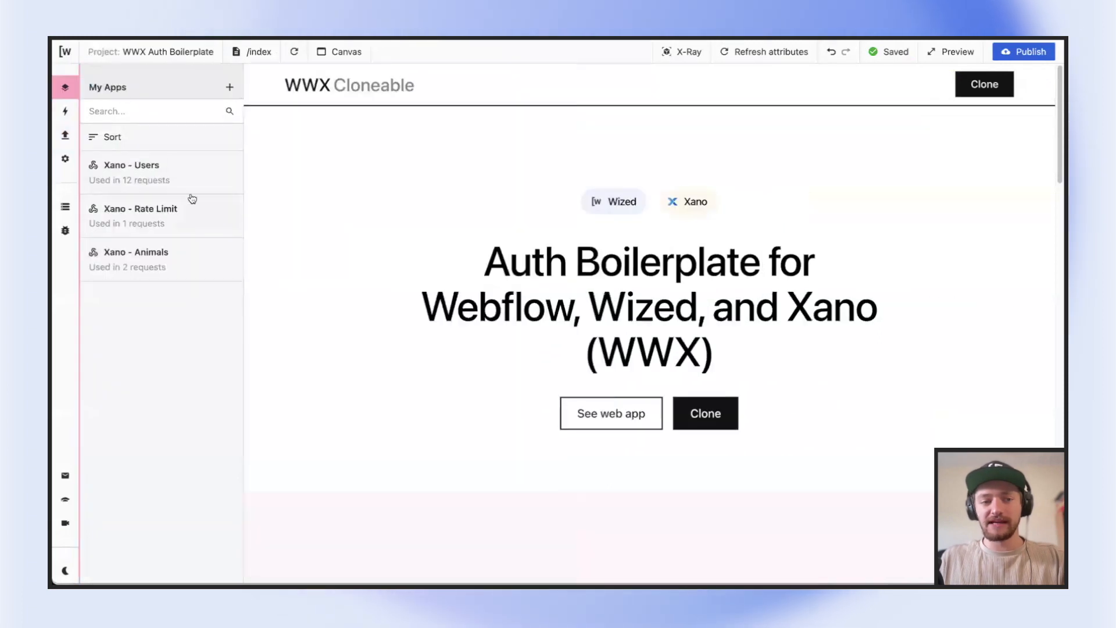
click(65, 135)
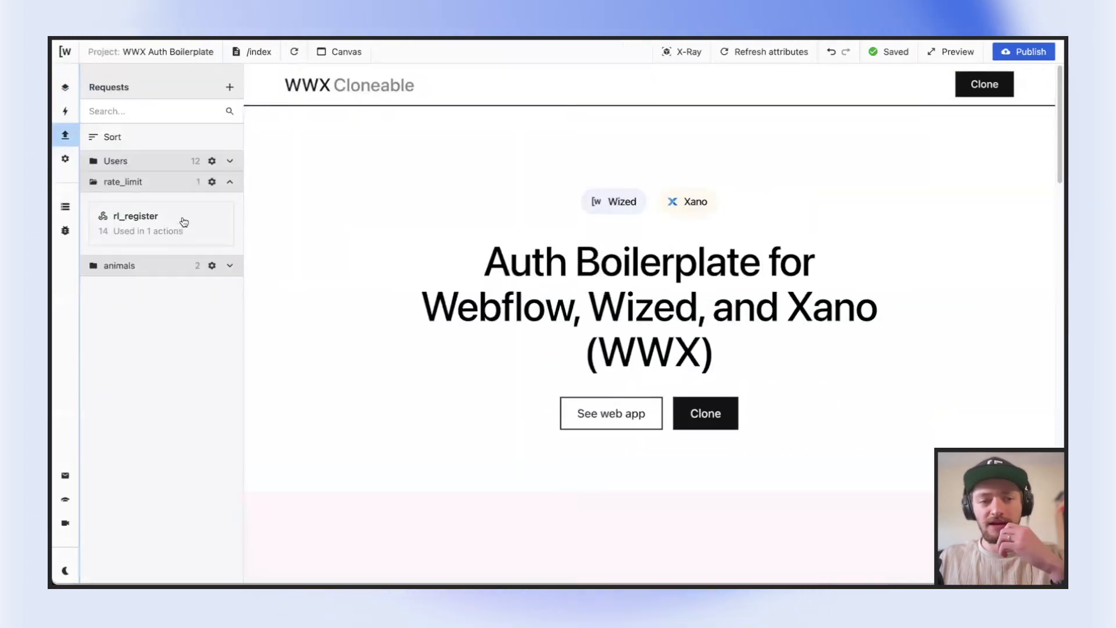
click(230, 265)
click(169, 310)
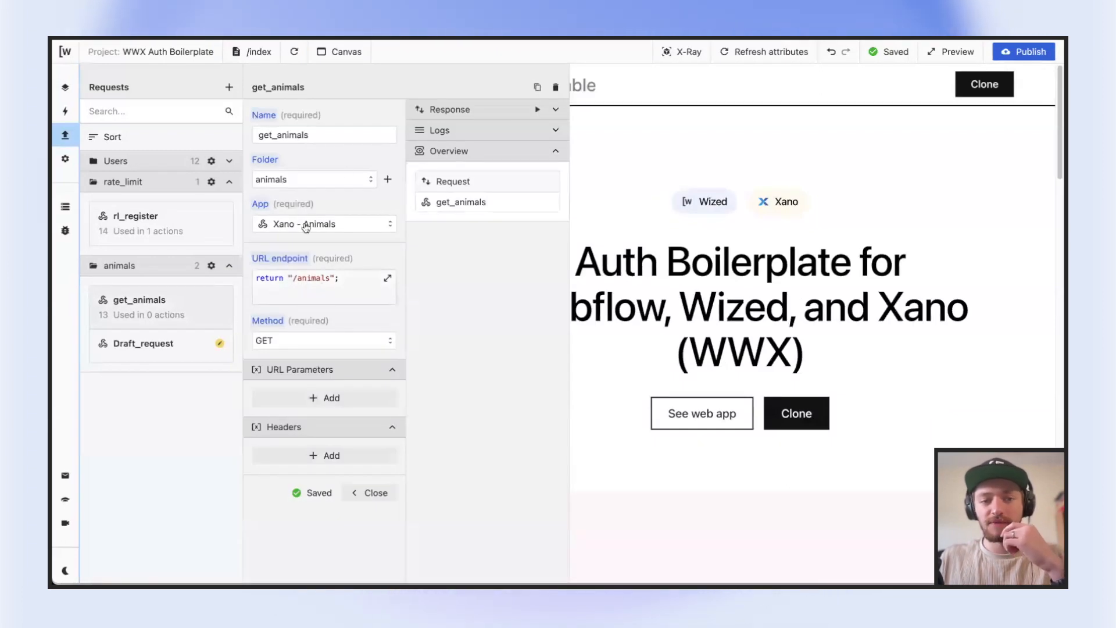
Compare the Get data request in Postman with the get_animals request in Bruno
click(414, 38)
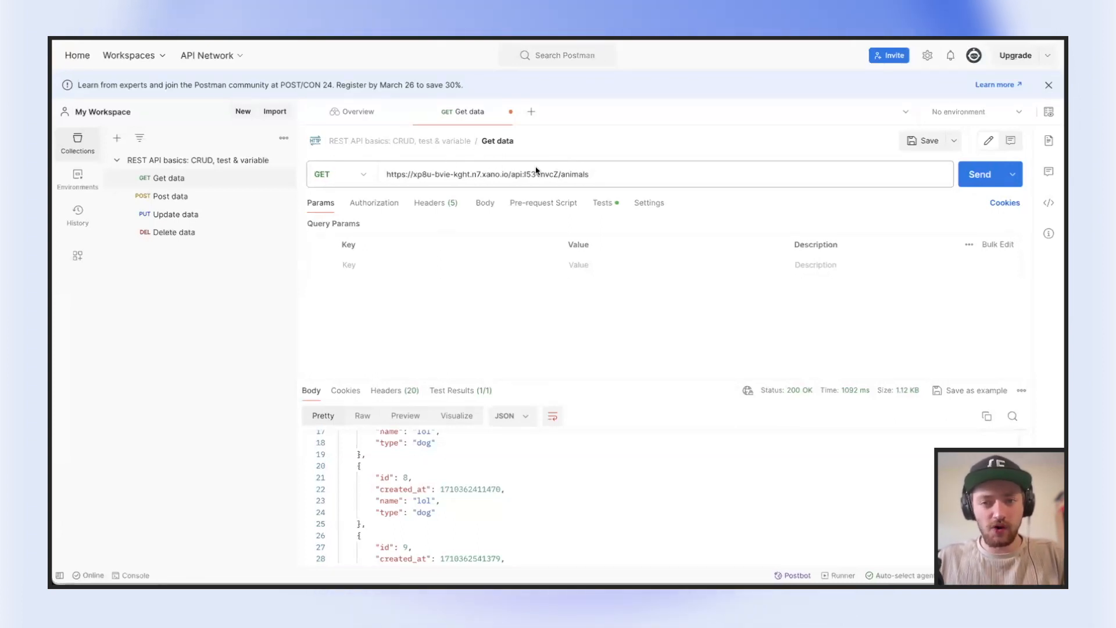
key(super+Tab)
click(693, 309)
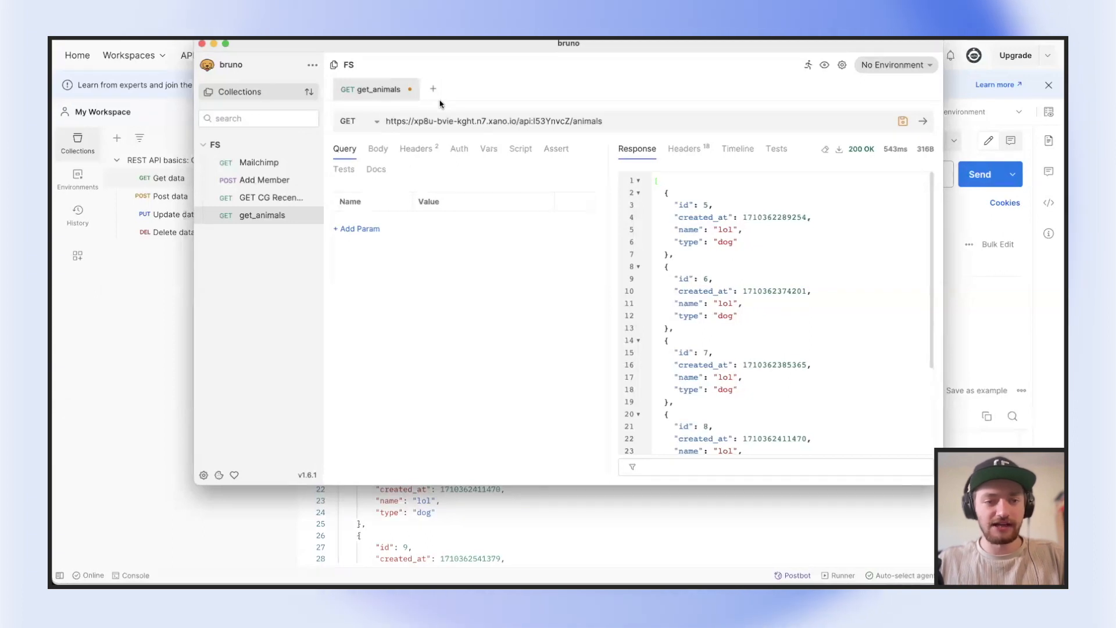
click(163, 310)
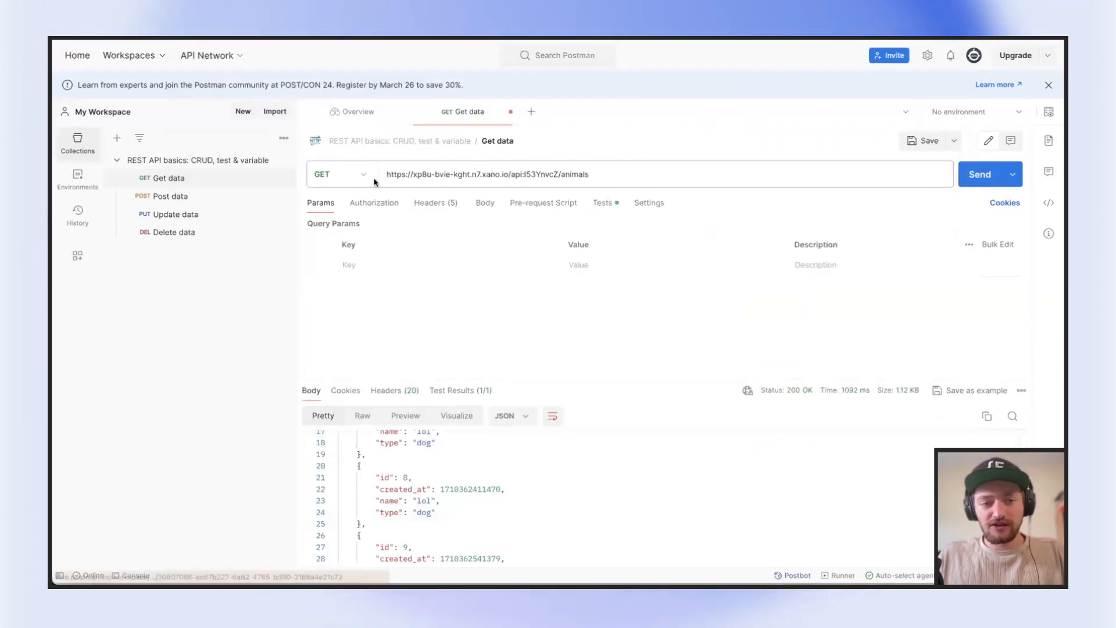
Review the HTTP methods available for Postman's Get data request and return to the animals API group in Xano
click(357, 175)
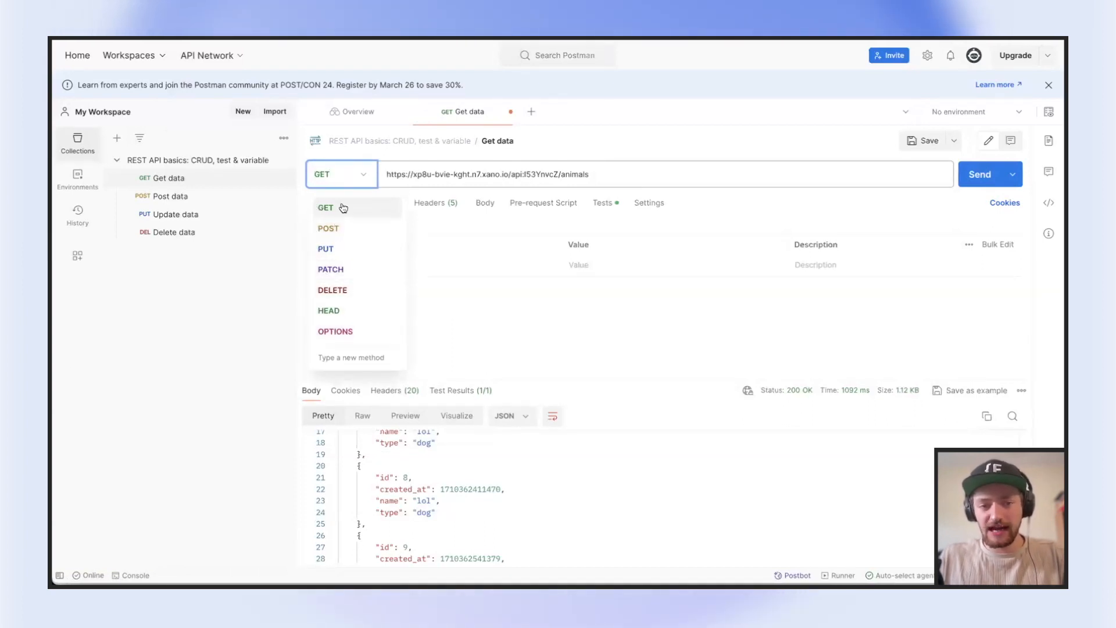
triple_click(453, 172)
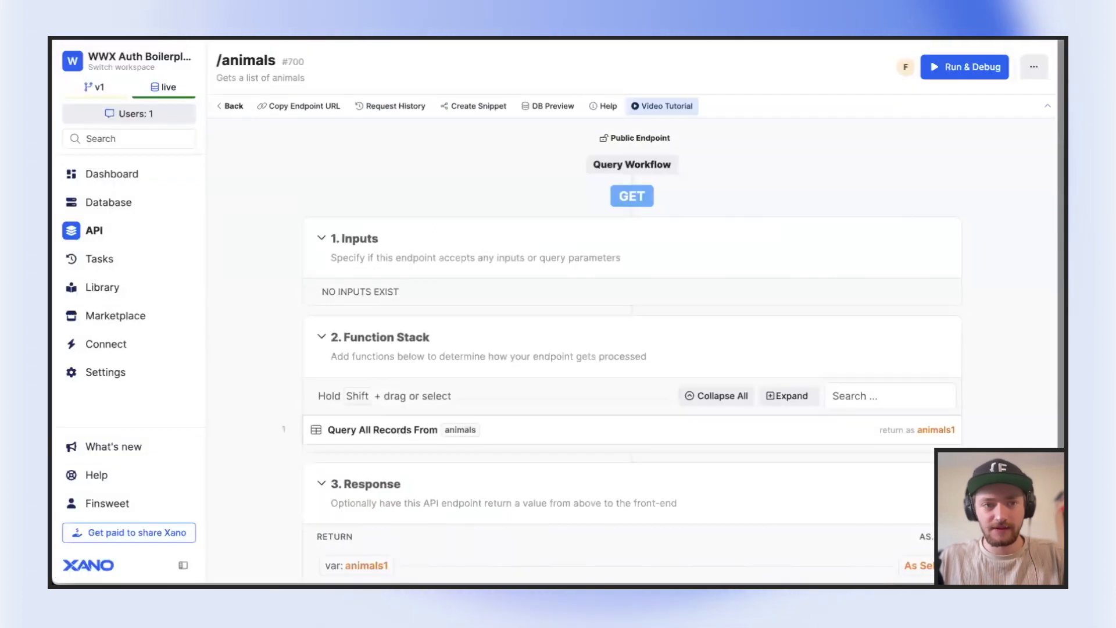
click(232, 106)
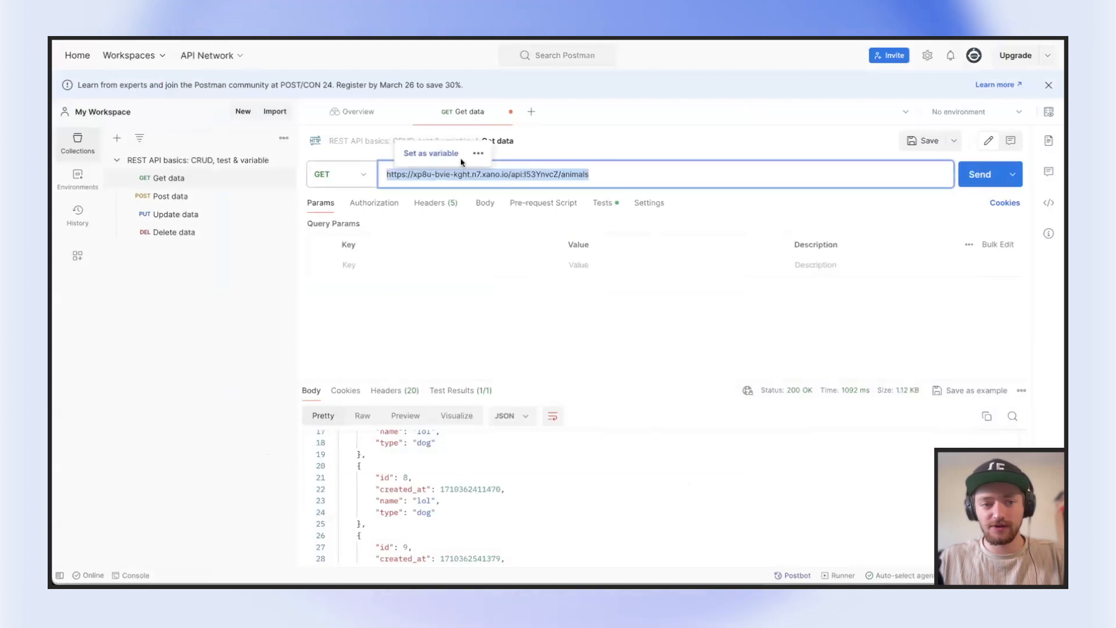
In Postman, send the GET request to the Xano /animals endpoint URL and examine the returned JSON records
key(ctrl+v)
drag(387, 174, 592, 179)
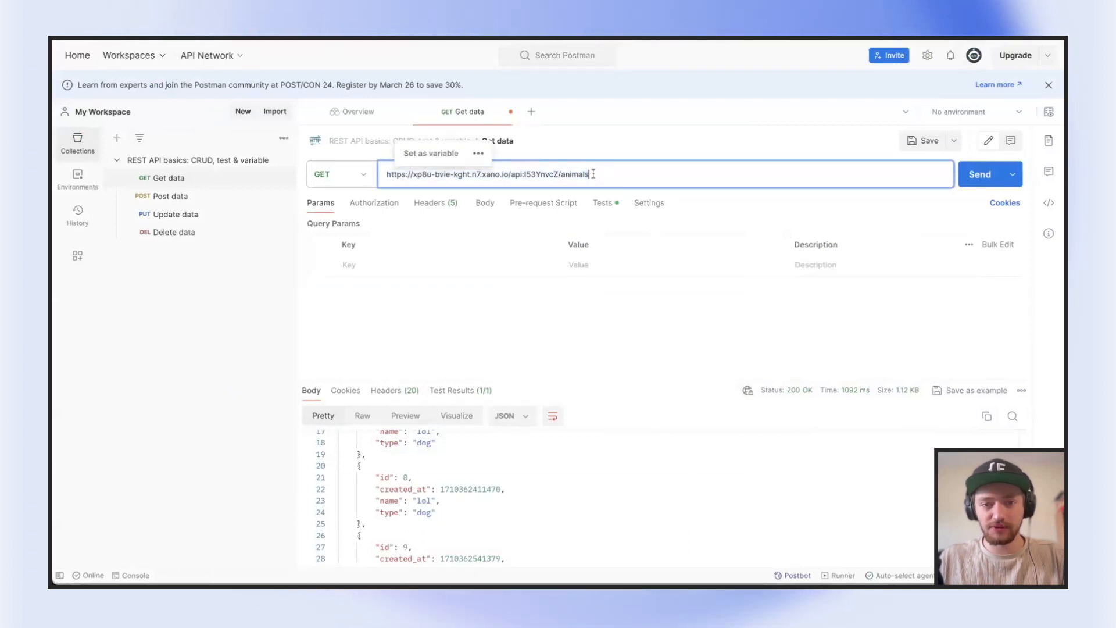
click(988, 174)
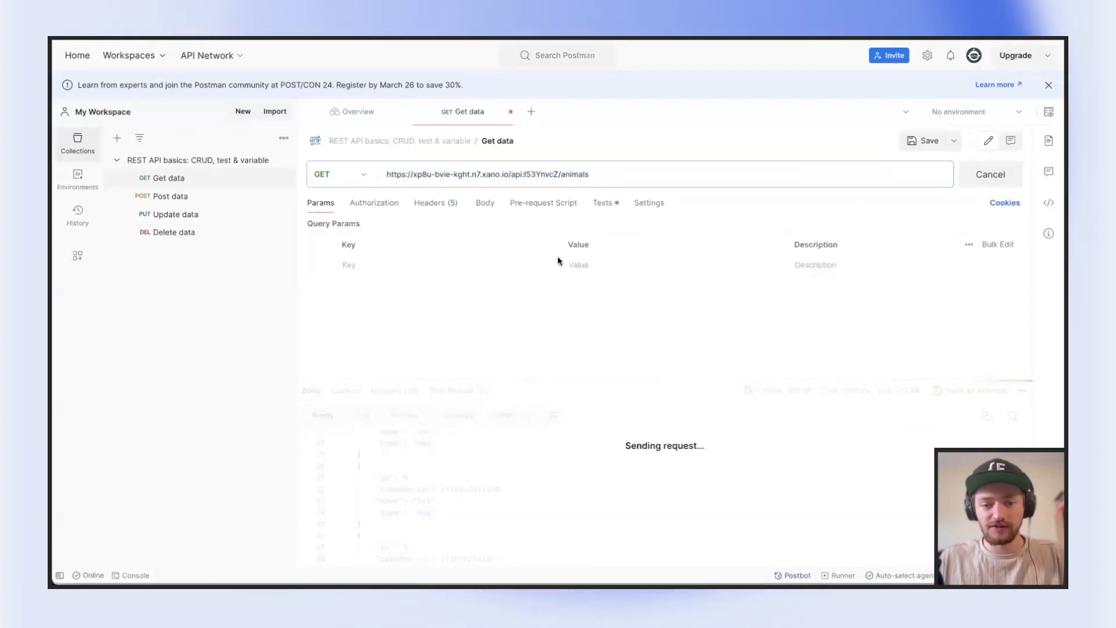
scroll(550, 498, up, 2)
scroll(550, 499, down, 5)
scroll(548, 497, up, 5)
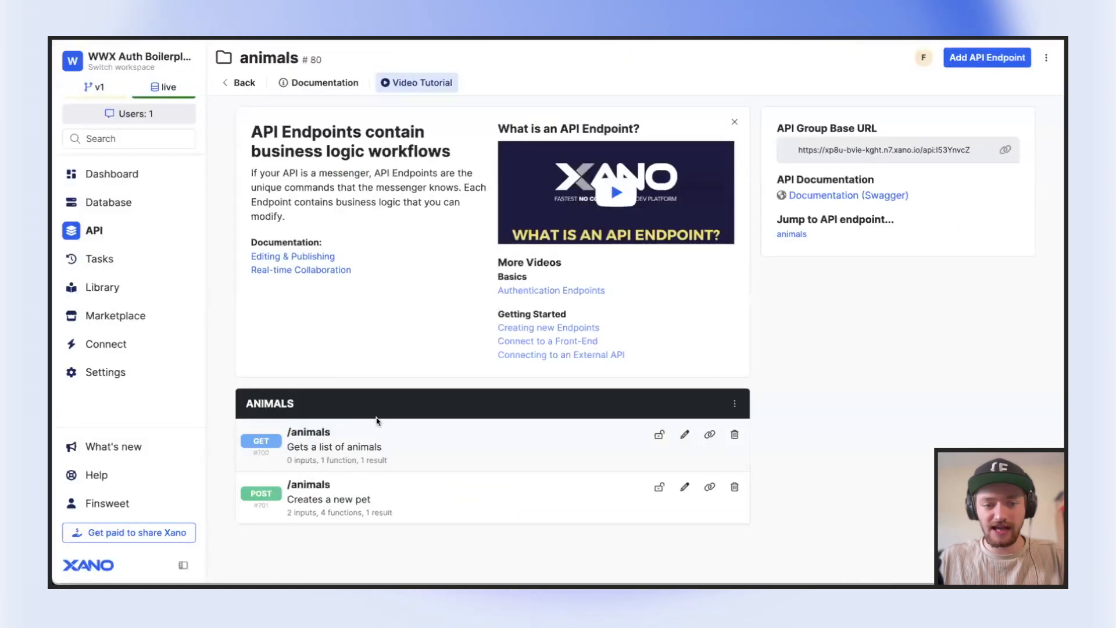
click(391, 452)
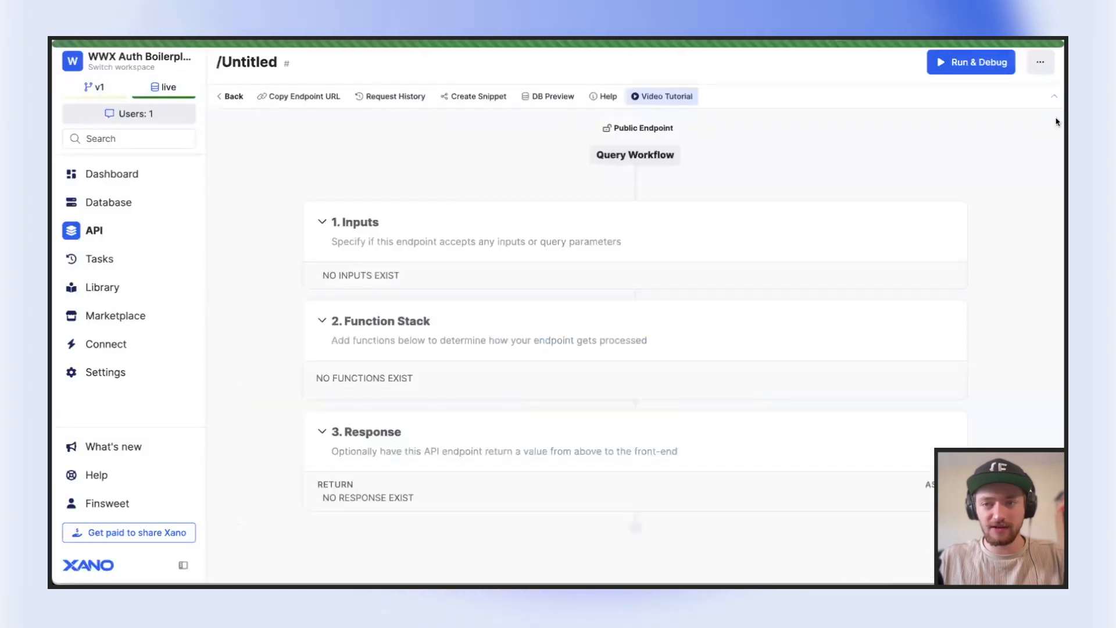
Run the GET /animals endpoint in Xano's debugger and compare the returned records with the get_animals response in Wized
click(966, 67)
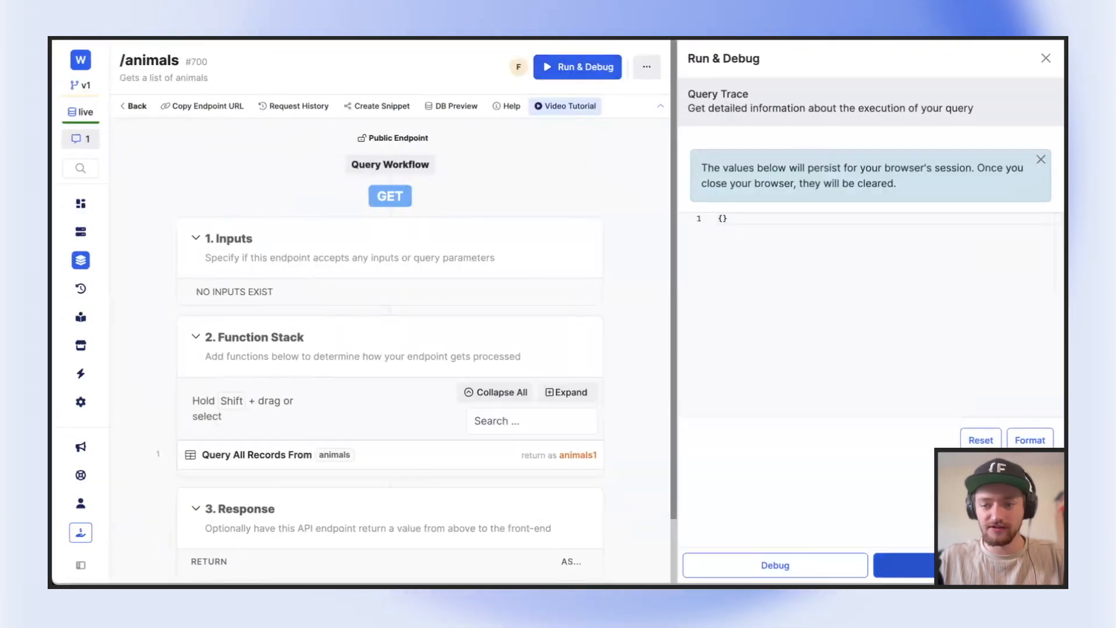
click(904, 565)
scroll(873, 393, down, 3)
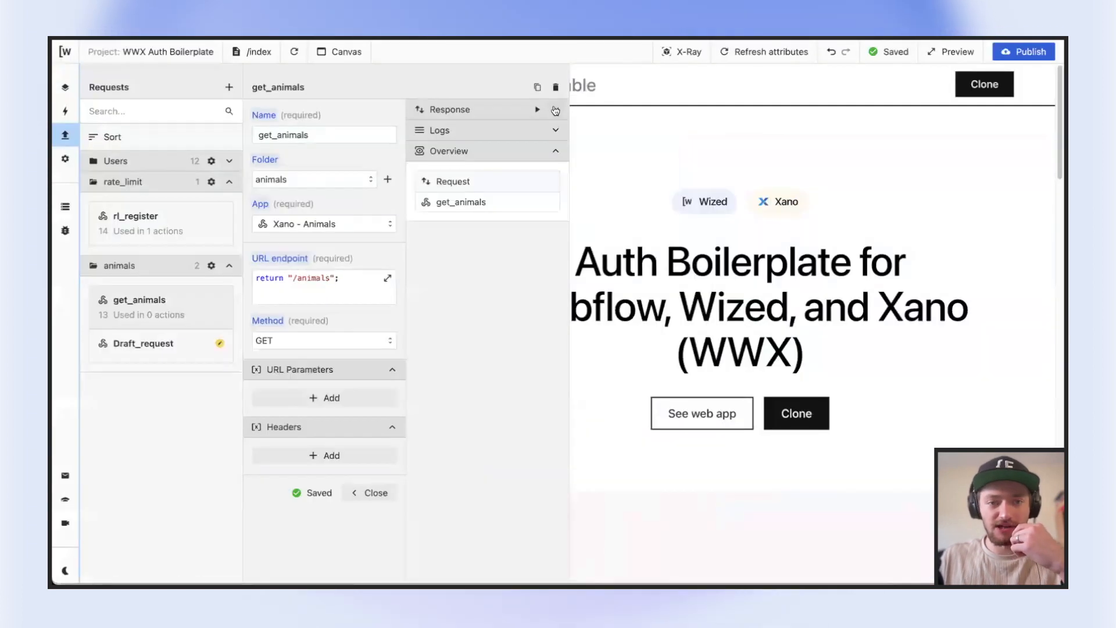
click(555, 111)
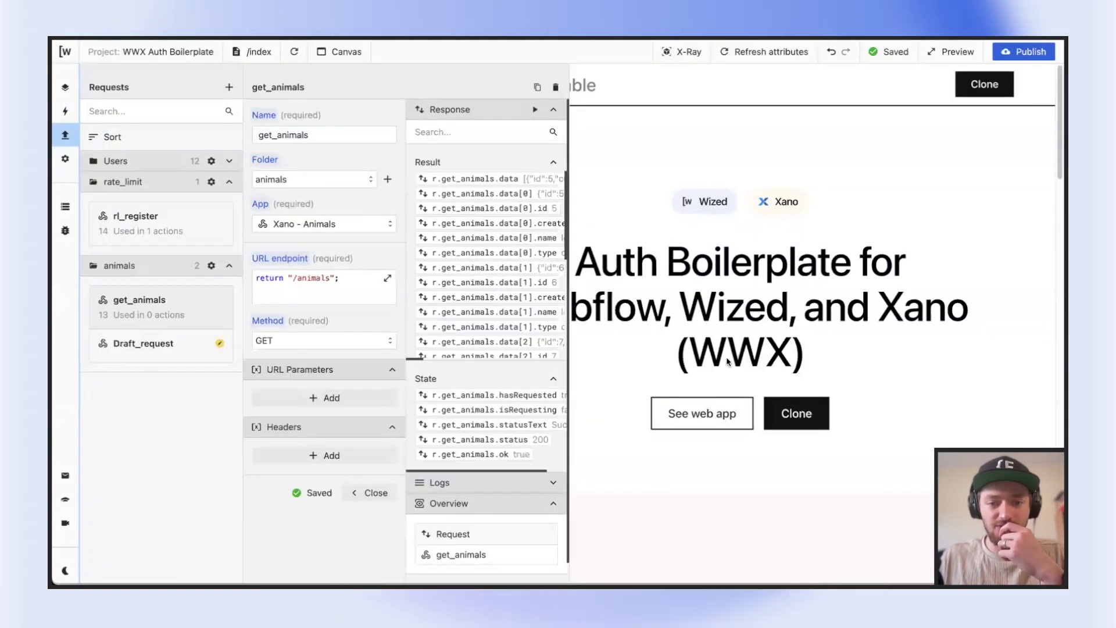
scroll(498, 216, down, 2)
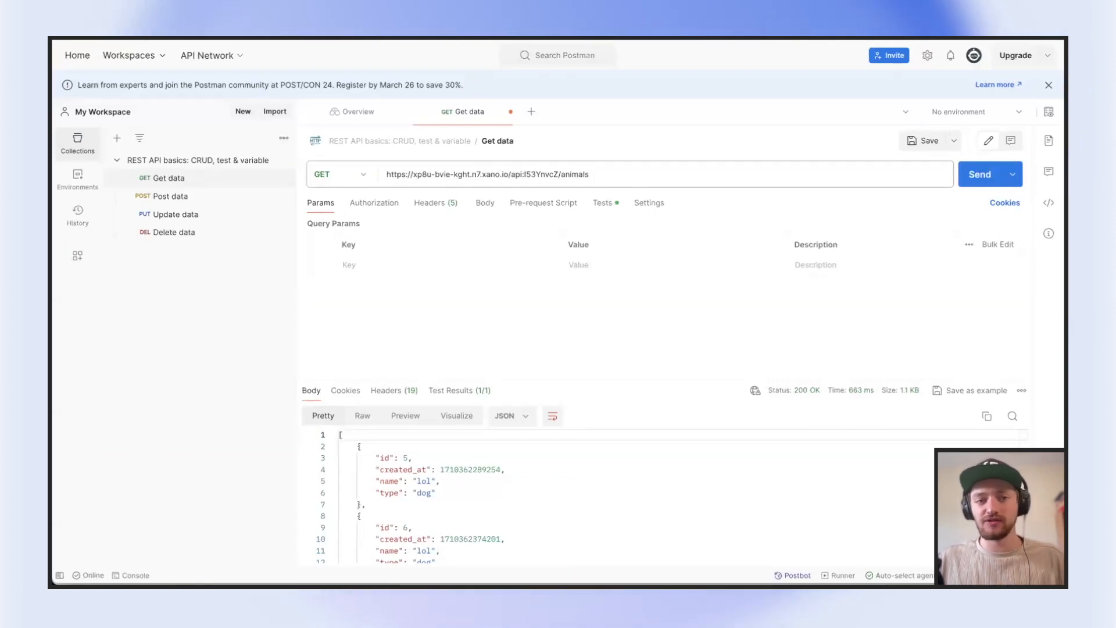
Switch to Postman and examine the full Xano /animals endpoint URL in the Get data request
triple_click(577, 170)
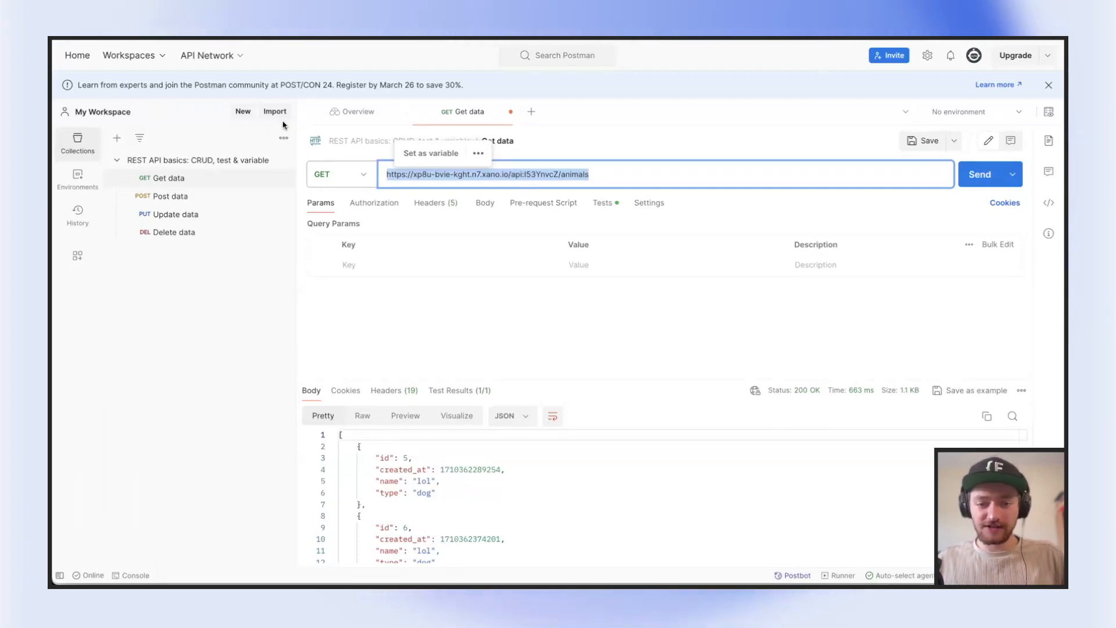
click(534, 140)
triple_click(601, 167)
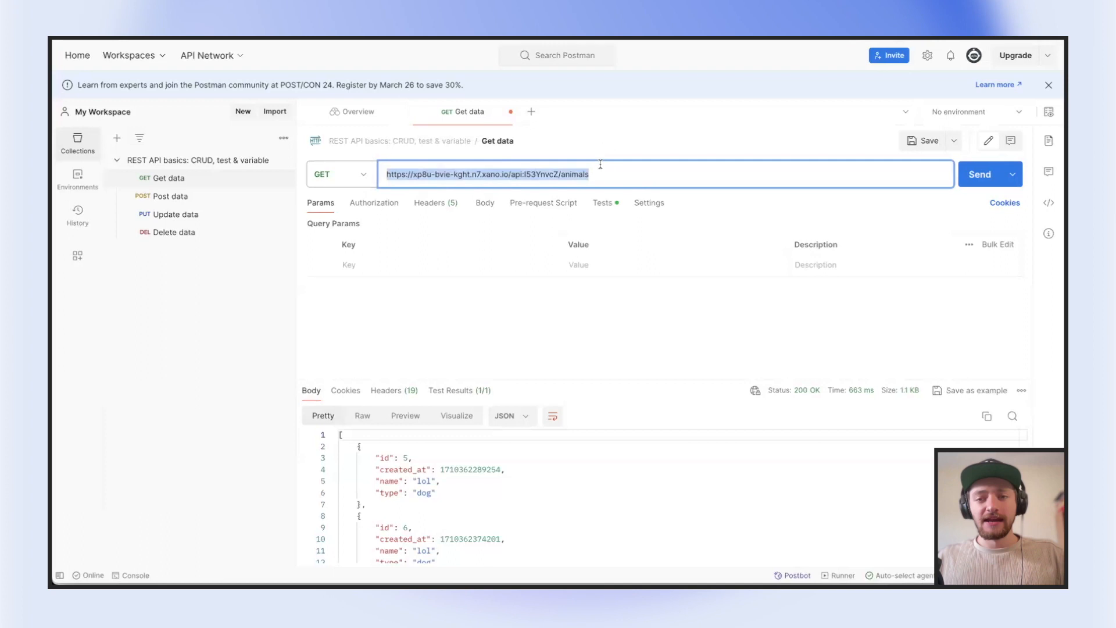
click(517, 180)
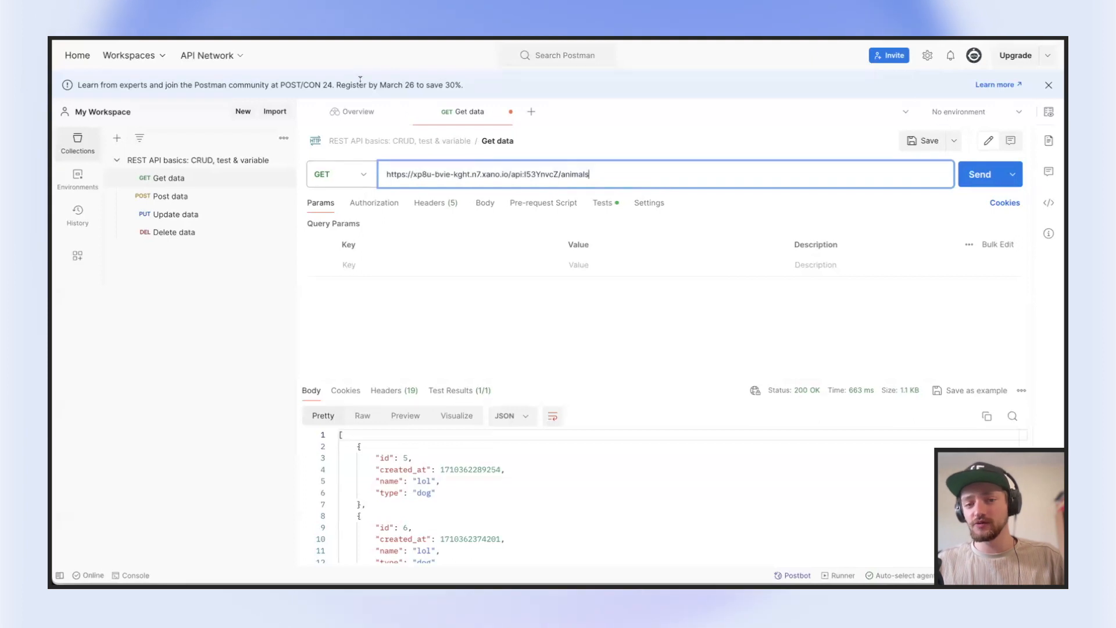
triple_click(461, 175)
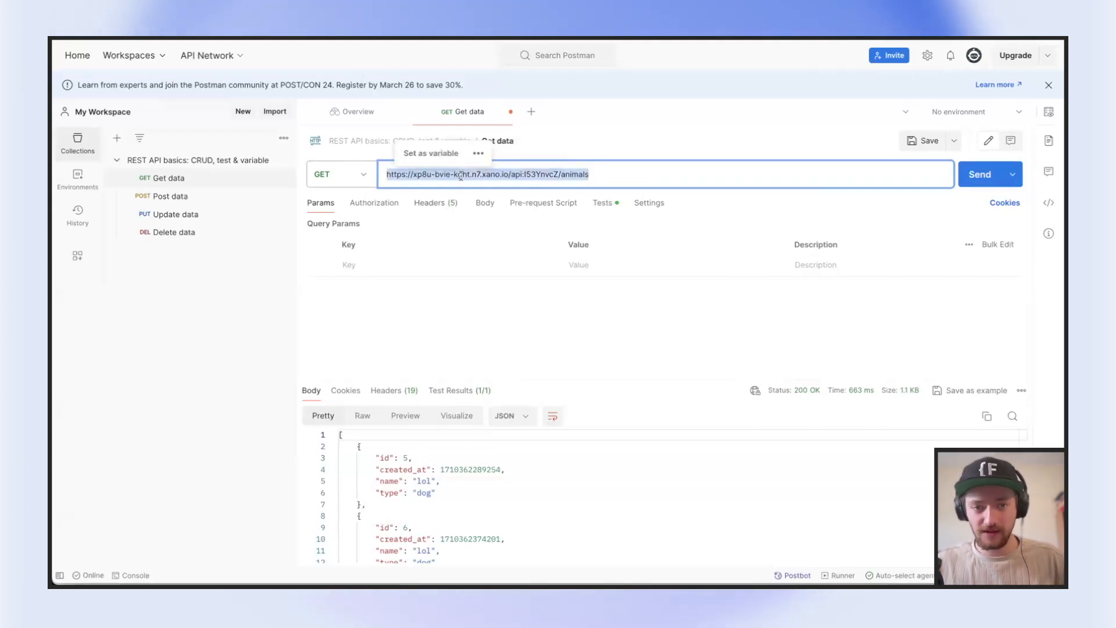
click(633, 139)
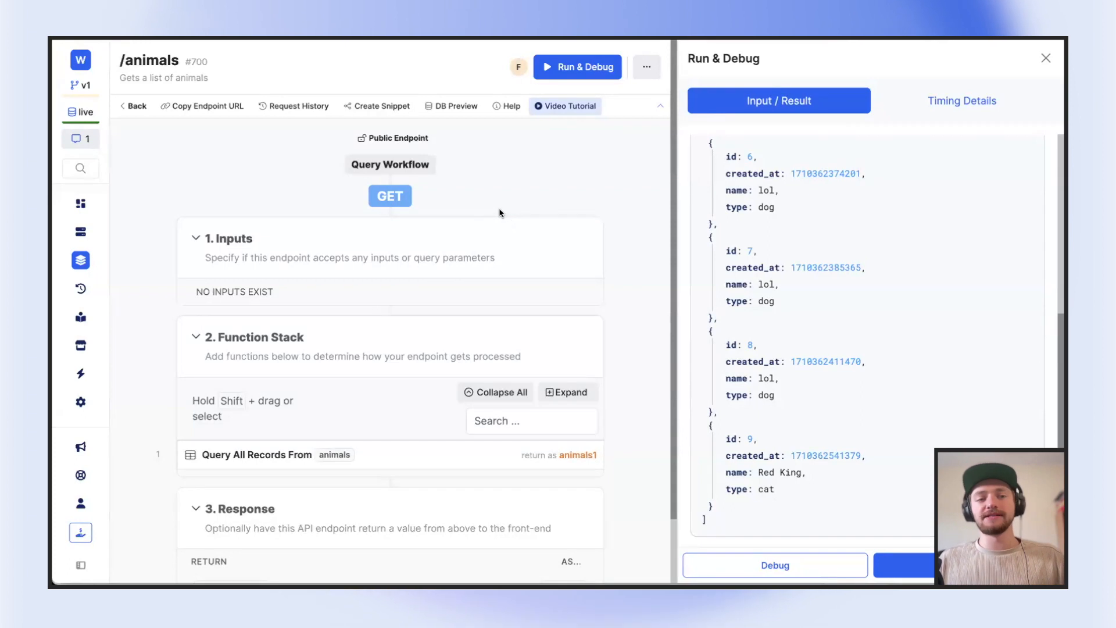
Return to the /animals endpoint in Xano, close its debug results and open the users table in the database
double_click(129, 60)
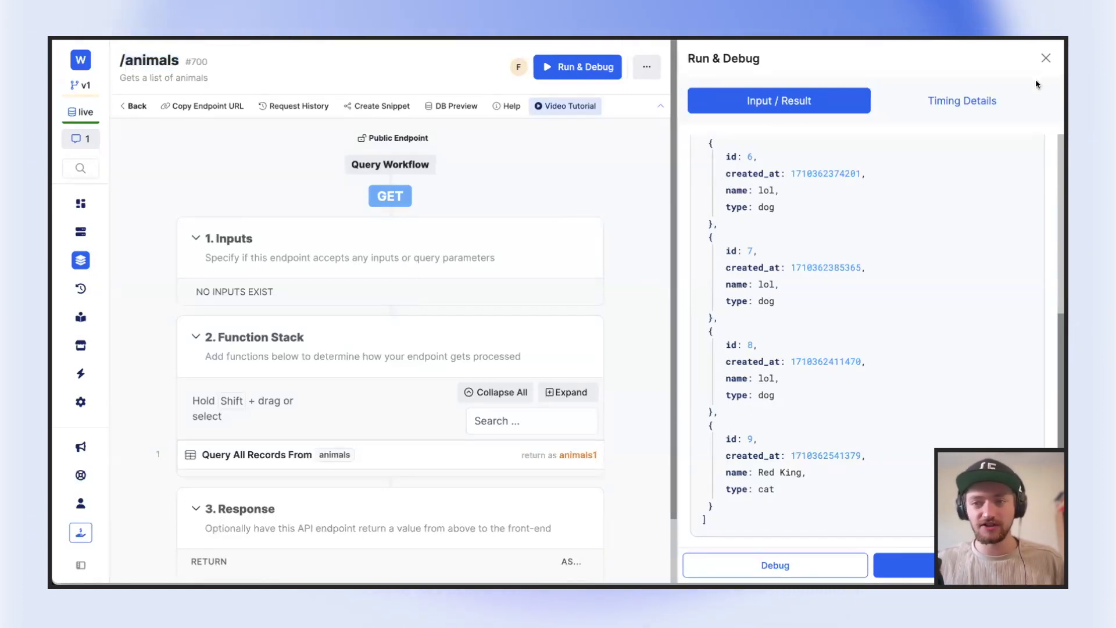
click(1046, 59)
click(81, 233)
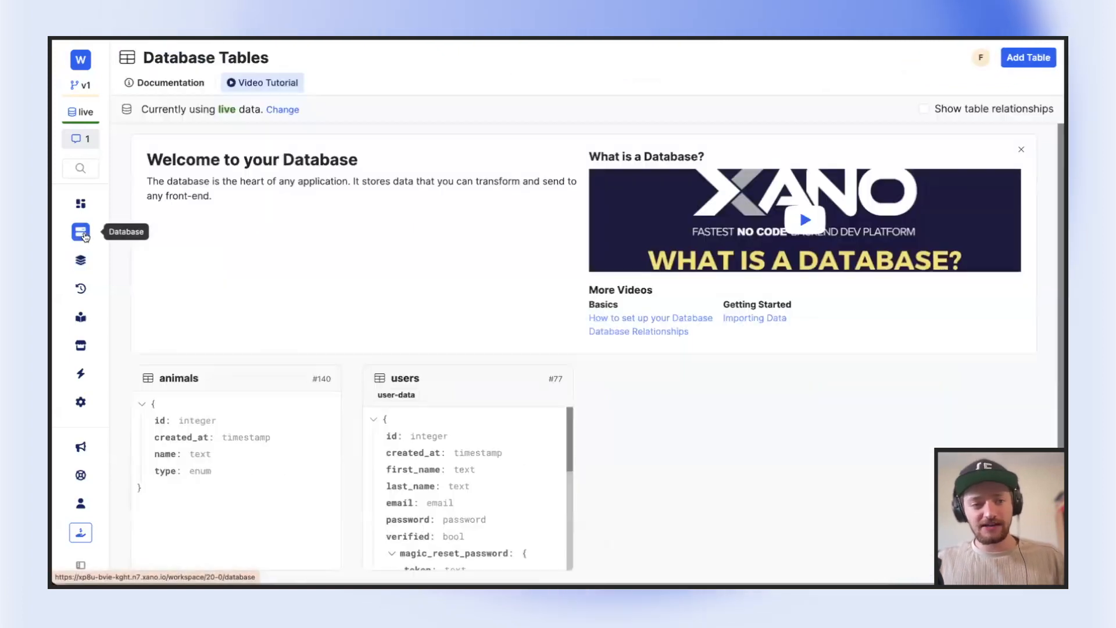
scroll(175, 237, down, 1)
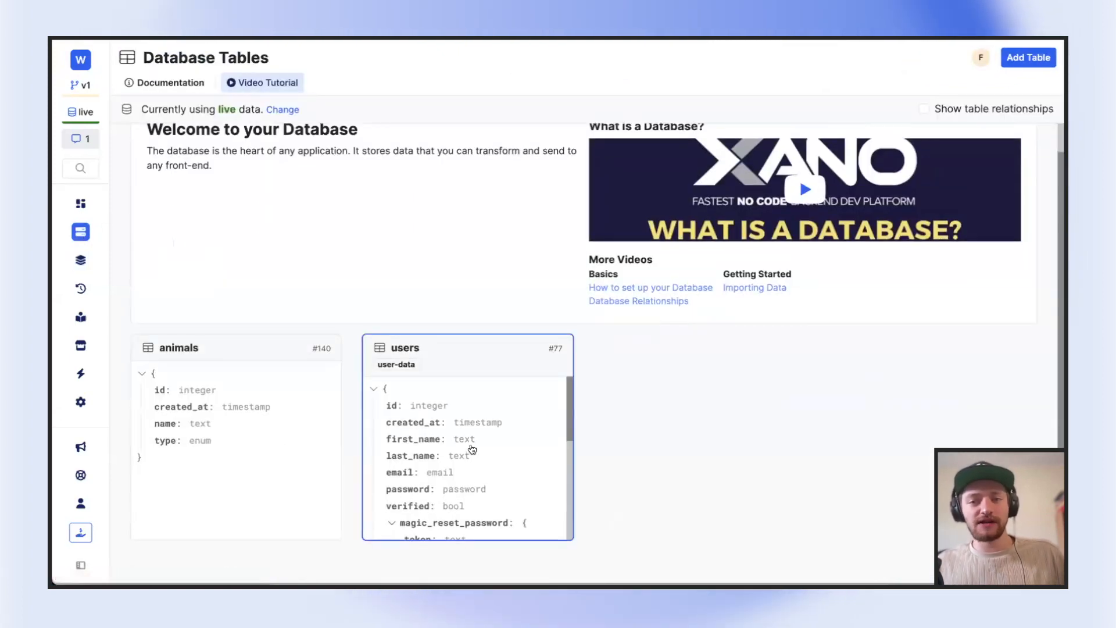
click(472, 449)
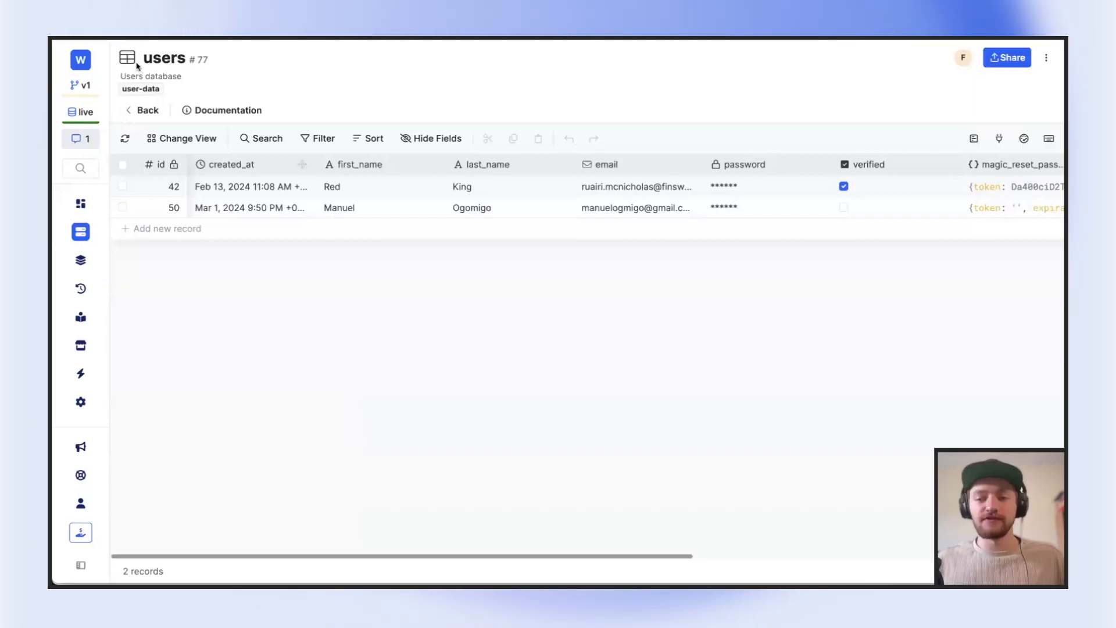
Review the Authentication options in the users table's settings and close them without changing anything
click(1047, 58)
click(932, 85)
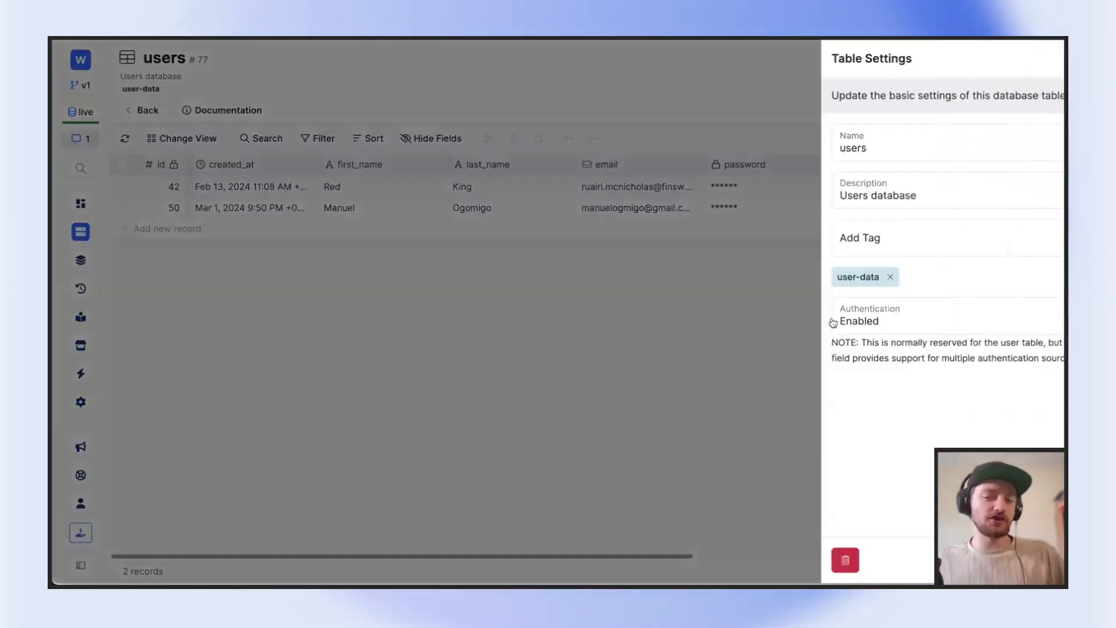
click(832, 323)
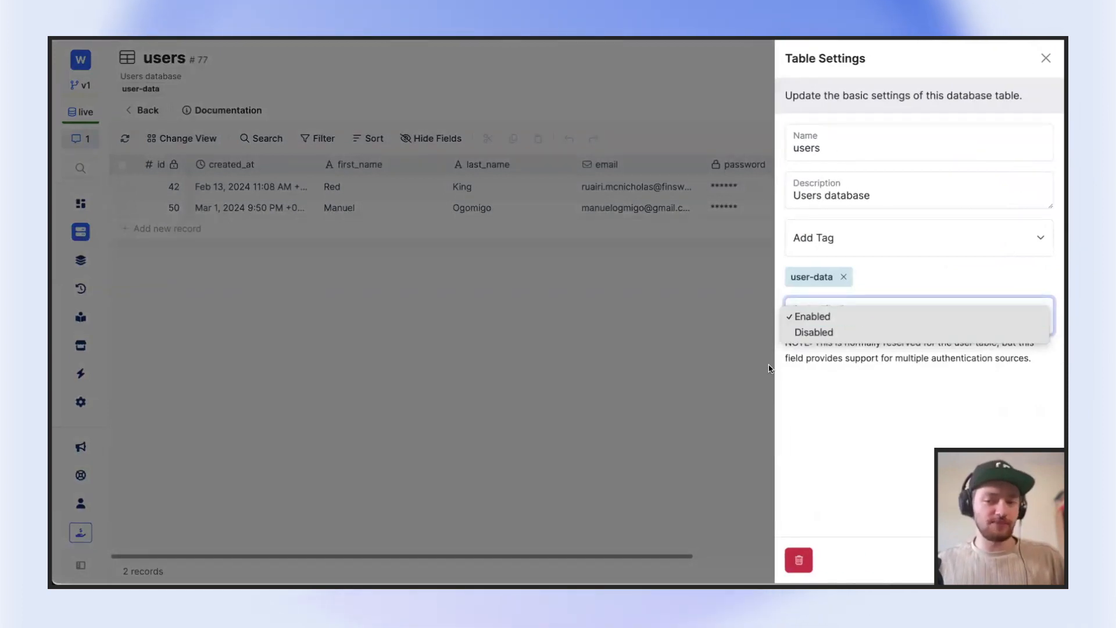
click(757, 349)
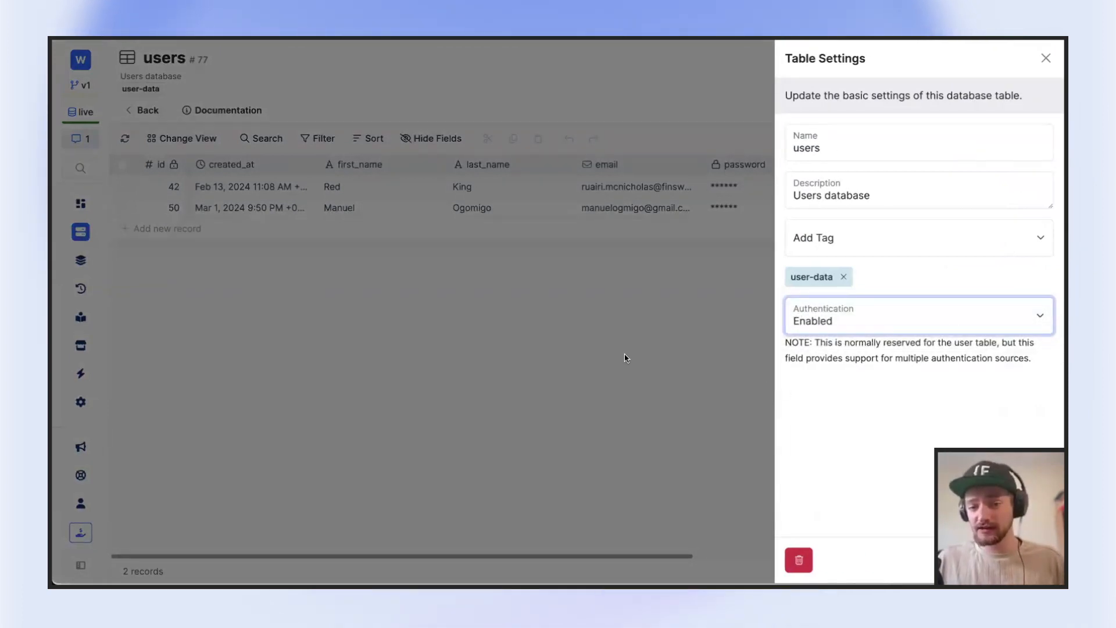
click(1046, 59)
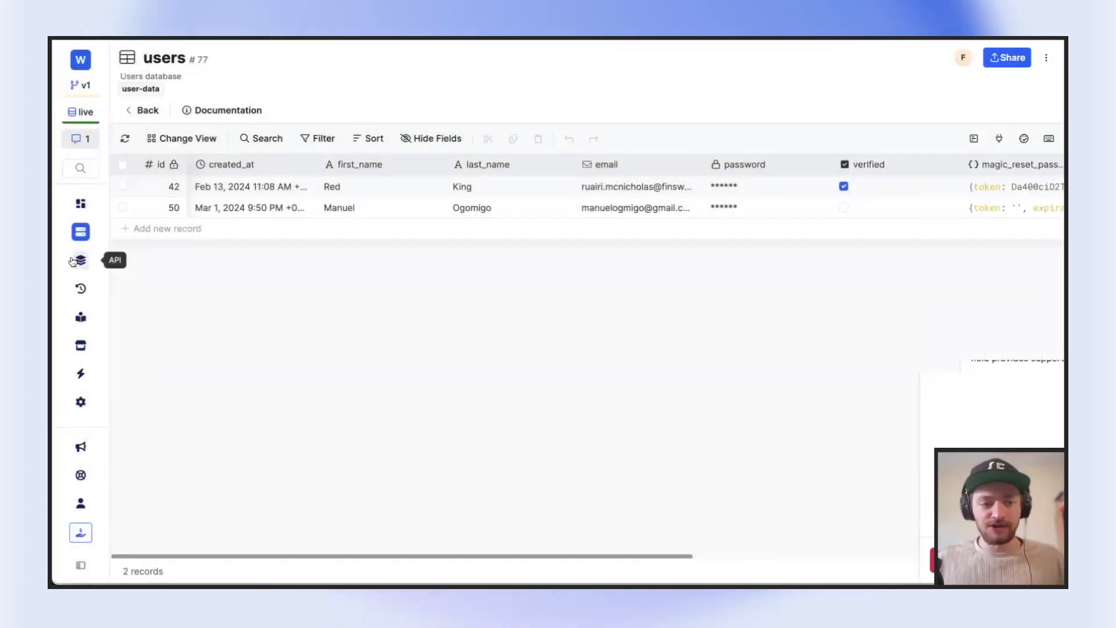
Open the GET /animals endpoint from the animals API group
click(80, 259)
scroll(245, 296, down, 2)
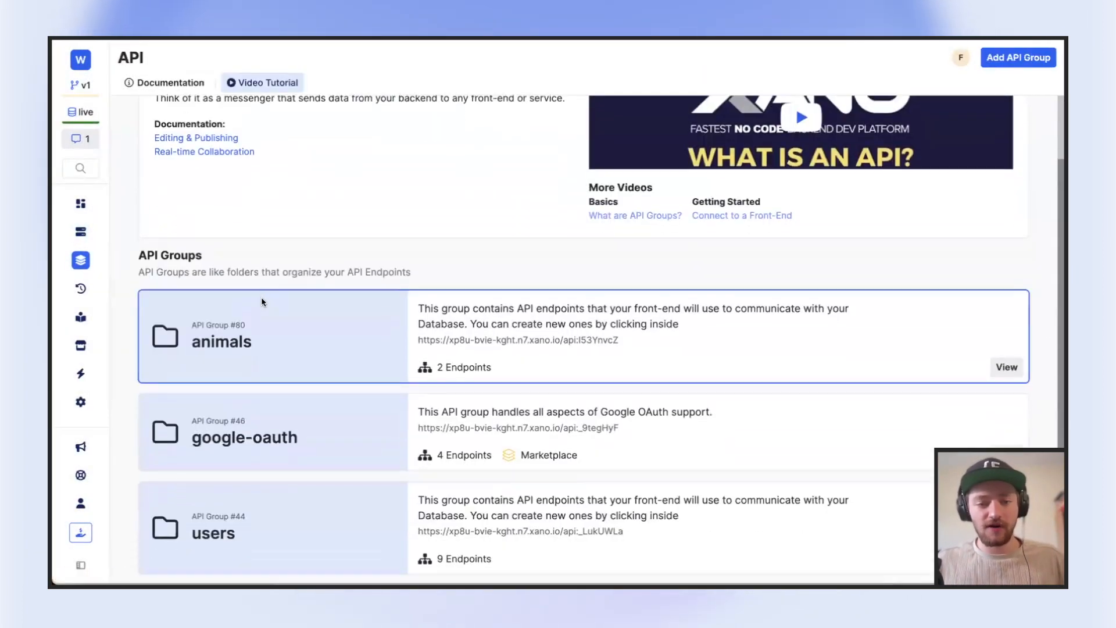
click(264, 304)
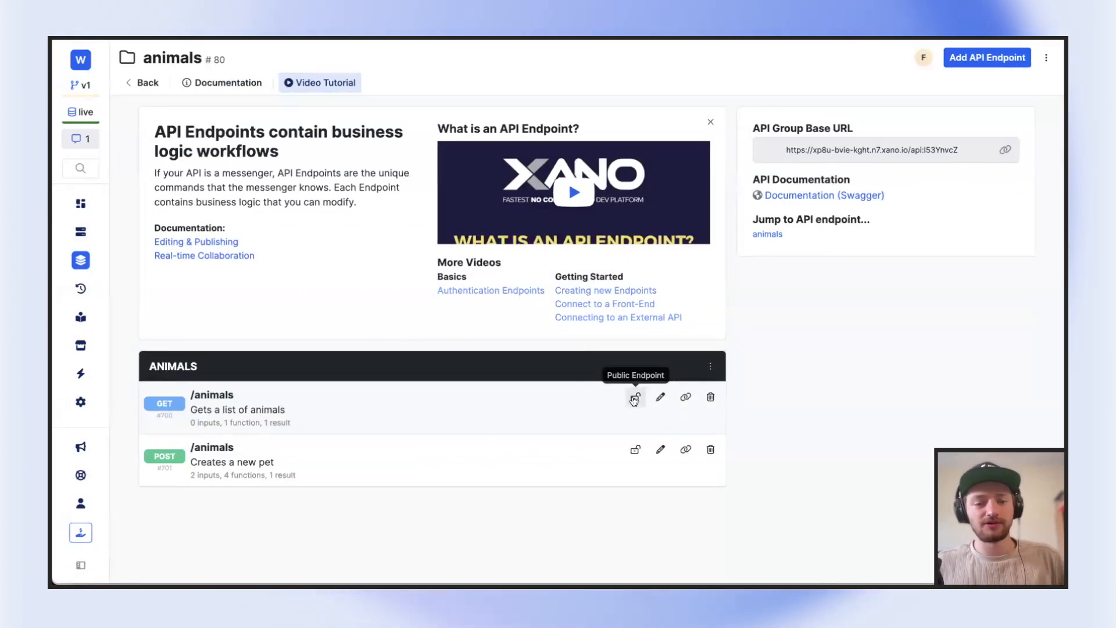
click(337, 410)
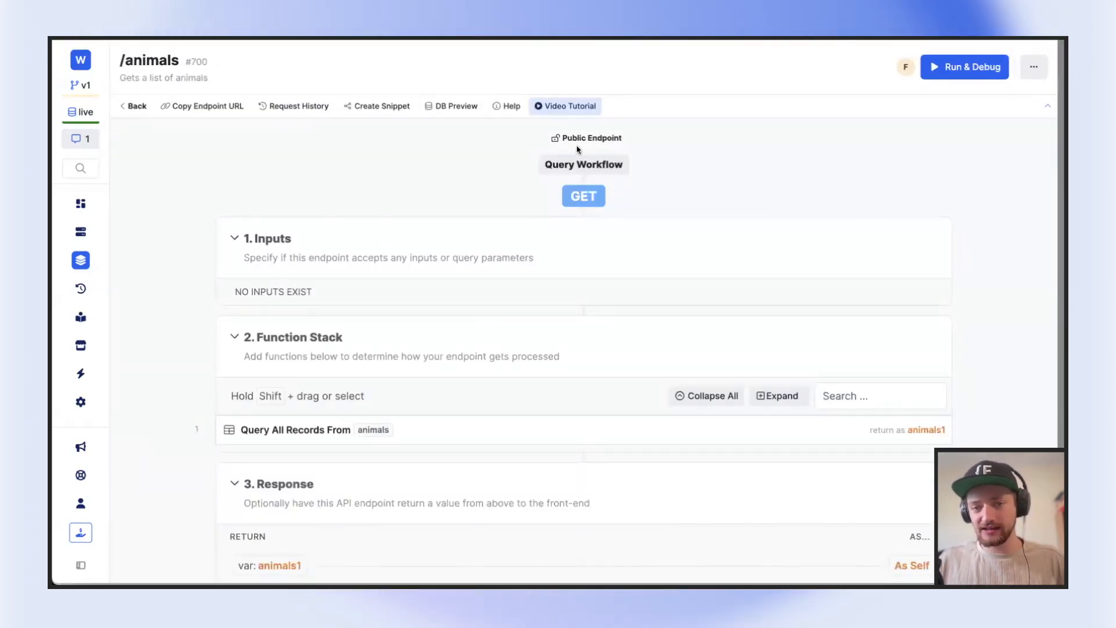
Set Authentication to users authentication in the GET /animals endpoint's settings and read the External Access help
click(1032, 71)
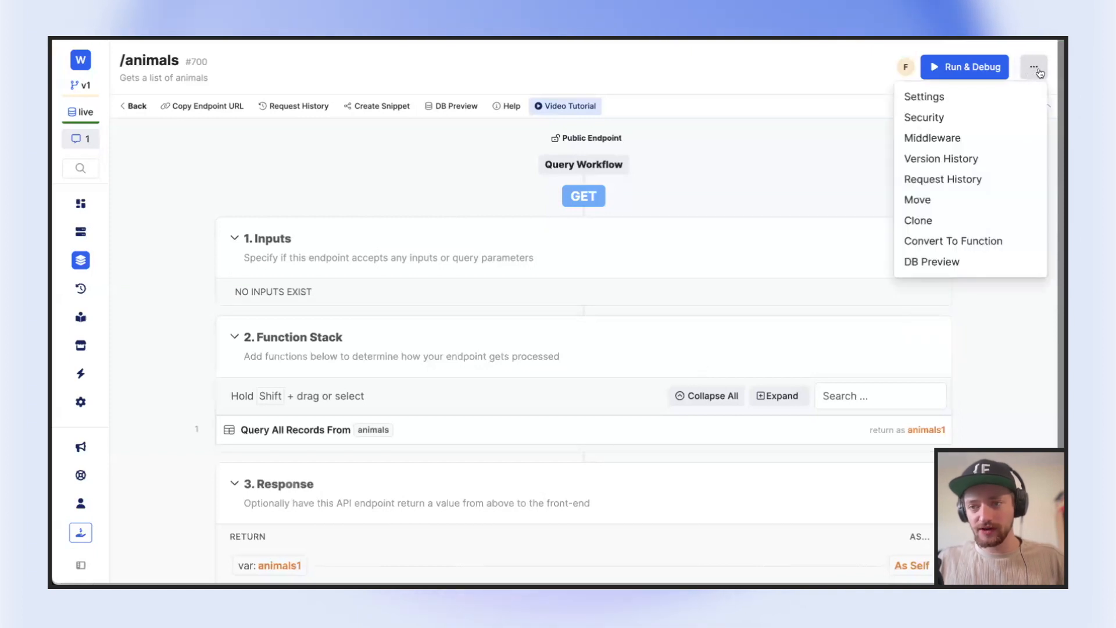
click(950, 97)
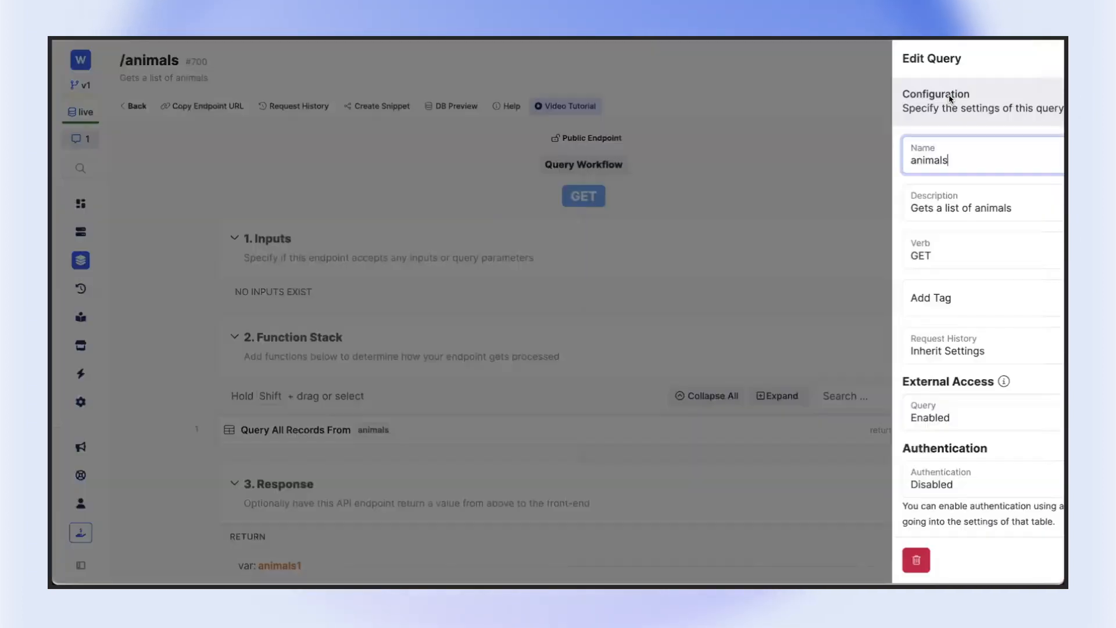
click(841, 471)
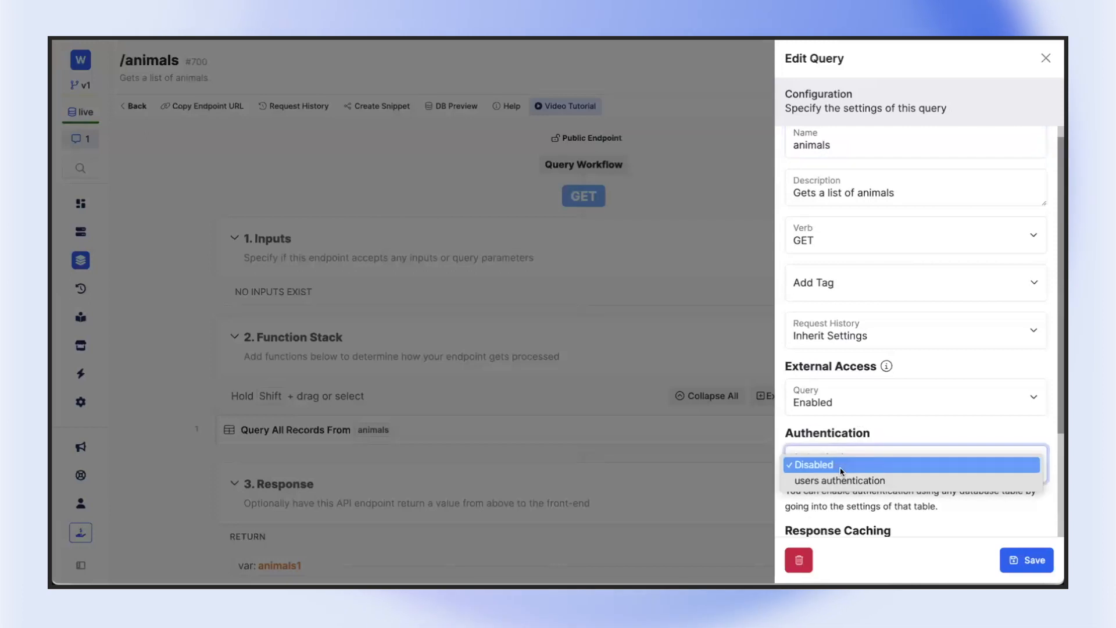
click(841, 480)
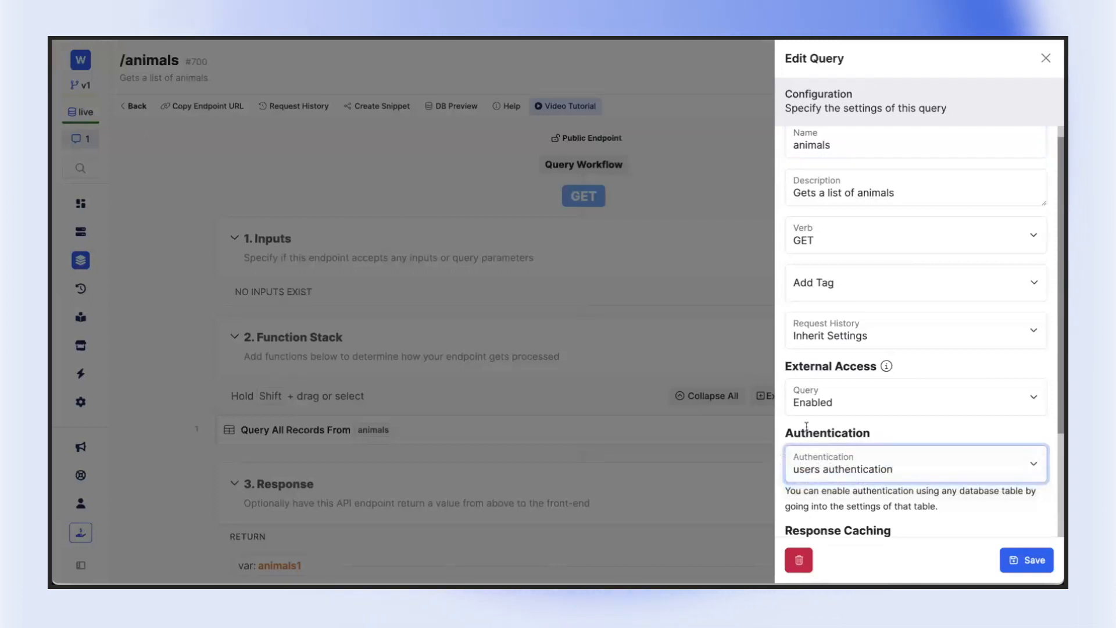
click(890, 369)
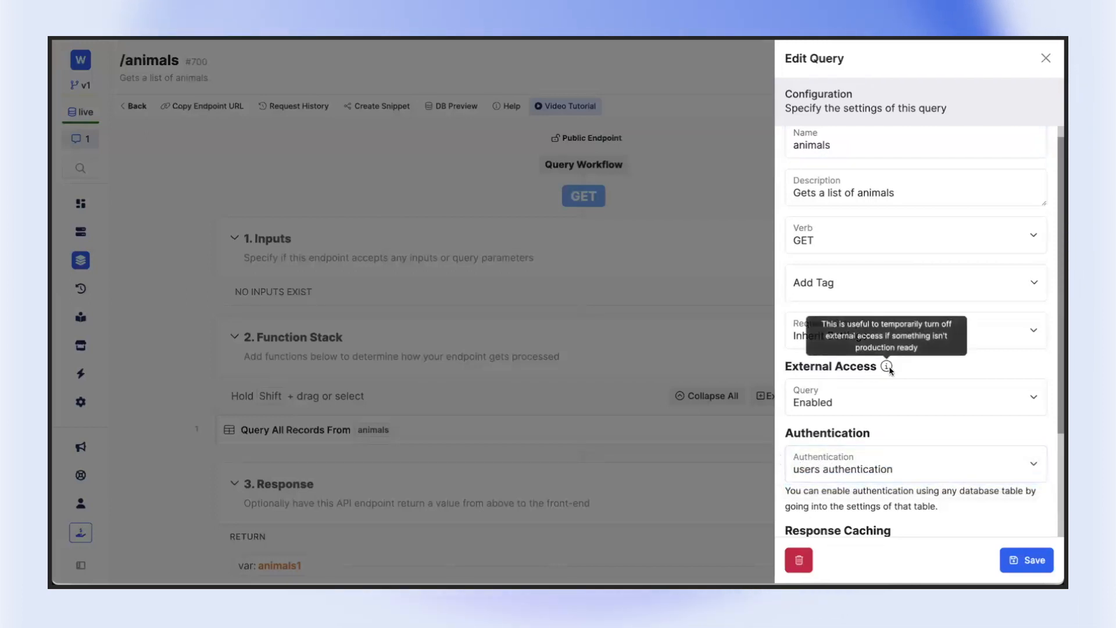
Set the /animals query's External Access and Authentication to Disabled and save the settings
click(868, 395)
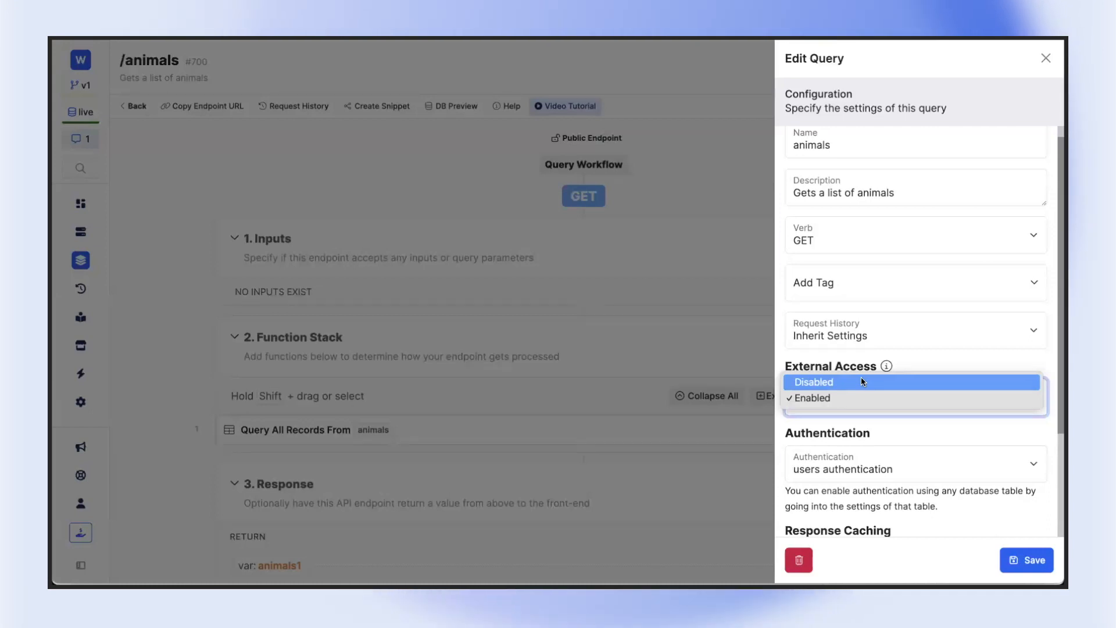
click(860, 381)
click(843, 465)
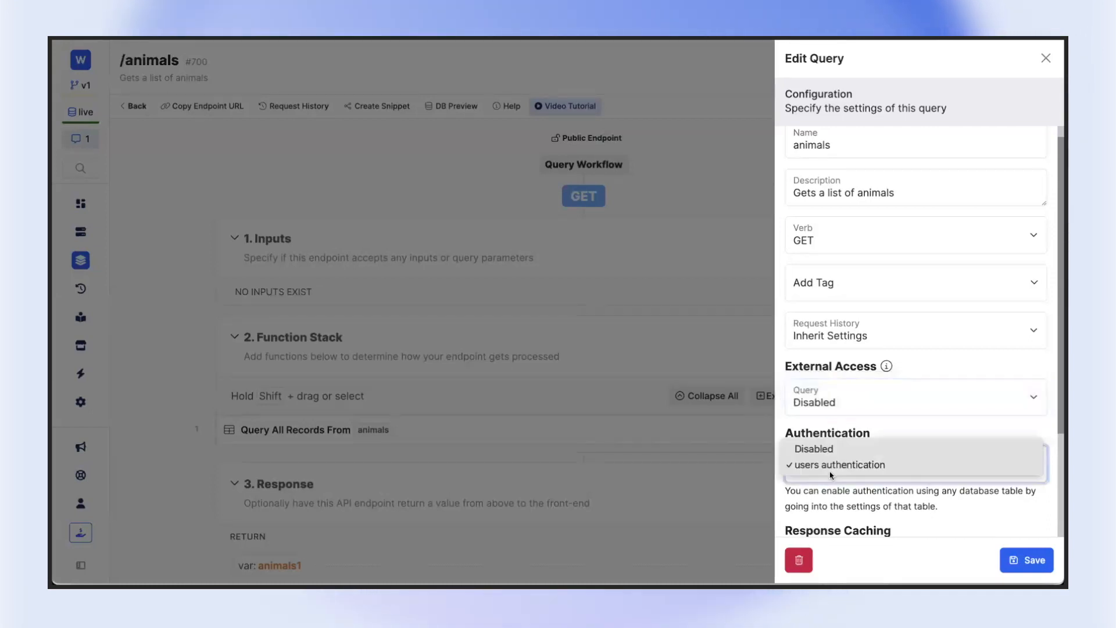
click(825, 448)
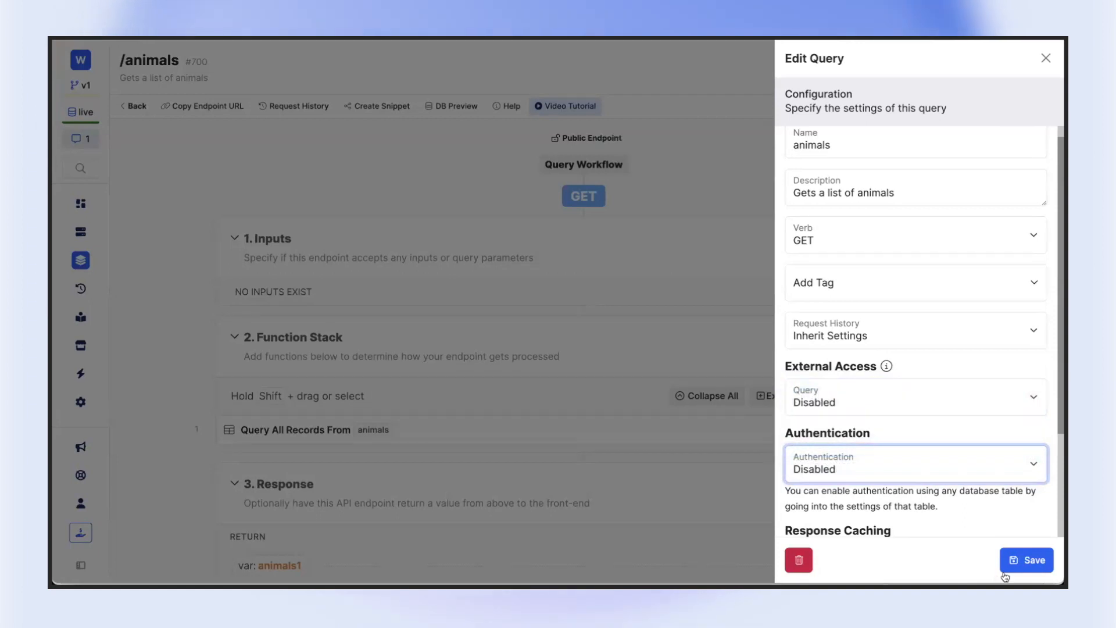
click(1022, 566)
Resend the Get data request in Postman, examine the response body and status, and return to Xano
click(997, 99)
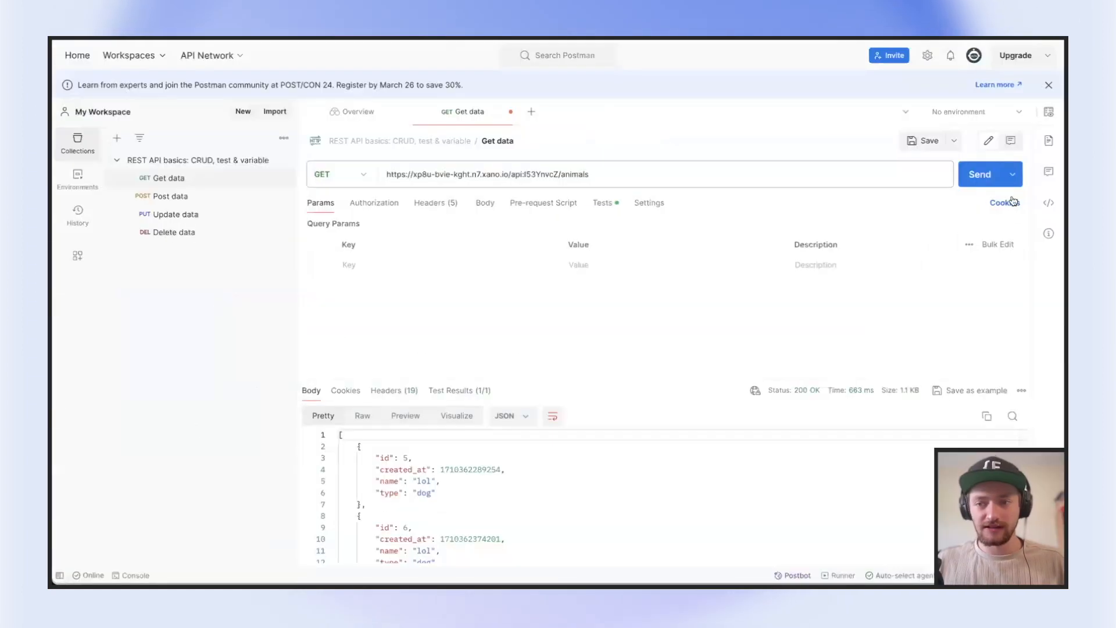
click(983, 176)
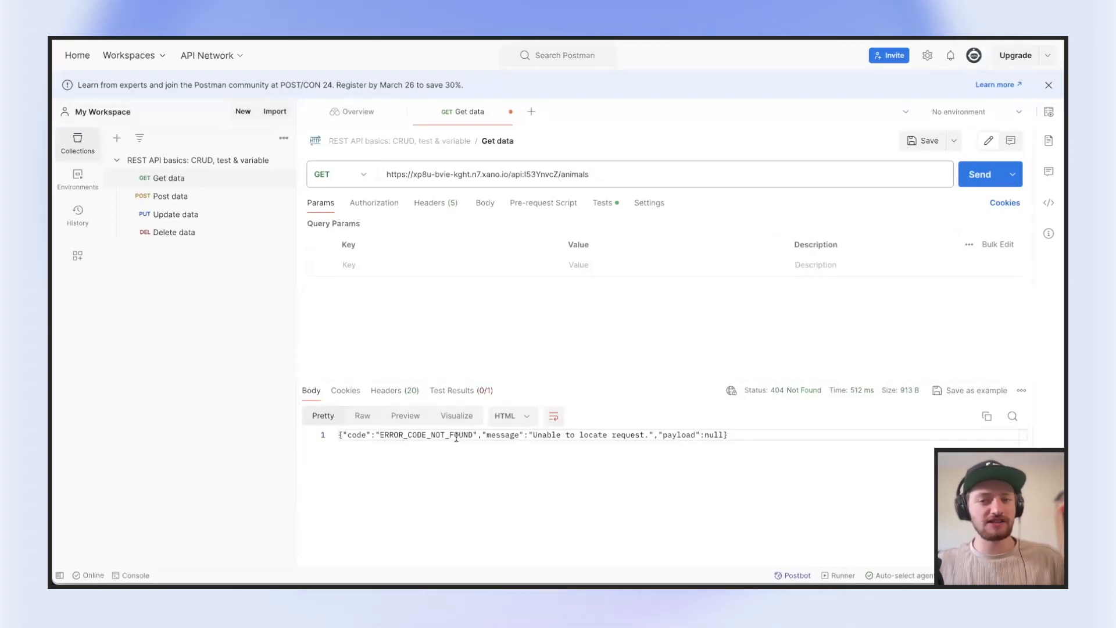
click(347, 38)
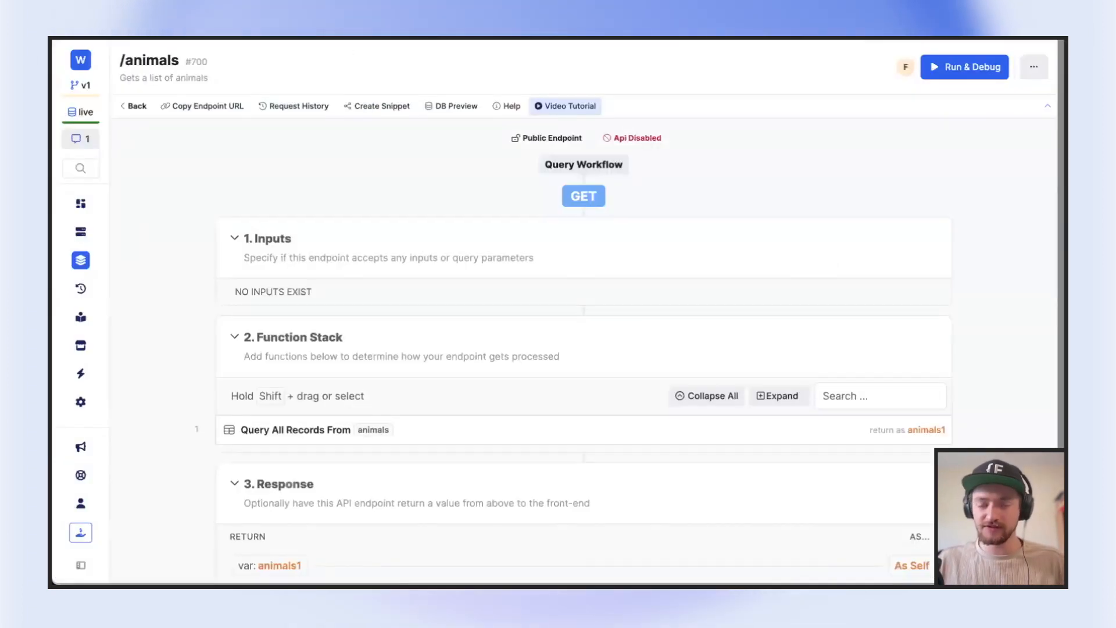
Set the /animals query's External Access to Enabled and Authentication to users authentication, then save and publish the endpoint
click(1034, 67)
click(958, 97)
click(842, 414)
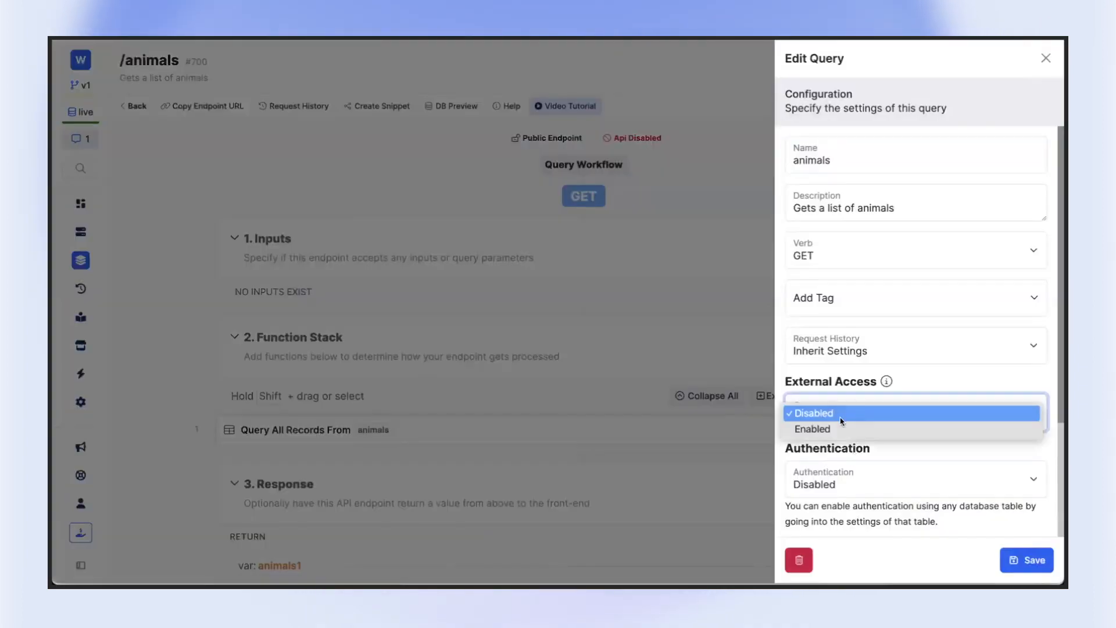
click(842, 429)
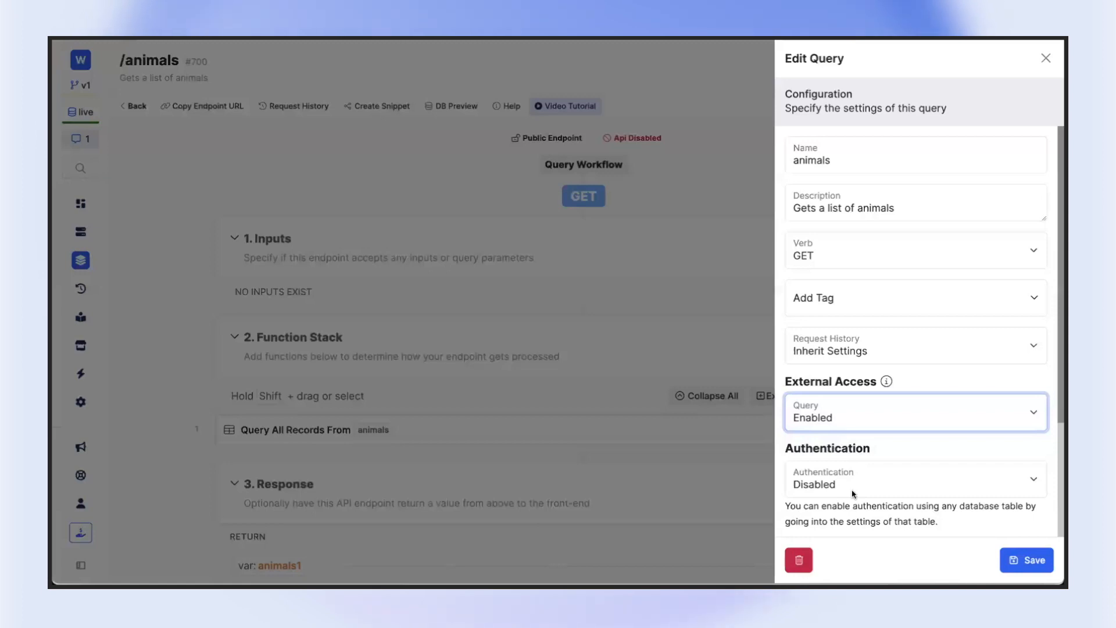
click(853, 491)
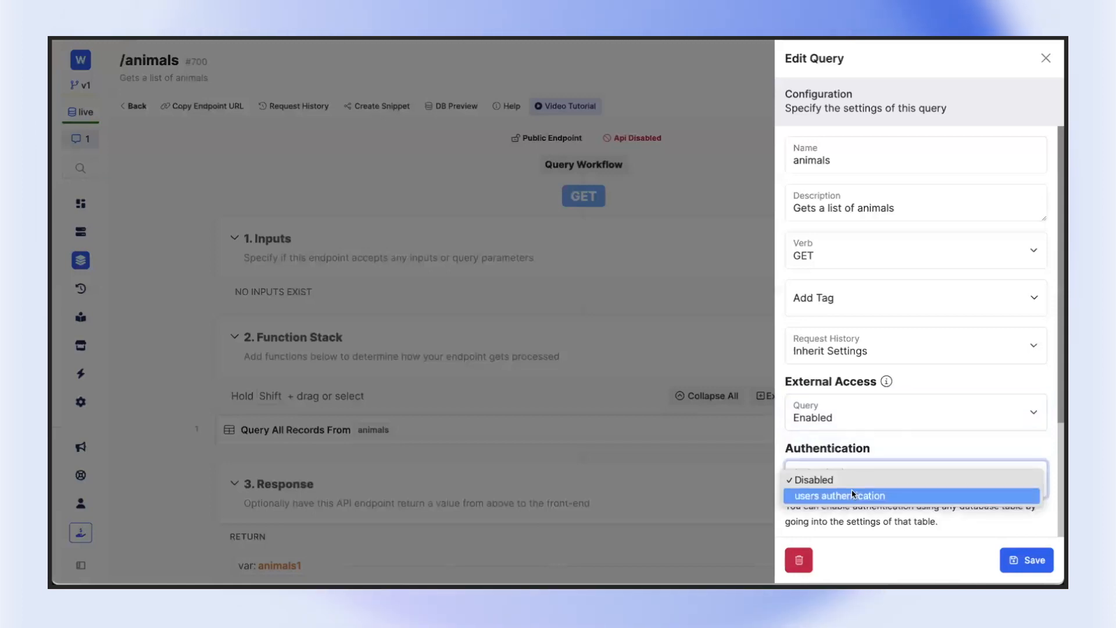
click(853, 495)
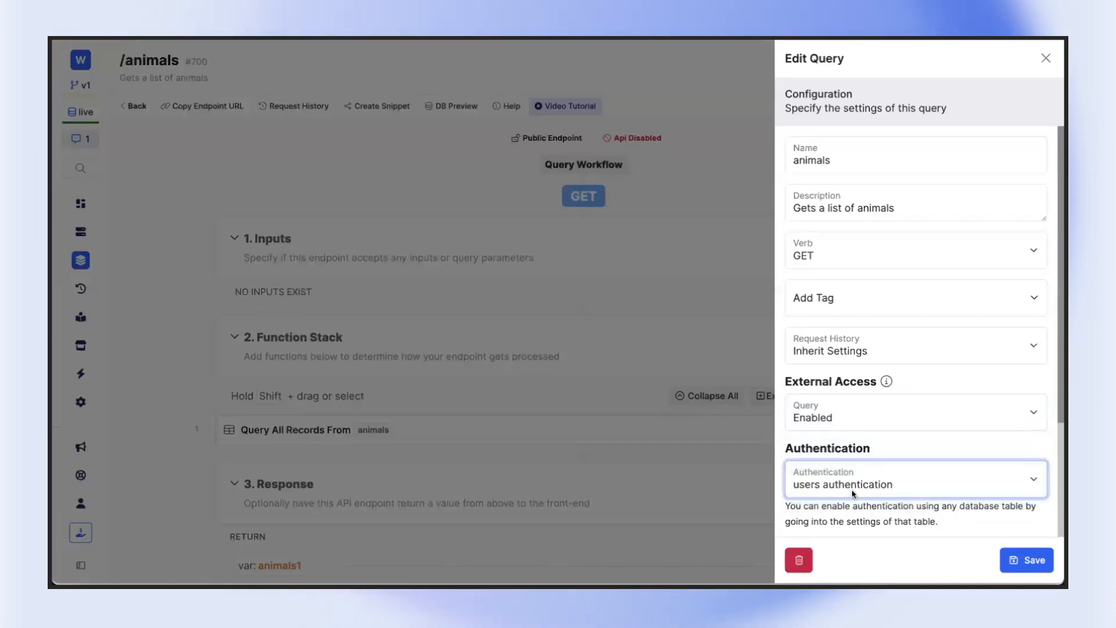
click(1024, 564)
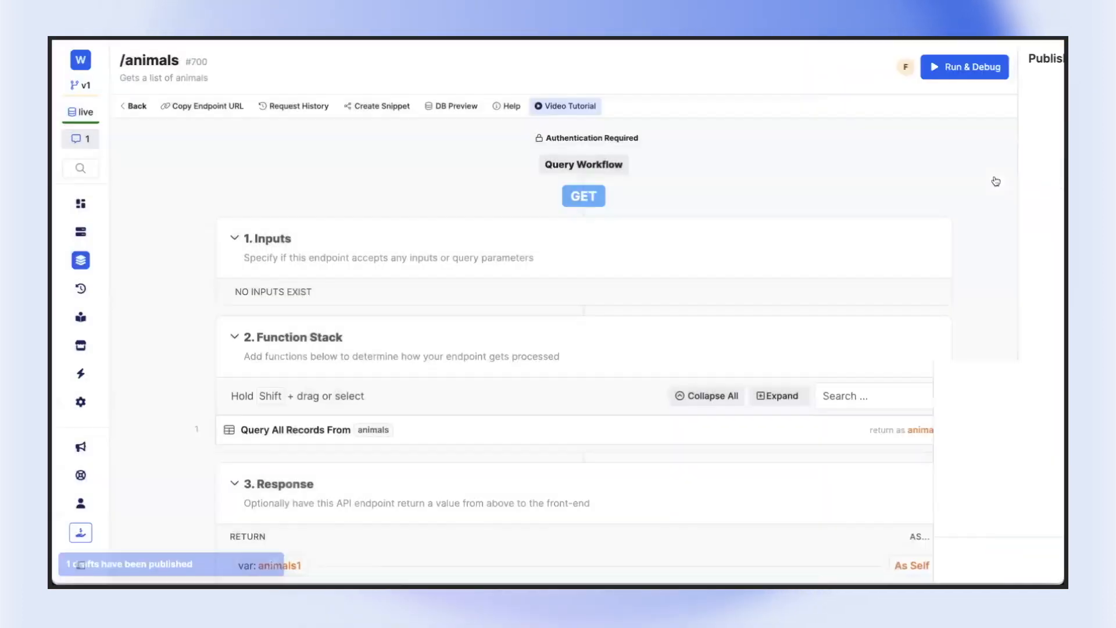
Switch to Postman, resend the Get data request without a token, examine the response message, and return to Xano
key(ctrl+Tab)
click(988, 182)
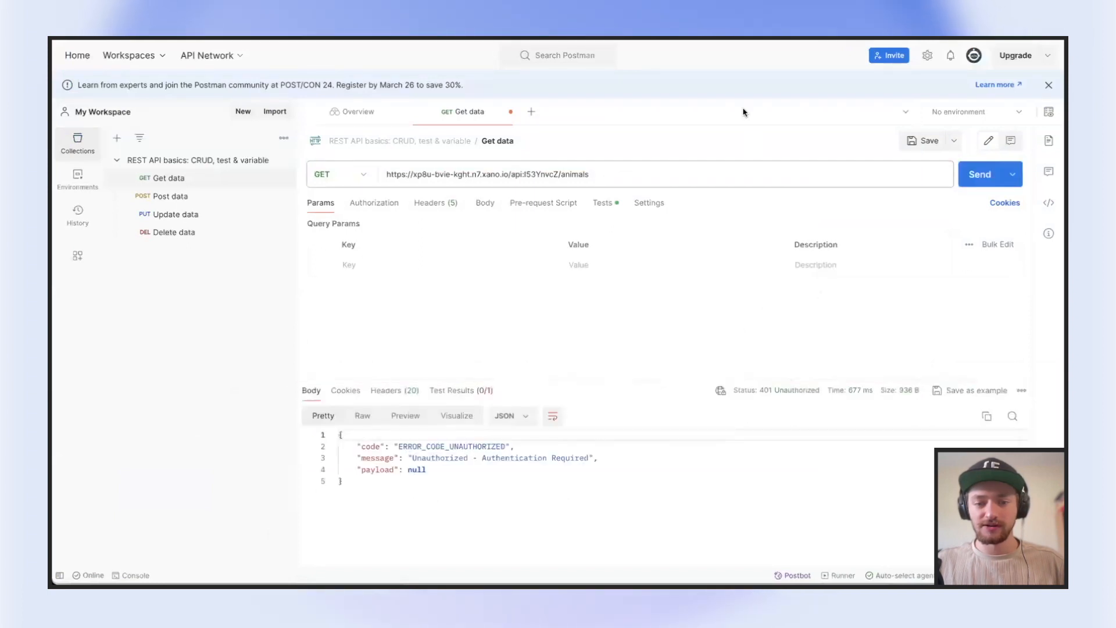
click(450, 458)
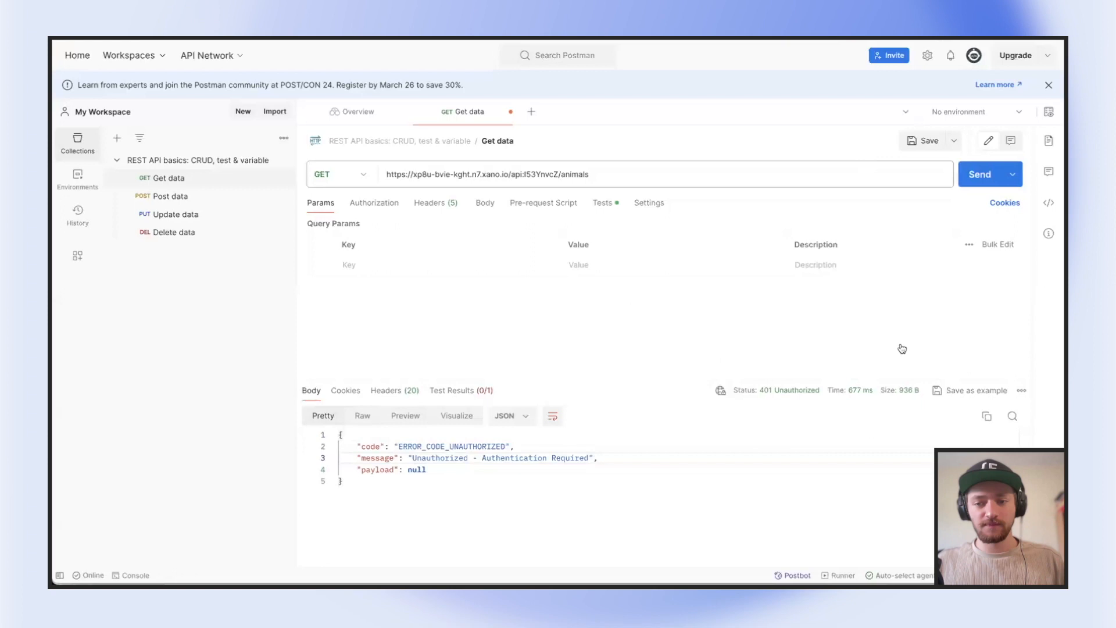
click(965, 41)
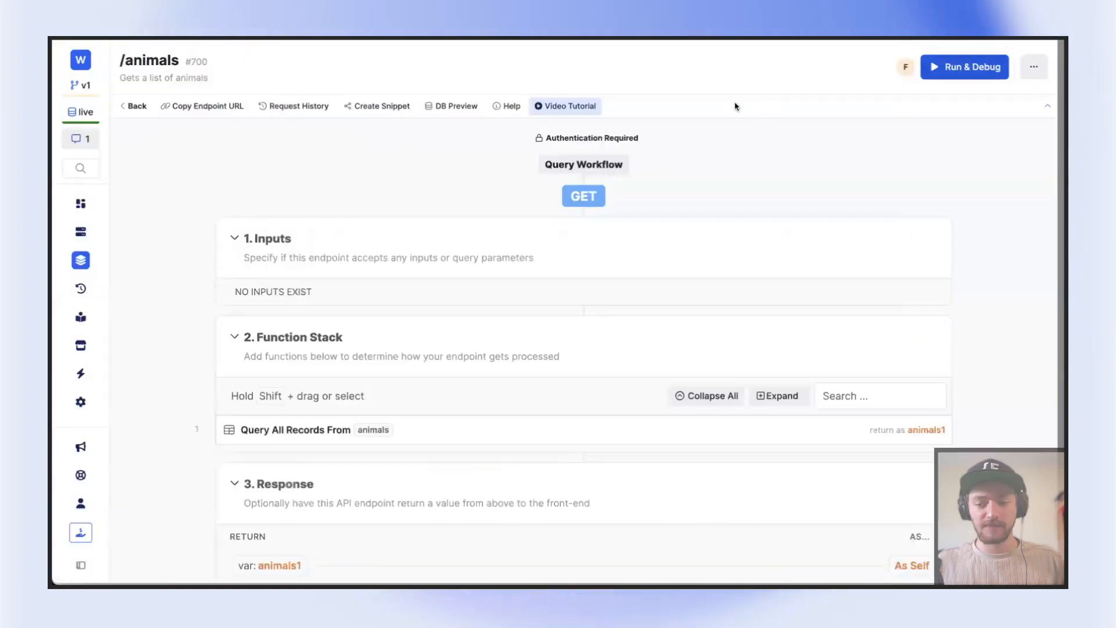
Run the /animals endpoint in Run & Debug with an Auth Token generated for the first recently added user, and review the result
click(964, 66)
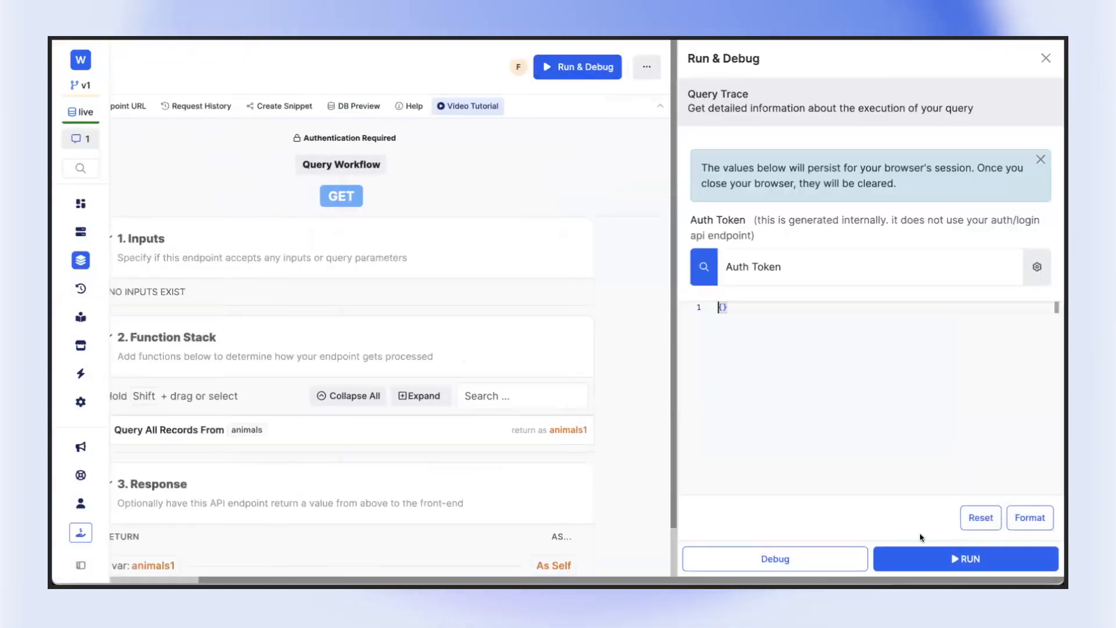
click(973, 571)
click(800, 261)
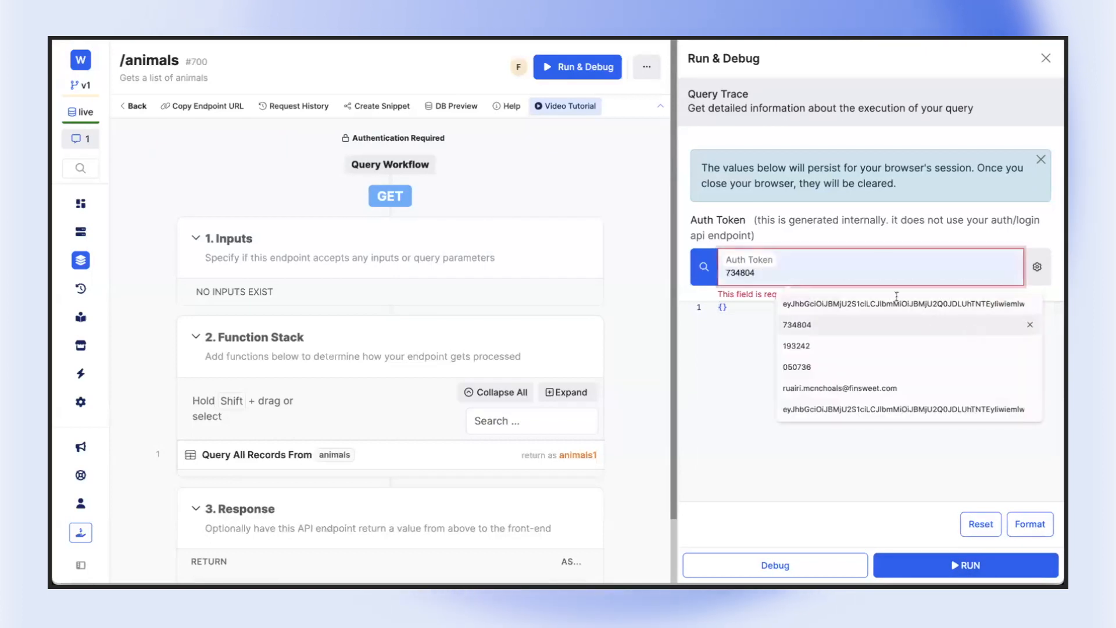
click(703, 268)
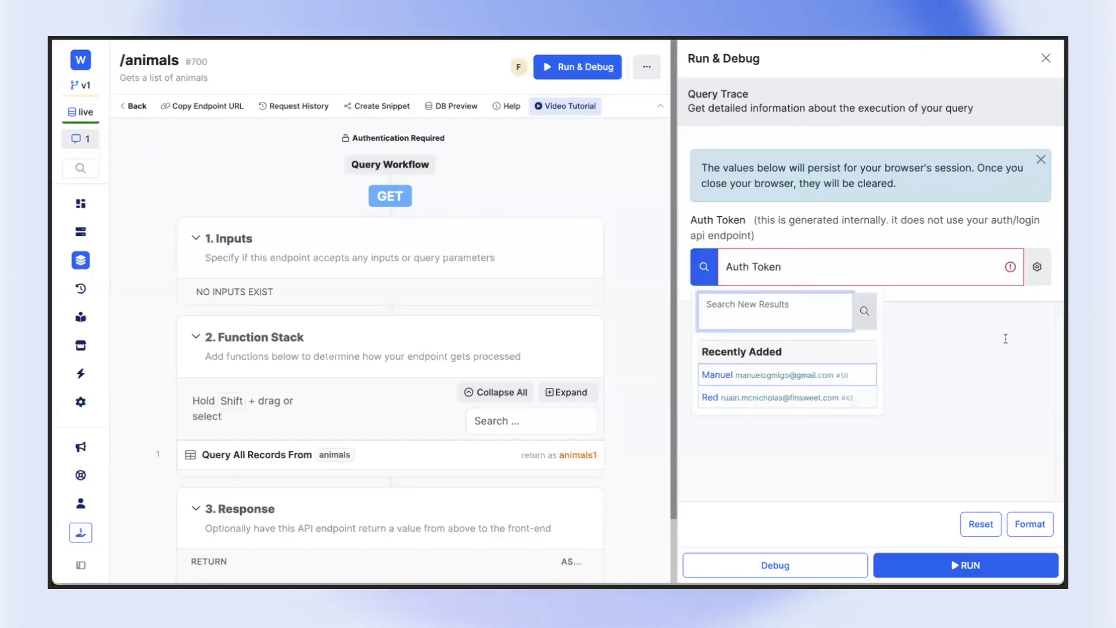
click(764, 375)
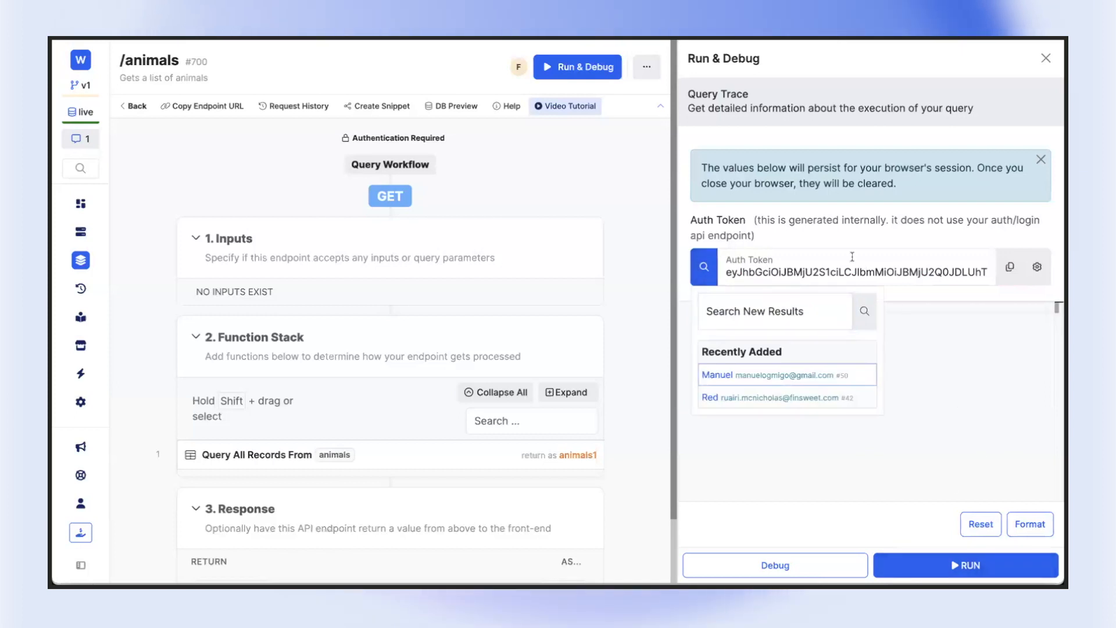
click(965, 565)
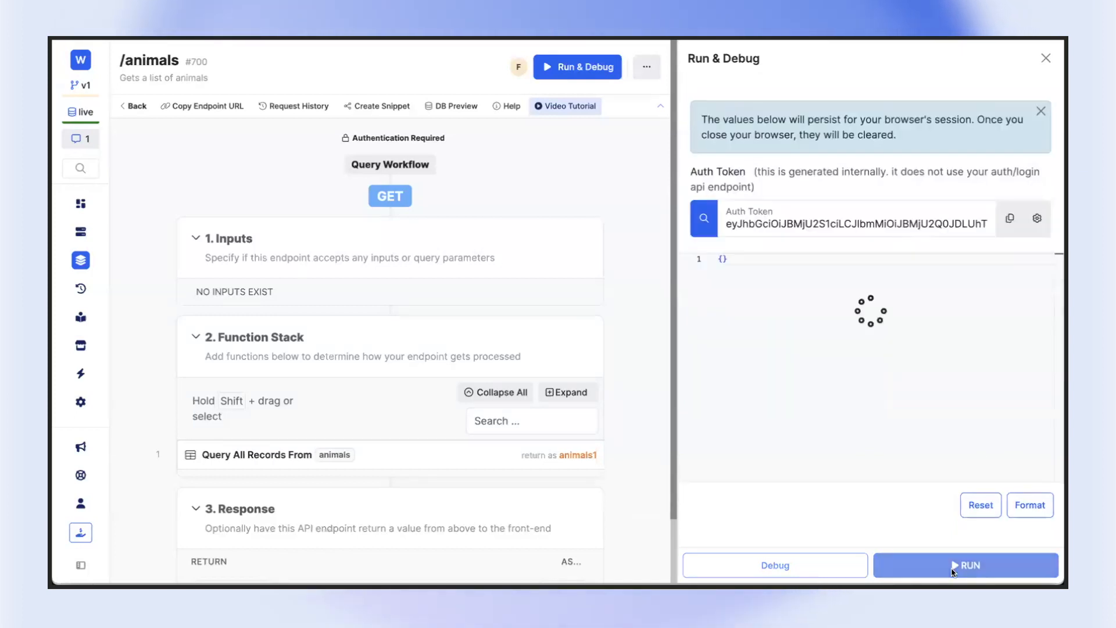
scroll(789, 456, down, 10)
scroll(816, 481, up, 8)
scroll(816, 482, up, 2)
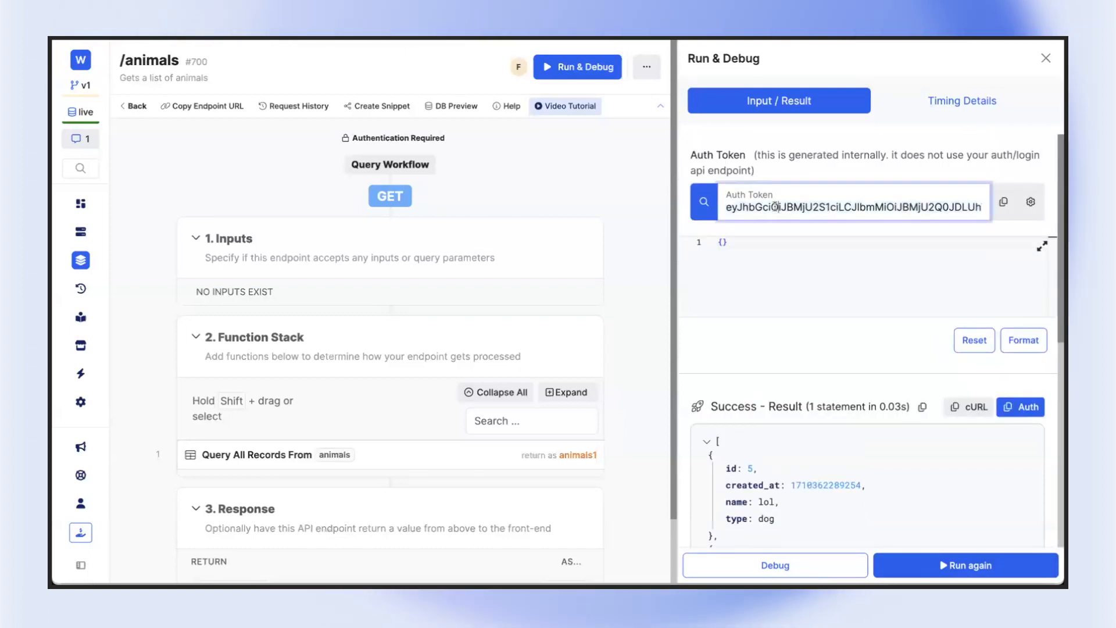
Examine the generated Auth Token among the Run & Debug inputs
click(895, 269)
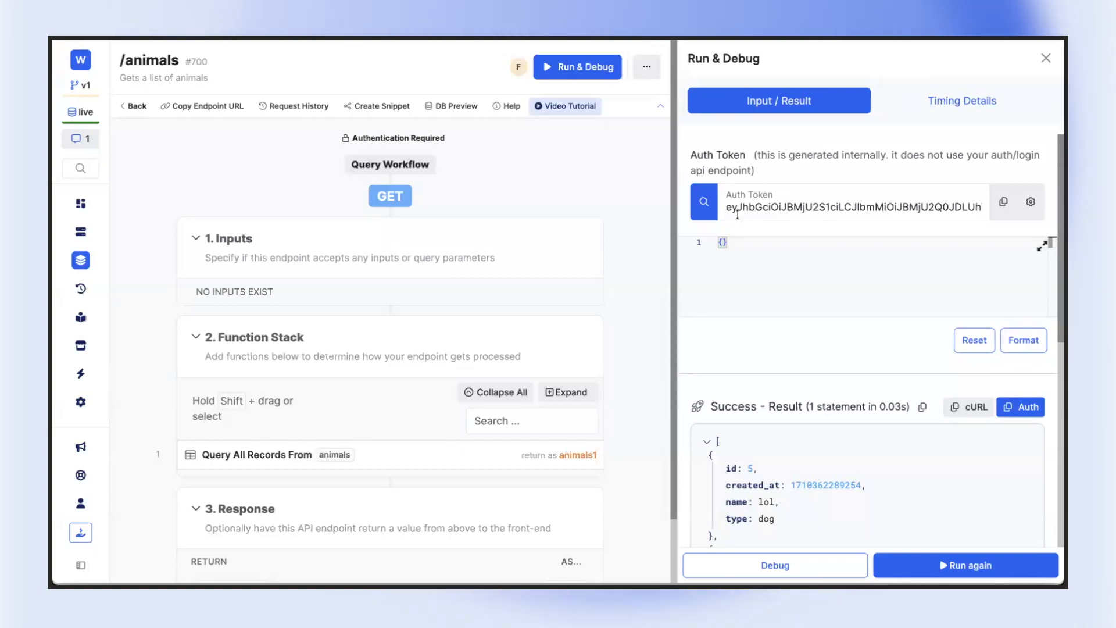
double_click(753, 204)
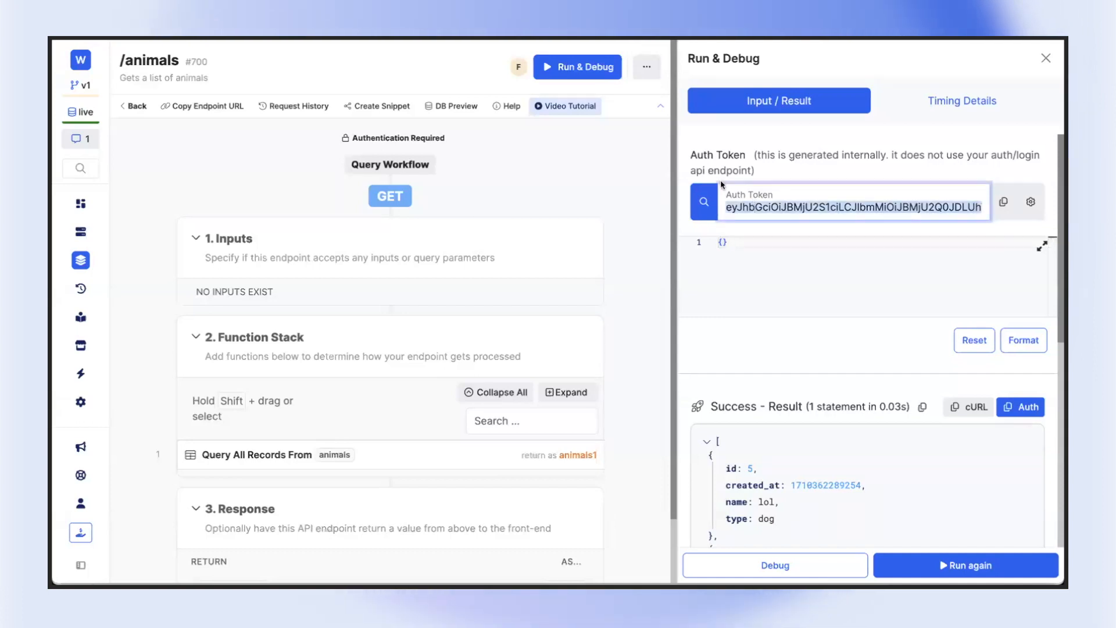
click(839, 224)
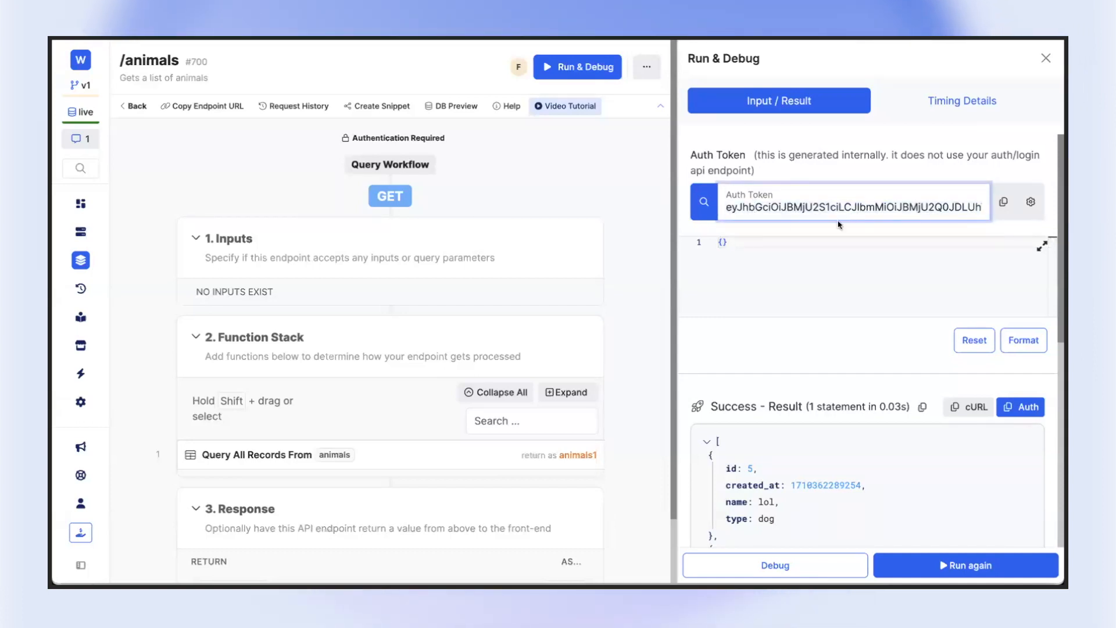
double_click(794, 208)
key(ctrl+c)
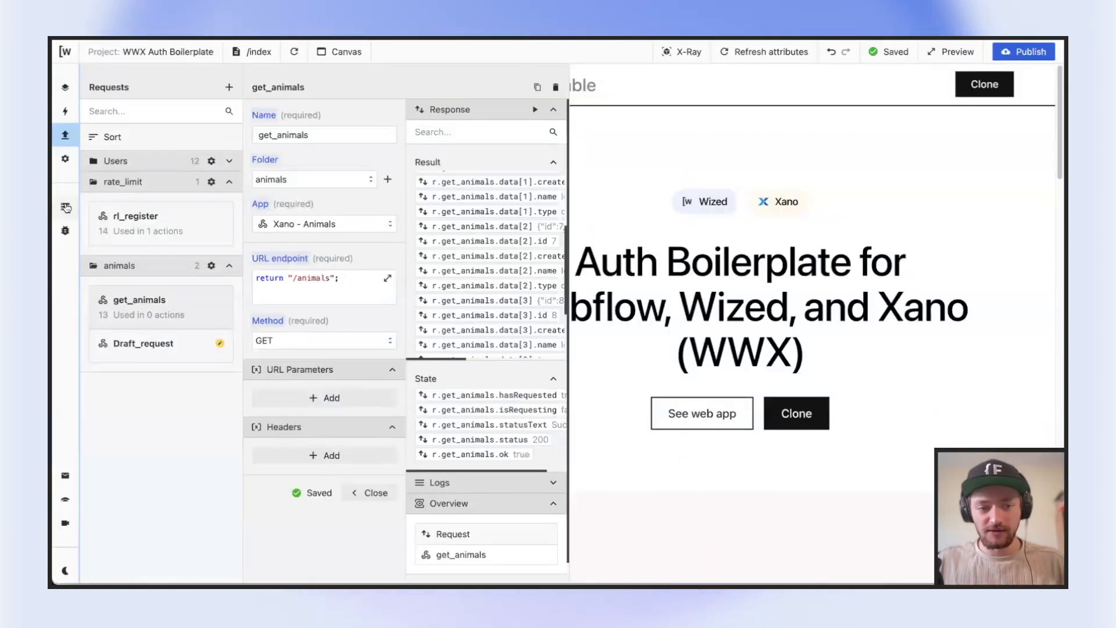
Switch to Wized, locate the auth_token cookie in the Data Store, and open the get_animals request
click(66, 207)
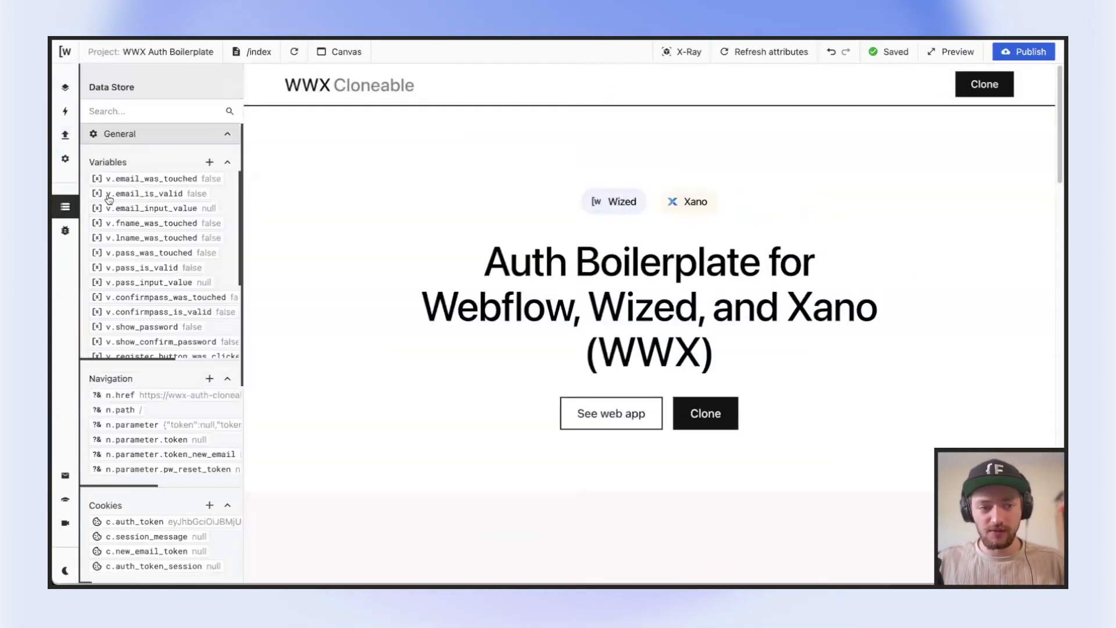
scroll(163, 203, down, 3)
scroll(186, 480, down, 2)
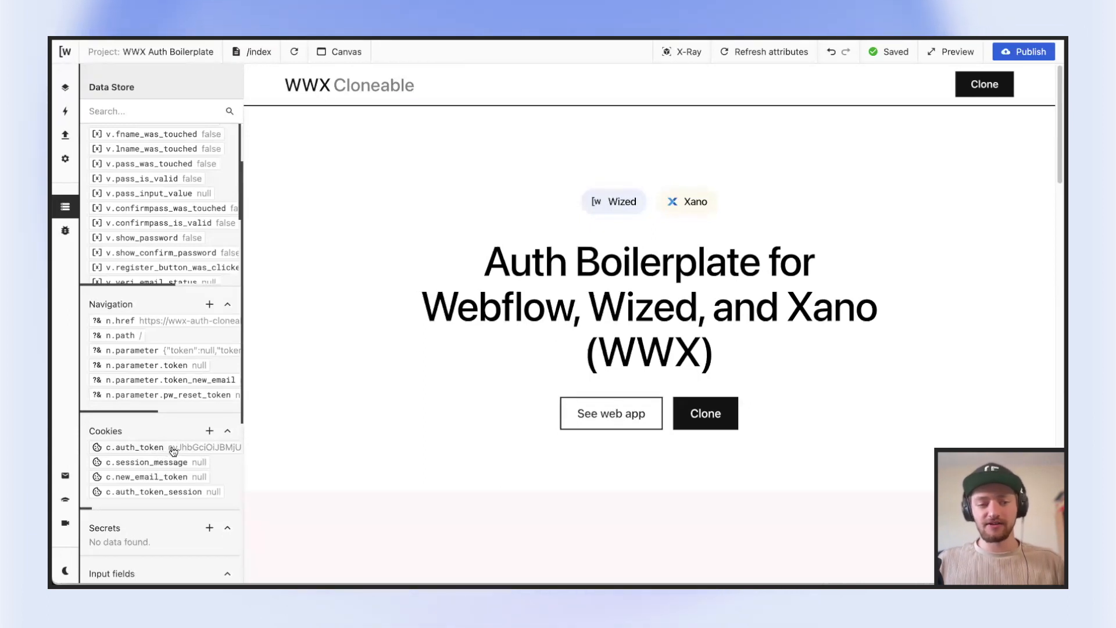
click(65, 135)
click(169, 301)
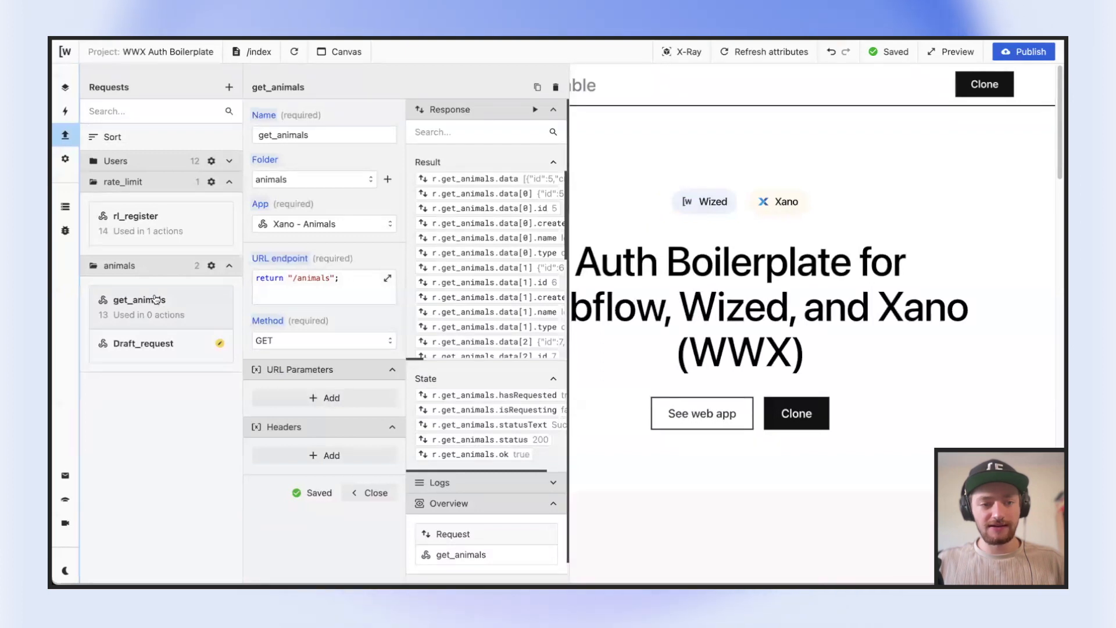
click(299, 457)
scroll(301, 454, down, 1)
click(302, 449)
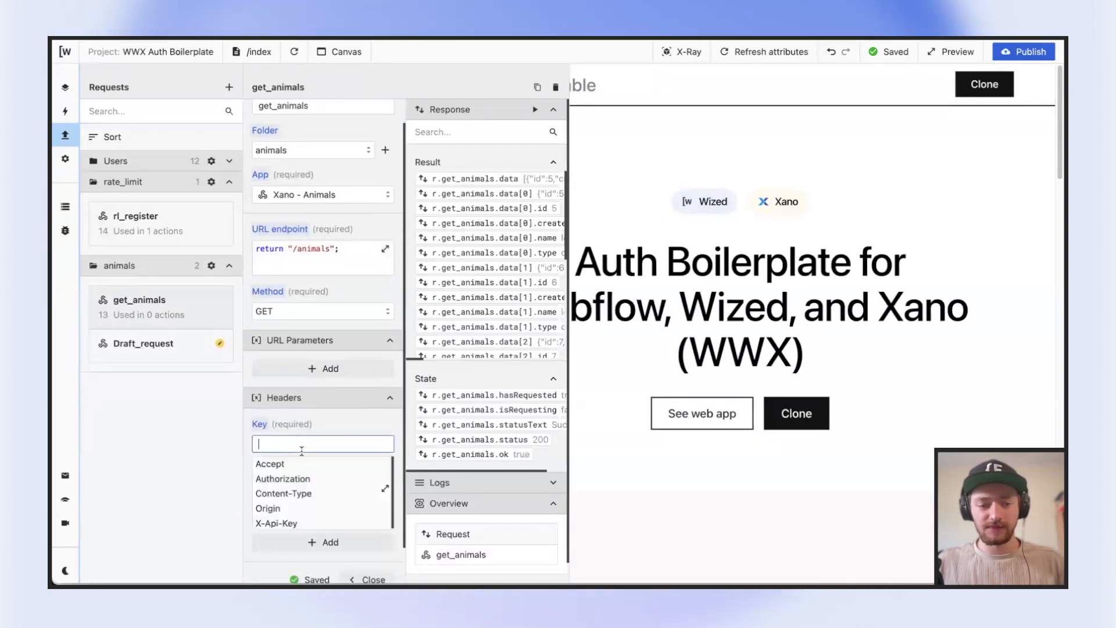
click(301, 479)
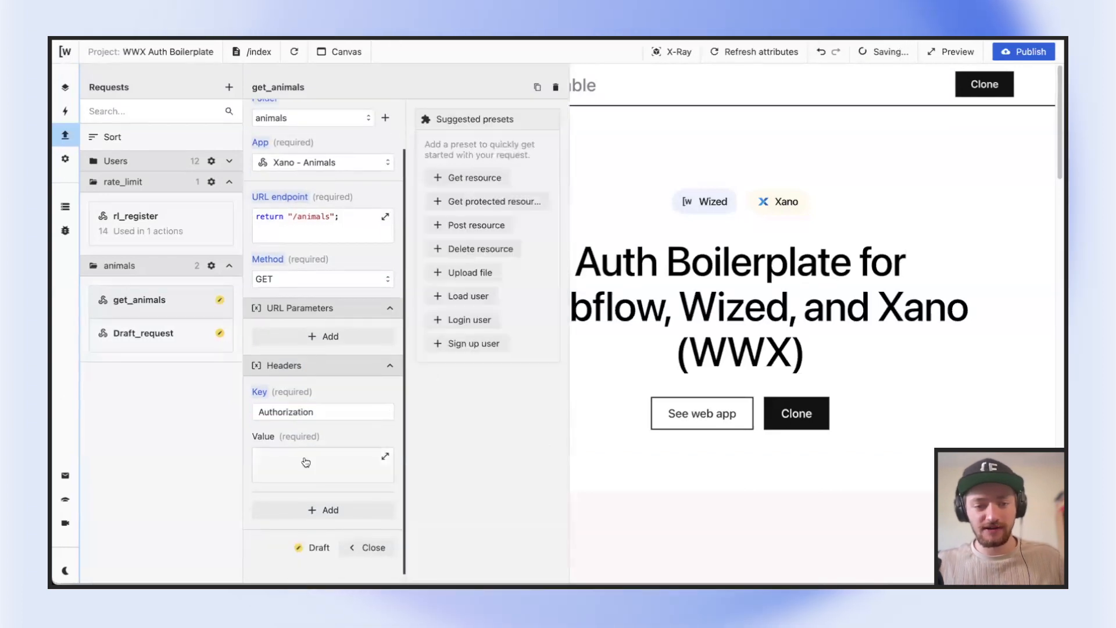
scroll(307, 465, up, 2)
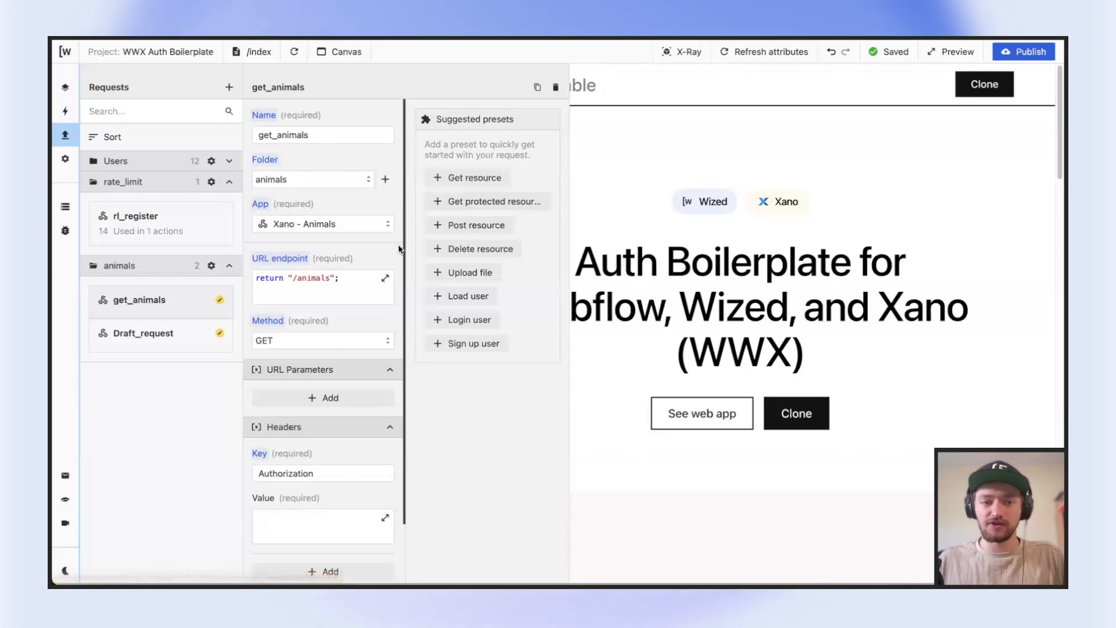
click(173, 301)
click(178, 307)
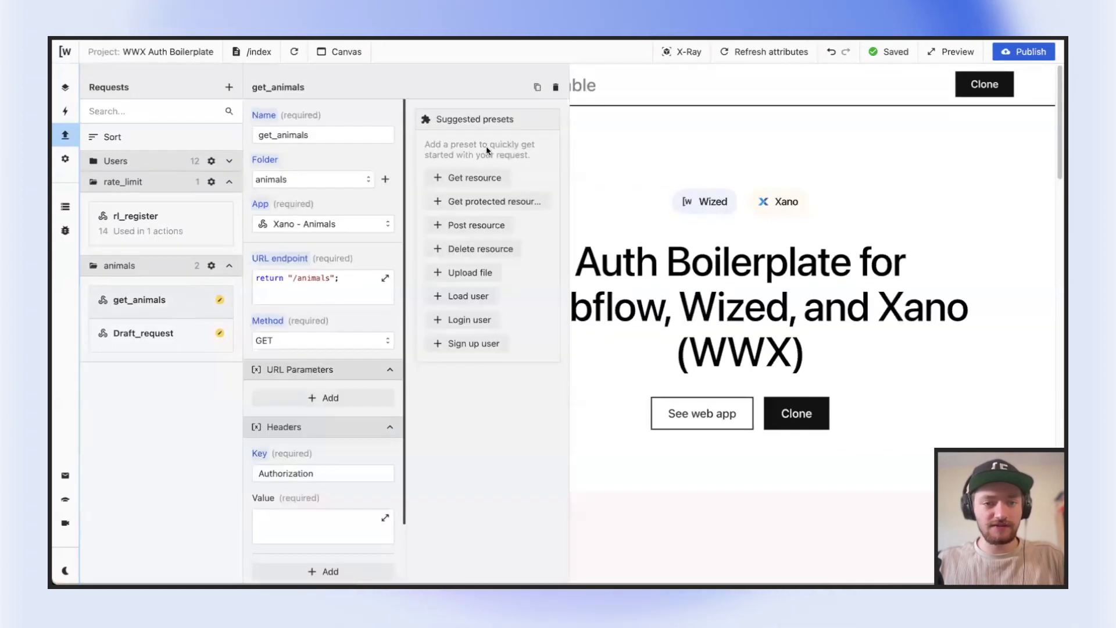
click(324, 519)
click(307, 500)
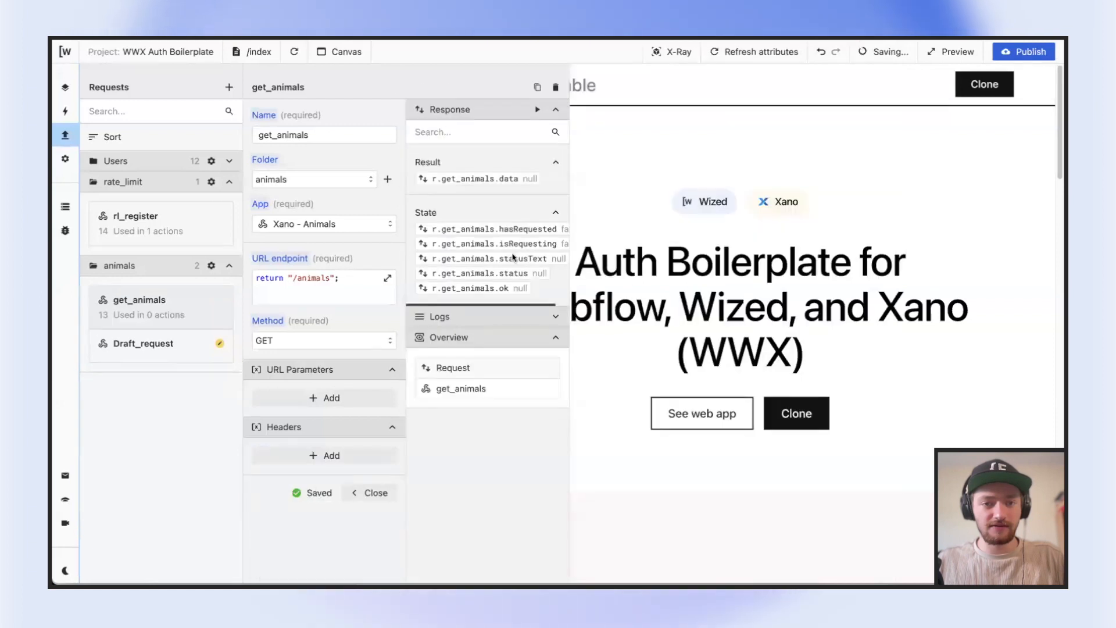
Run the get_animals request without any headers and examine the returned code and message
scroll(522, 206, right, 4)
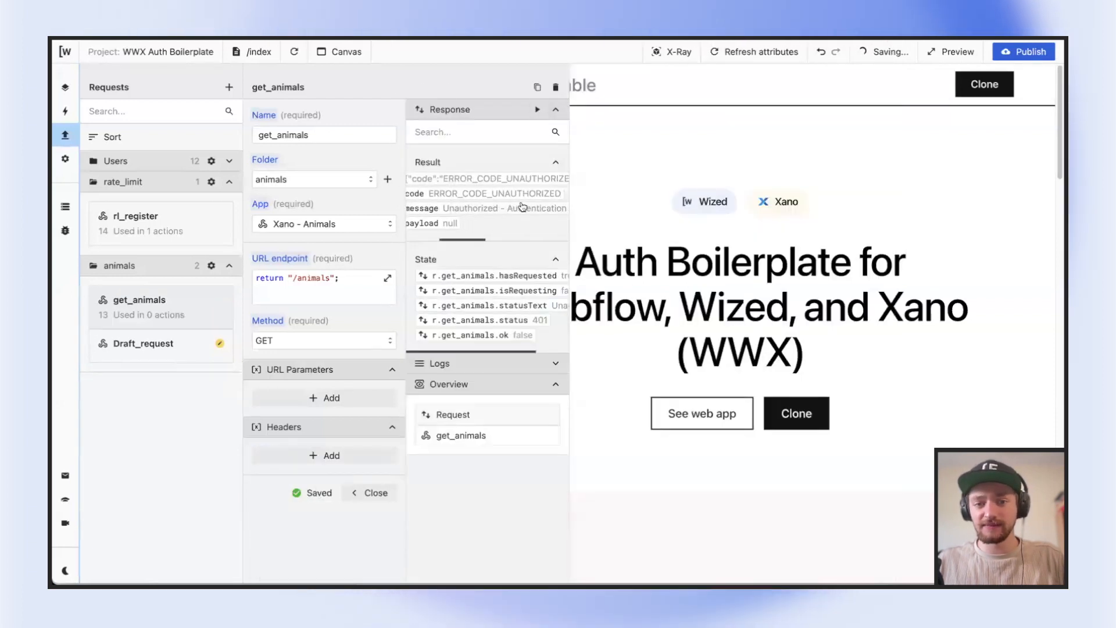
scroll(500, 209, left, 2)
scroll(500, 209, right, 2)
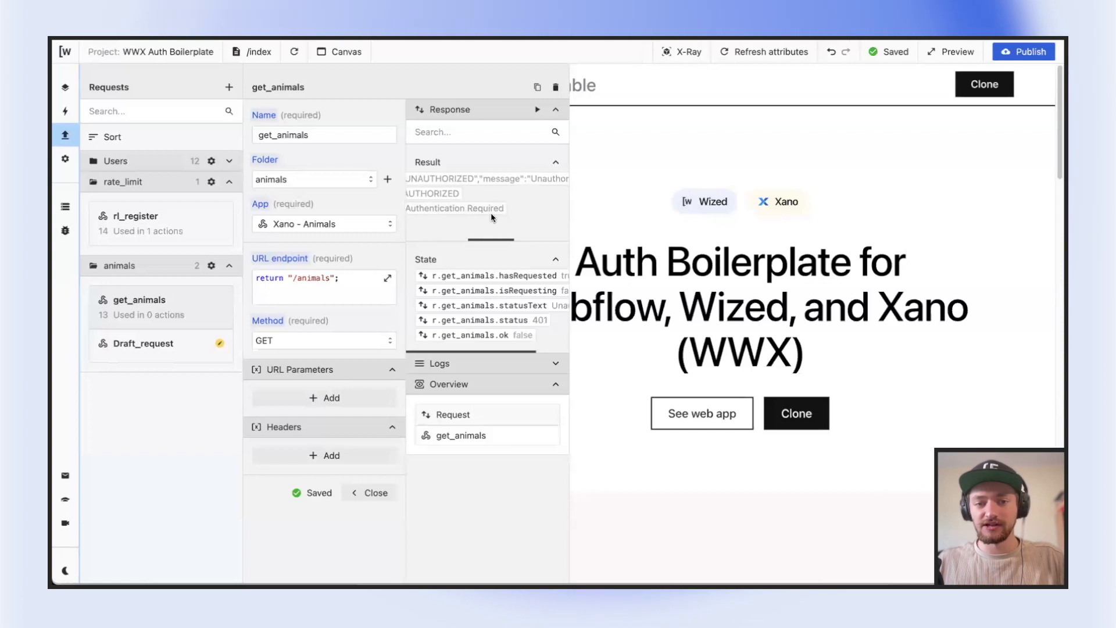
Add an Authorization header with the value "return c.auth_token;" to the get_animals request and rerun it
click(316, 454)
click(316, 472)
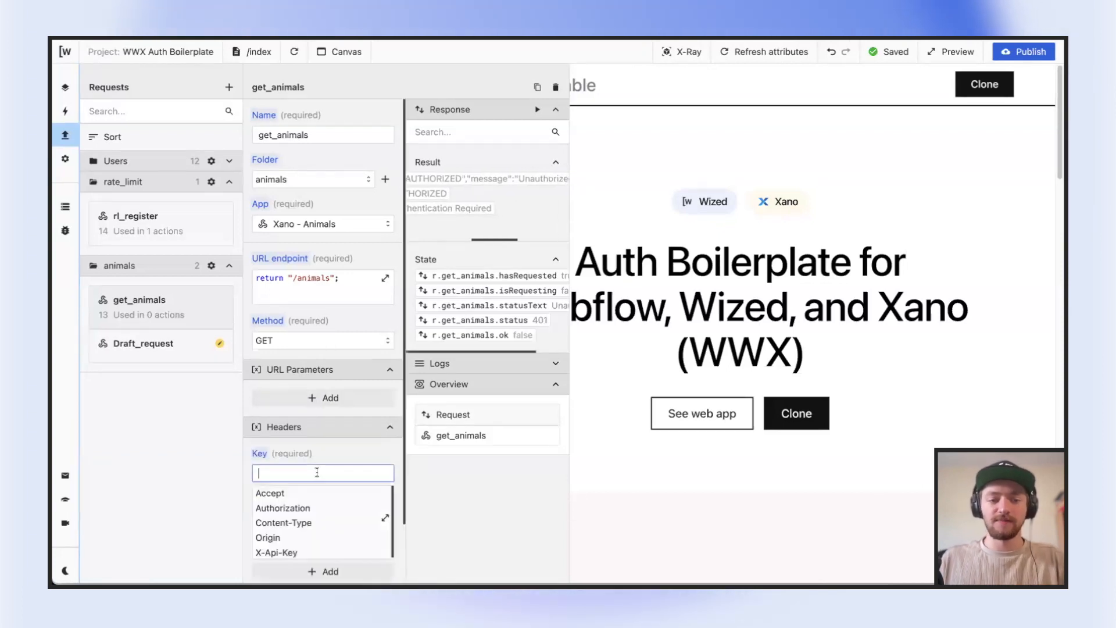
click(311, 508)
click(385, 518)
text(return c.auth_token;)
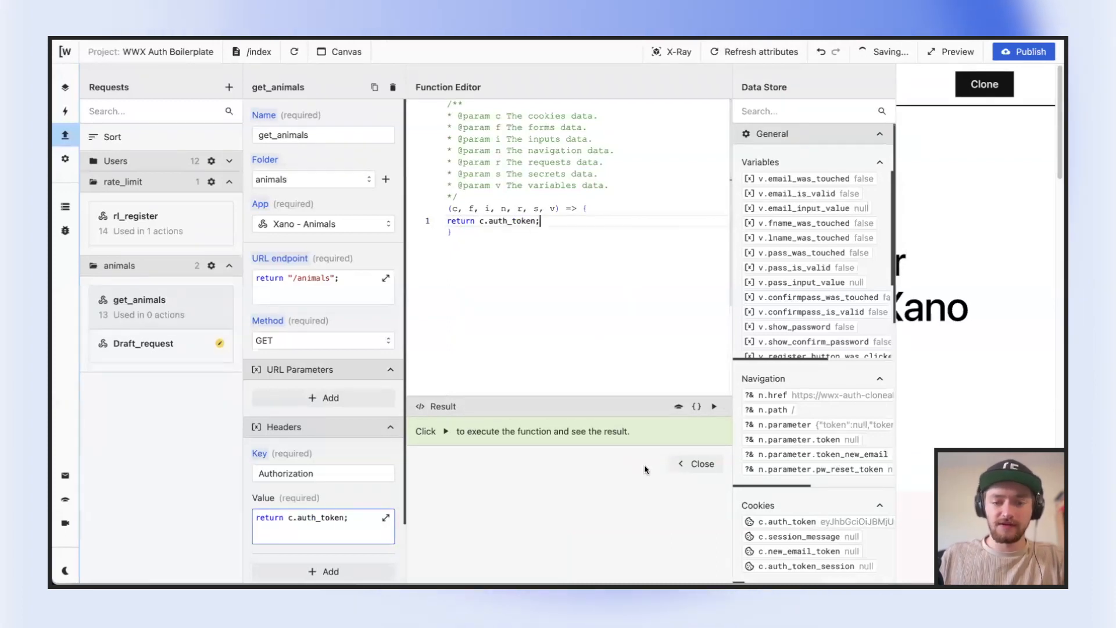
click(701, 464)
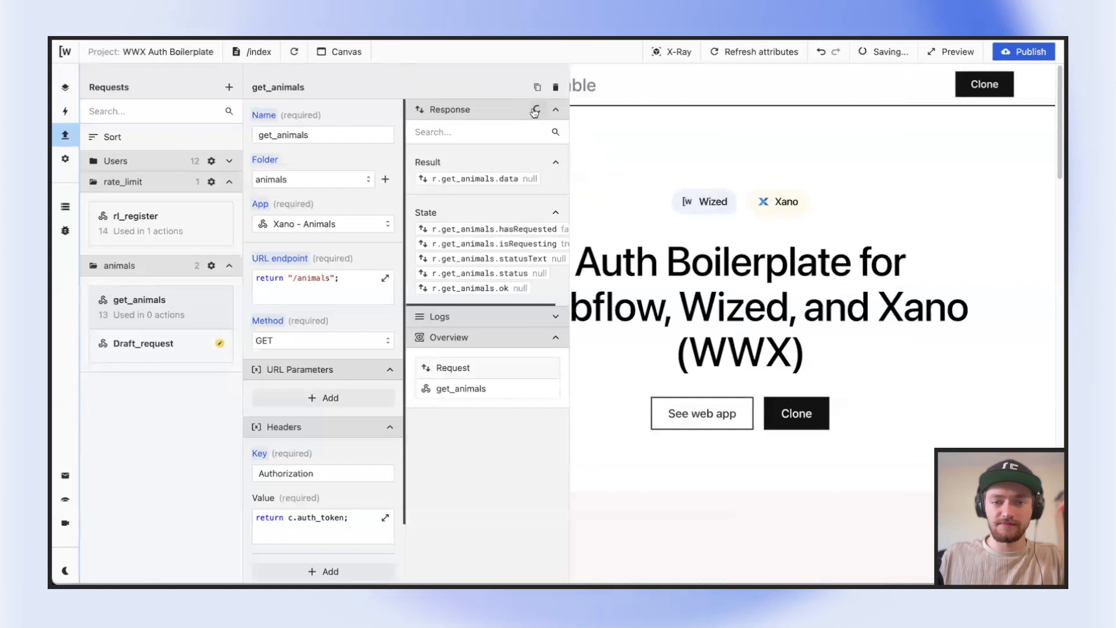
click(535, 111)
scroll(519, 266, left, 5)
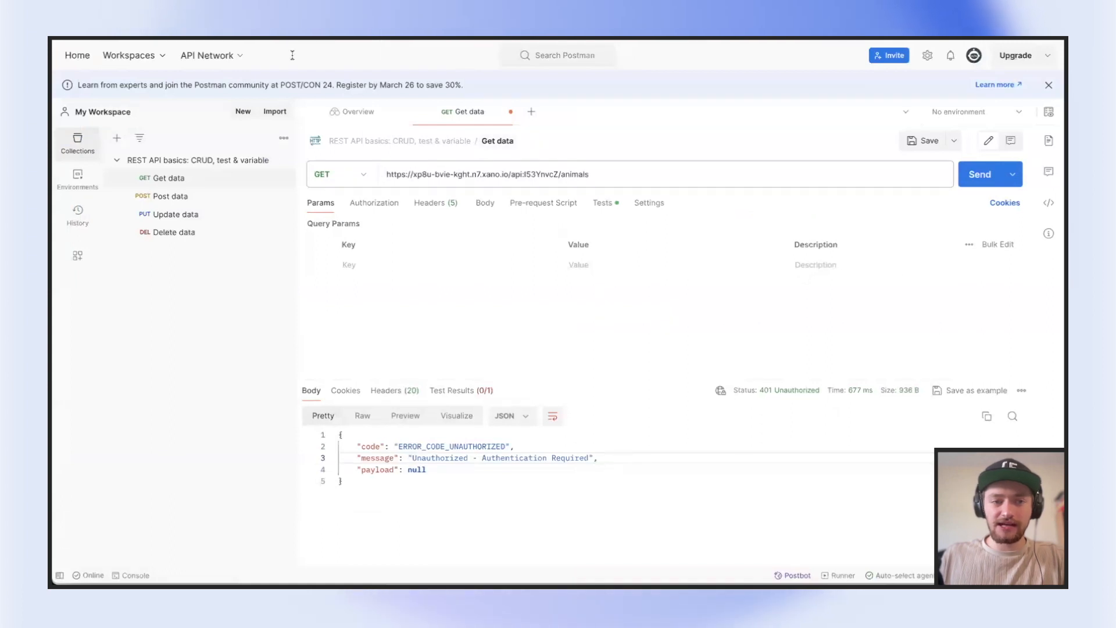
Switch to Postman and set the Get data request's authorization type to Bearer Token
click(382, 205)
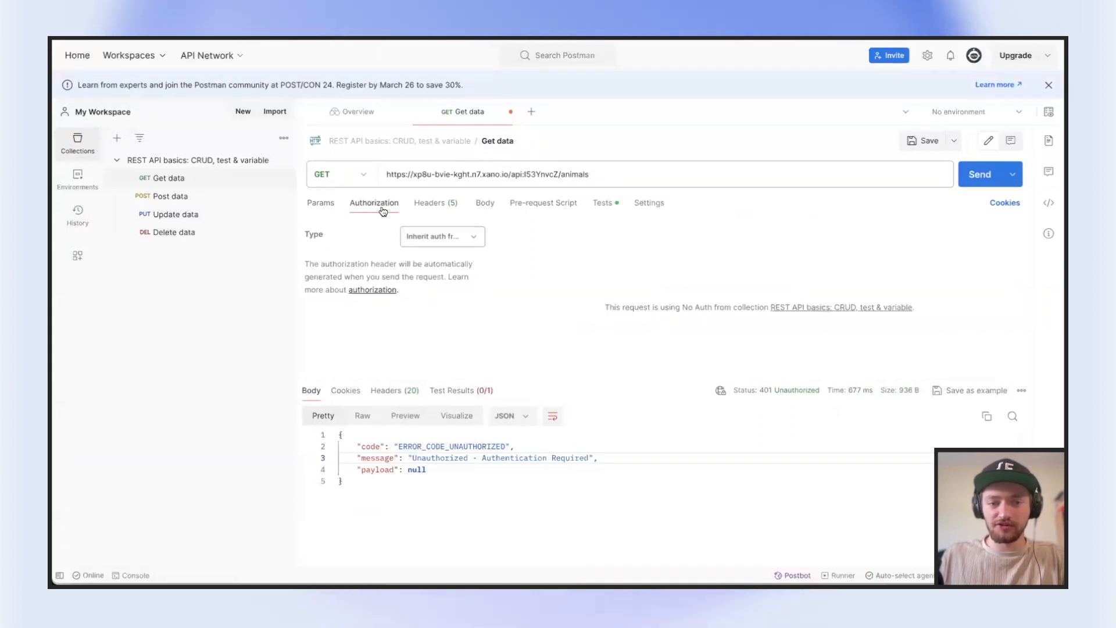
click(458, 251)
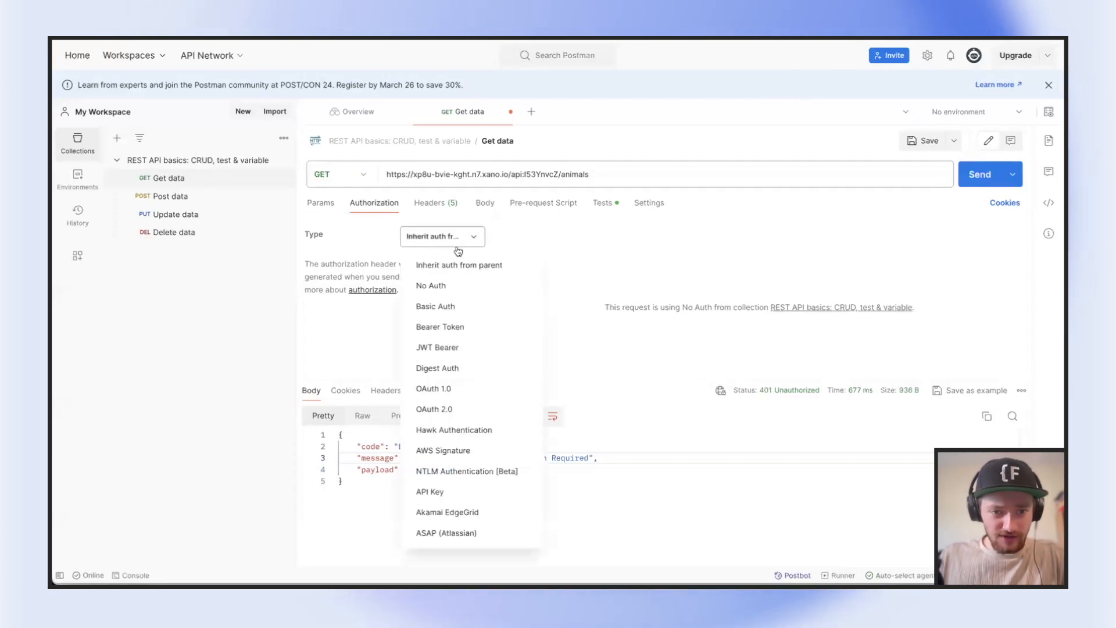
click(449, 327)
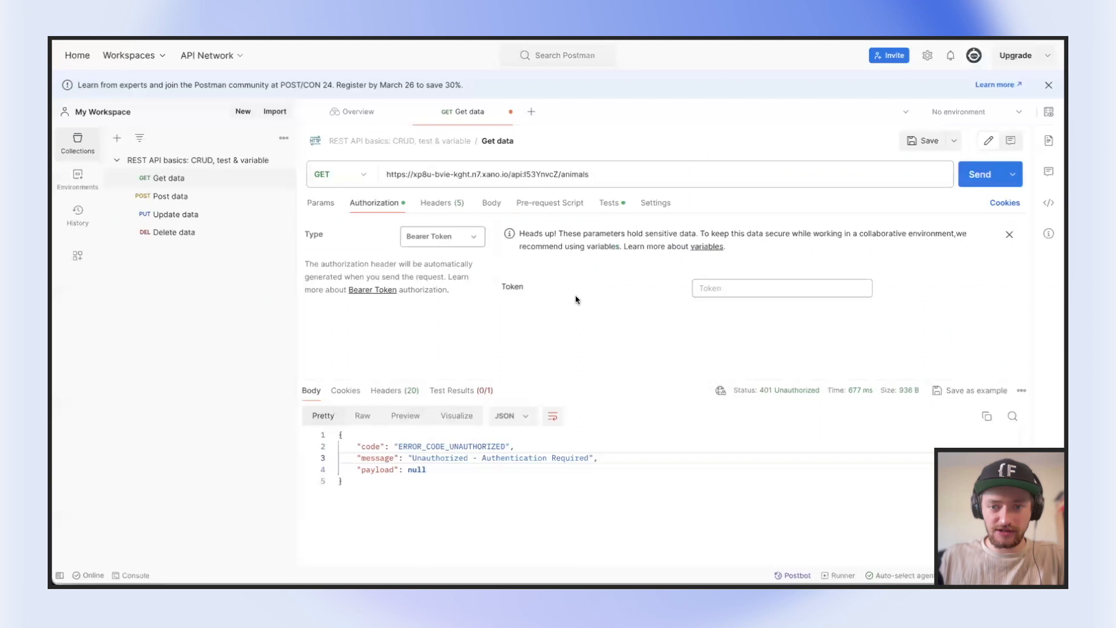
Paste the auth token into the Get data request's bearer token field, send the request, and examine the returned animals
click(756, 288)
key(ctrl+v)
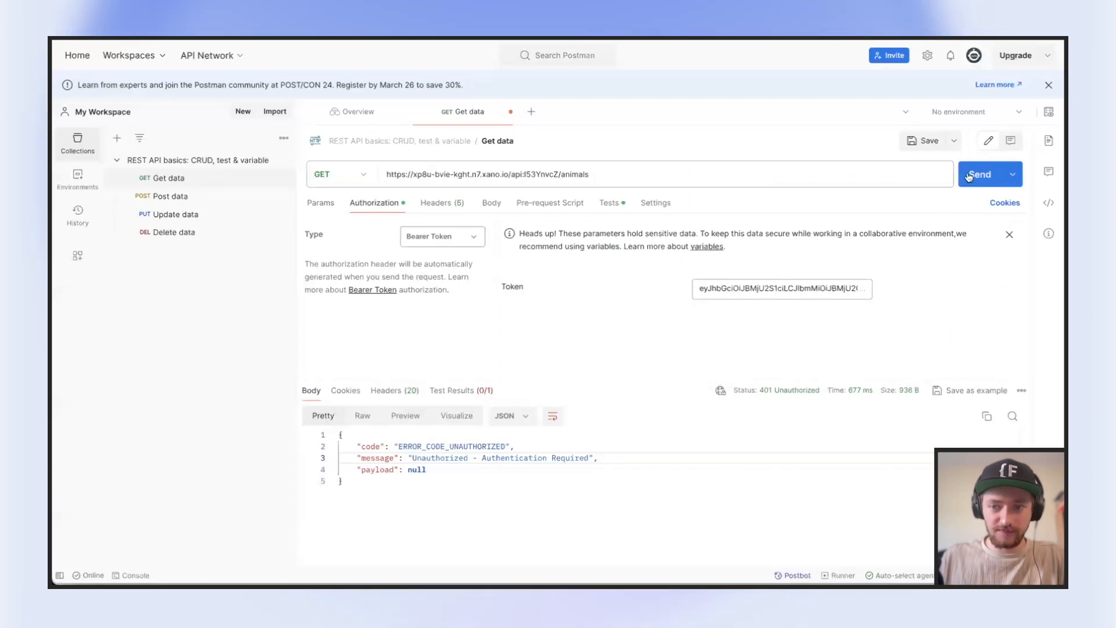
click(979, 175)
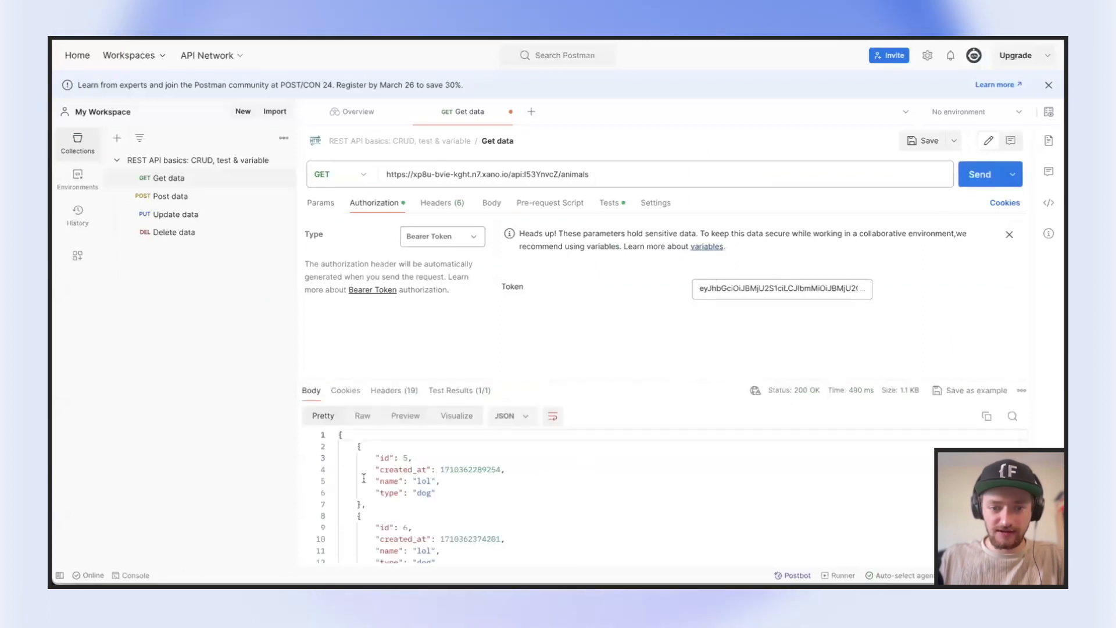
scroll(362, 477, down, 4)
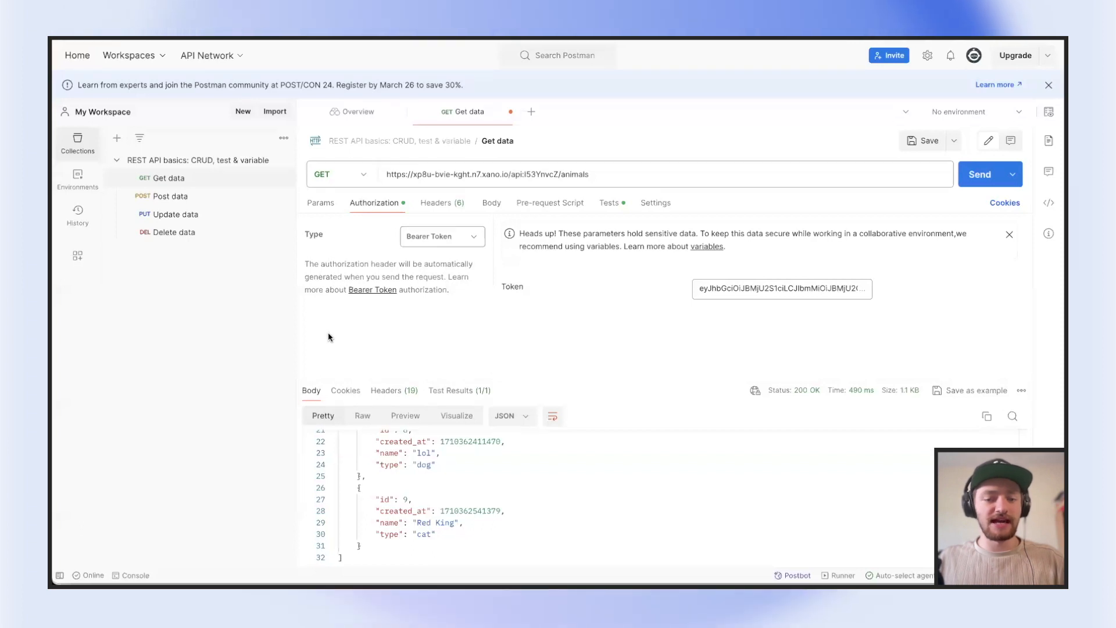
Switch to Xano, return to the animals API group, and open its CORS configuration
click(153, 37)
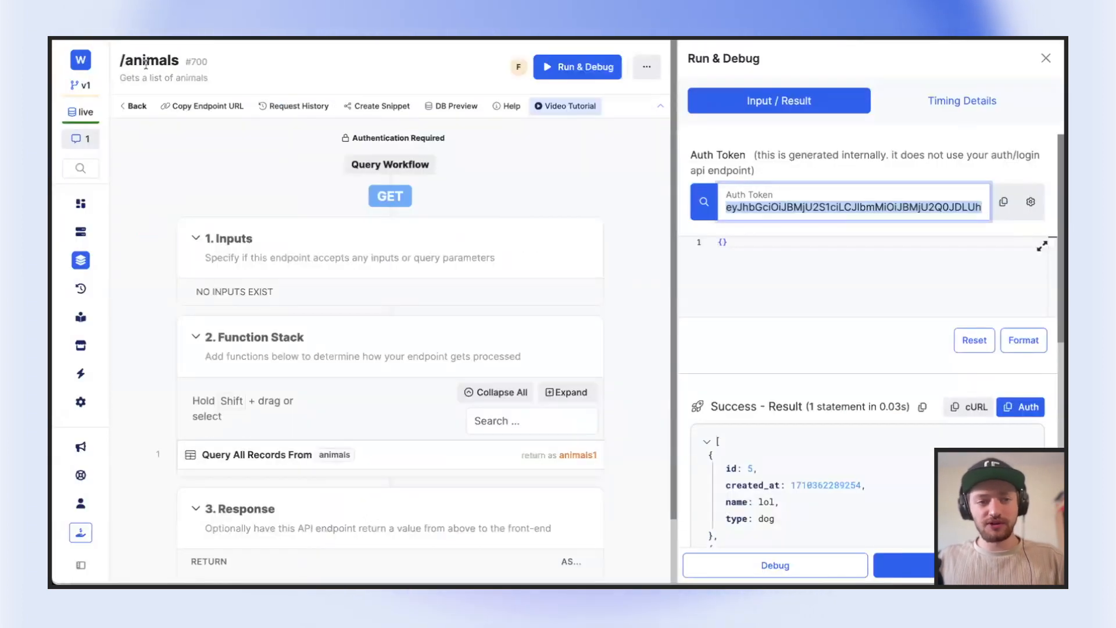
click(133, 105)
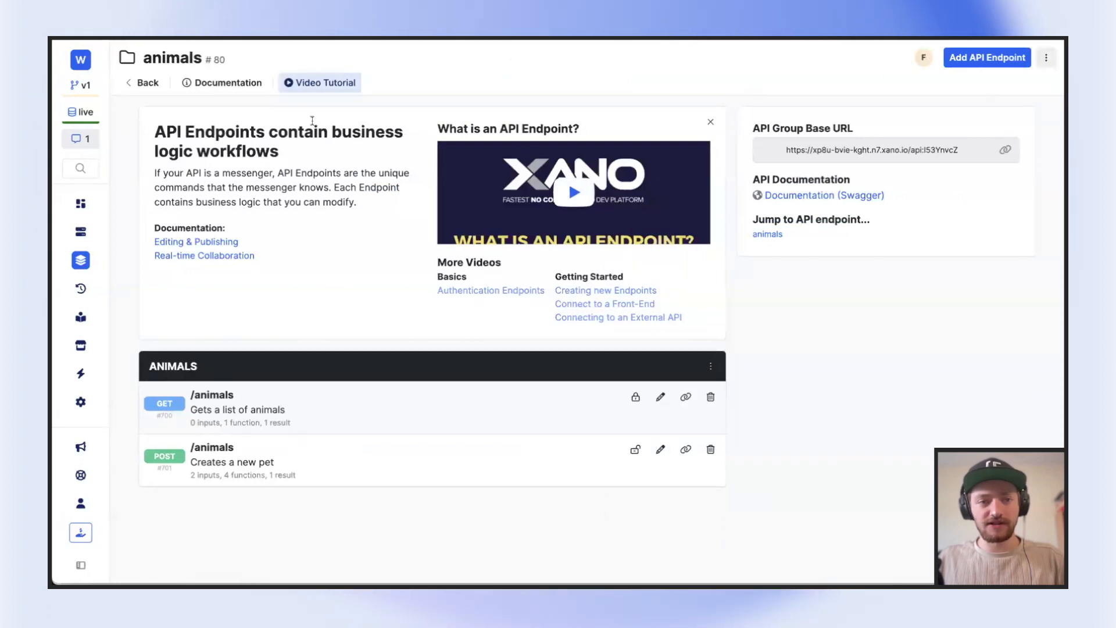
click(1047, 58)
click(959, 150)
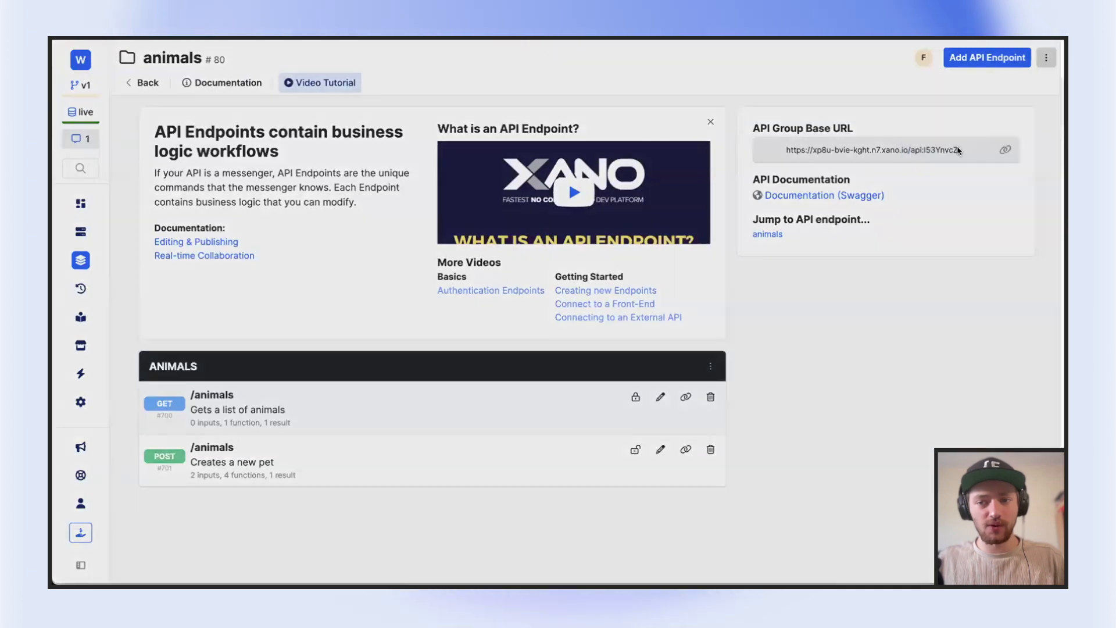
click(903, 150)
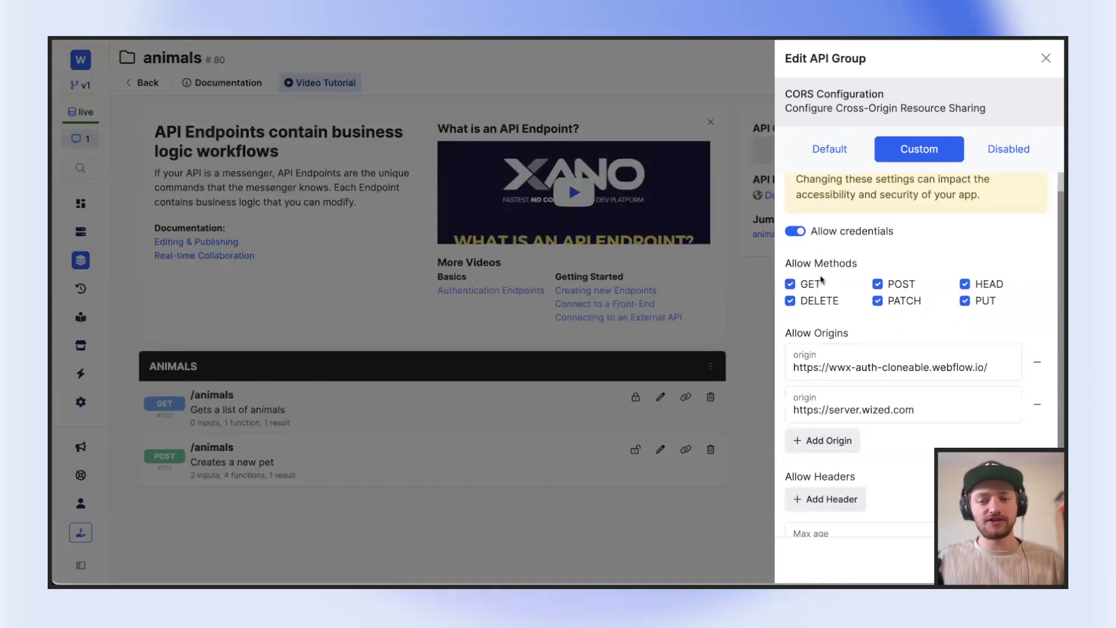
Examine the Webflow and Wized server addresses under Allow Origins in the custom CORS configuration
triple_click(868, 373)
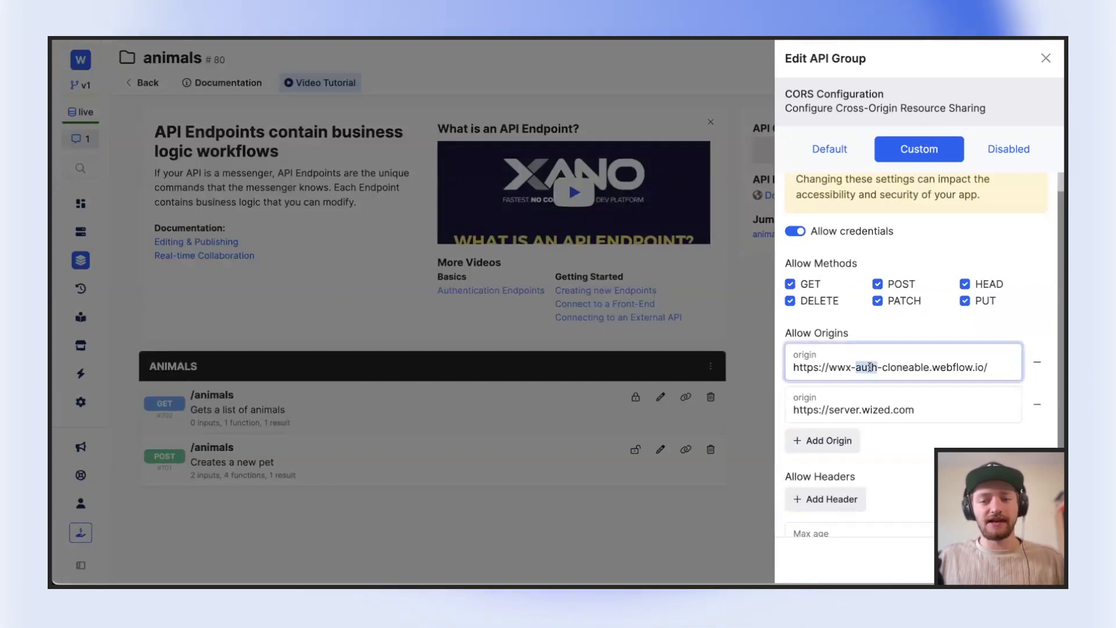
click(856, 335)
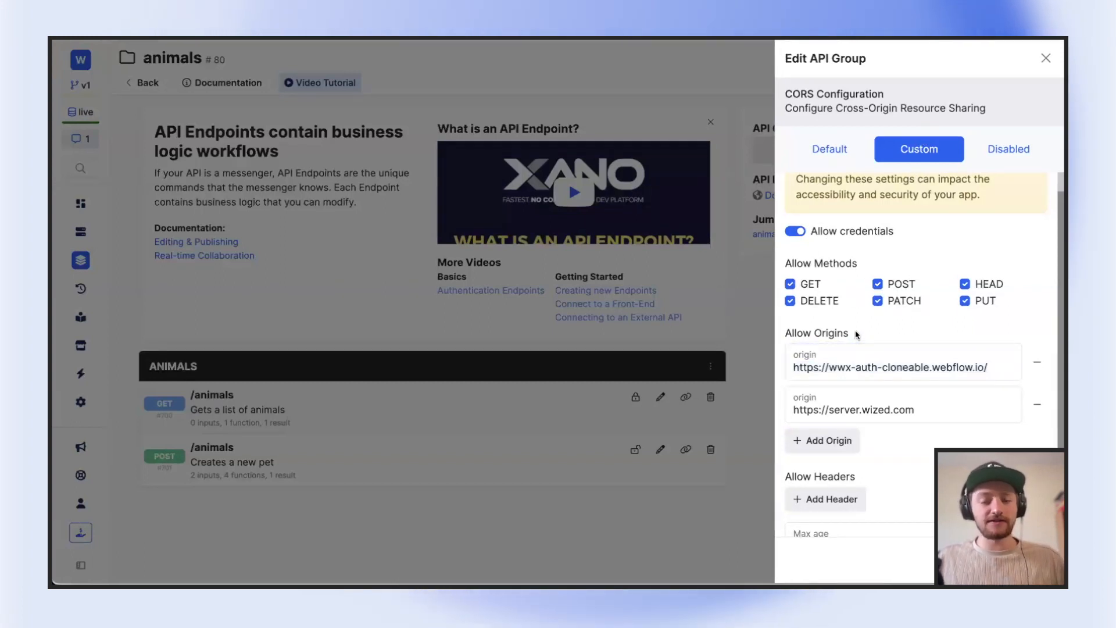
triple_click(834, 332)
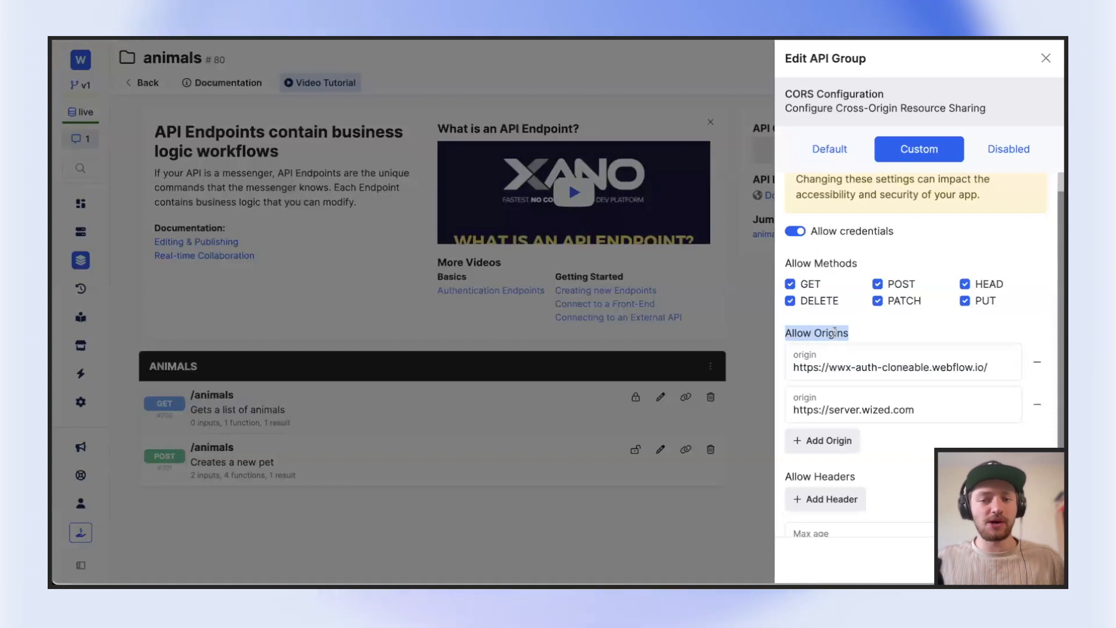
triple_click(860, 368)
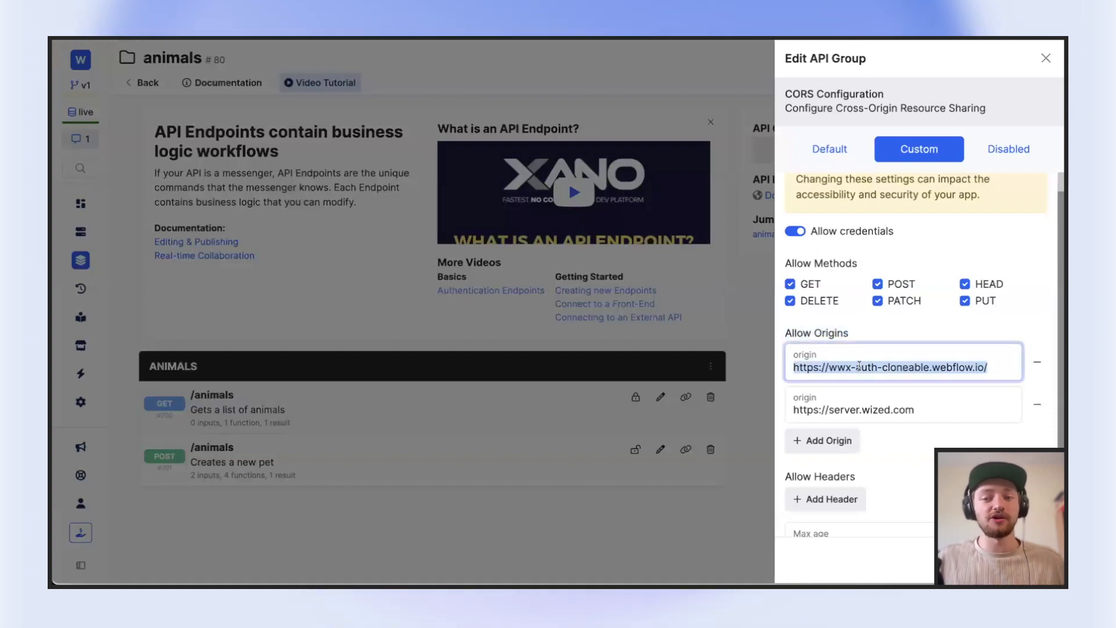
double_click(865, 411)
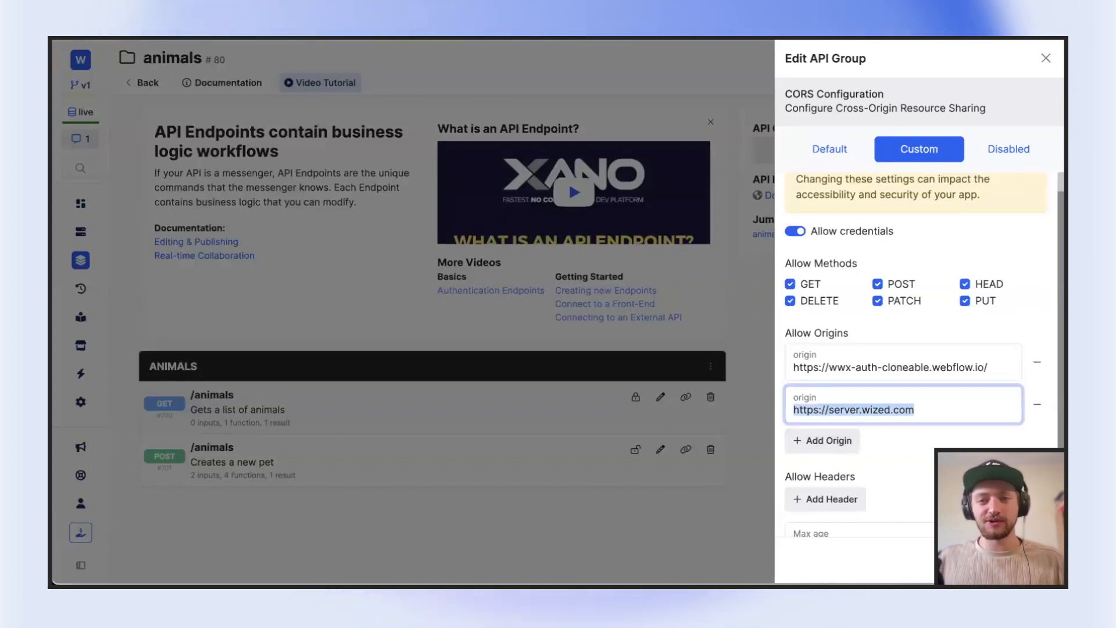
double_click(839, 391)
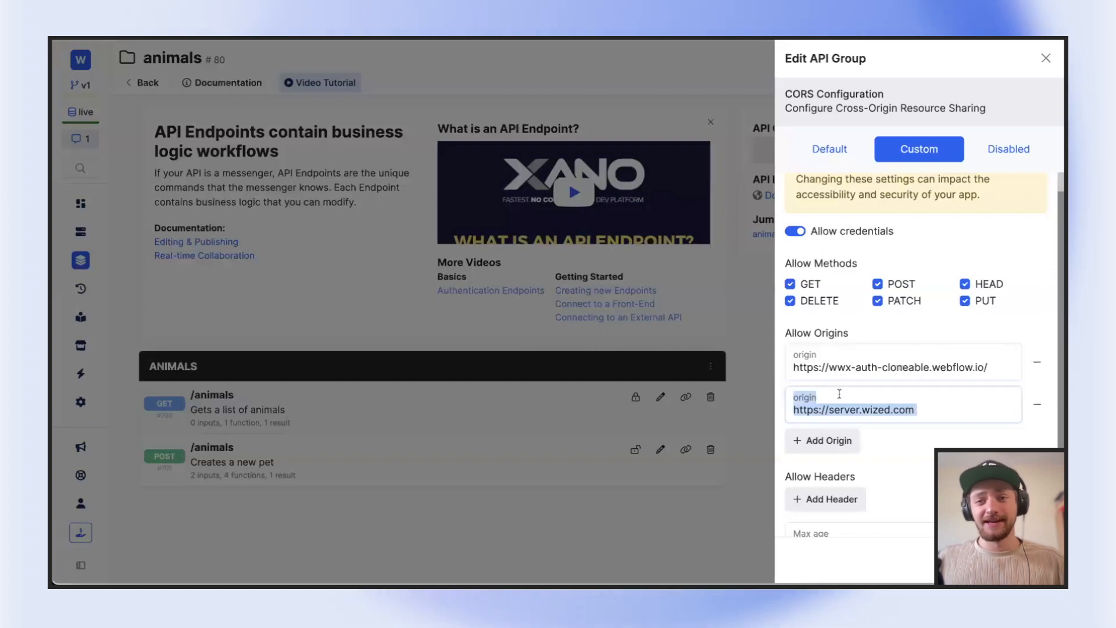
click(907, 322)
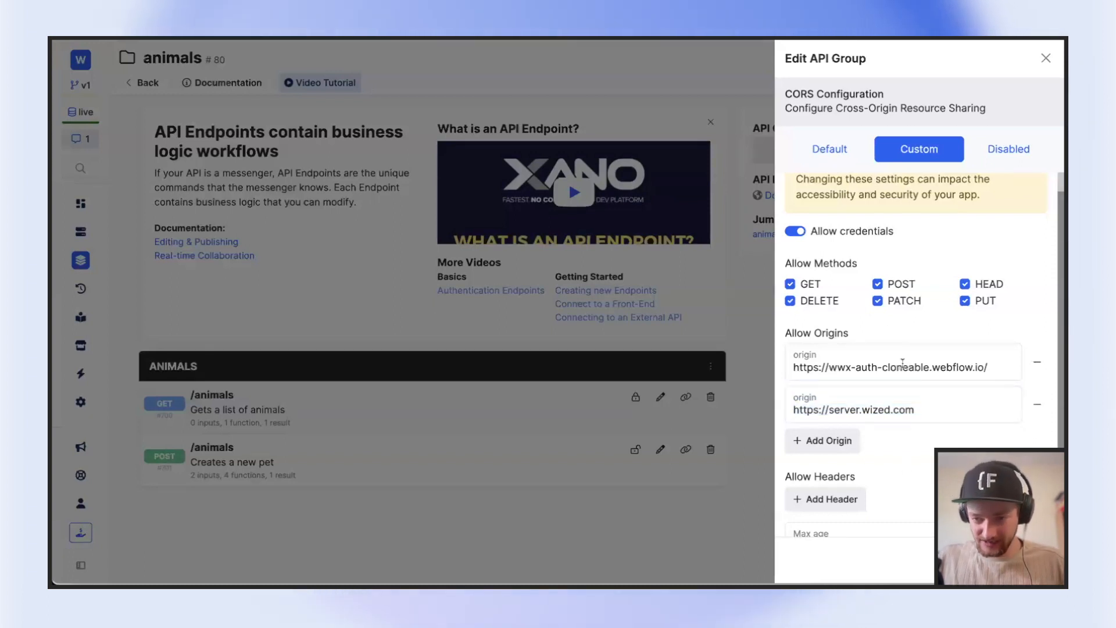
Remove both allowed origins from the animals API group's custom CORS configuration and save it
click(1037, 404)
click(1036, 383)
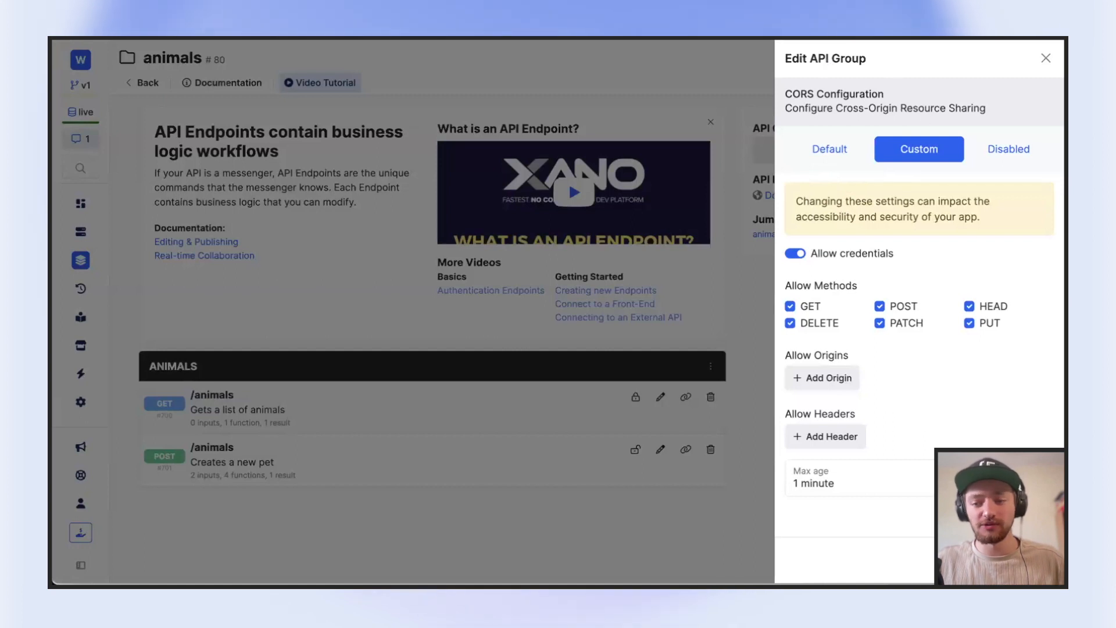
click(1031, 559)
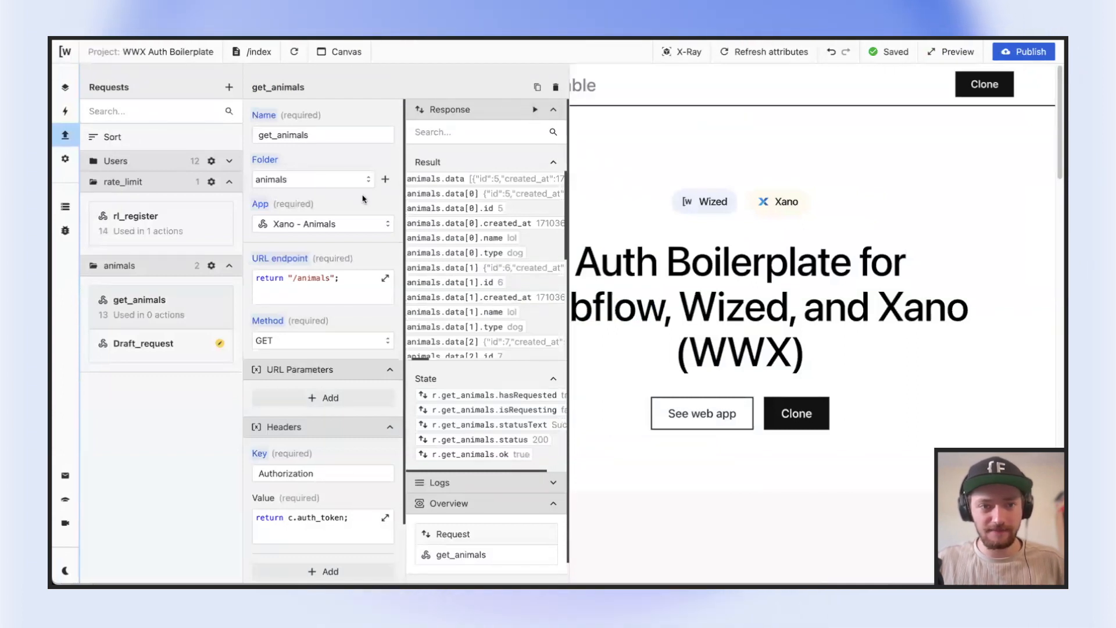
Recheck the animals API group's CORS configuration, then rerun get_animals in Wized and examine its response data
scroll(364, 199, down, 1)
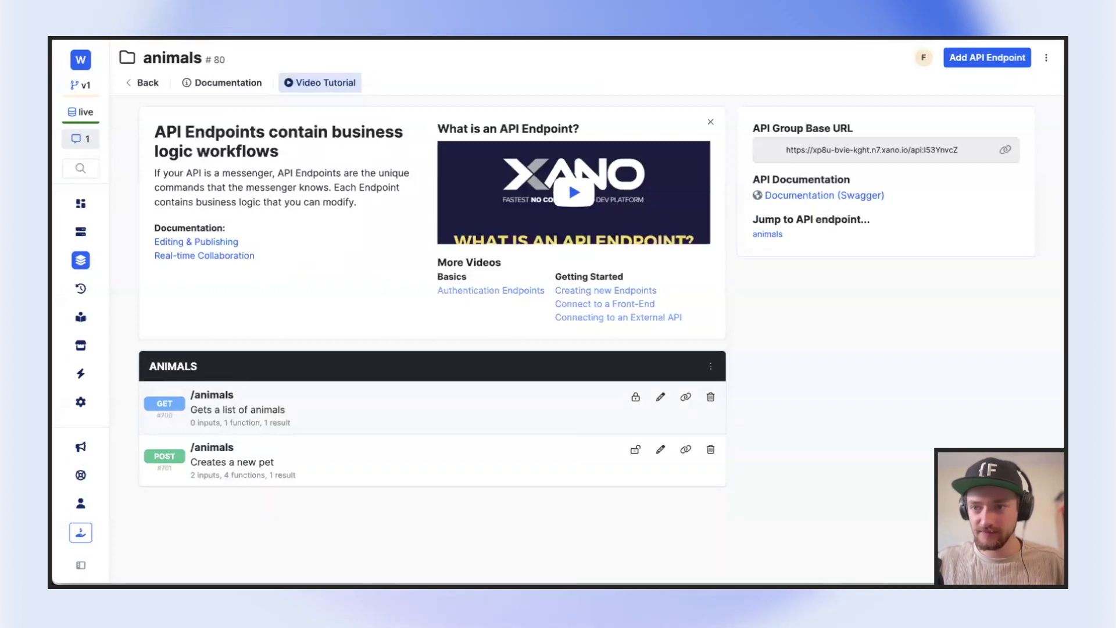
click(1046, 57)
click(959, 147)
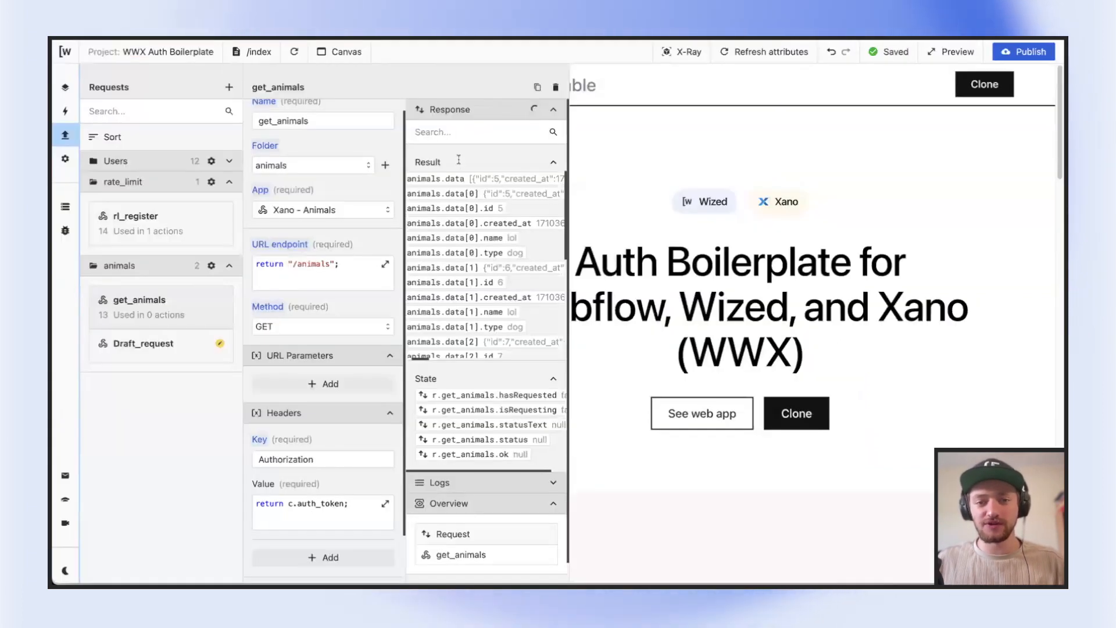
scroll(474, 232, down, 1)
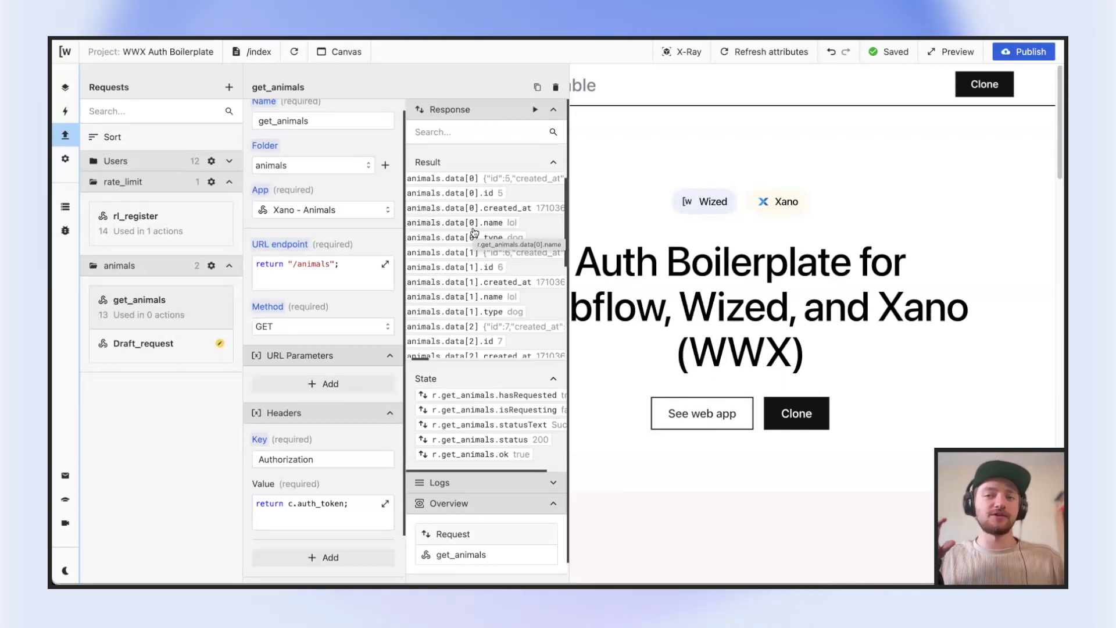
scroll(474, 233, right, 5)
Switch back to Xano, select the Default CORS configuration for the animals API group, and close its settings
key(ctrl+Tab)
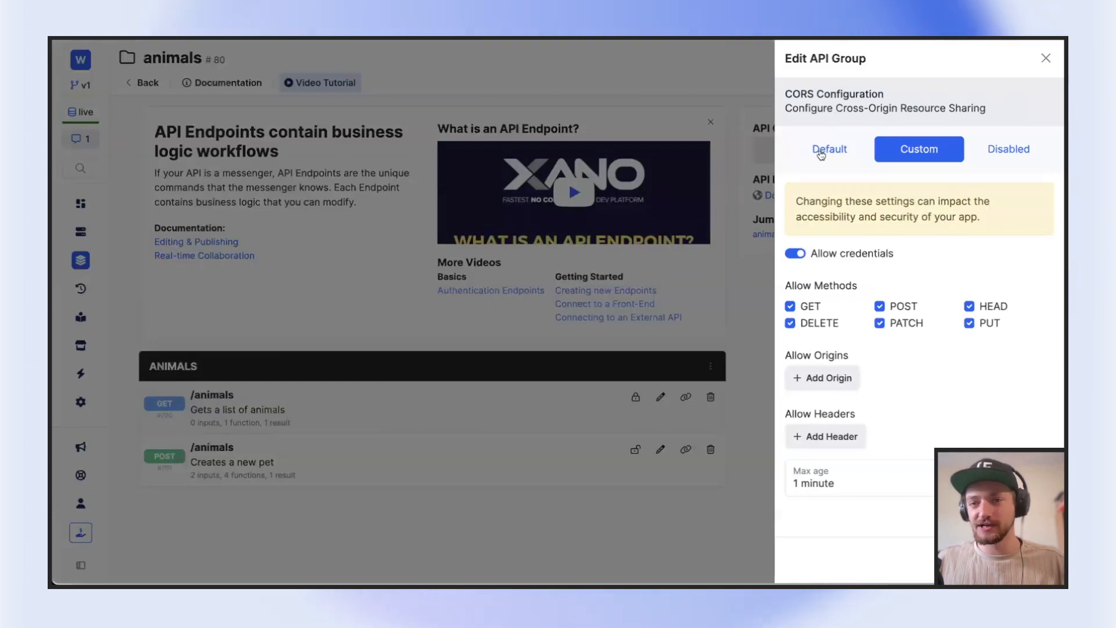
click(822, 153)
click(771, 119)
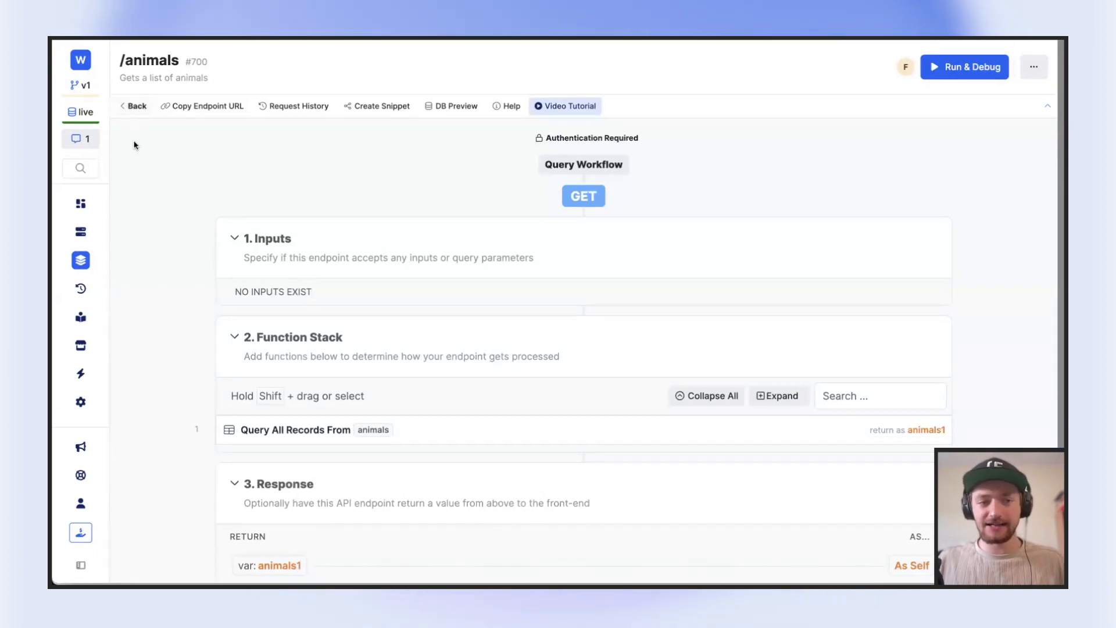
Open the users table from the workspace dashboard and set the role of record 42 to standard_user
click(90, 212)
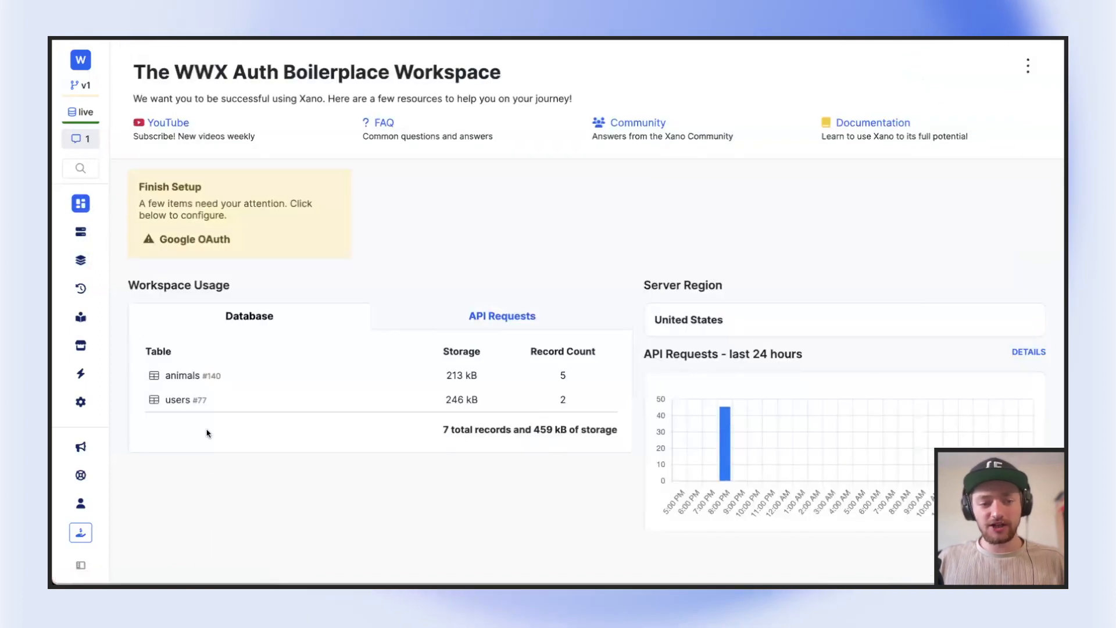
click(181, 401)
scroll(593, 176, right, 10)
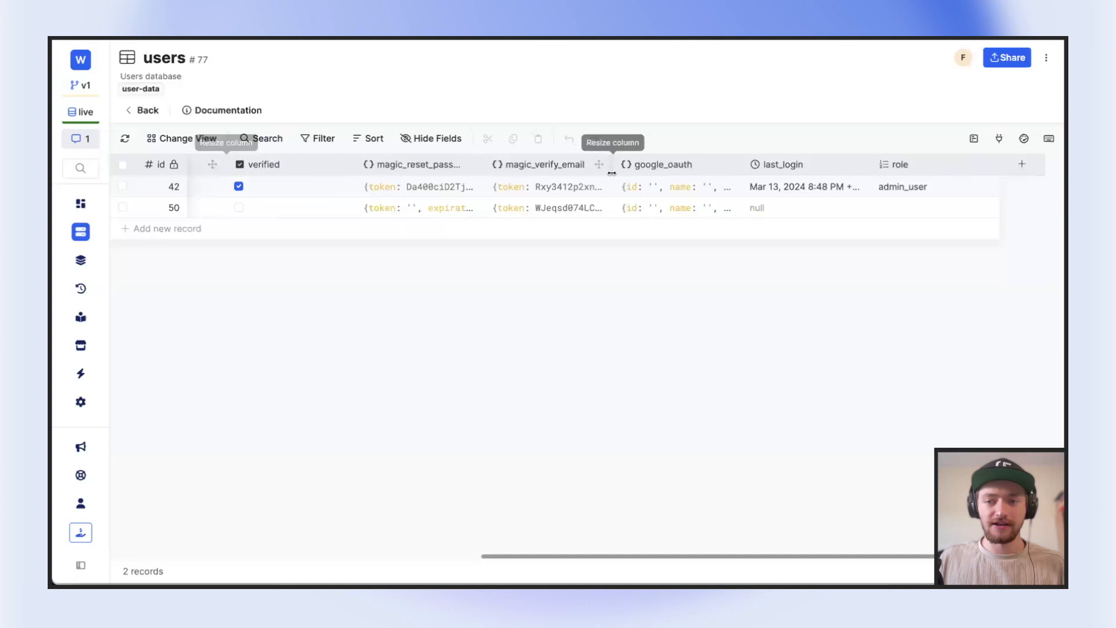
double_click(901, 186)
click(923, 340)
click(587, 82)
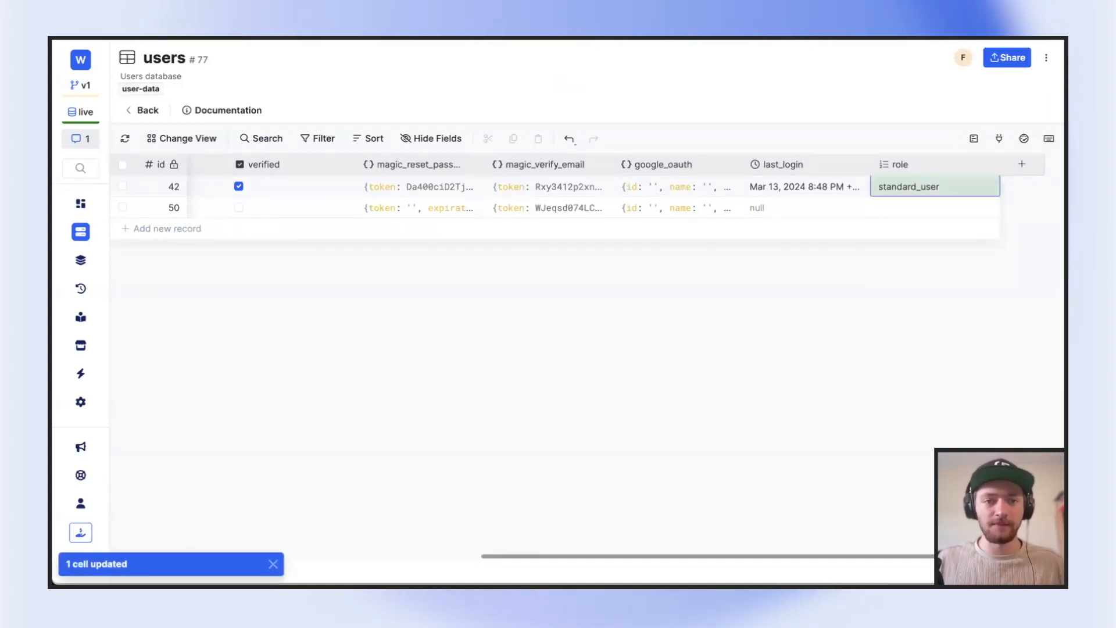
Open the POST /animals endpoint in the animals API group and set its authentication to users authentication, saving the change
click(81, 260)
scroll(321, 355, down, 1)
click(319, 359)
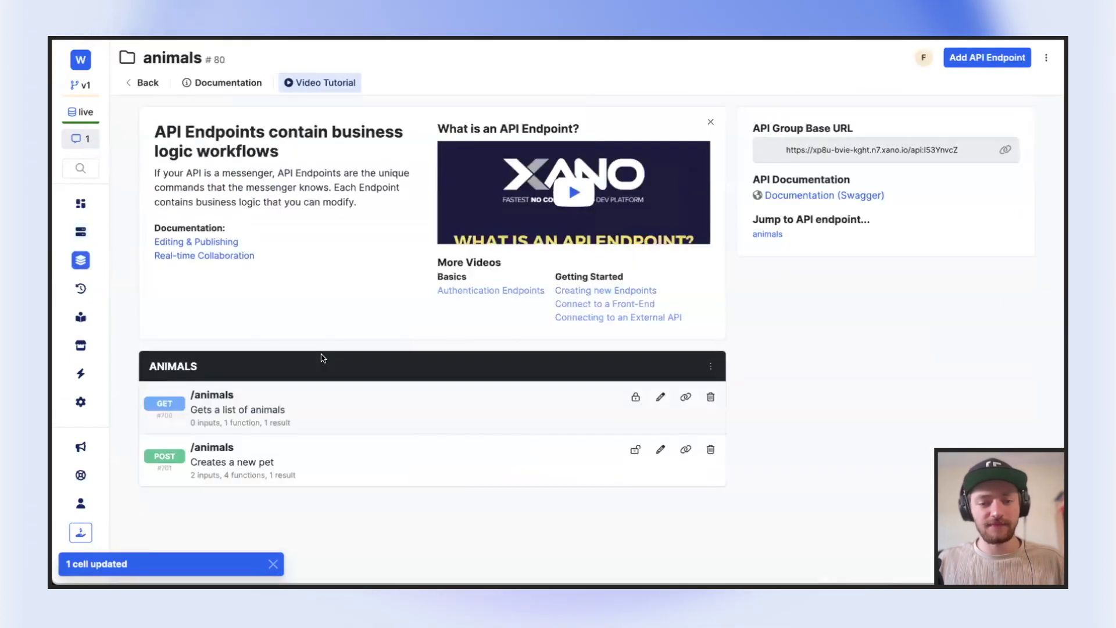
click(249, 452)
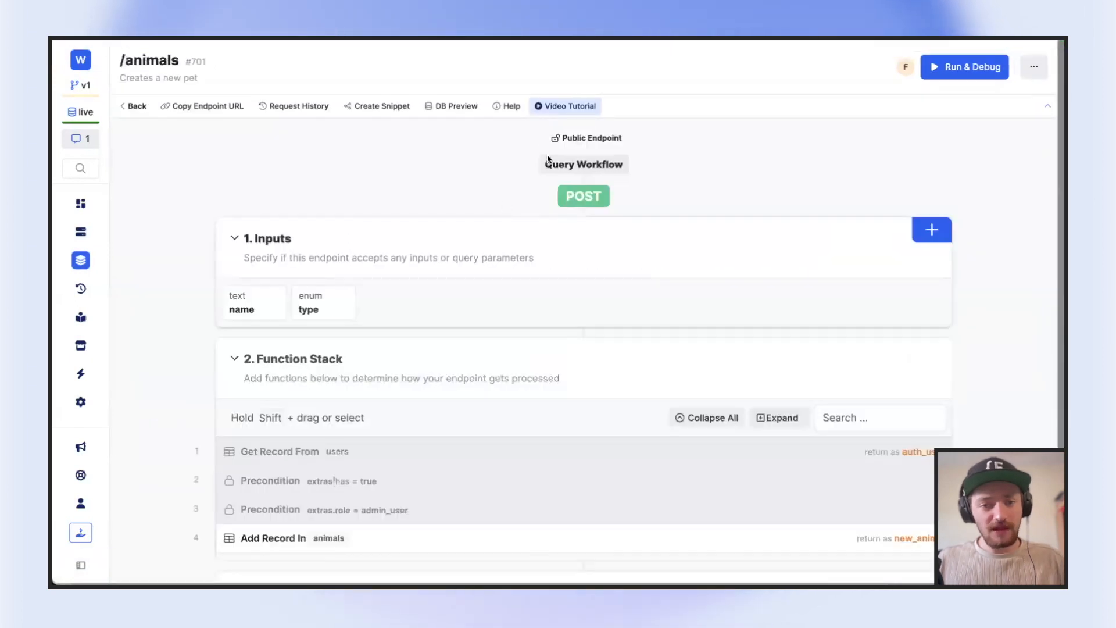
click(582, 138)
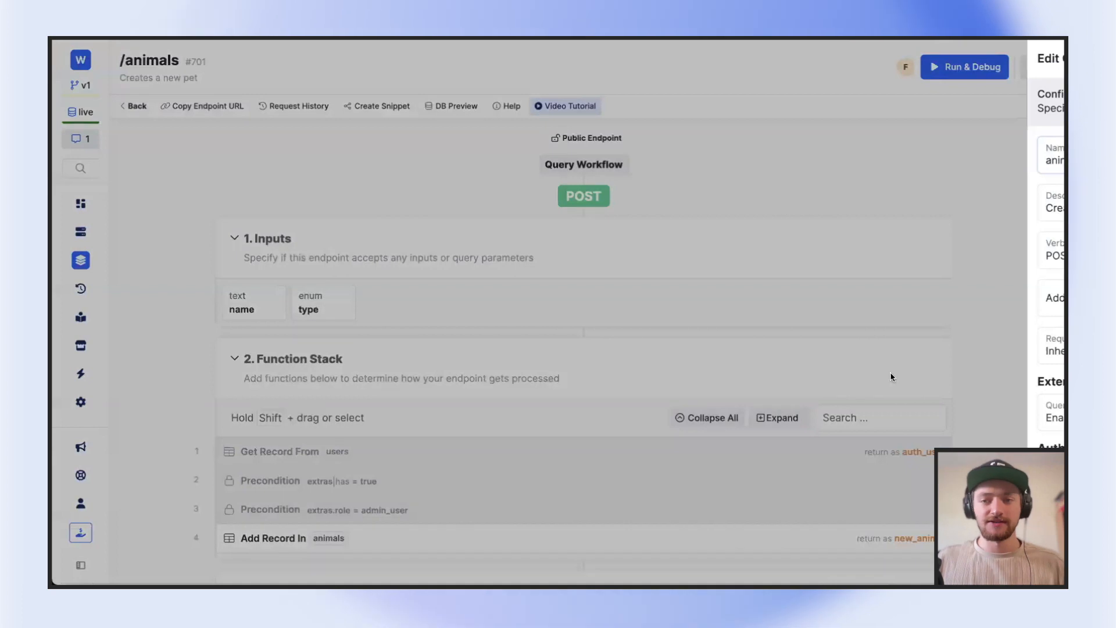
scroll(905, 407, down, 1)
click(918, 445)
click(915, 449)
scroll(904, 386, down, 2)
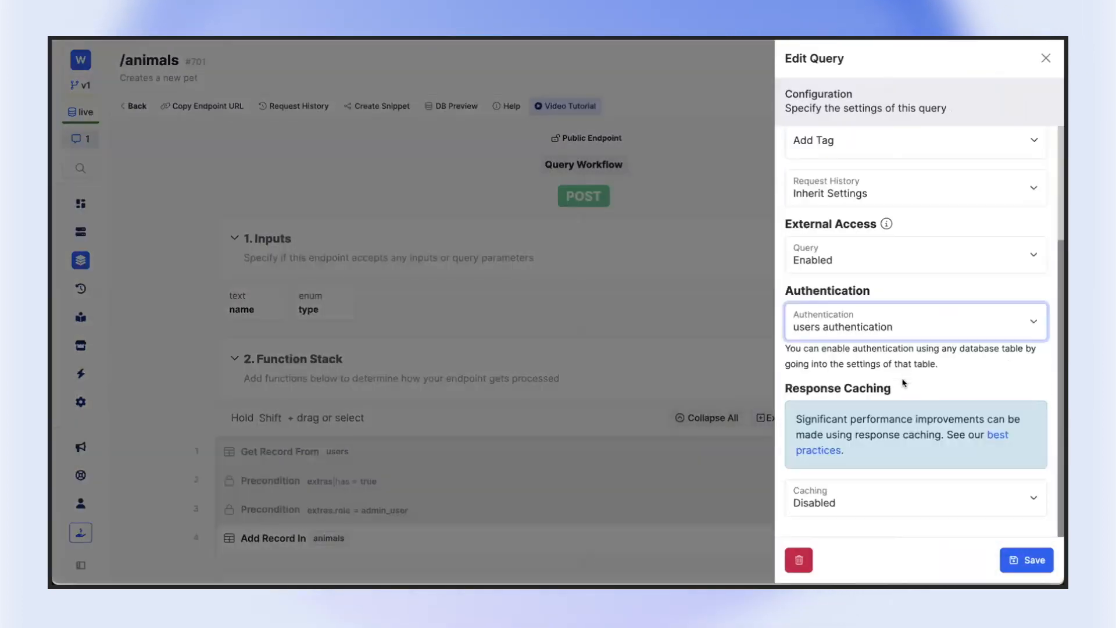
click(1027, 560)
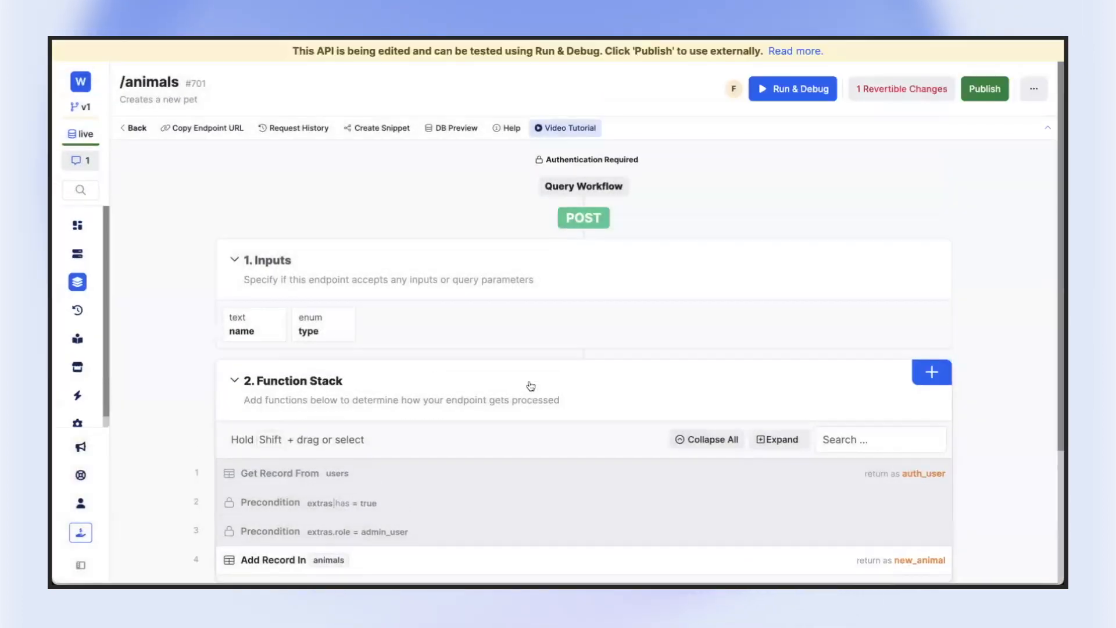
Review the disabled role-check functions and add a Get Record function for the users table to the POST /animals function stack
scroll(529, 401, down, 3)
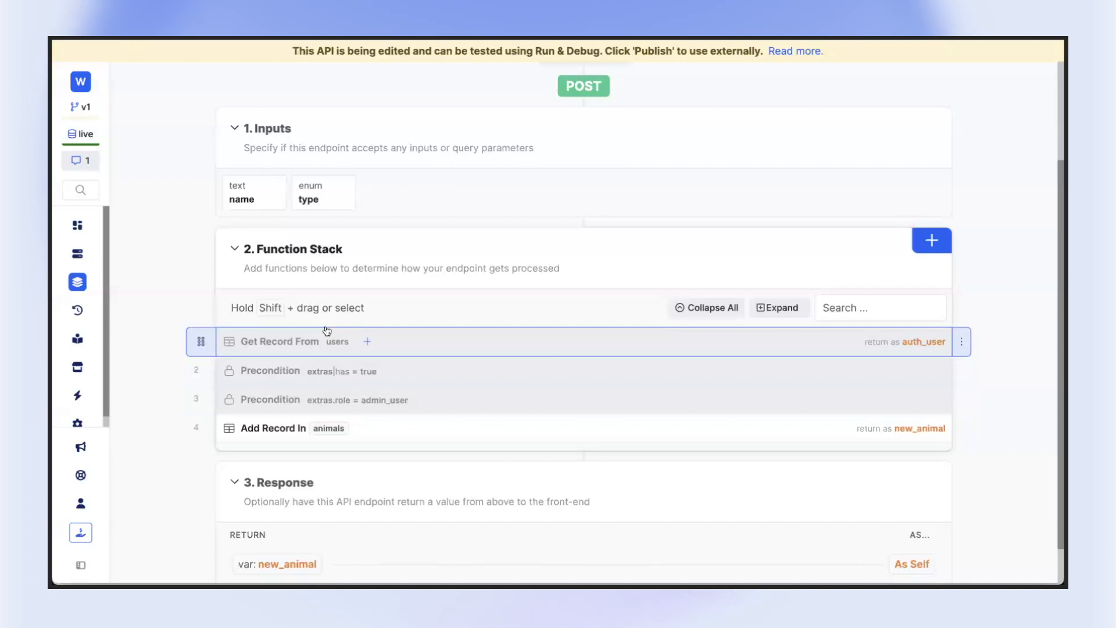
scroll(465, 326, up, 2)
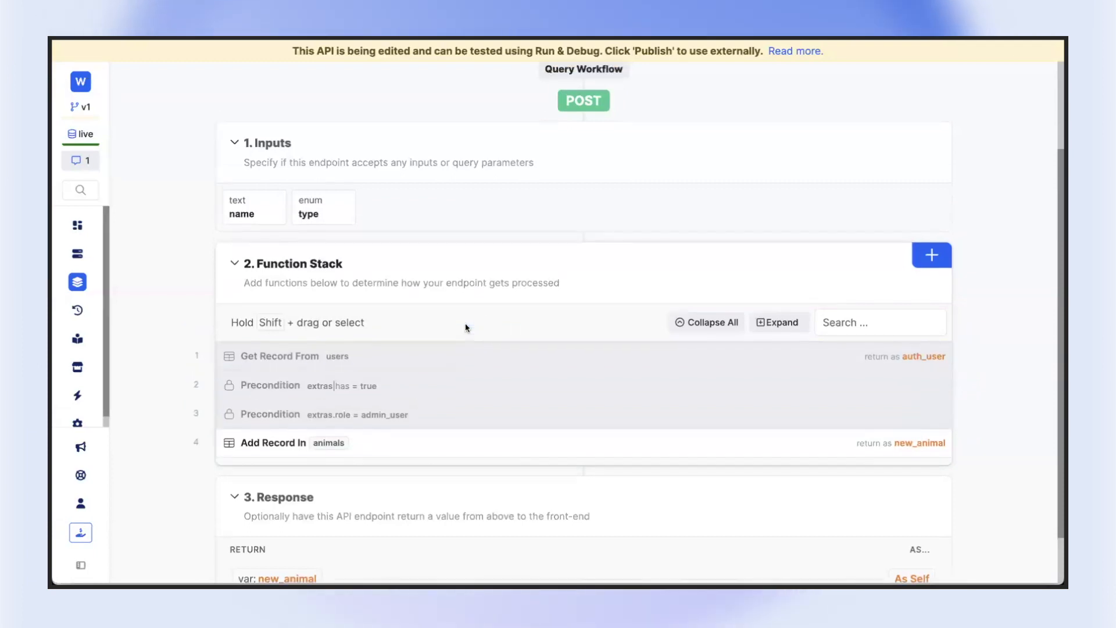
scroll(581, 388, down, 1)
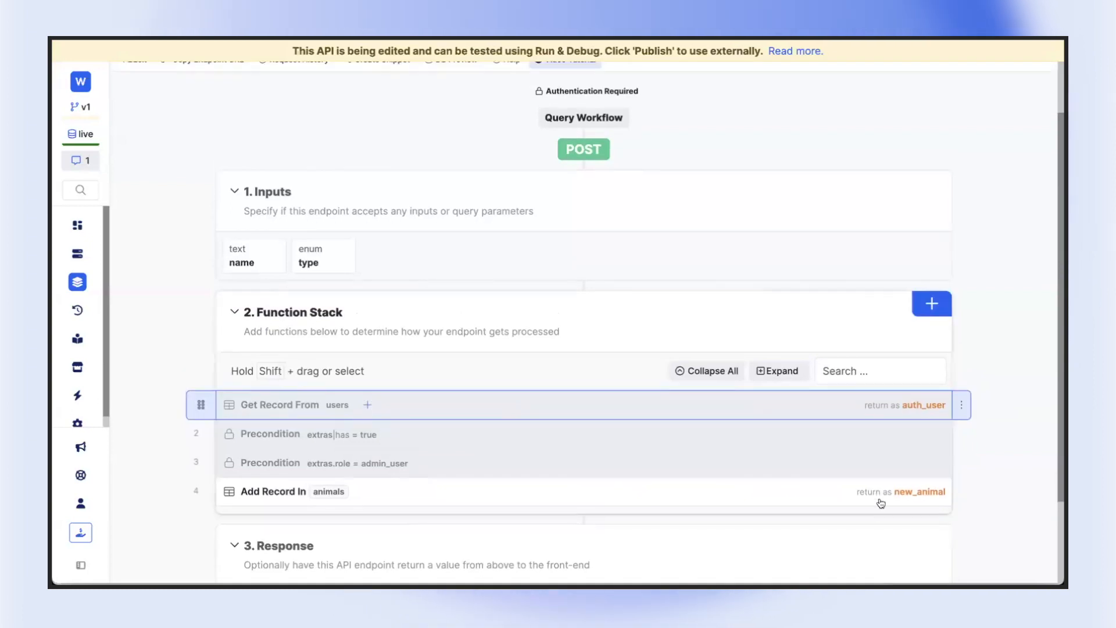
click(961, 405)
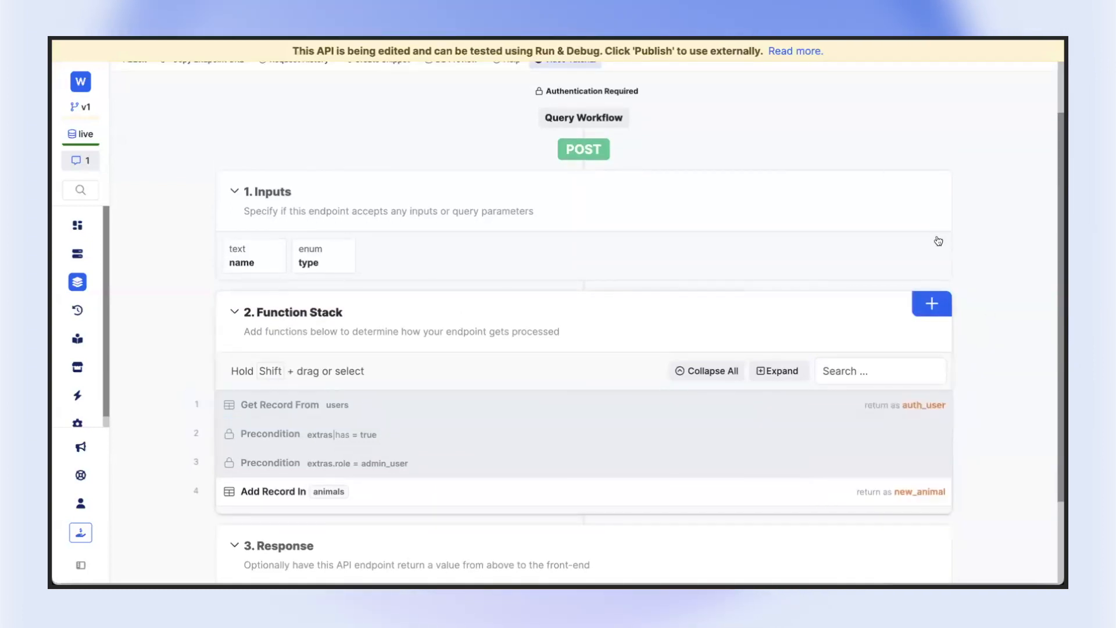
click(932, 304)
text(get)
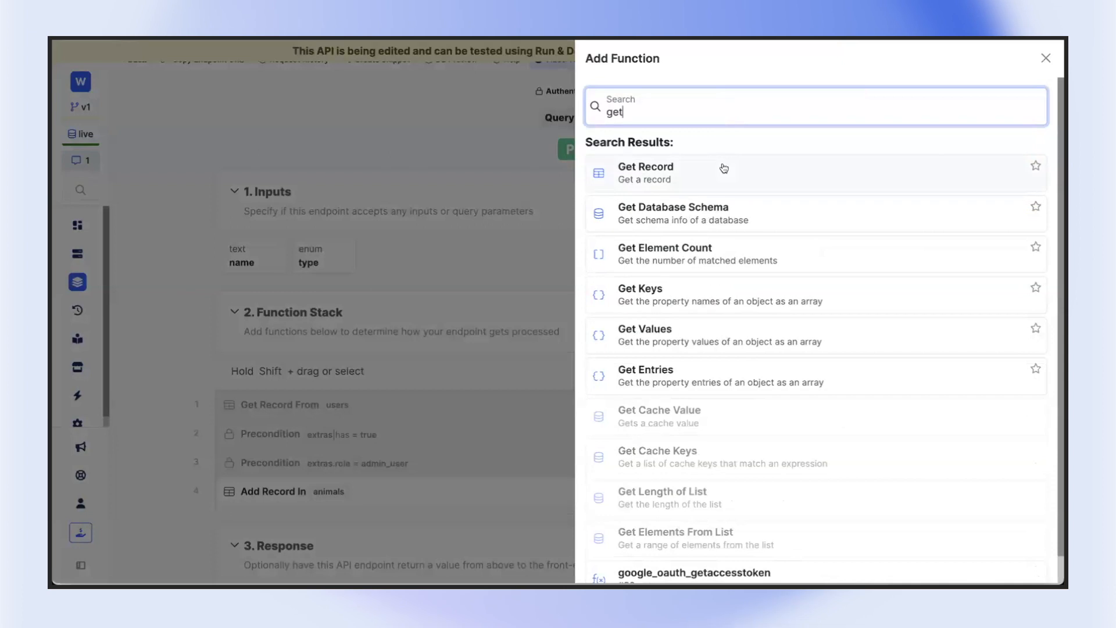
click(723, 167)
click(716, 158)
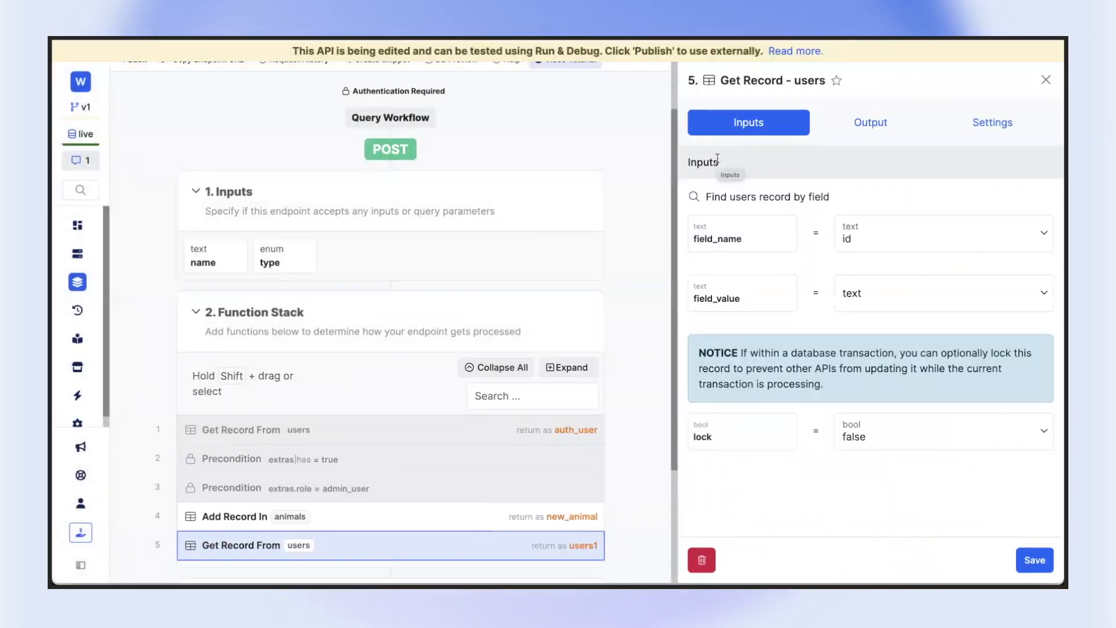
Set the new Get Record function's field_value to the auth id, keeping id as the lookup field
click(887, 231)
click(874, 208)
click(857, 289)
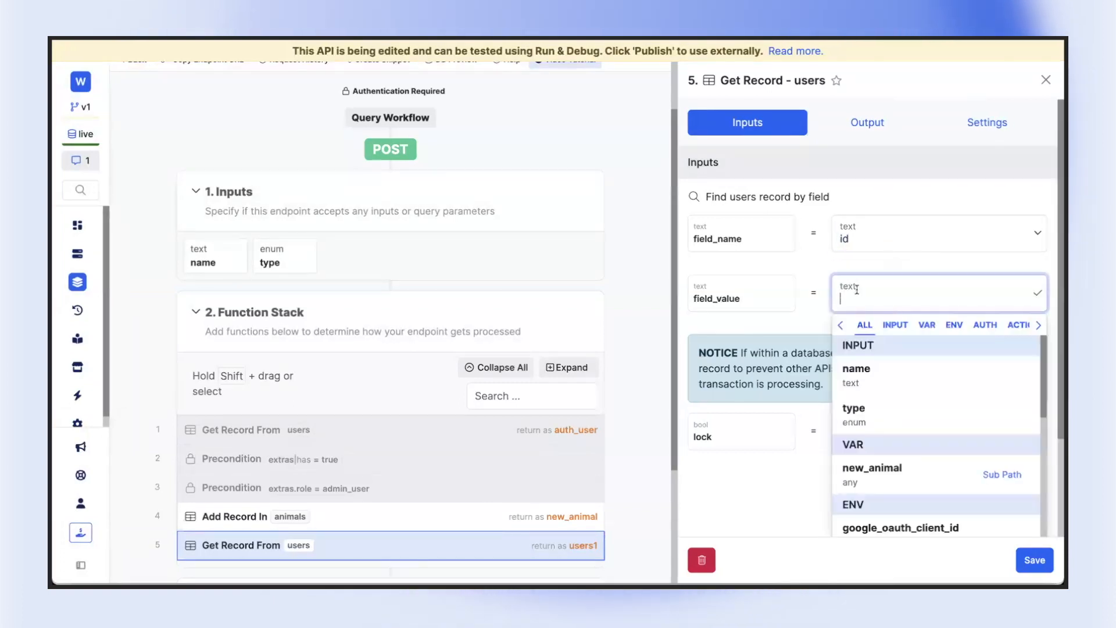
scroll(872, 434, down, 1)
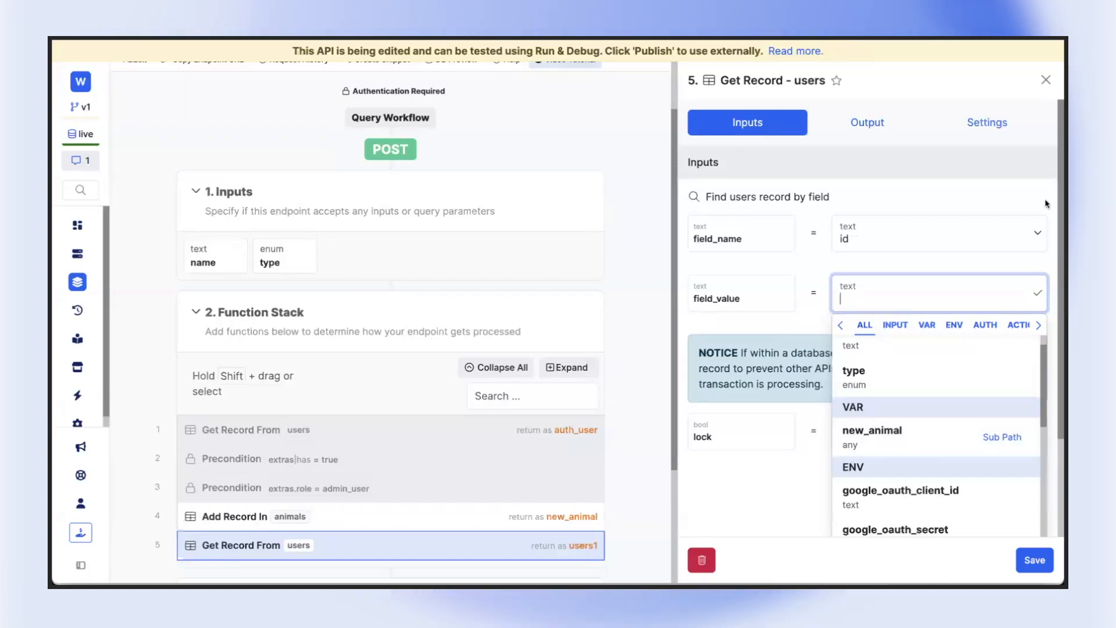
click(879, 213)
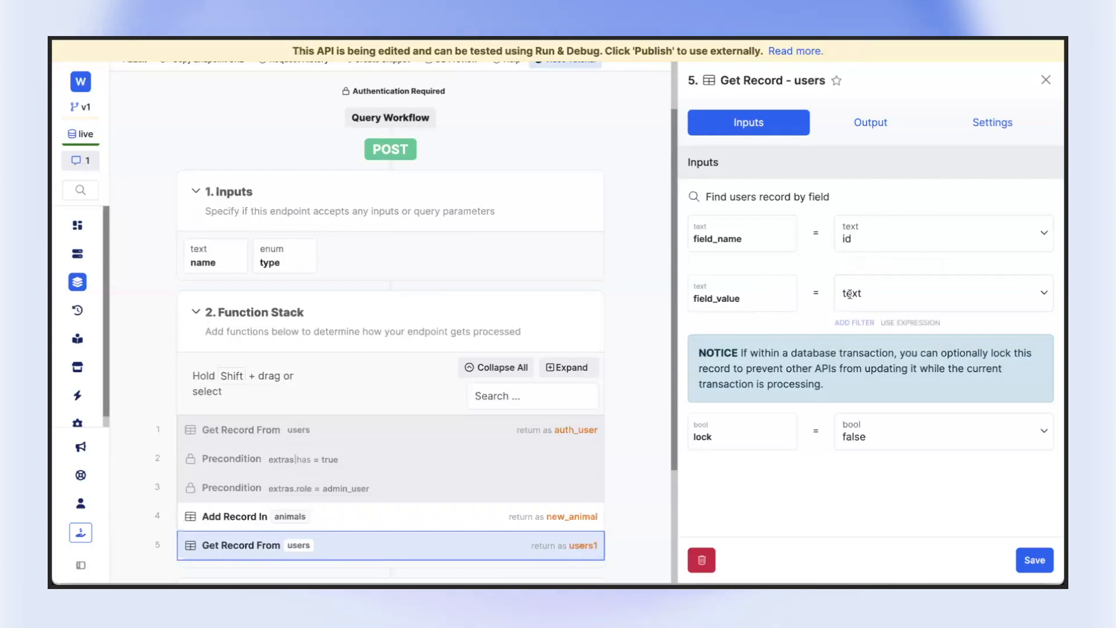
double_click(804, 80)
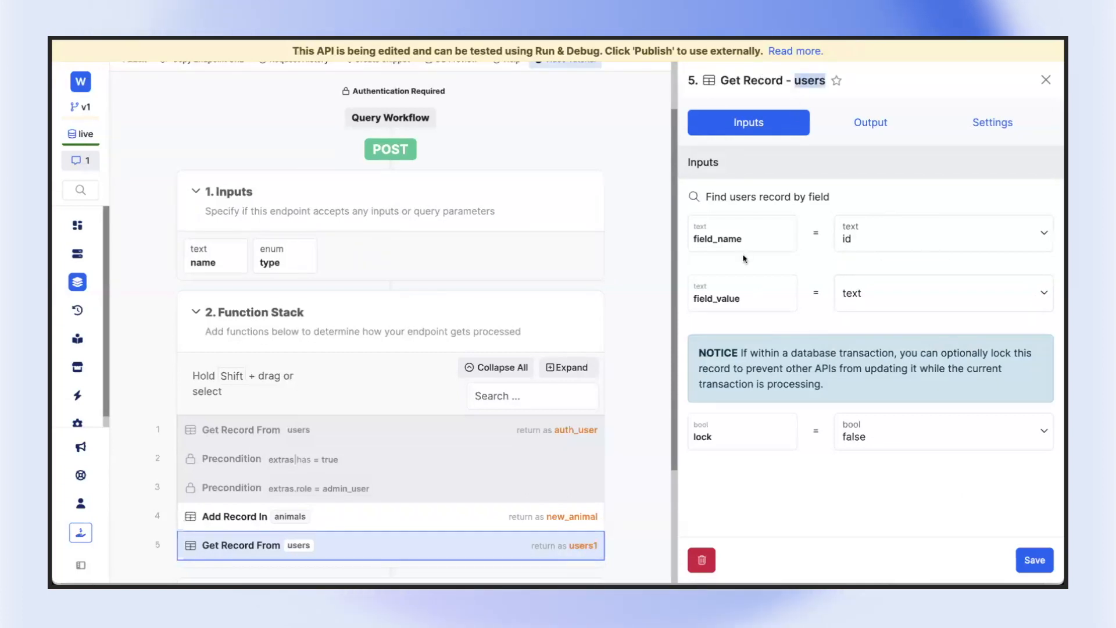
click(874, 234)
click(908, 290)
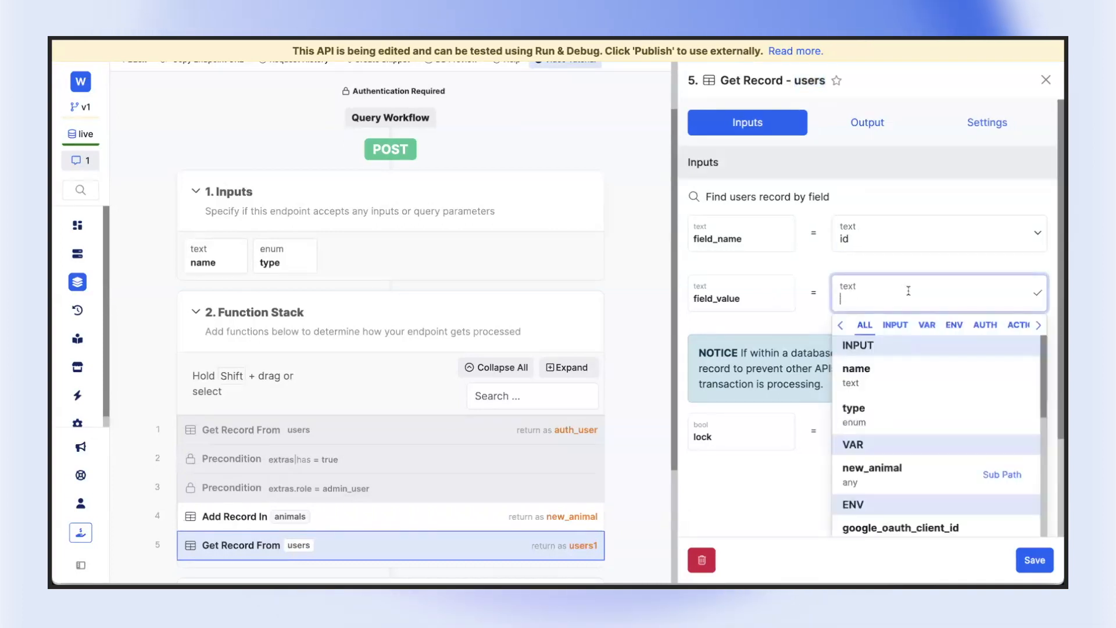
click(989, 327)
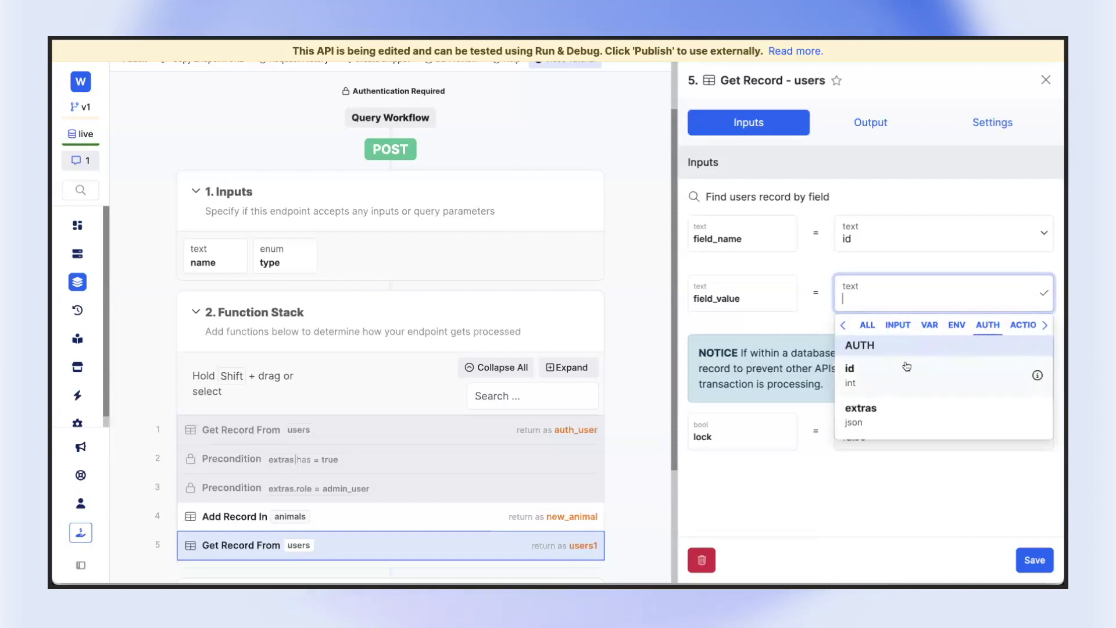
click(877, 375)
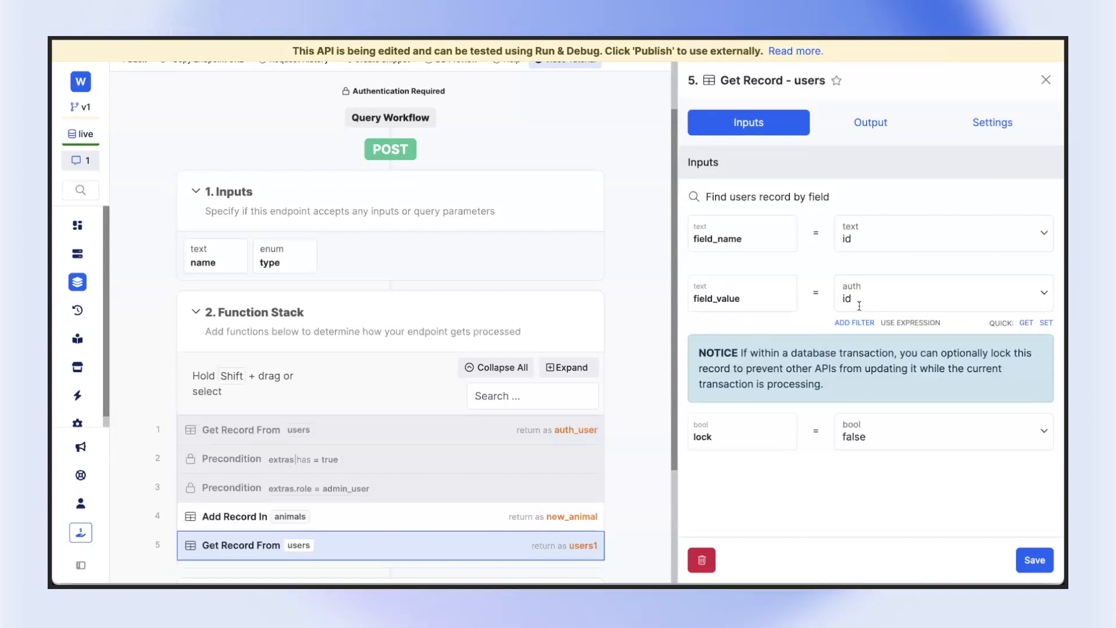
Switch to Wized to examine the auth token returned for the get_animals Authorization header, and compare it with the auth id lookup in Xano
scroll(424, 256, up, 2)
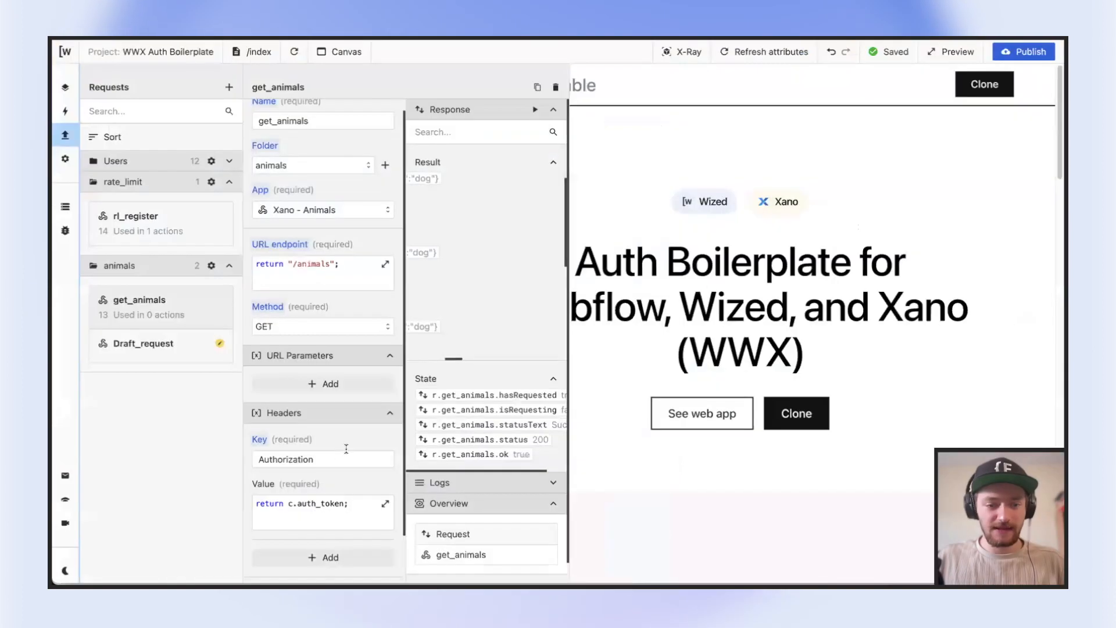
click(314, 512)
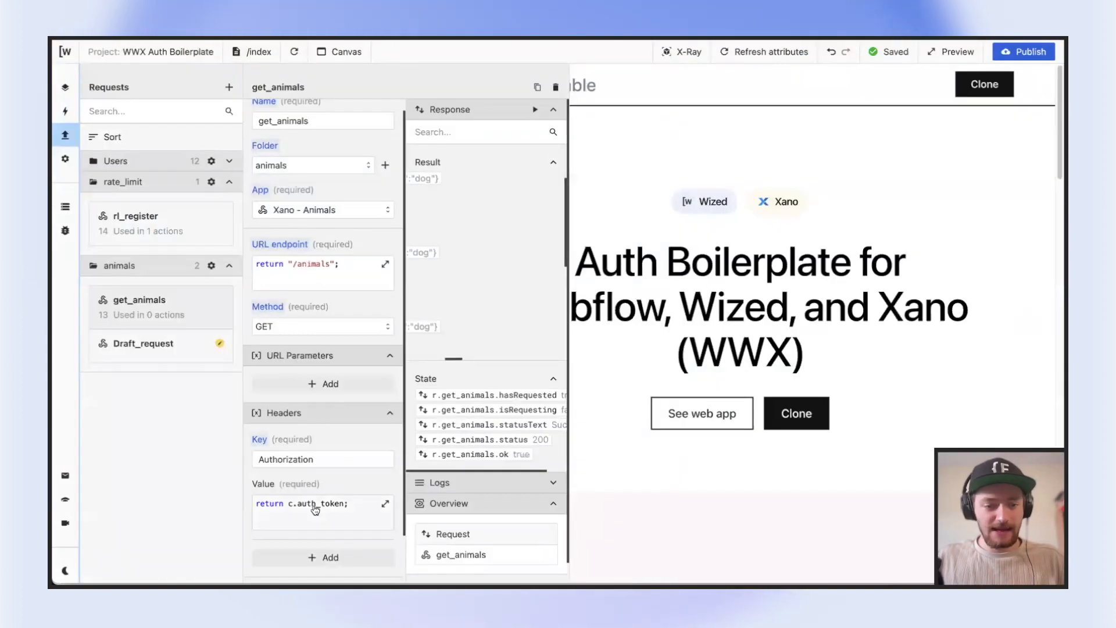
click(714, 406)
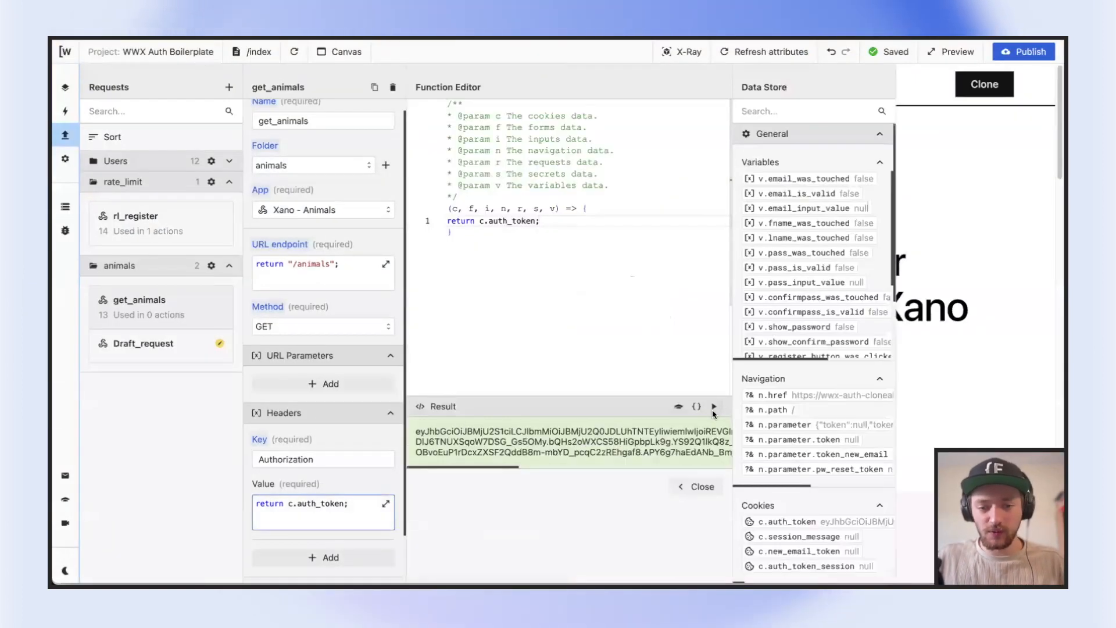
triple_click(532, 447)
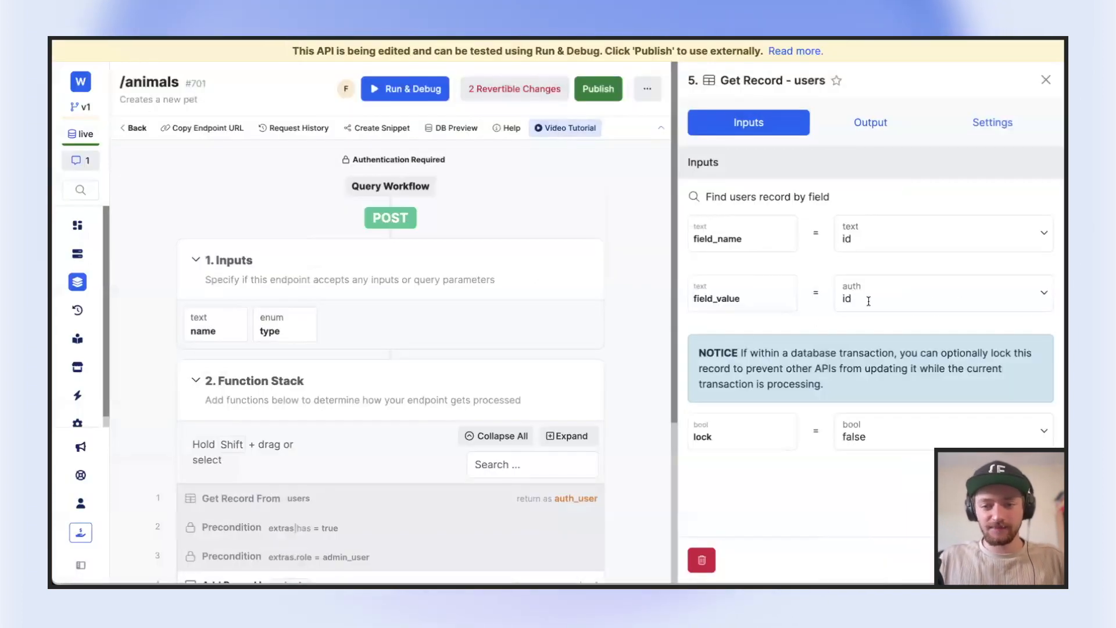
click(869, 301)
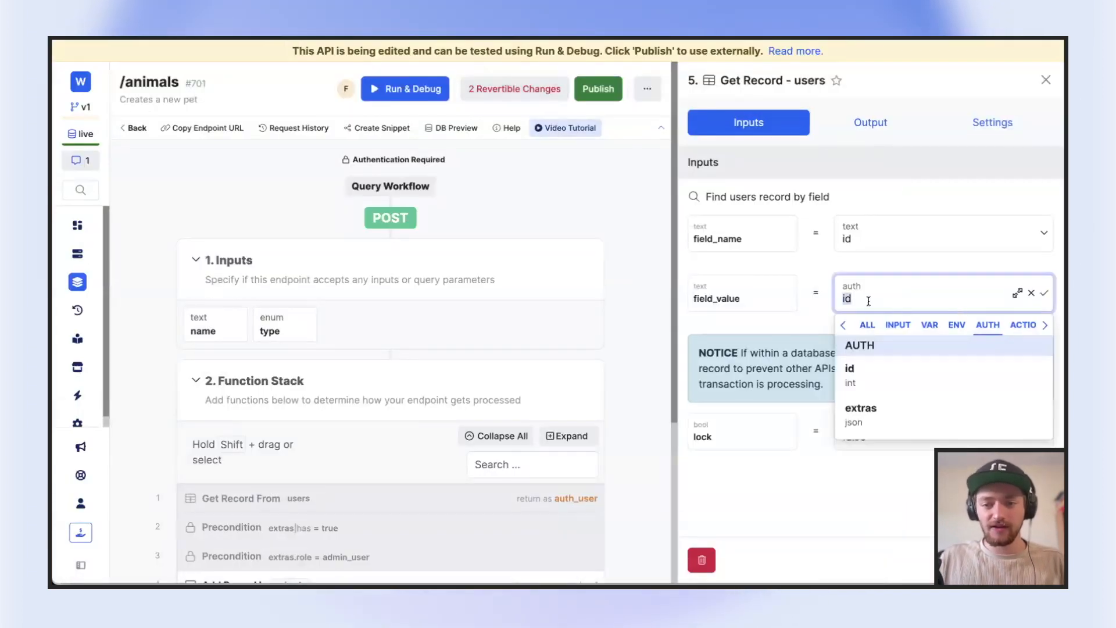
click(518, 168)
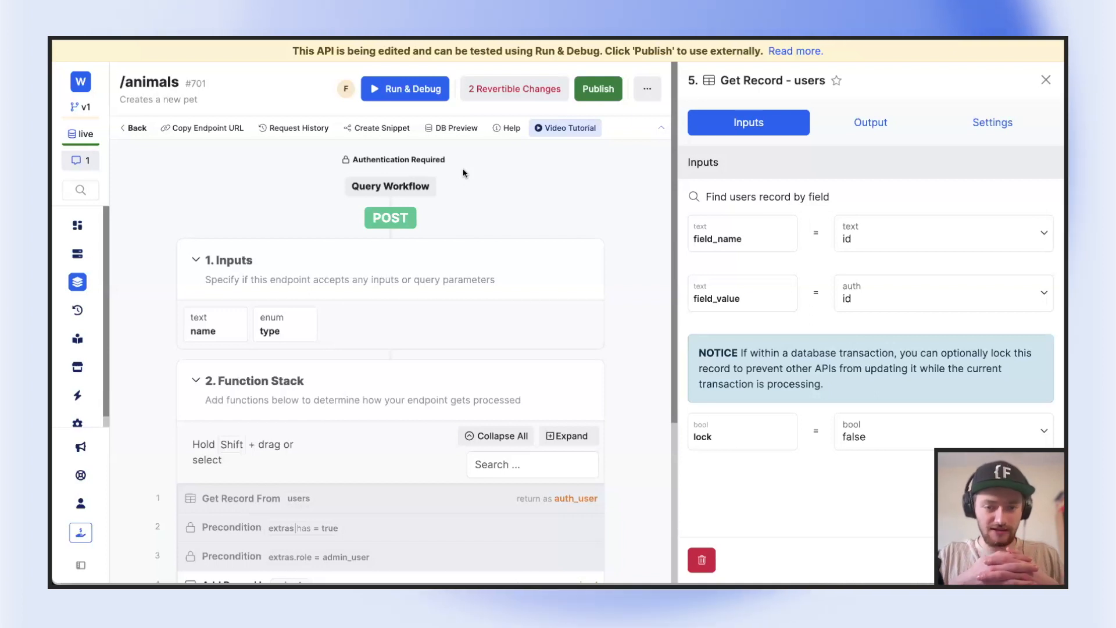
Store the Get Record result as auth_user, save the function, and move it to the start of the function stack
scroll(667, 213, down, 1)
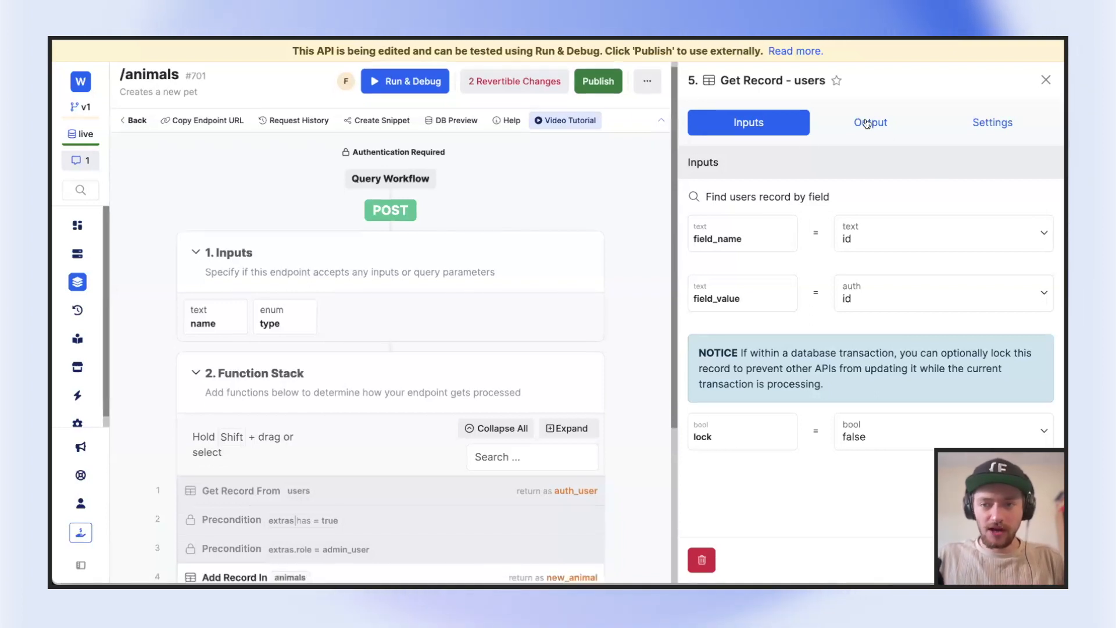
click(869, 123)
scroll(870, 251, down, 3)
scroll(486, 431, down, 2)
scroll(796, 491, down, 3)
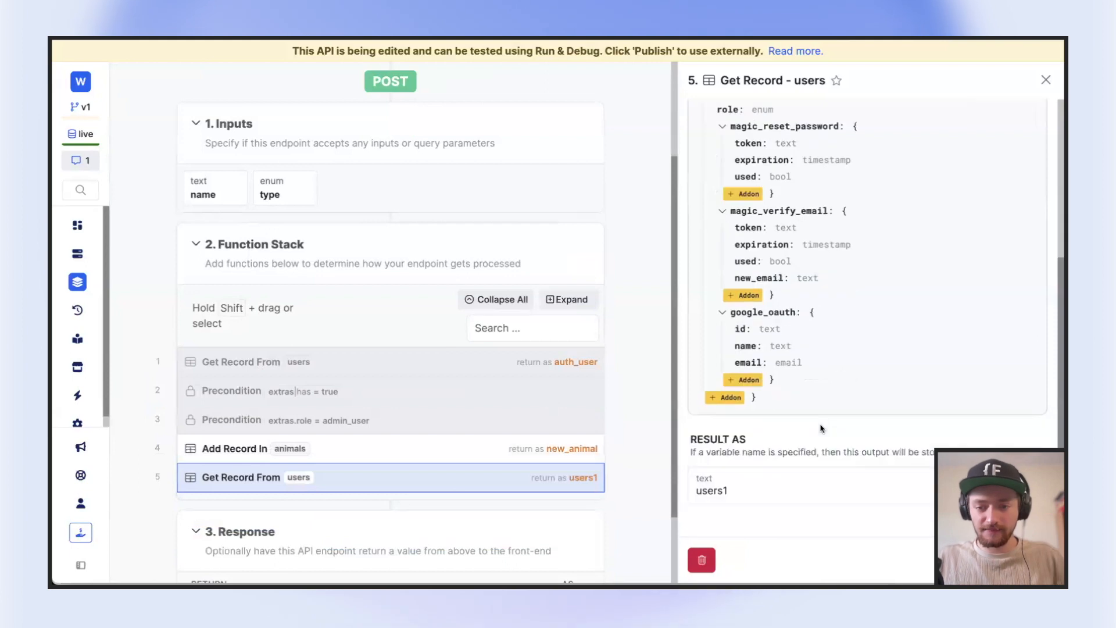
click(785, 492)
text(auth)
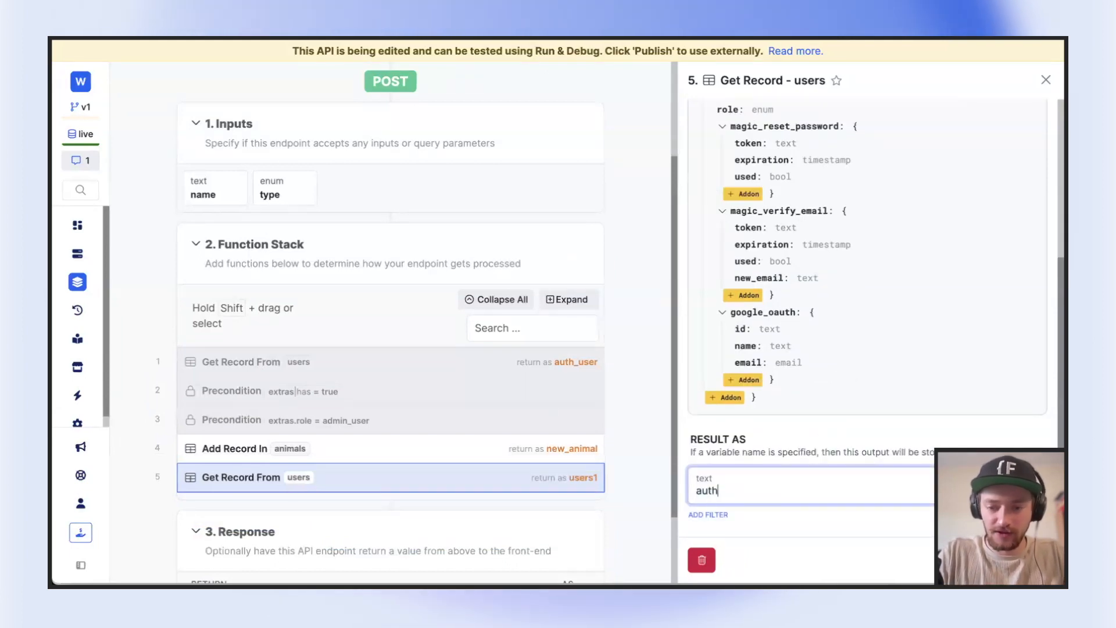
text(_user)
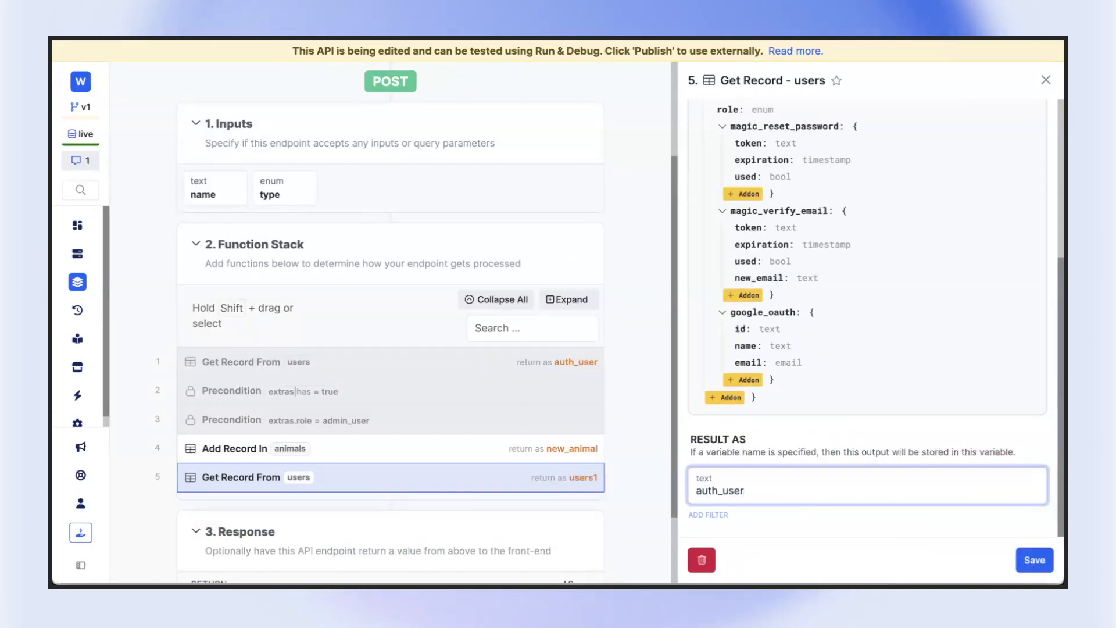
click(1031, 558)
drag(213, 453, 200, 335)
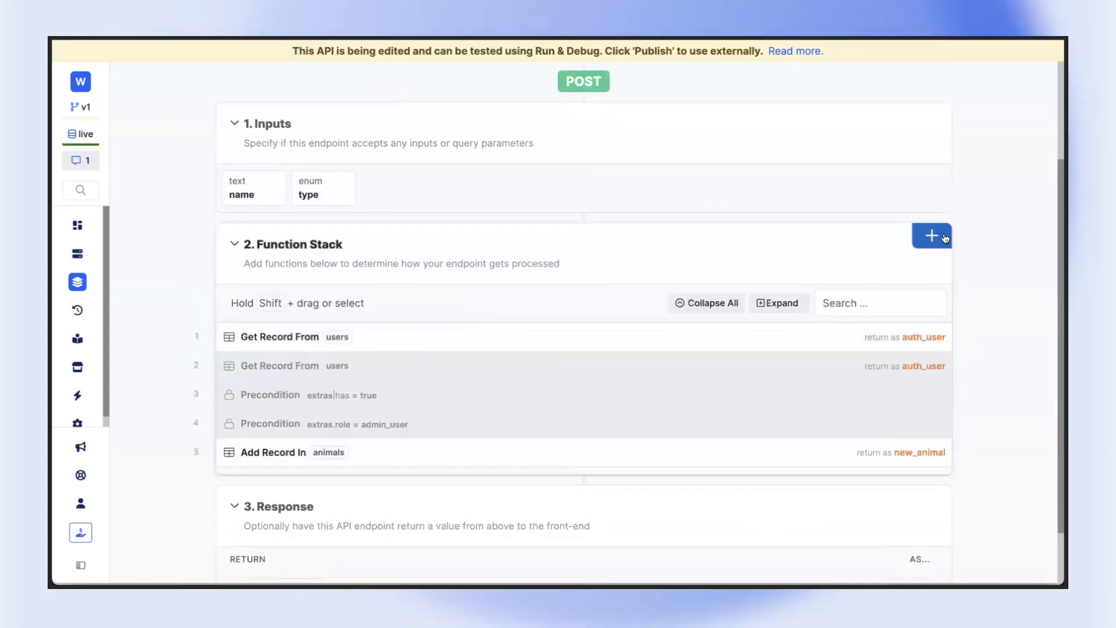
Add a Precondition function to the POST /animals function stack
click(929, 236)
text(prec)
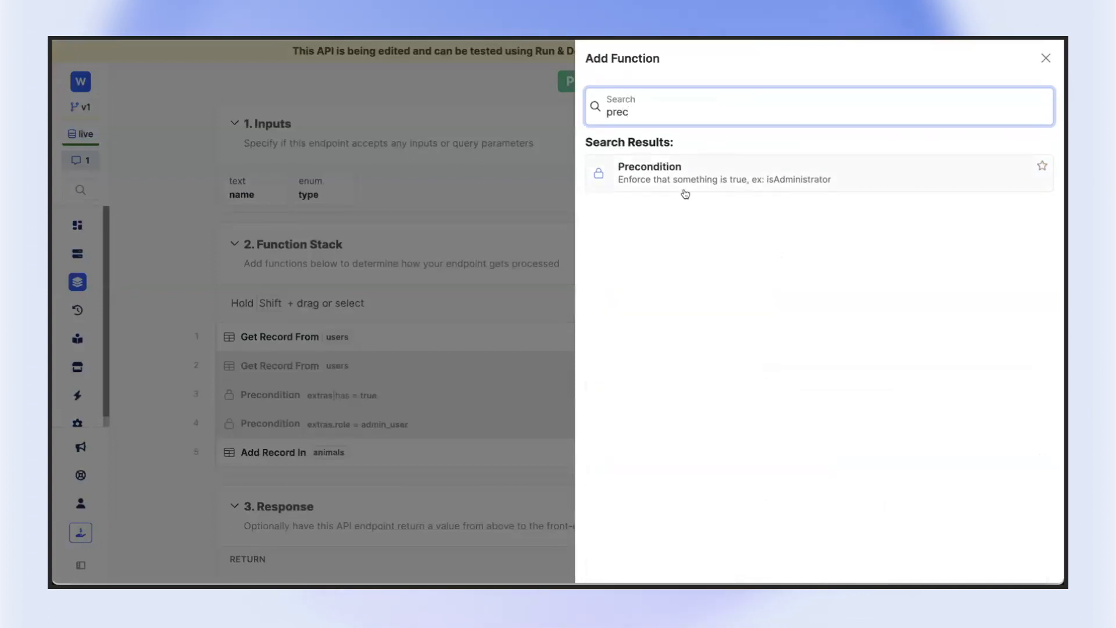
click(685, 192)
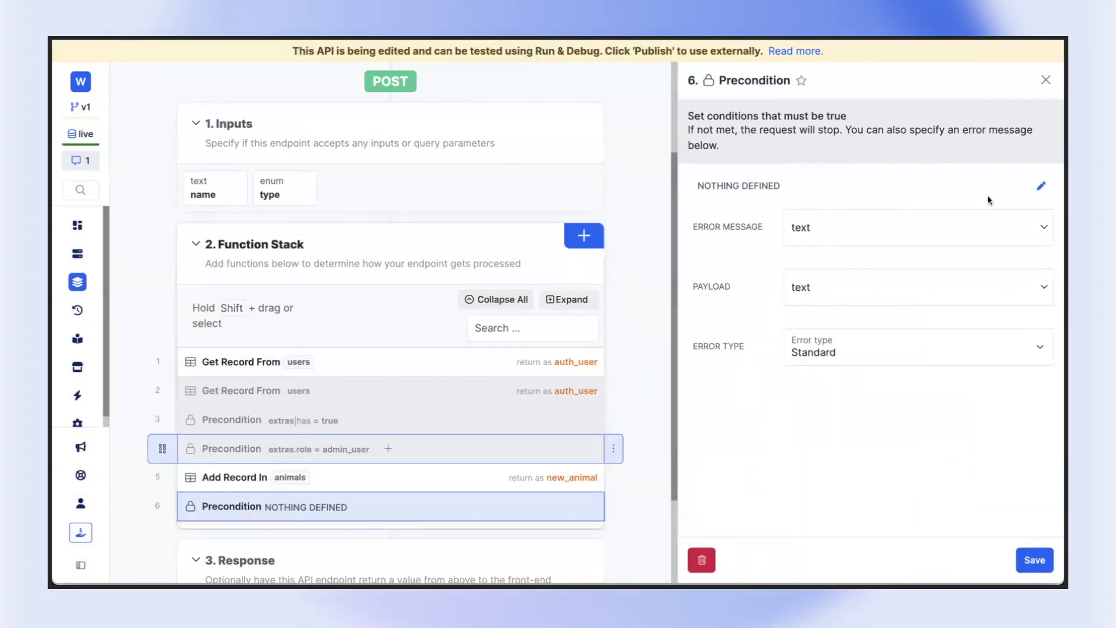
Define the precondition's expression as auth_user.role == admin_user and save it
click(1043, 187)
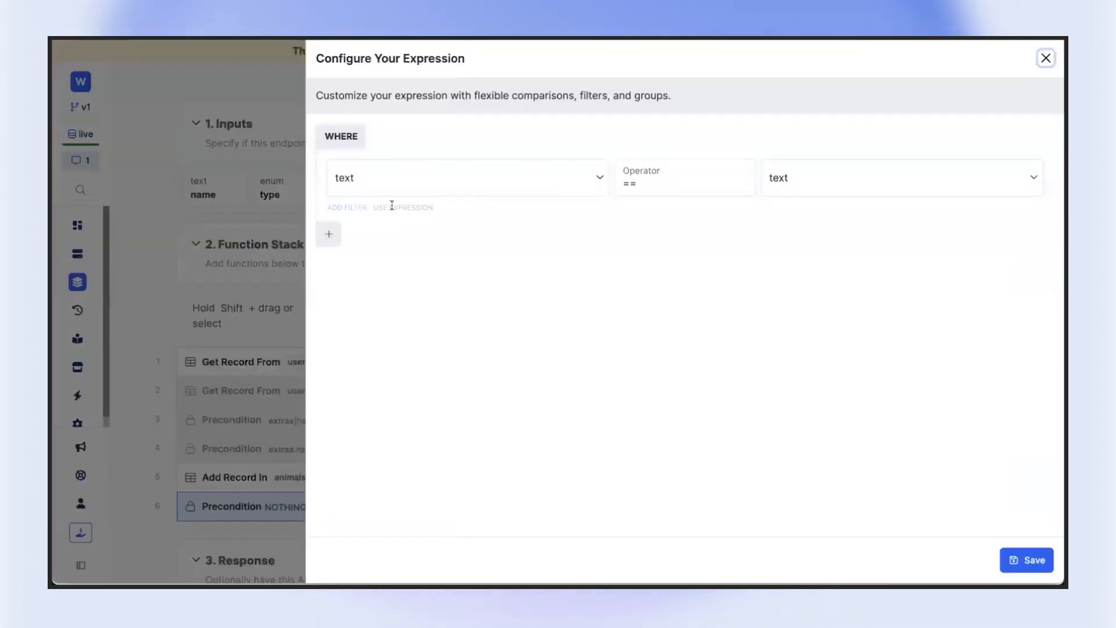
click(413, 185)
text(auth_)
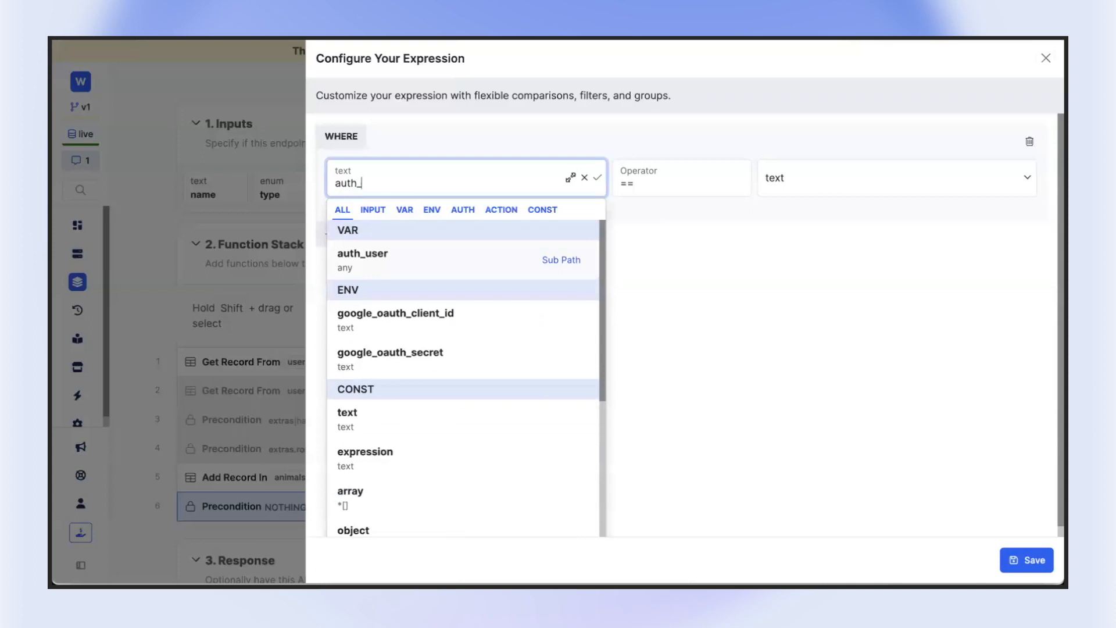
text(user.role)
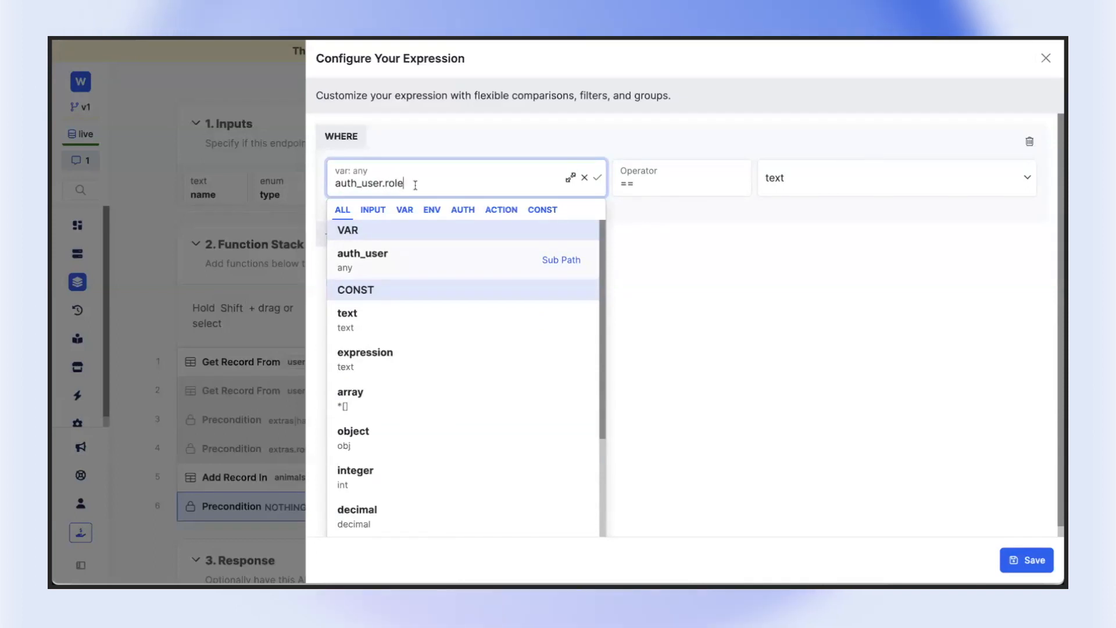
click(695, 260)
click(795, 181)
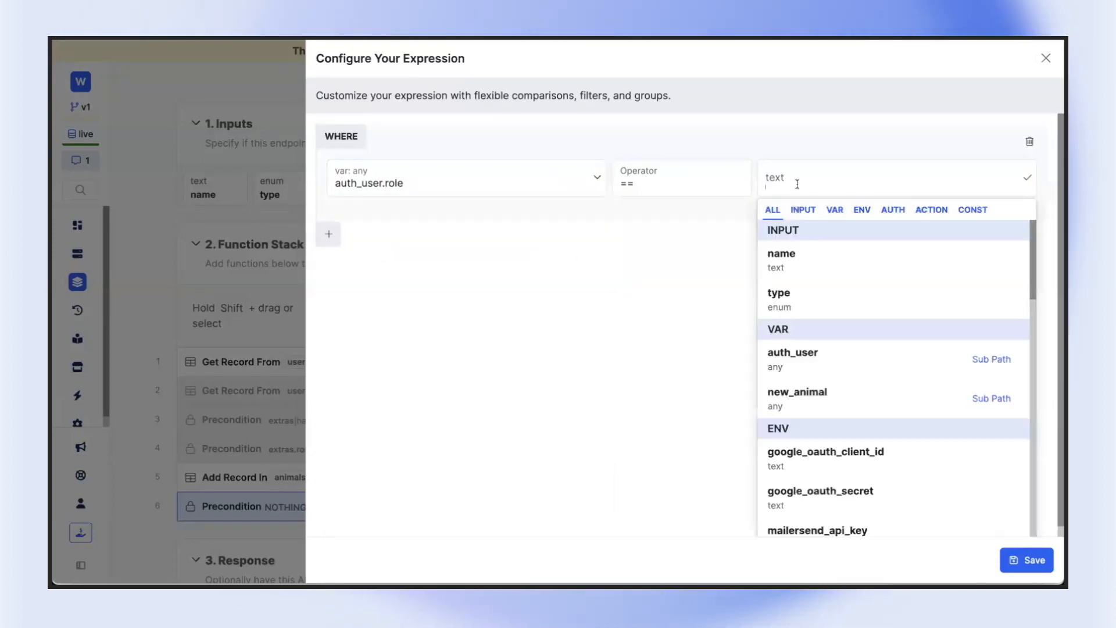
text(su)
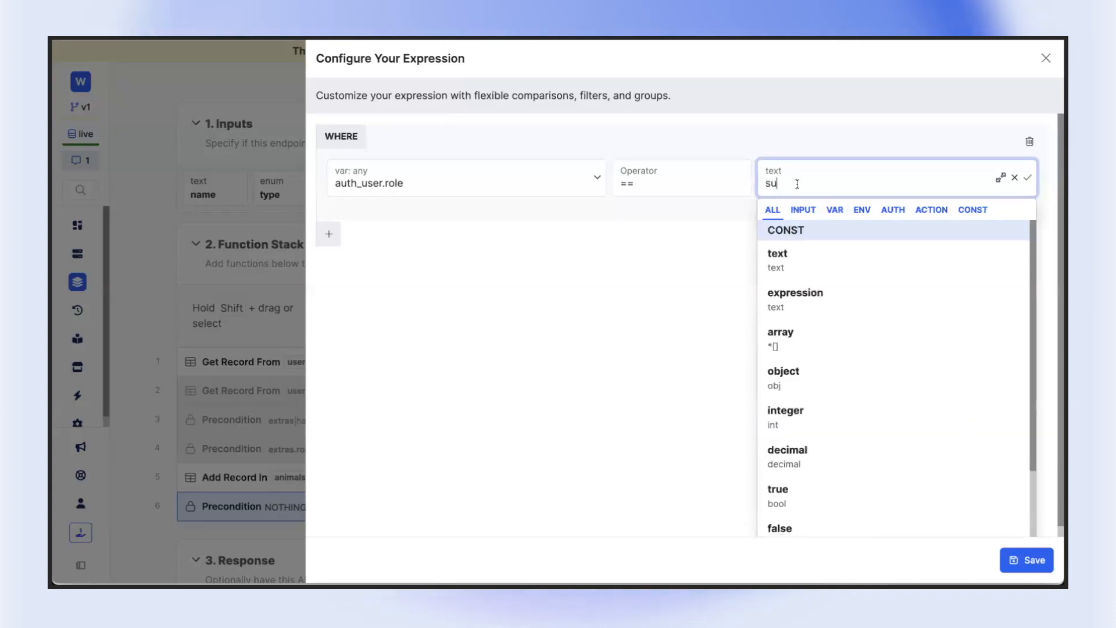
text(oeadmin_user)
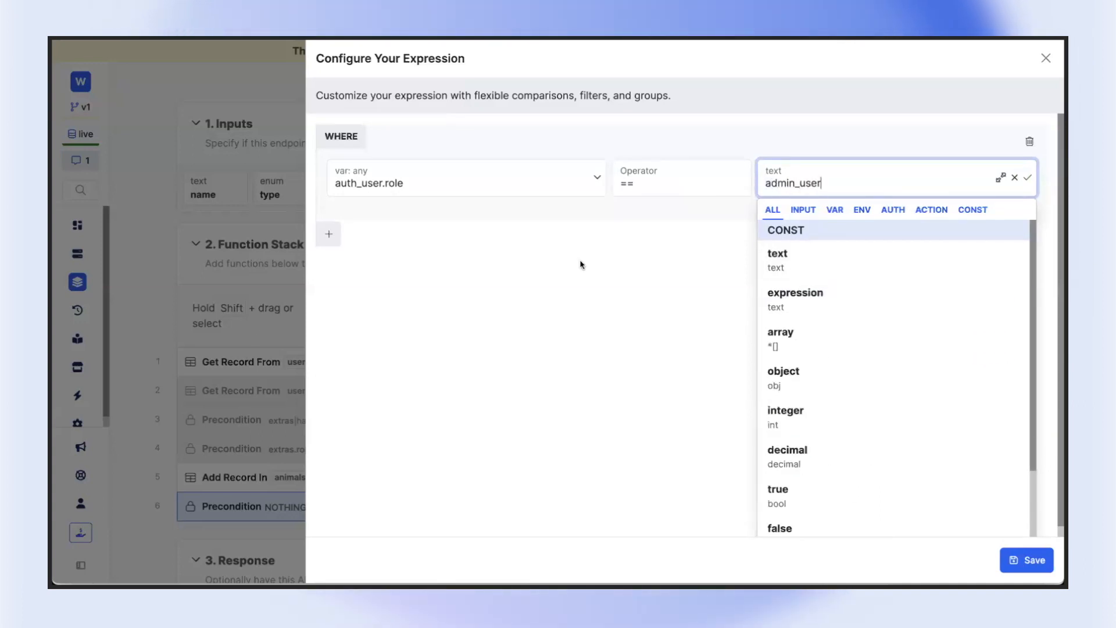
key(Return)
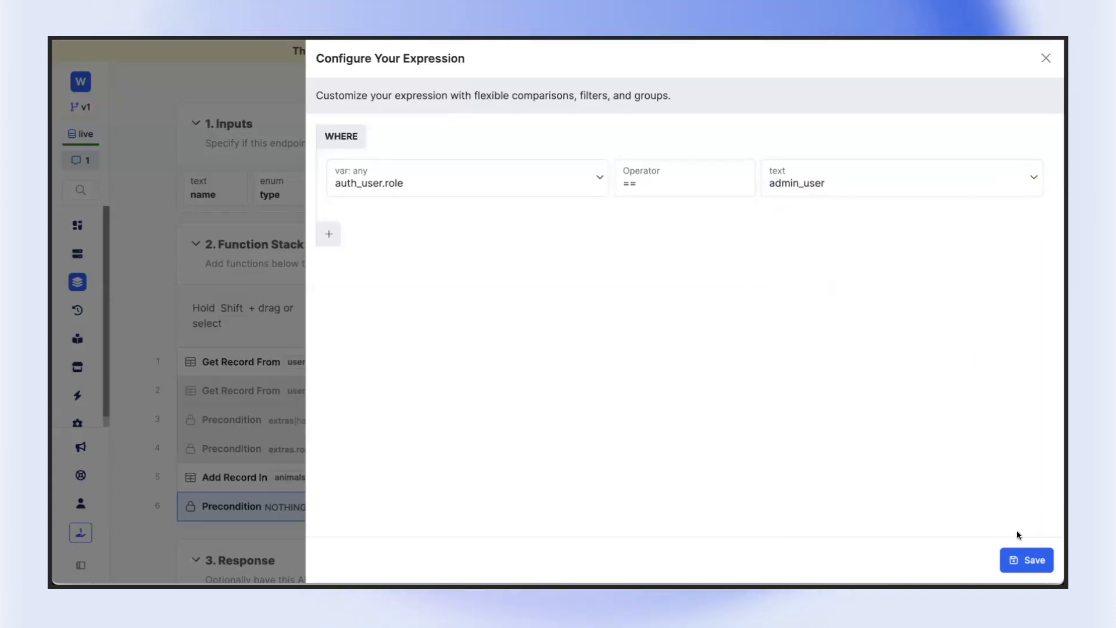
click(1033, 562)
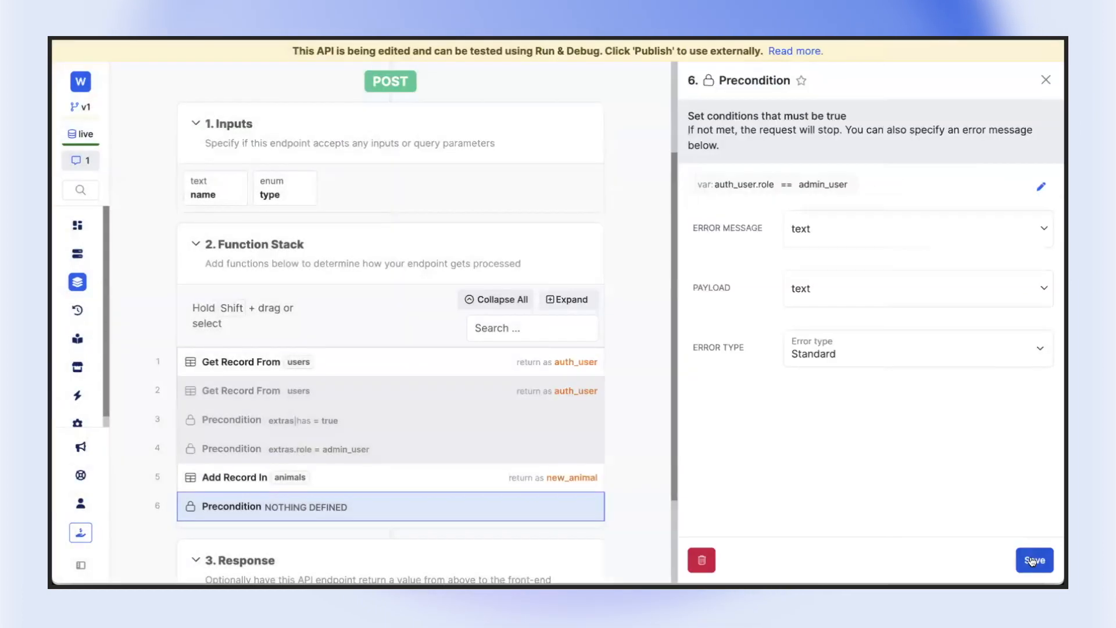
Check the available role values for record 42 in the users table and return to the POST /animals endpoint
click(77, 253)
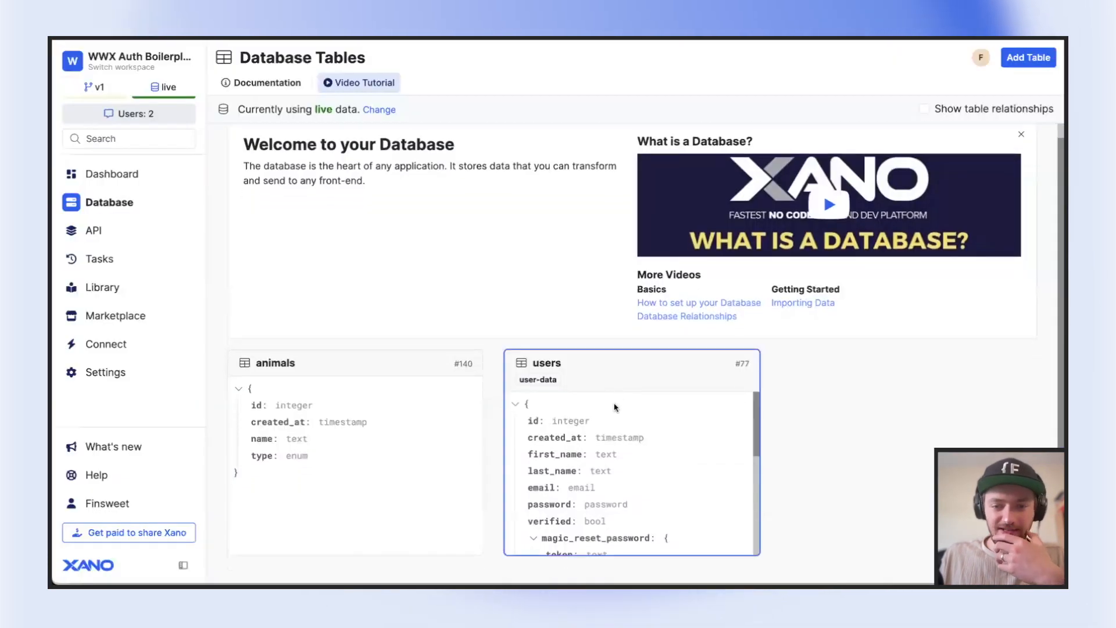
click(612, 349)
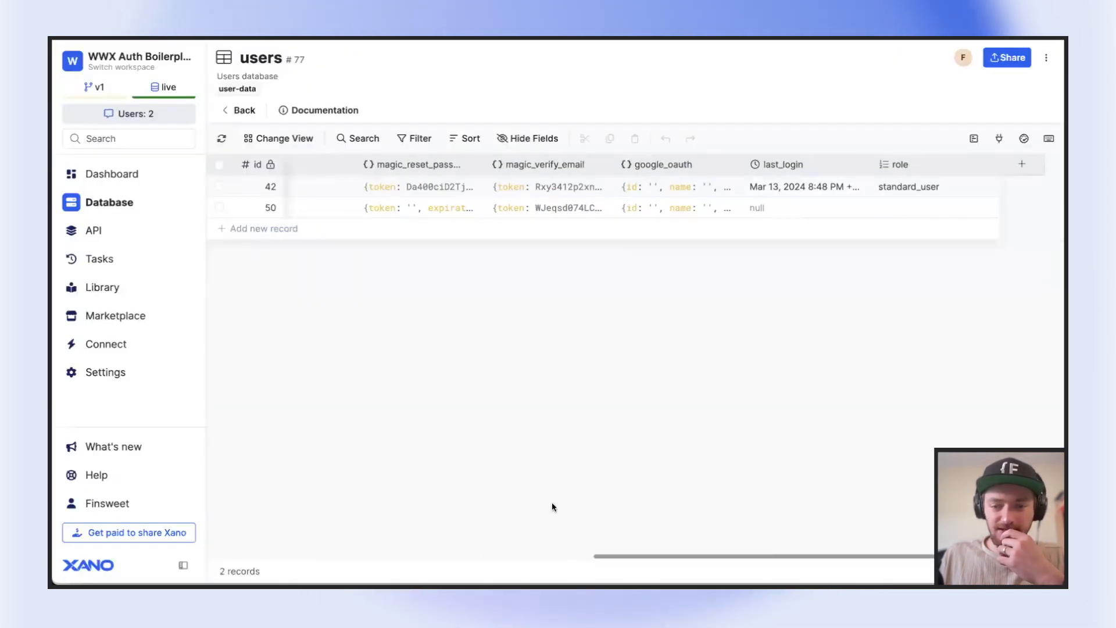
double_click(914, 187)
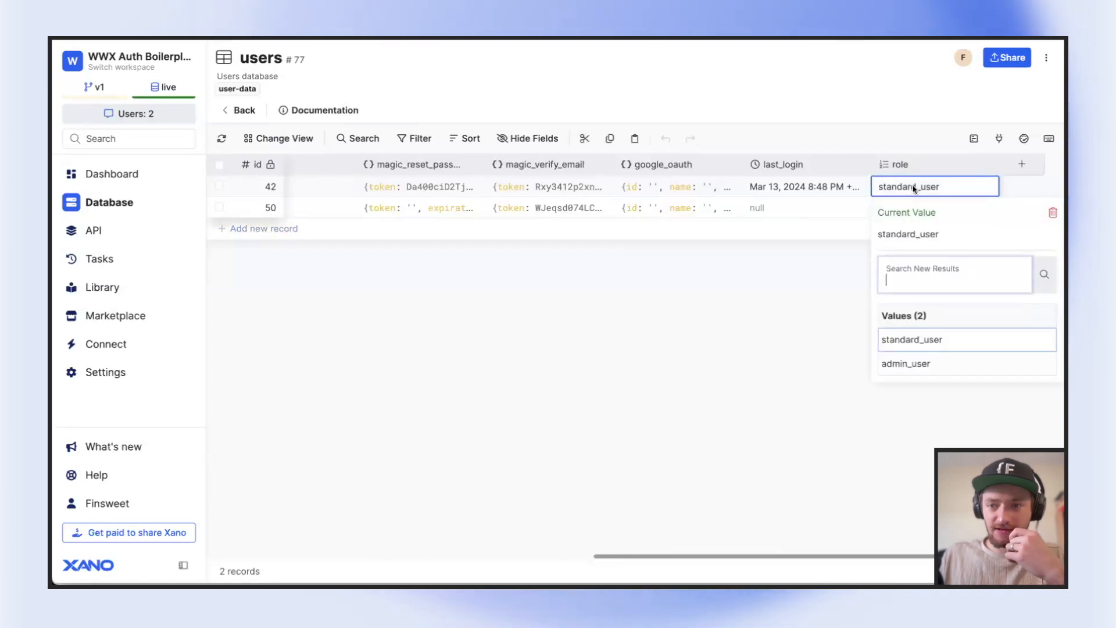
click(838, 326)
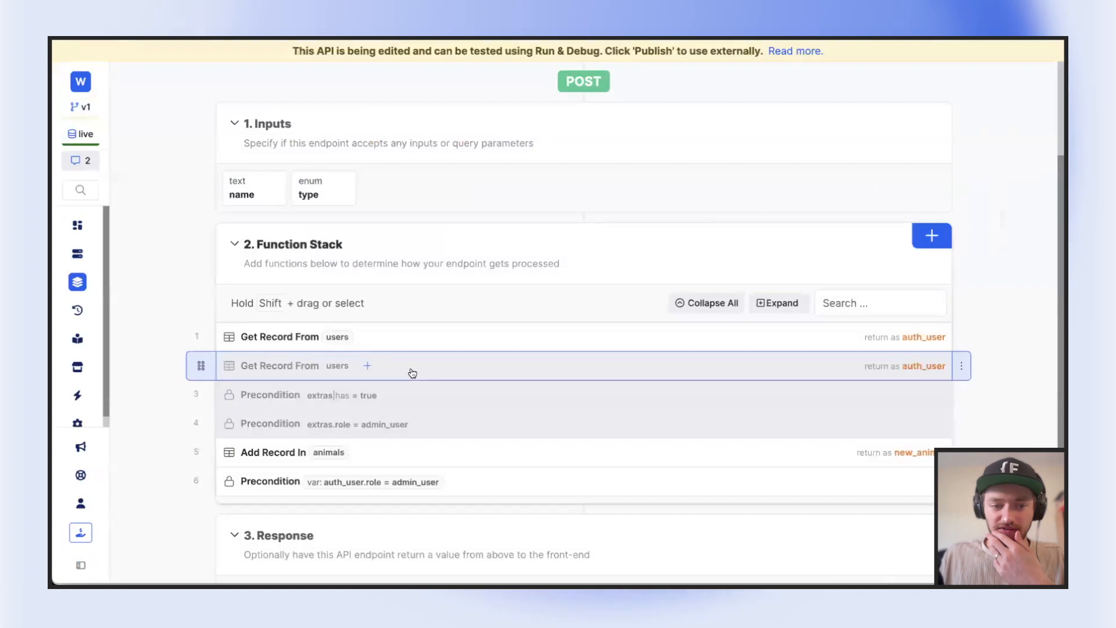
Set the admin_user precondition's error message to "You do not have permission to do this."
click(250, 435)
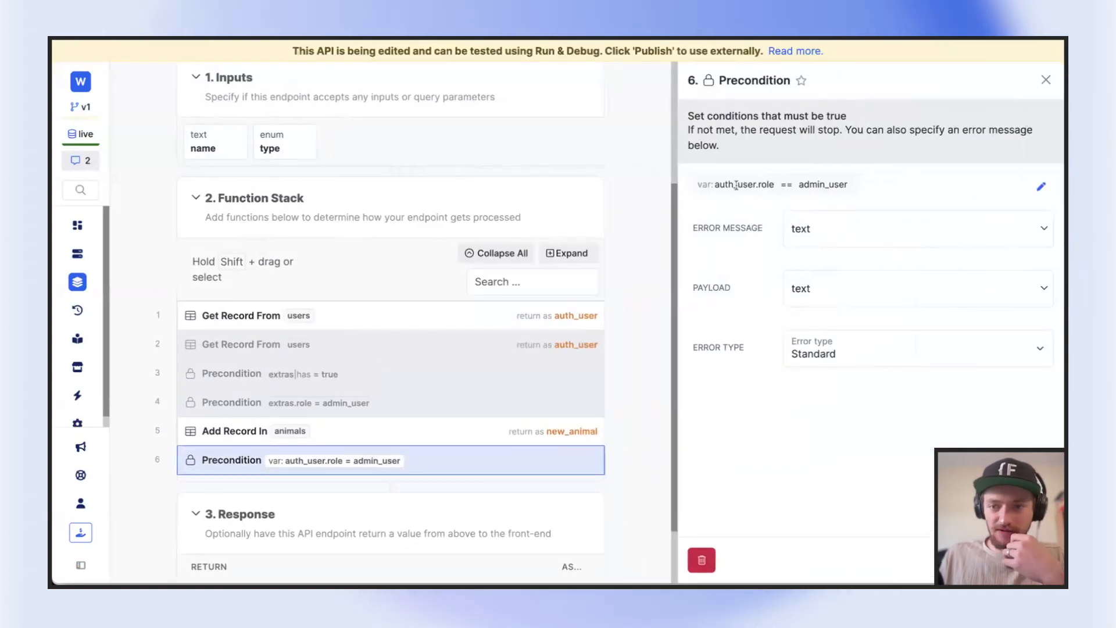
click(846, 226)
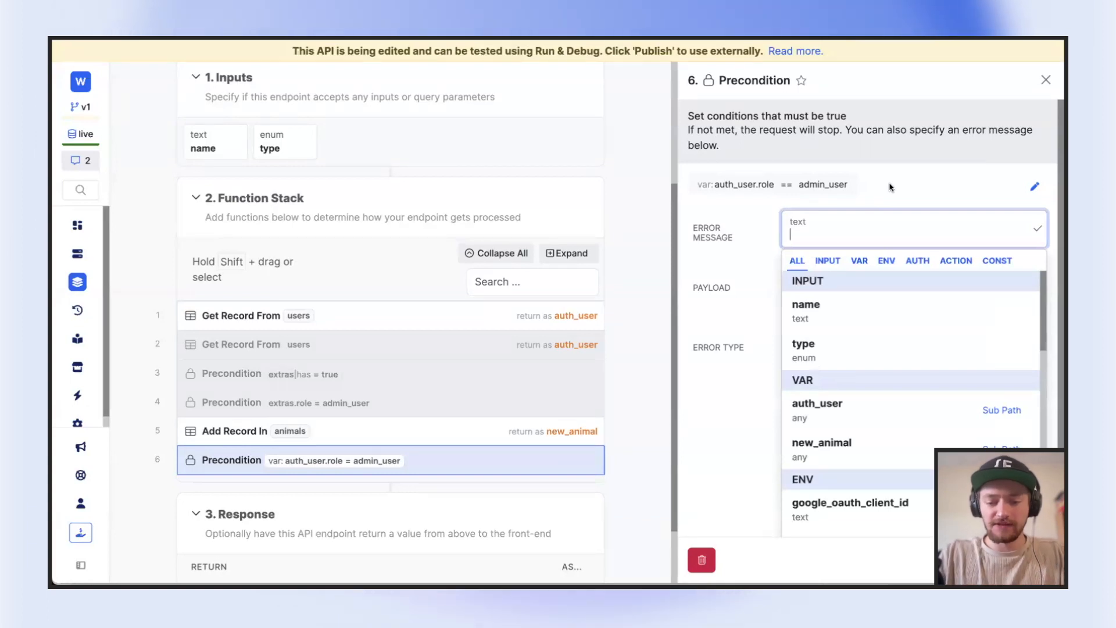
text(You do not have permission d)
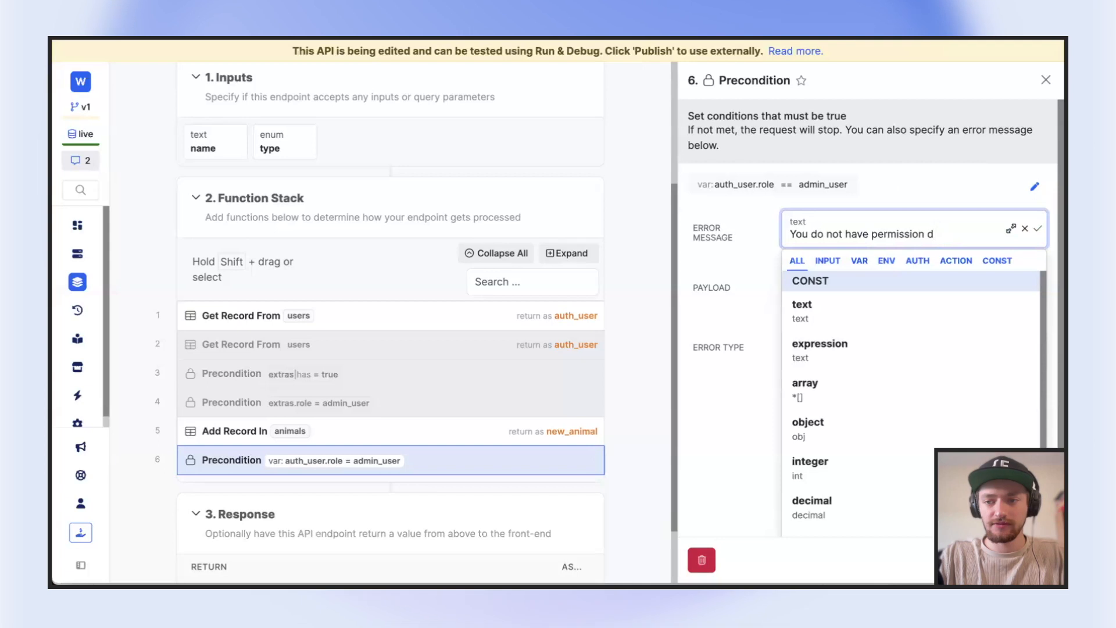
text(o  to do this,)
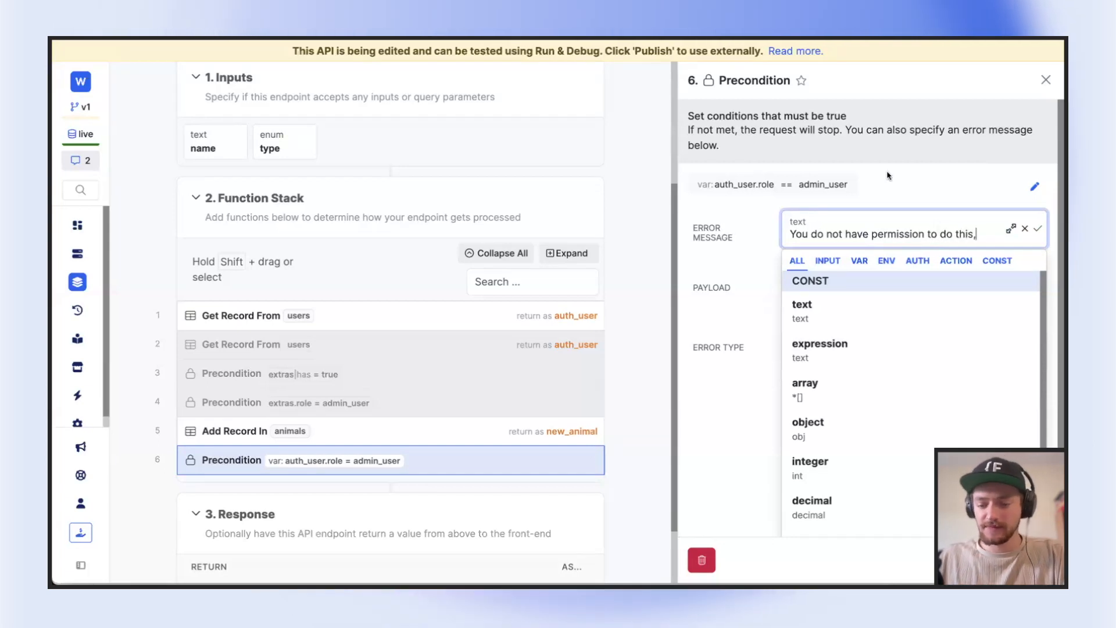
key(BackSpace)
click(228, 406)
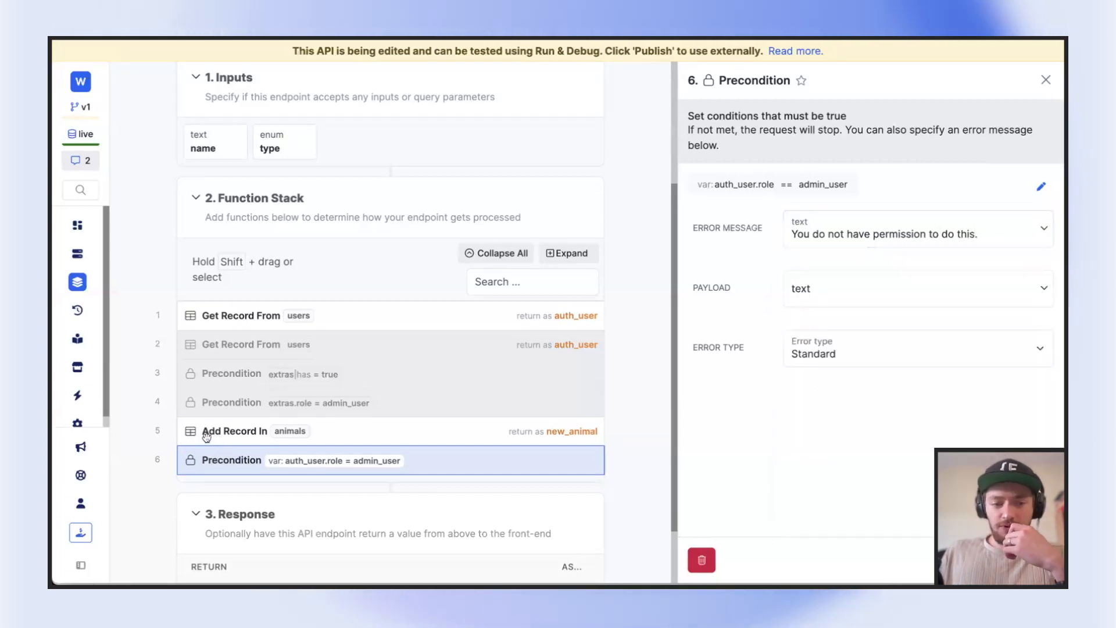
Move the auth_user.role precondition directly below the first Get Record function in the POST /animals function stack
click(207, 436)
drag(340, 315, 341, 312)
scroll(332, 314, up, 3)
scroll(325, 315, up, 1)
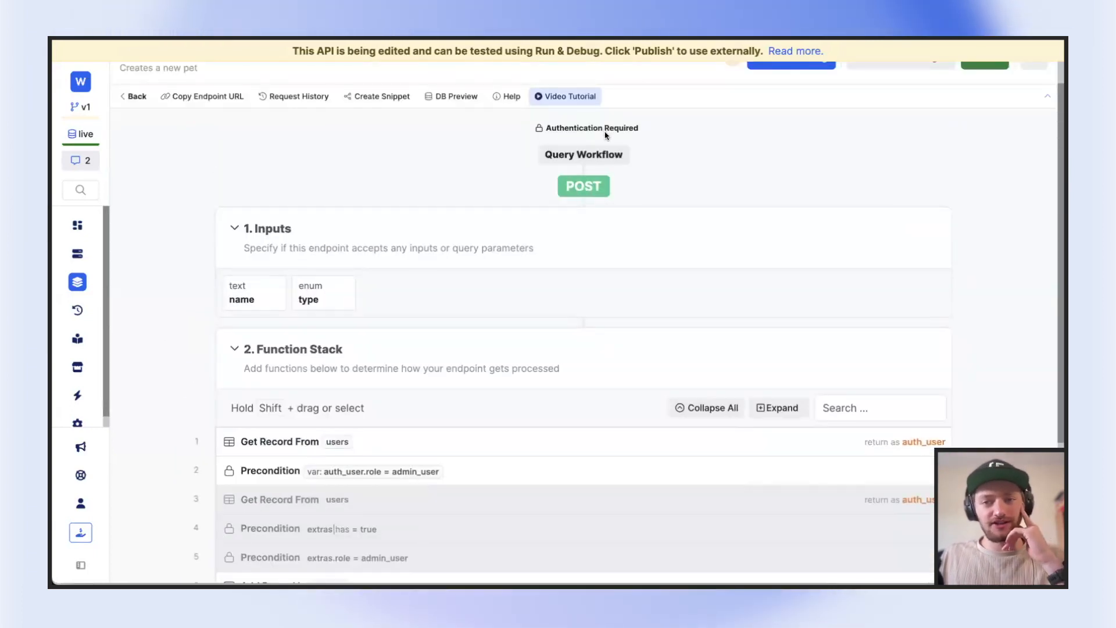
Review the roles in the users table, and the Get Record and Precondition settings of the POST /animals endpoint
scroll(605, 134, down, 1)
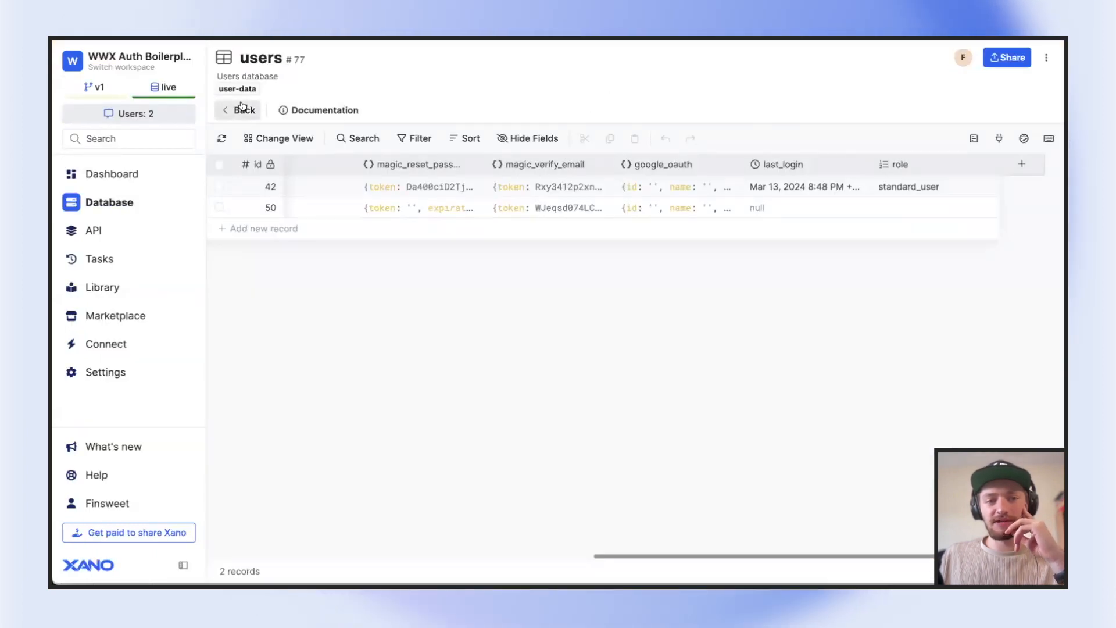
click(243, 108)
click(567, 242)
click(584, 278)
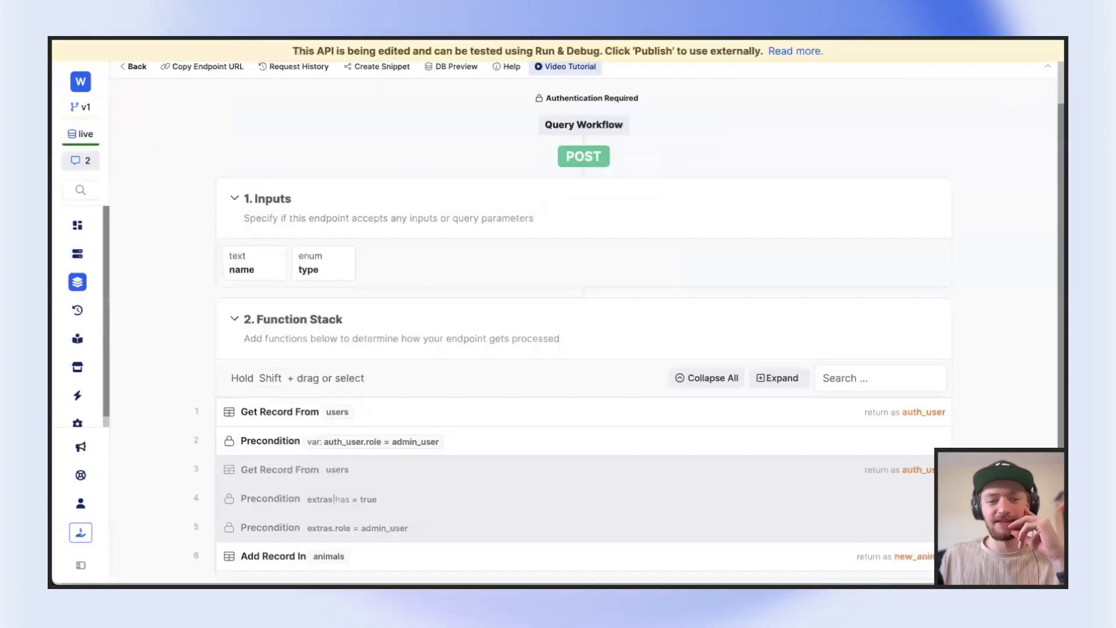
scroll(422, 249, down, 3)
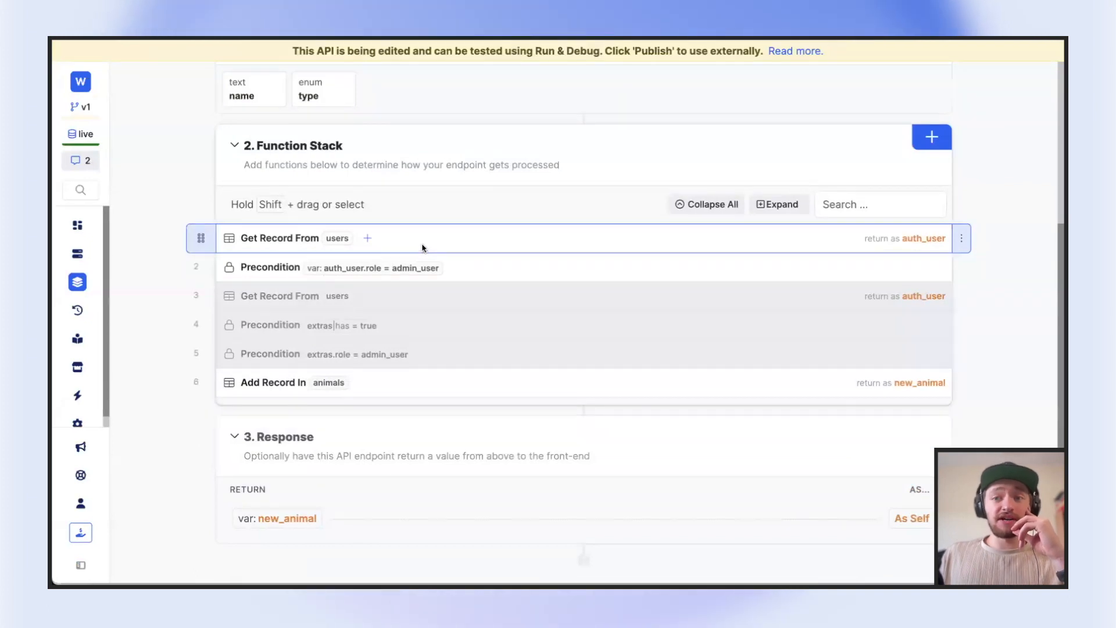
click(458, 250)
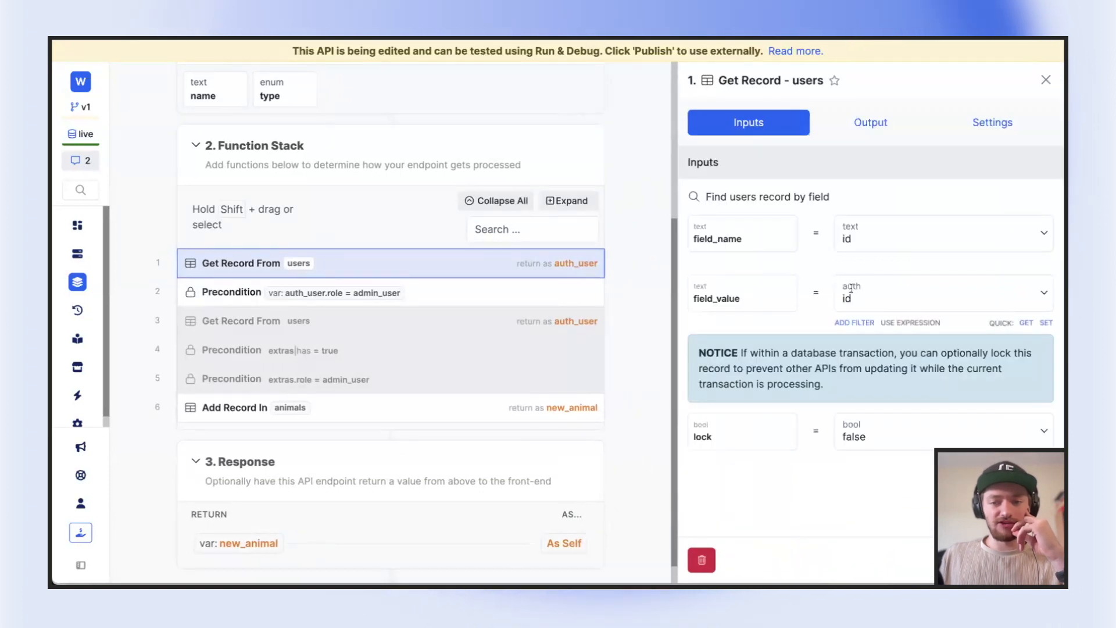
click(504, 288)
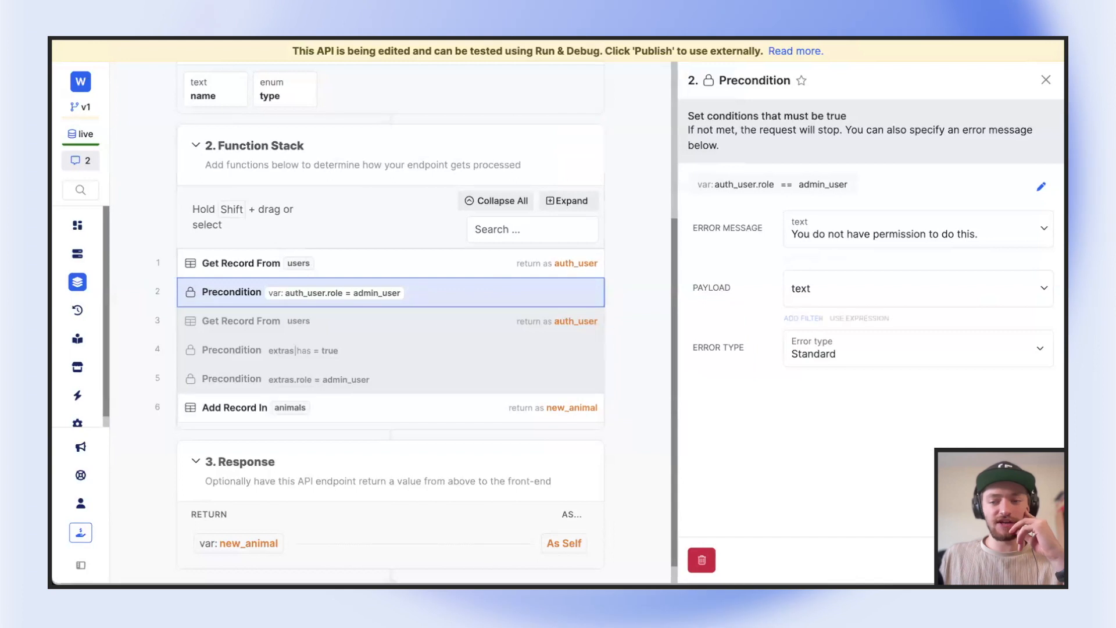
click(422, 395)
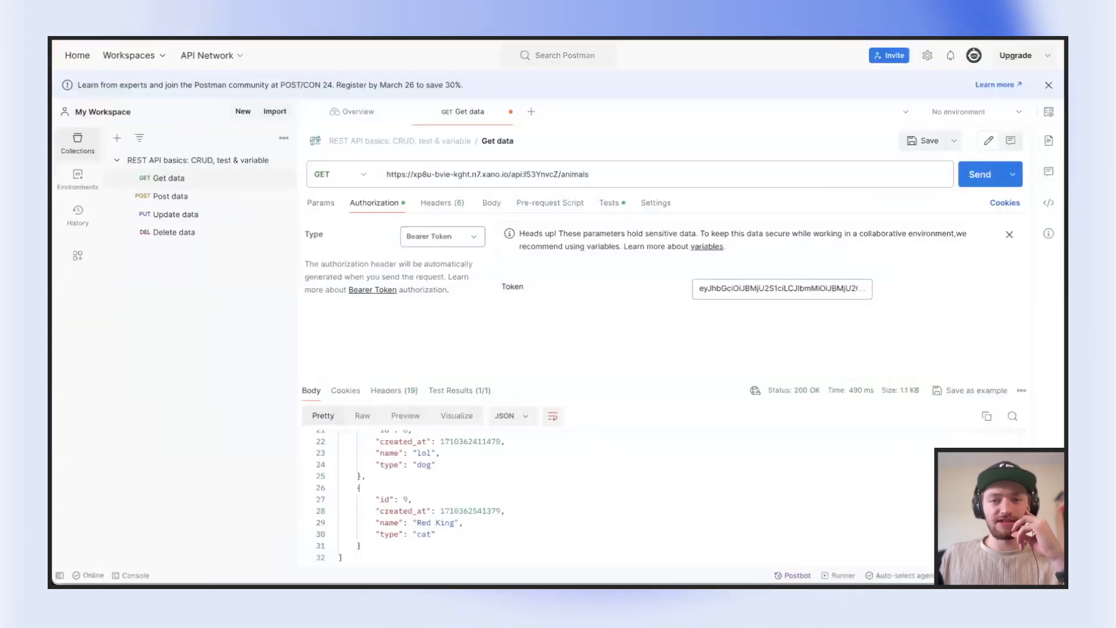
Switch to Postman and change the /animals request's method to POST
click(343, 176)
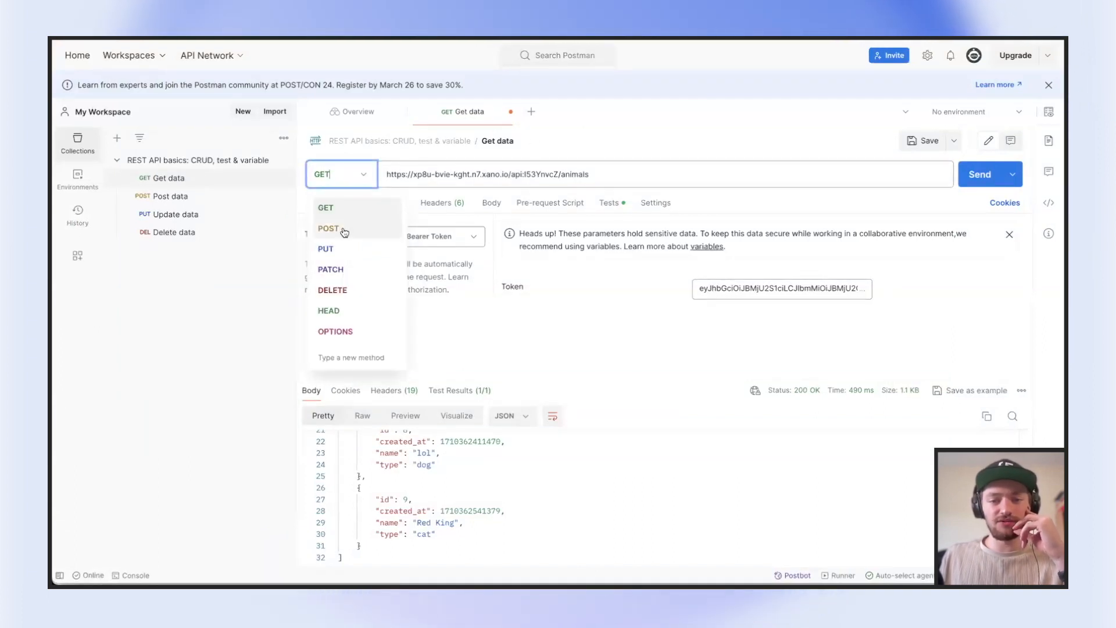
click(338, 228)
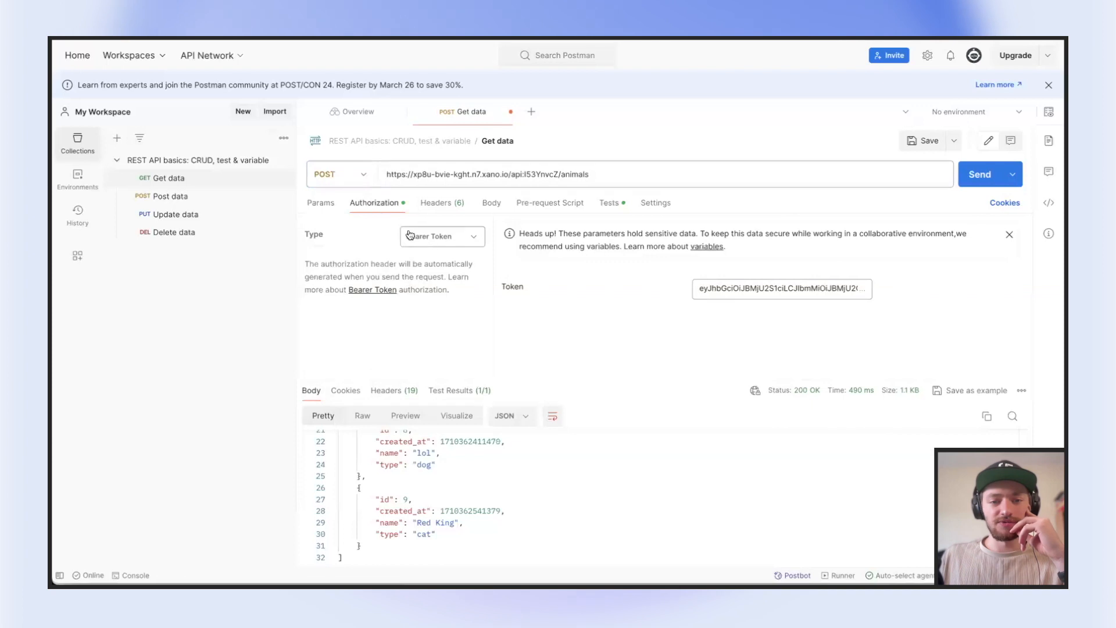
Add the query parameters name with value Bob and type with value dog to the /animals request
click(331, 205)
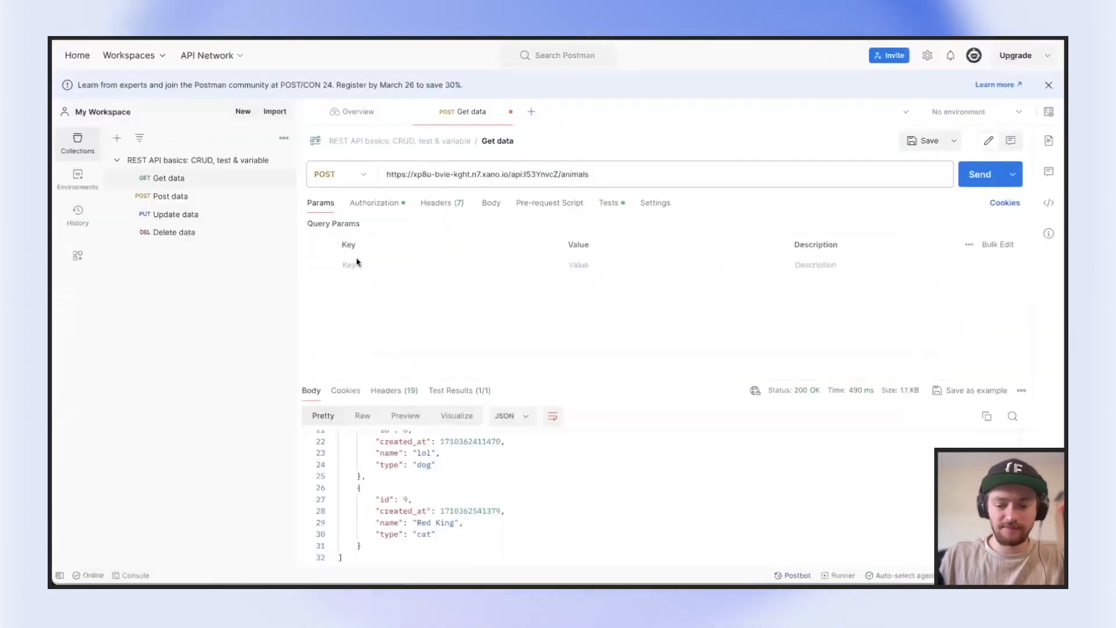
text(name)
click(582, 265)
text(Squirrel)
double_click(580, 265)
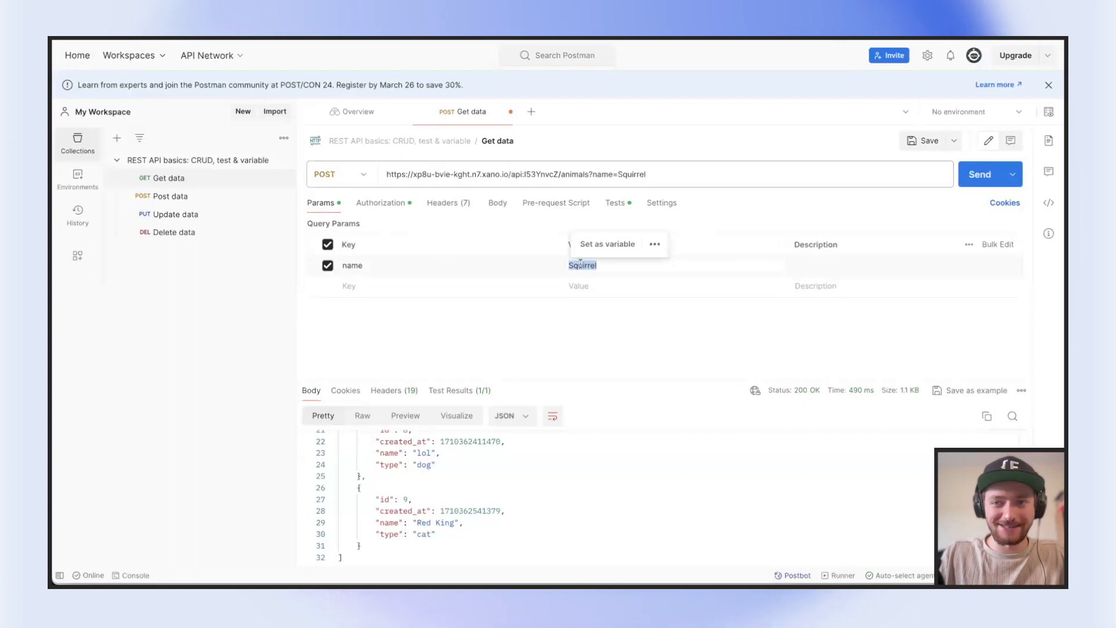
text(Bob)
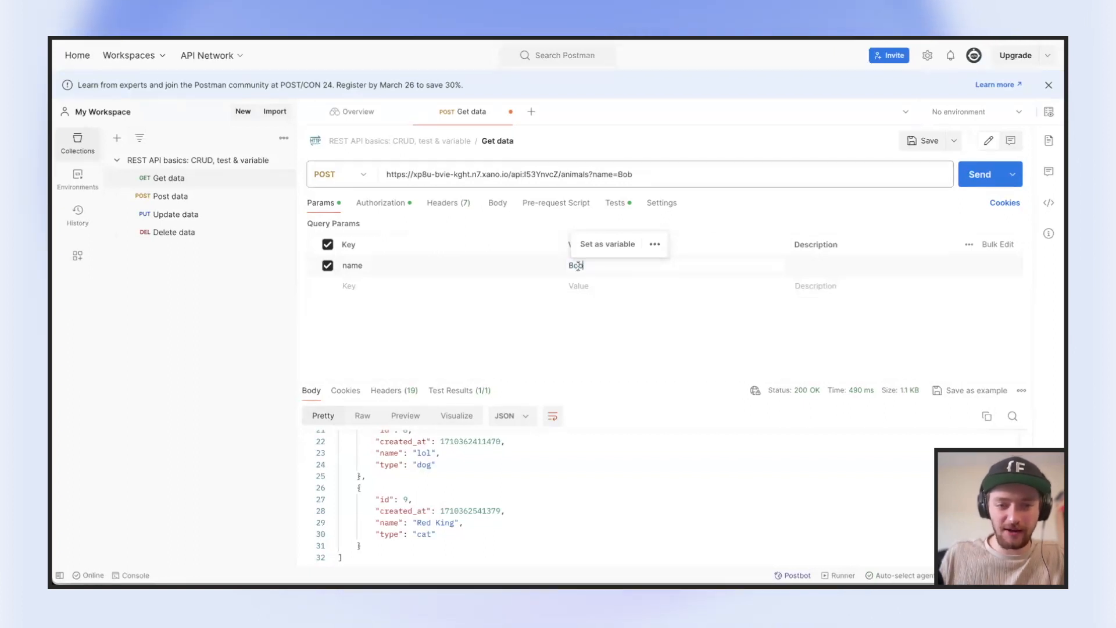
text(&type)
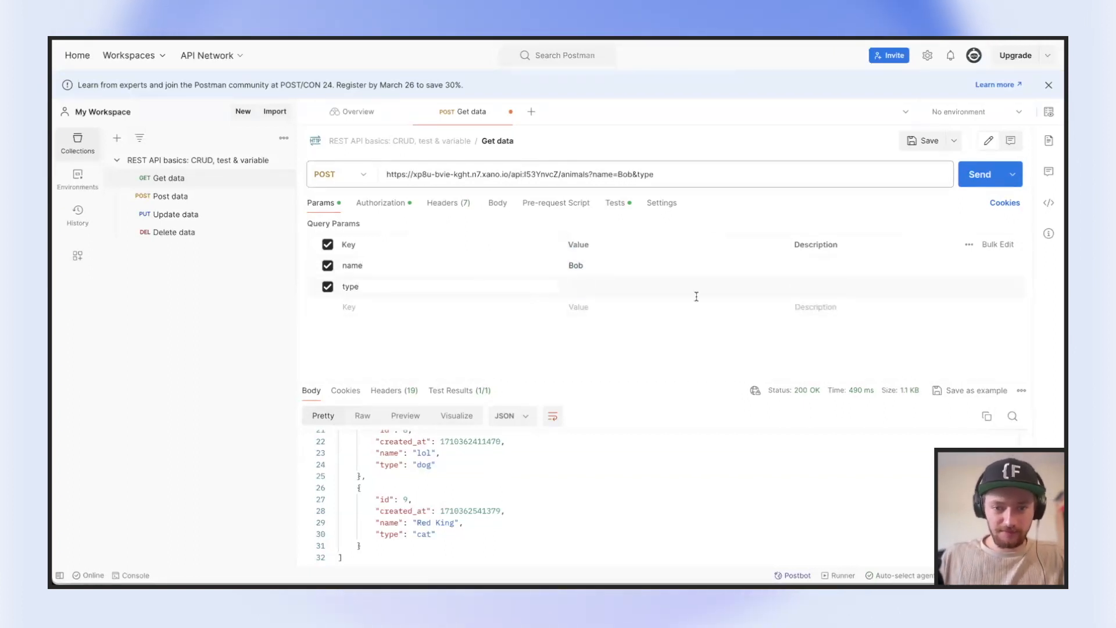
text(=dog)
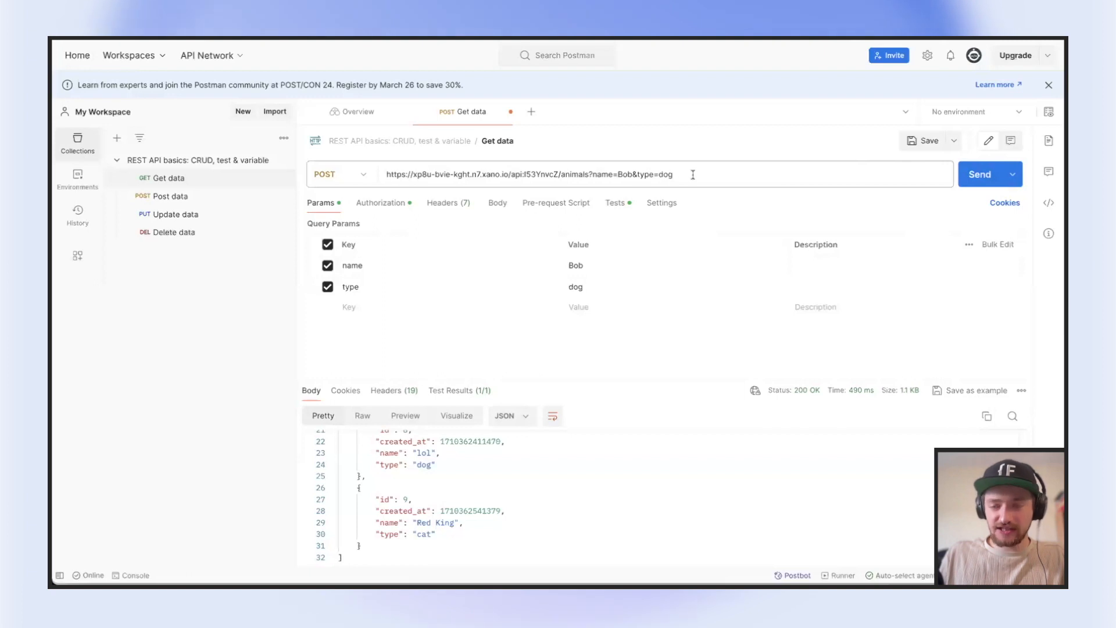
Remove the name and type query parameters from the /animals request
drag(693, 174, 608, 167)
click(507, 208)
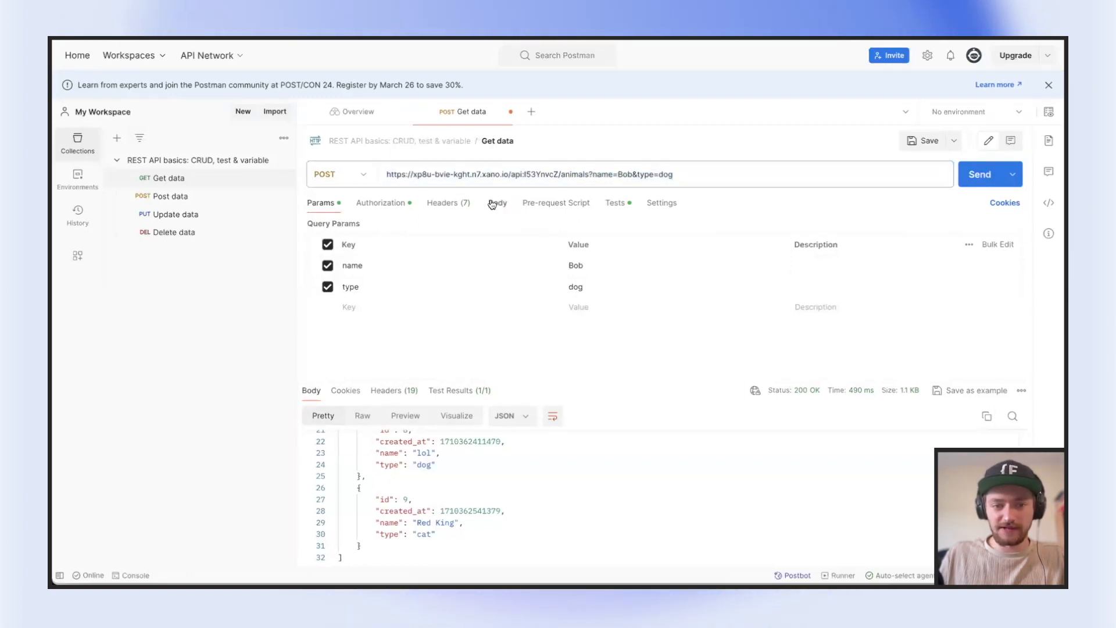
click(492, 204)
click(322, 203)
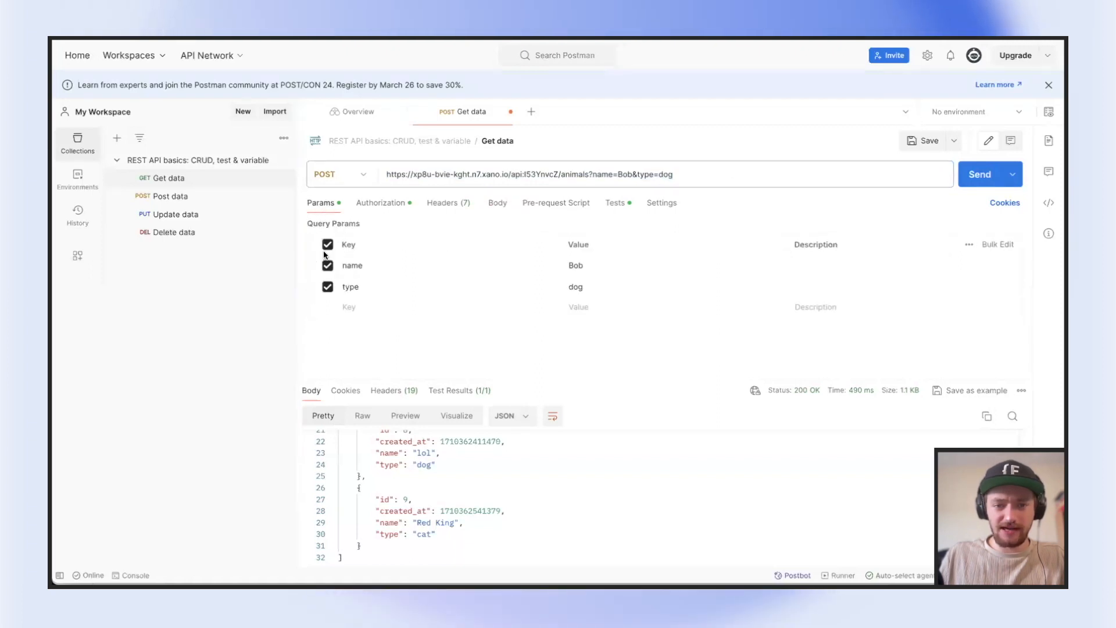
click(1014, 265)
click(1014, 266)
Add name = Bob and type = dog to the request's x-www-form-urlencoded body and send the request
click(495, 203)
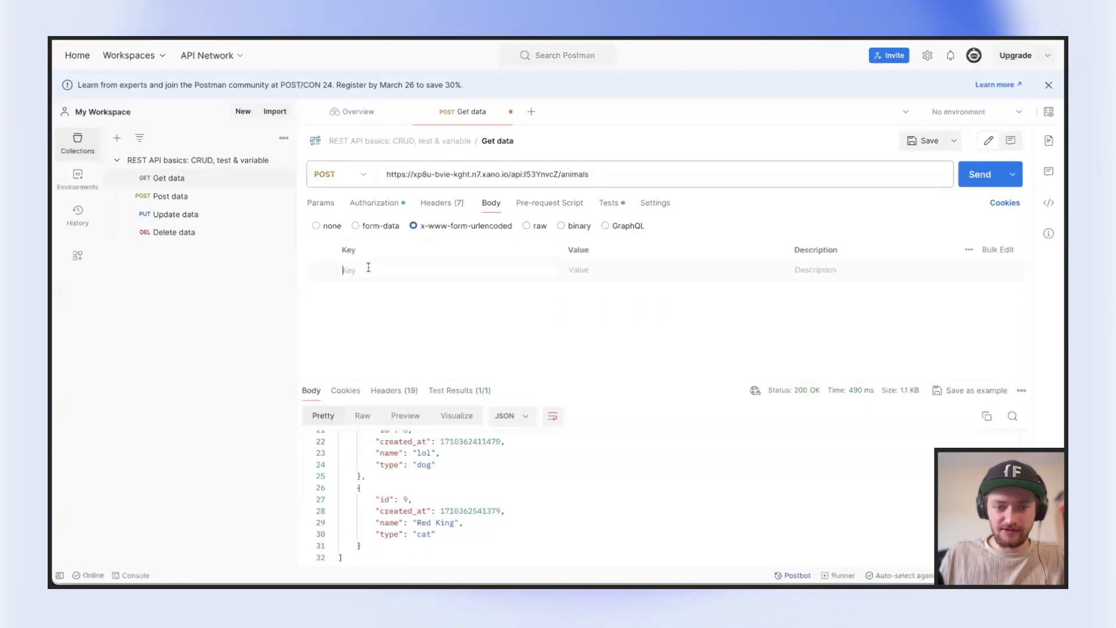
click(368, 267)
text(name)
click(605, 268)
text(Bob)
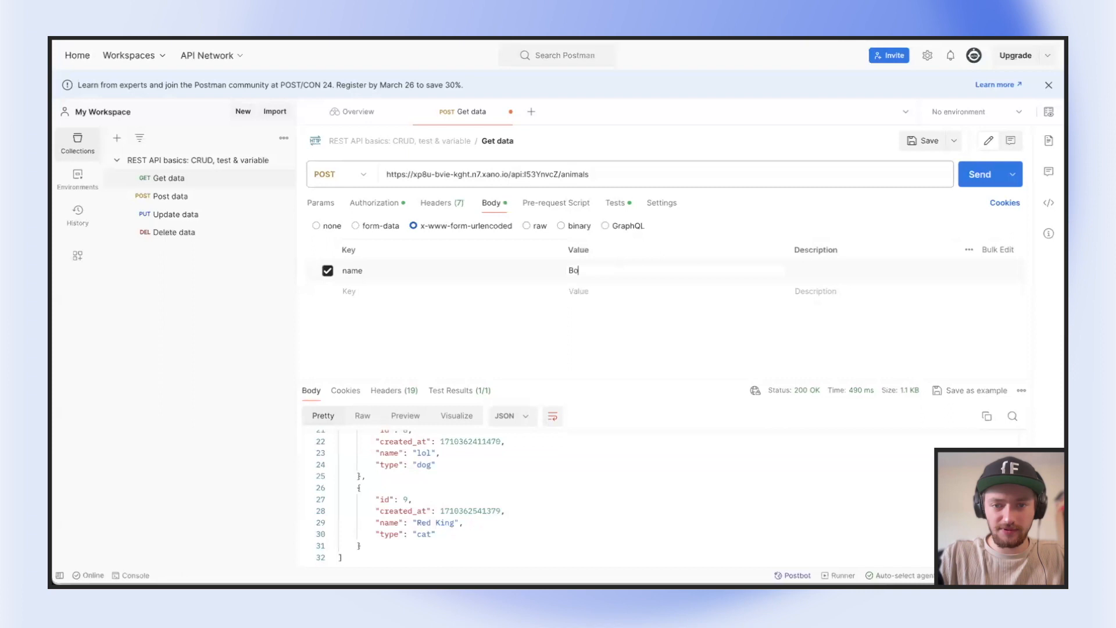
click(490, 292)
text(tpye)
key(BackSpace)
key(BackSpace)
key(BackSpace)
text(ype)
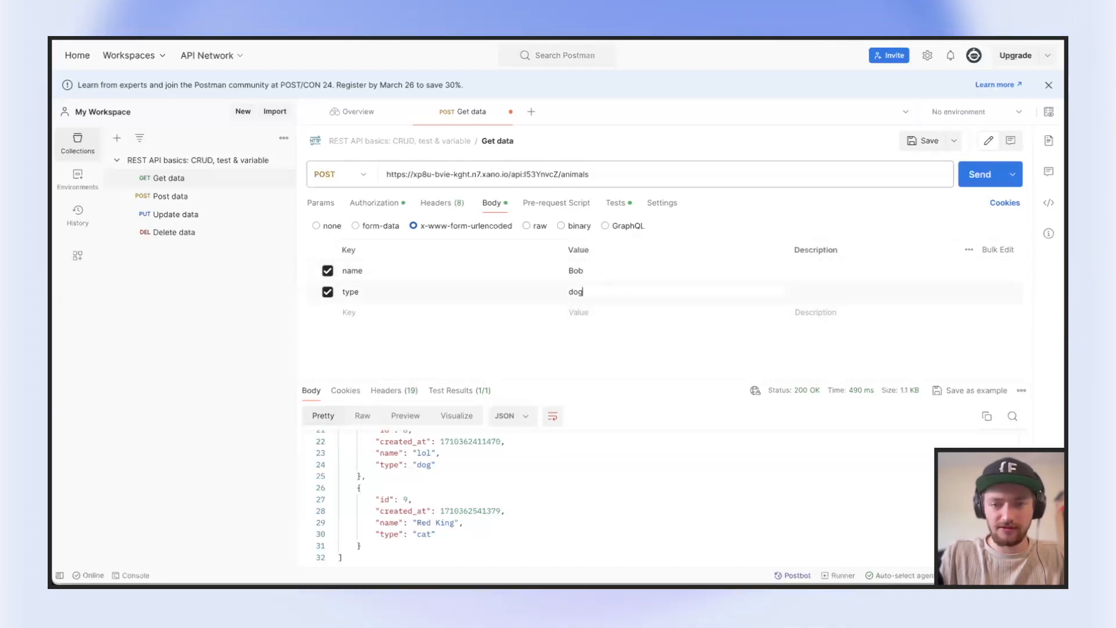
click(988, 178)
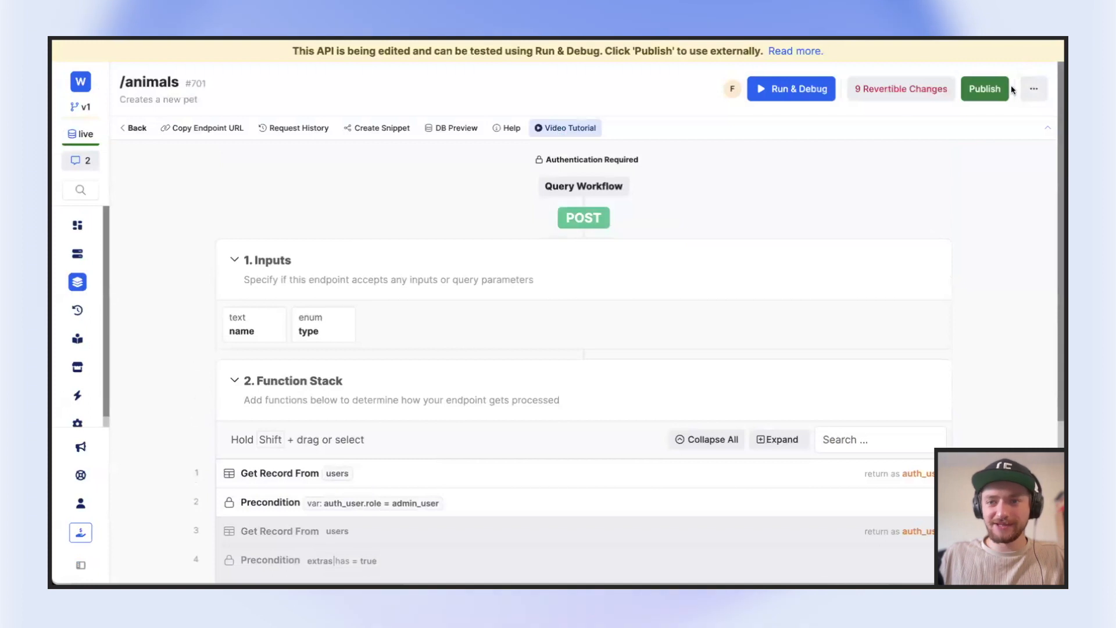
Publish the POST /animals endpoint changes in Xano and resend the request from Postman
click(1001, 89)
click(1026, 559)
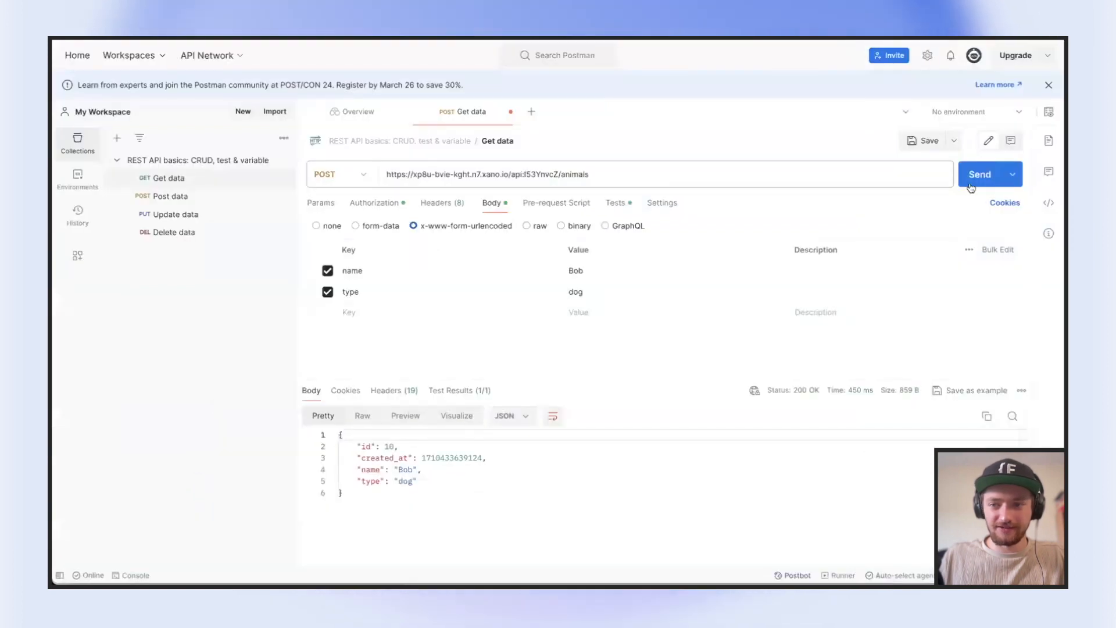
click(971, 184)
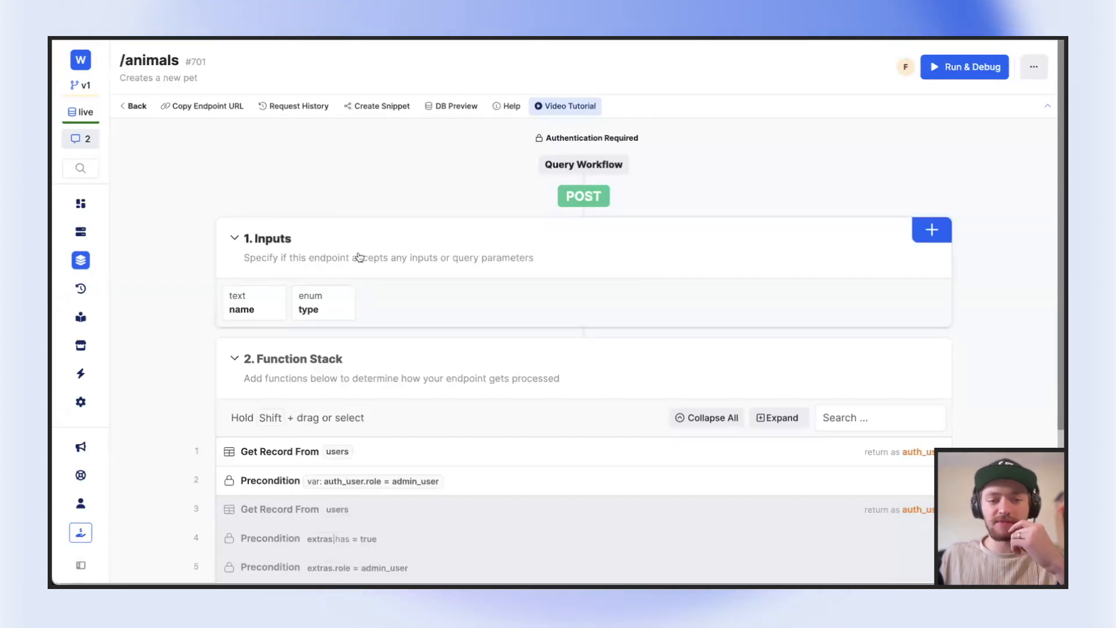
click(930, 232)
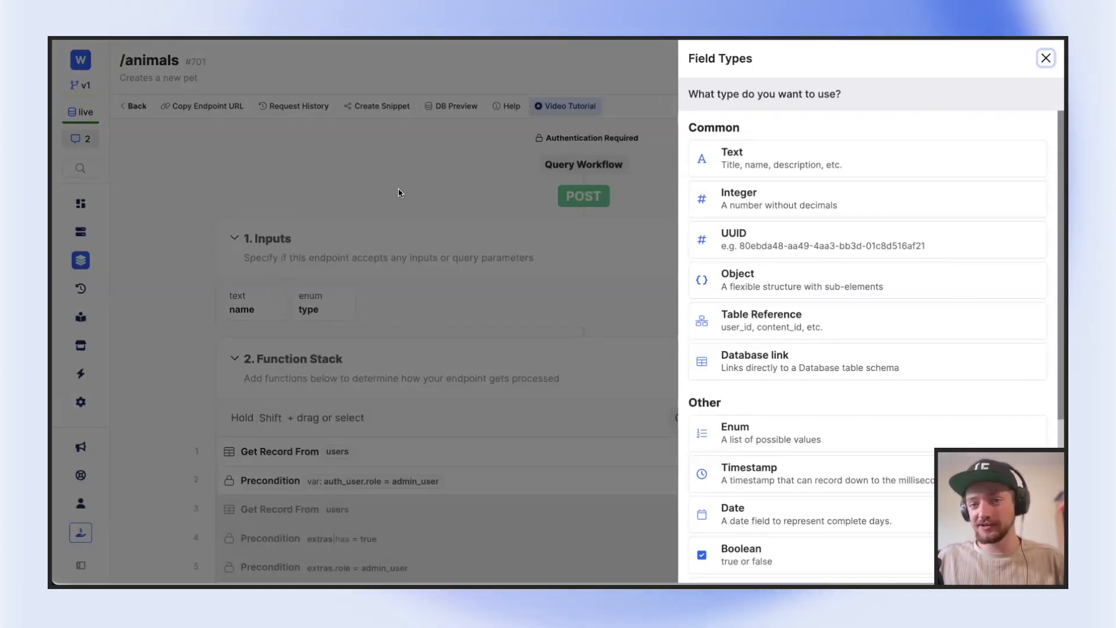
click(399, 192)
scroll(378, 285, down, 1)
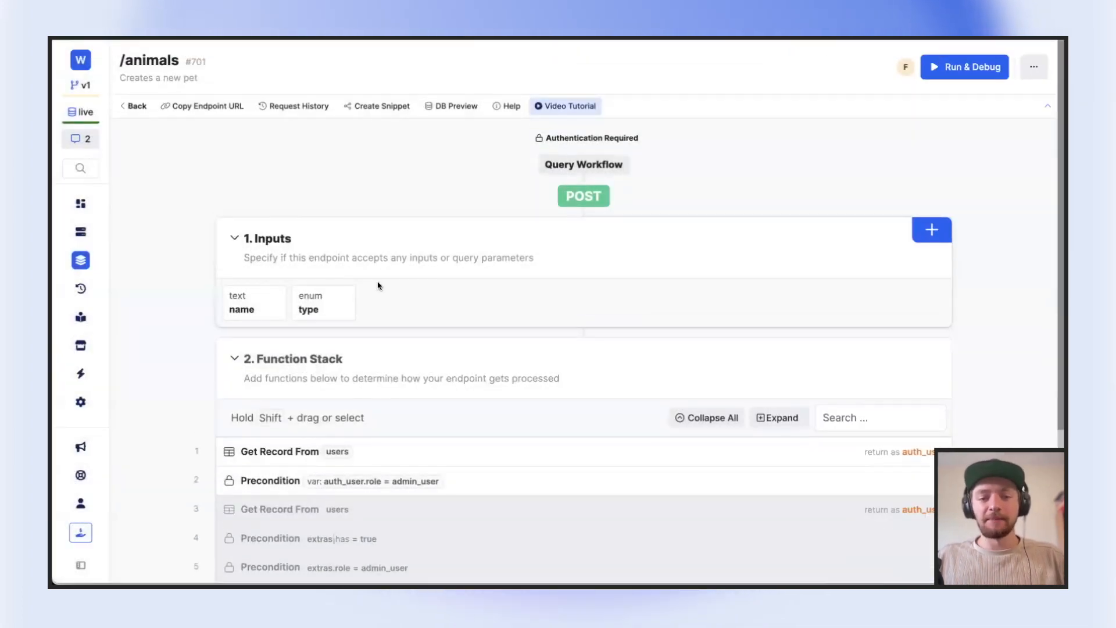
scroll(296, 448, down, 1)
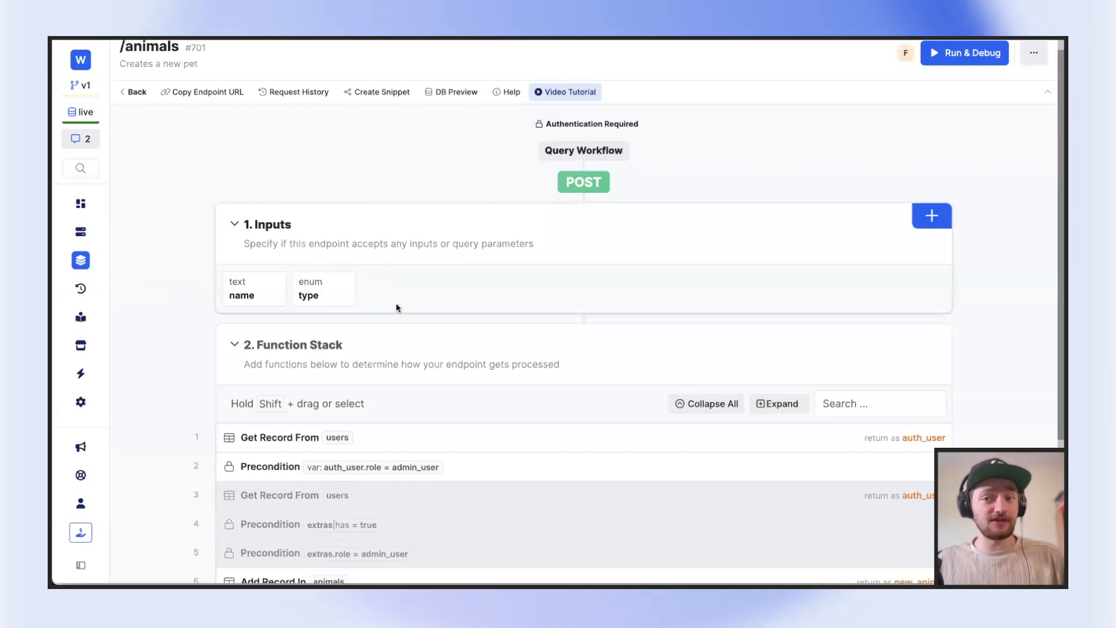
Add a Table Reference input pointing to the users table to the POST /animals endpoint
click(910, 220)
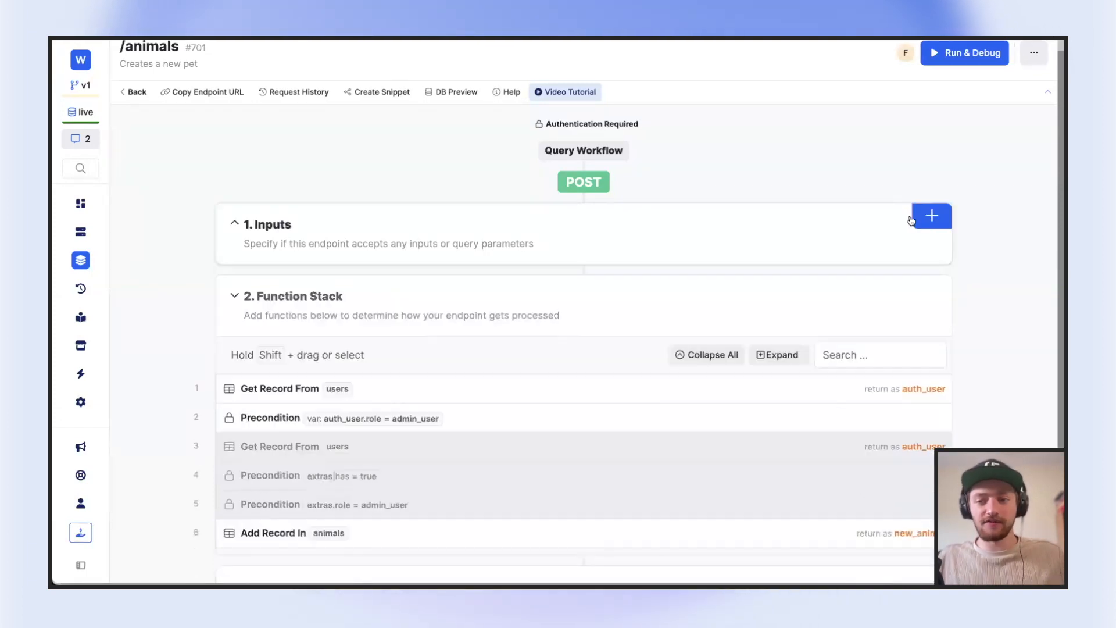
click(930, 217)
click(772, 325)
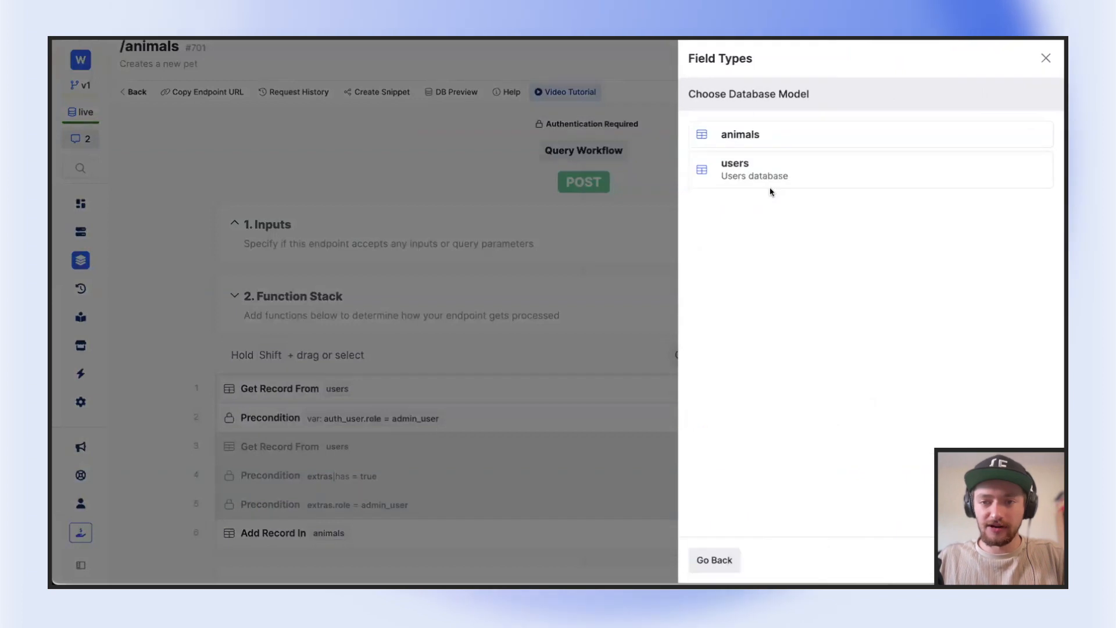
click(763, 170)
click(616, 270)
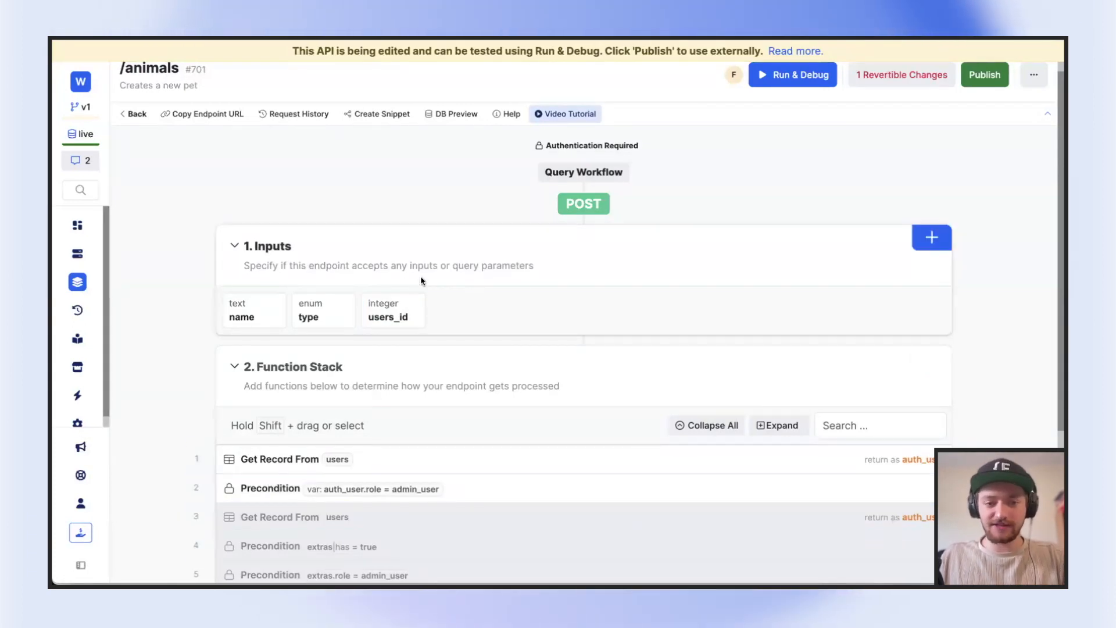
Delete the users_id input from the POST /animals endpoint and publish the endpoint
click(401, 311)
click(703, 559)
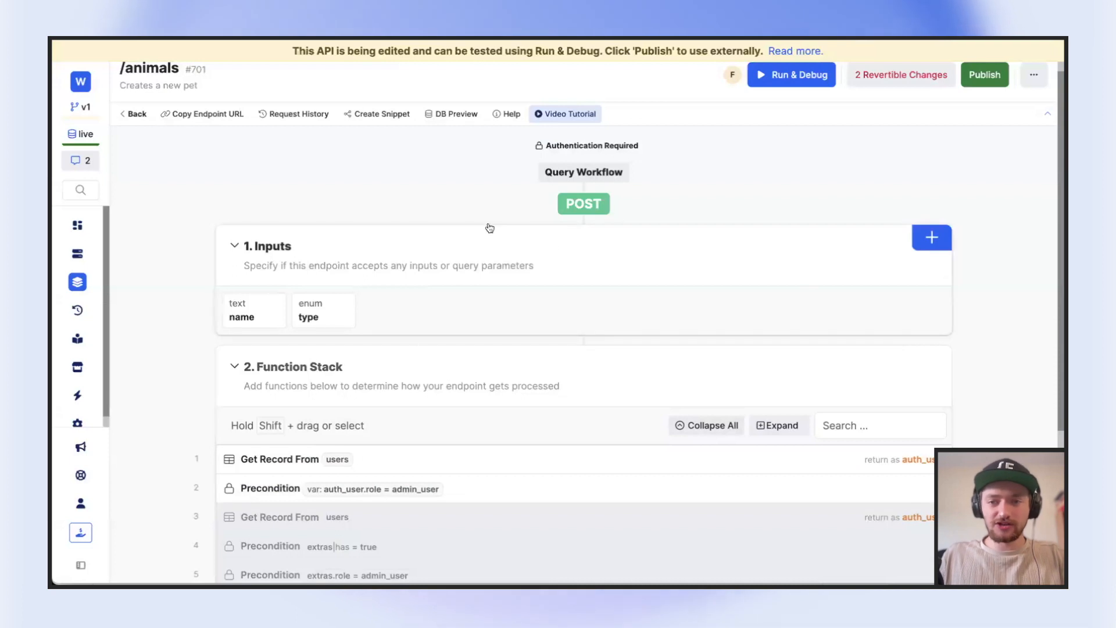
click(986, 93)
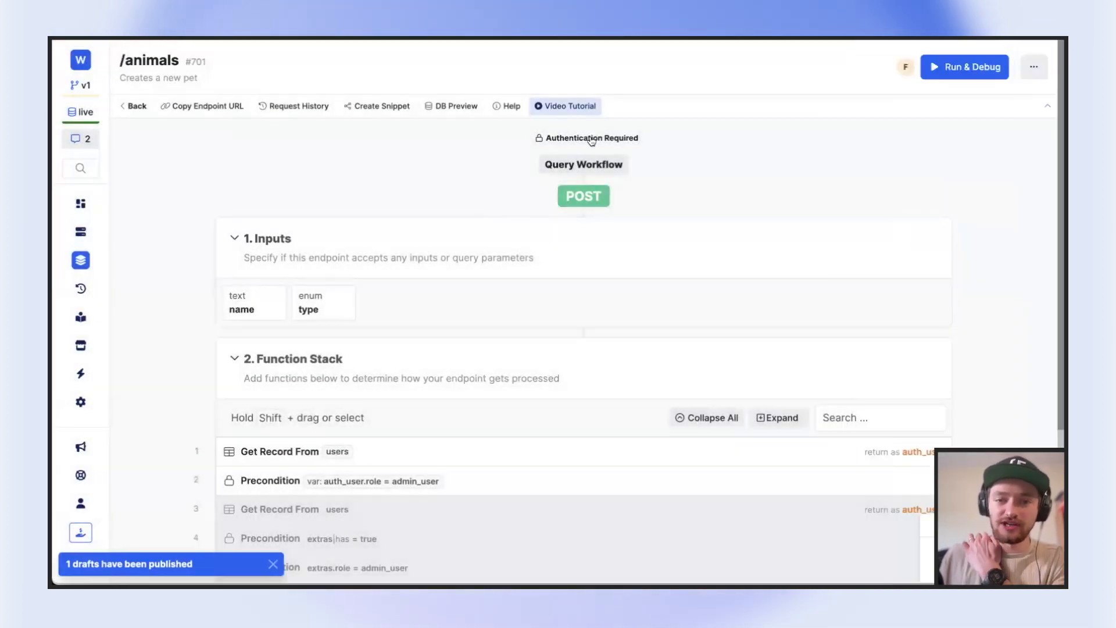
Set the first users Get Record lookup value to the auth id in the POST /animals endpoint, and publish the endpoint
scroll(481, 378, down, 3)
click(435, 366)
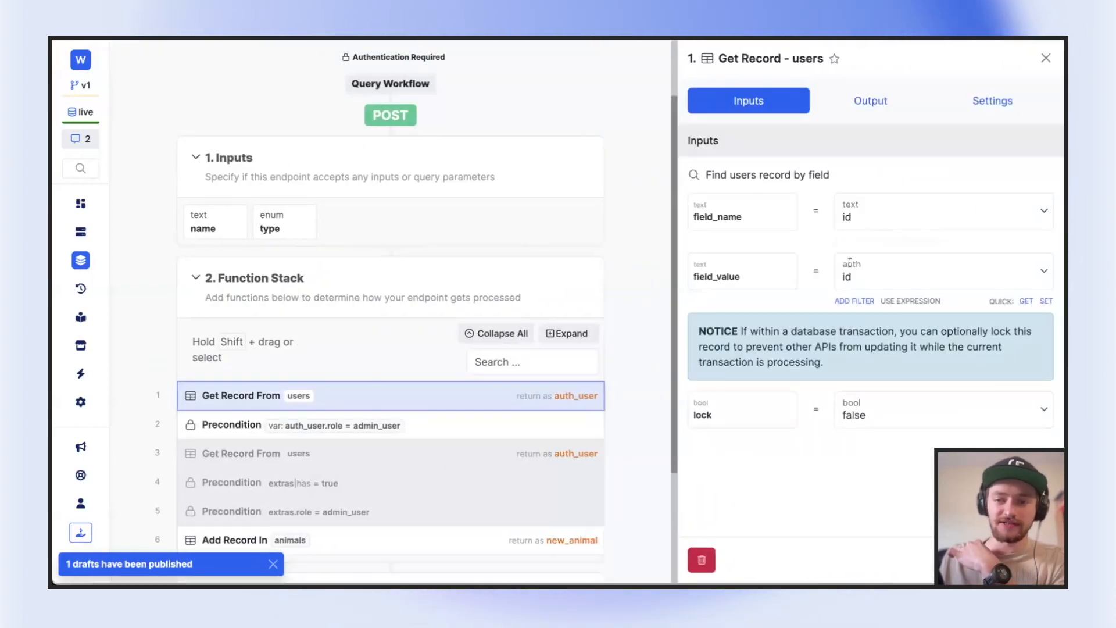
click(850, 263)
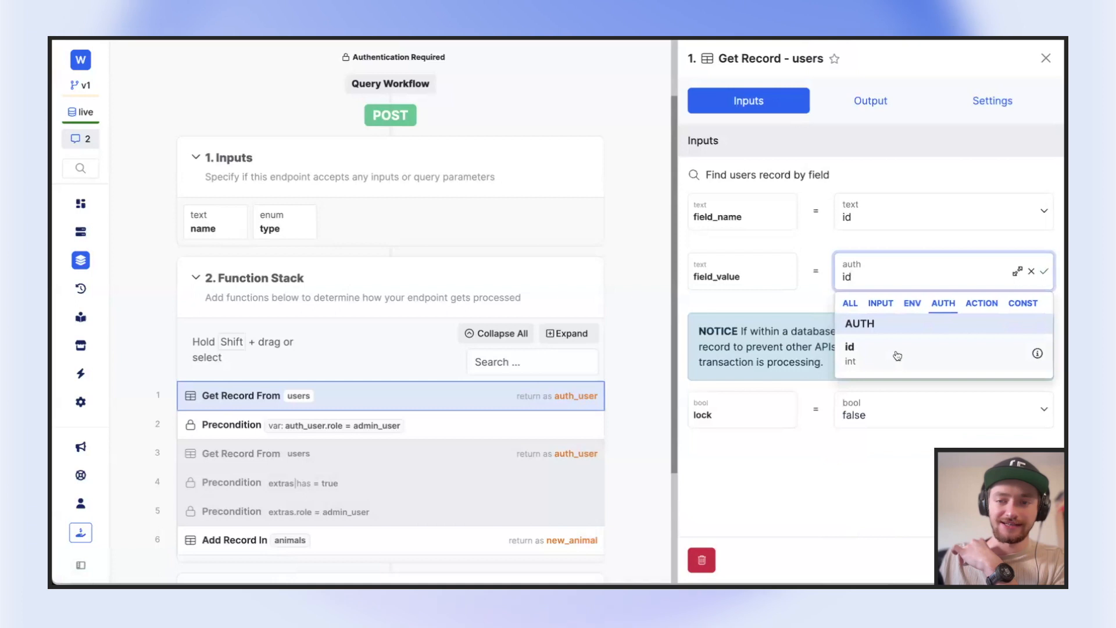
click(897, 355)
scroll(348, 427, down, 2)
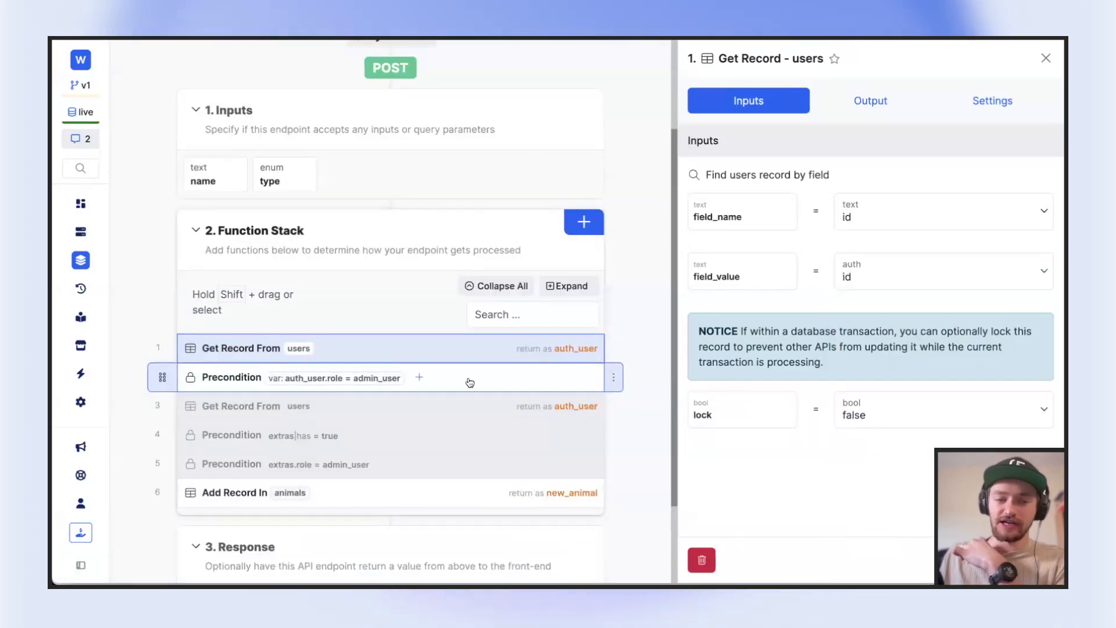
key(Escape)
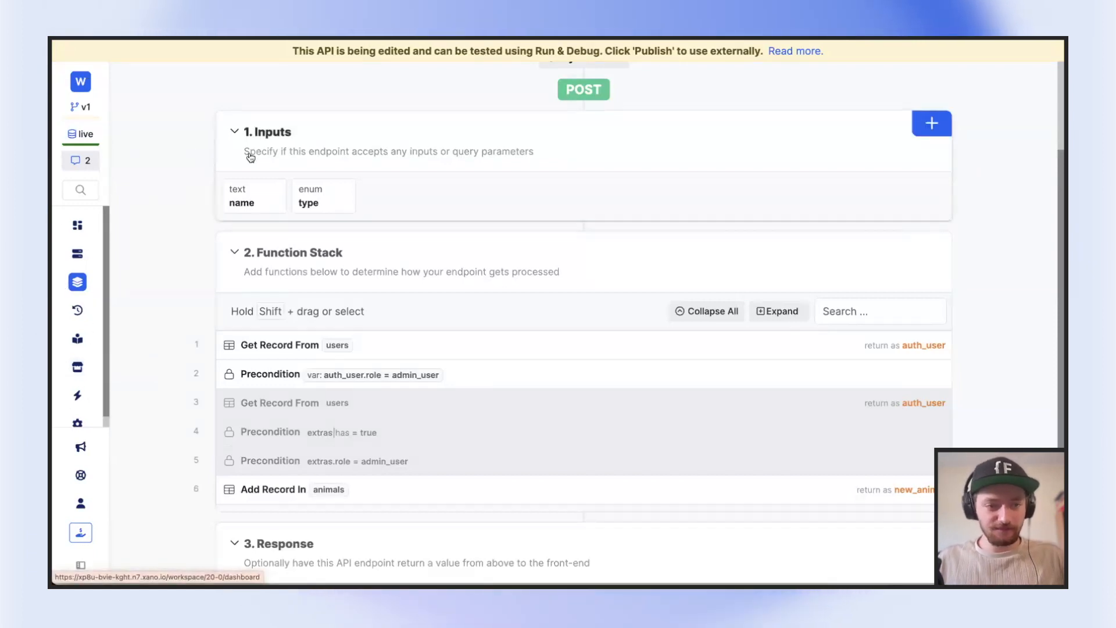
scroll(247, 154, up, 3)
click(984, 87)
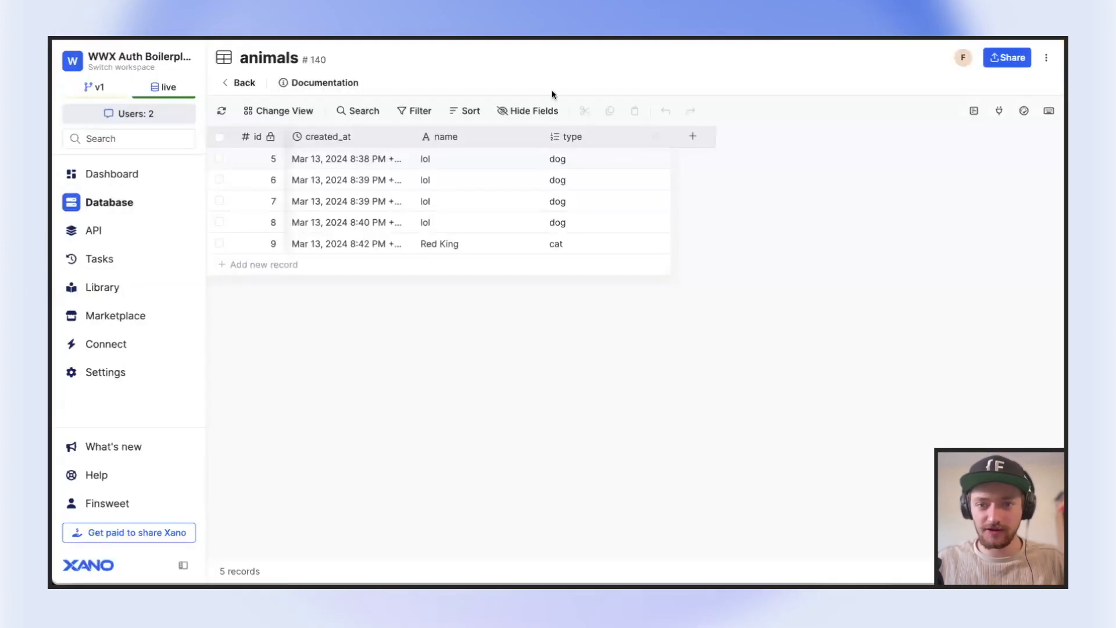
Set the role of the first record in the users table to admin_user
click(236, 88)
click(623, 424)
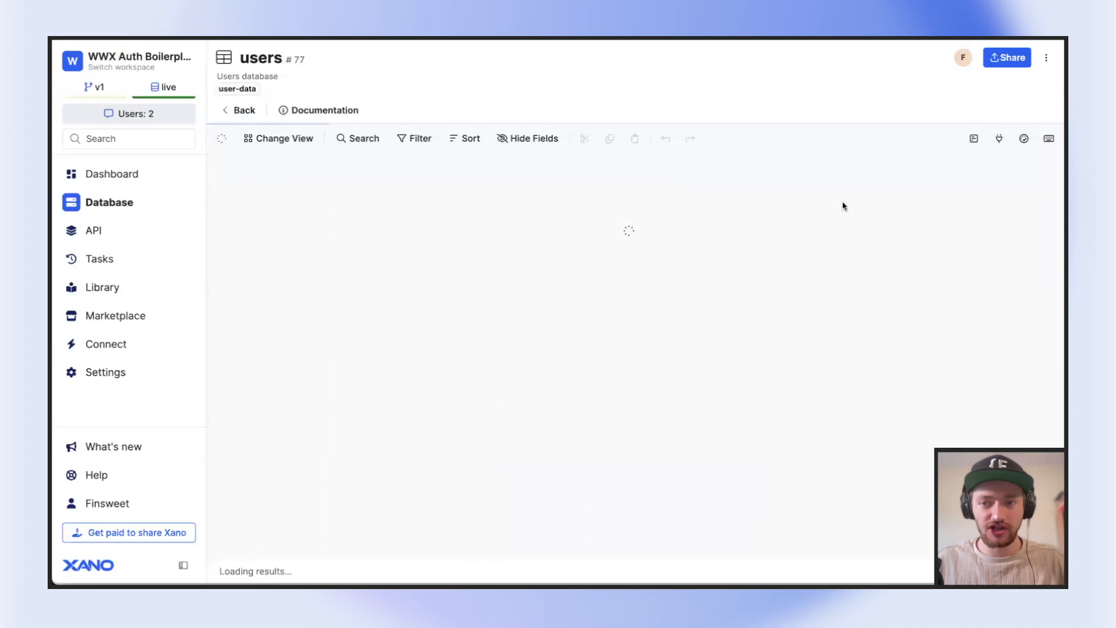
key(Right)
key(Right)
key(Right)
key(Right)
key(Right)
key(Right)
key(Right)
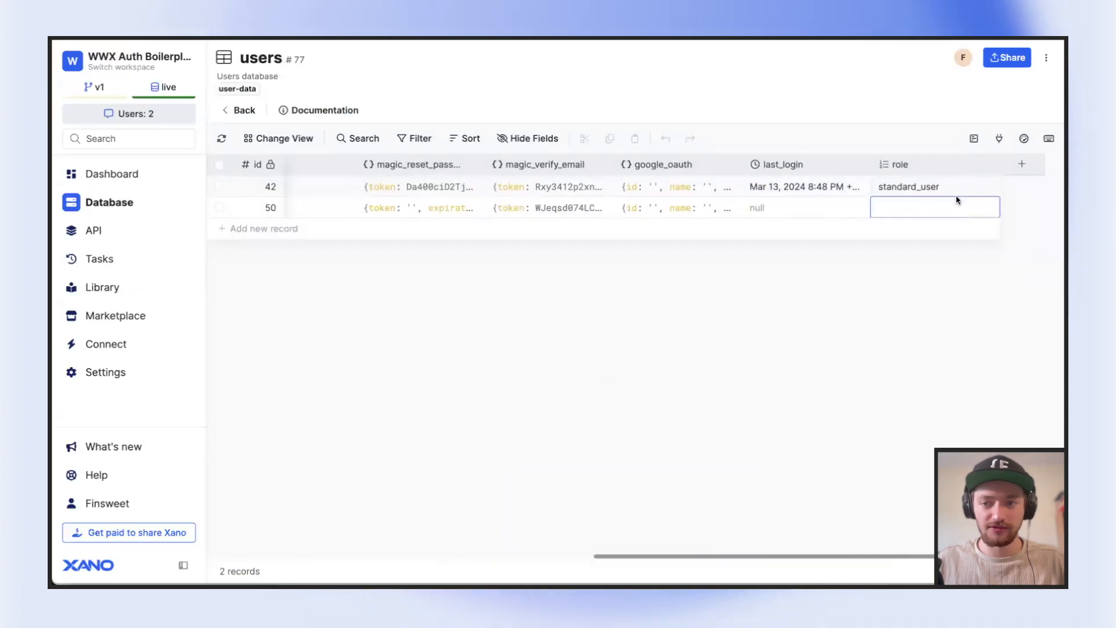
double_click(945, 187)
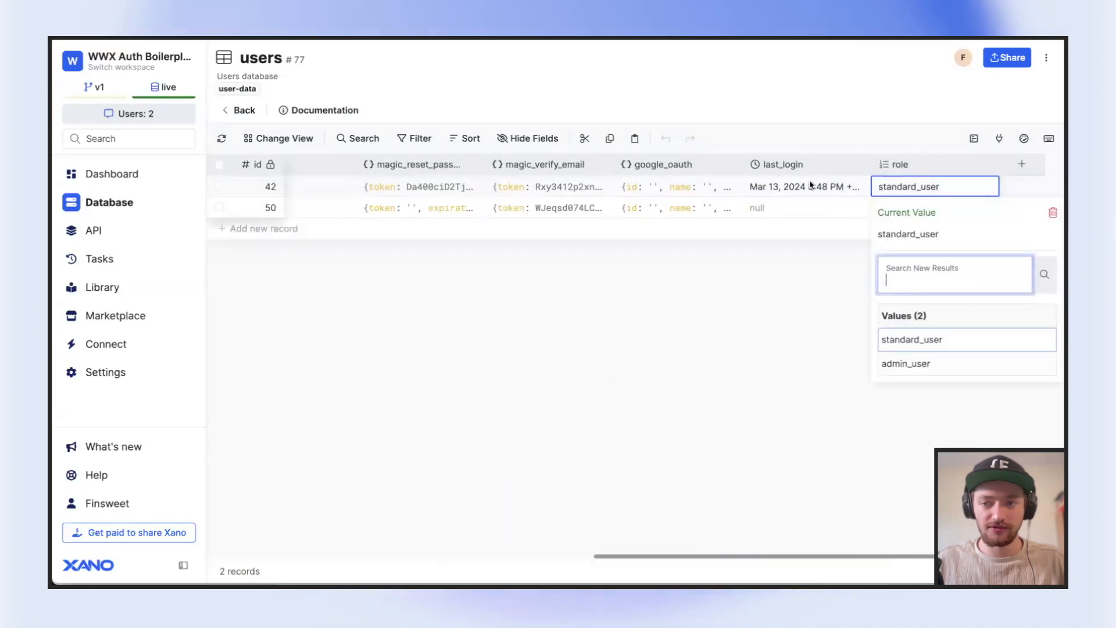
click(921, 367)
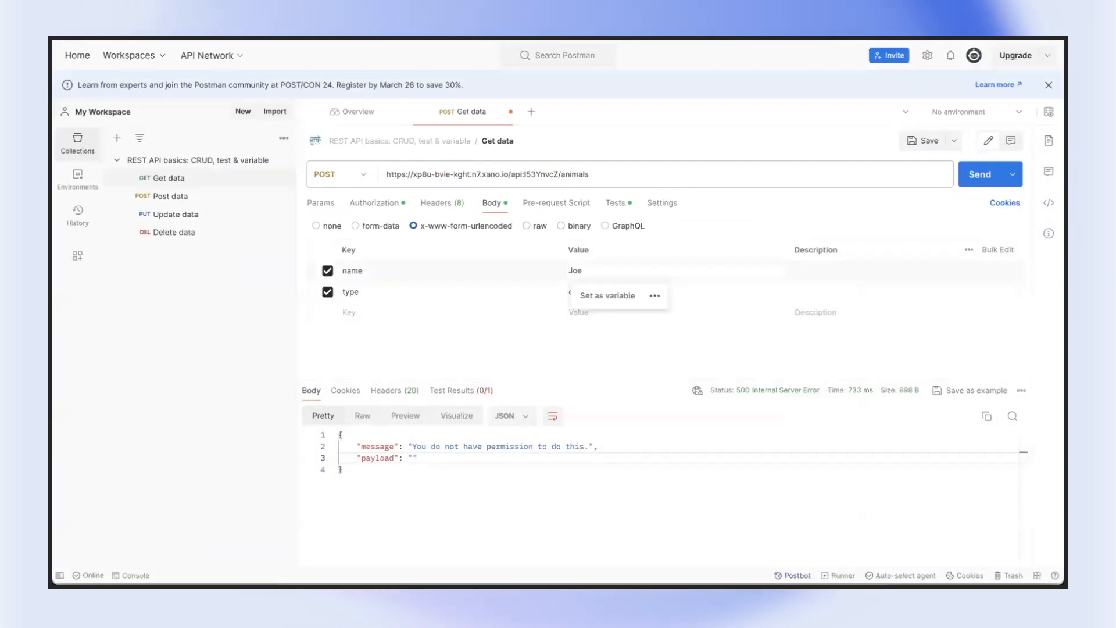
Switch to Postman, send the POST /animals request with name Joe and type dog, and select the JSON response
click(961, 180)
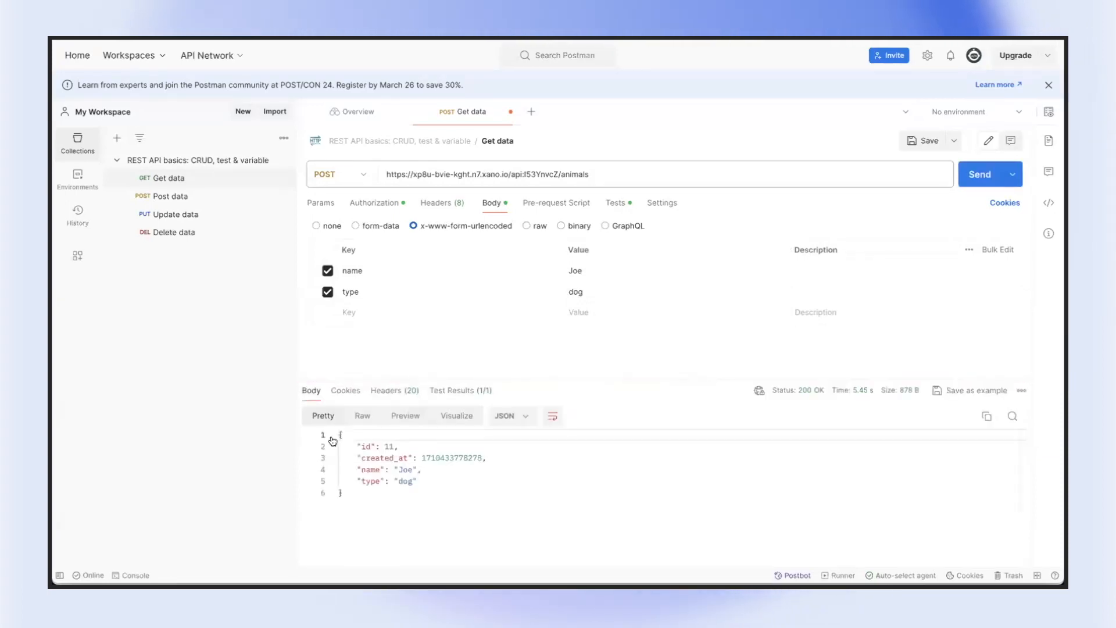
key(ctrl+a)
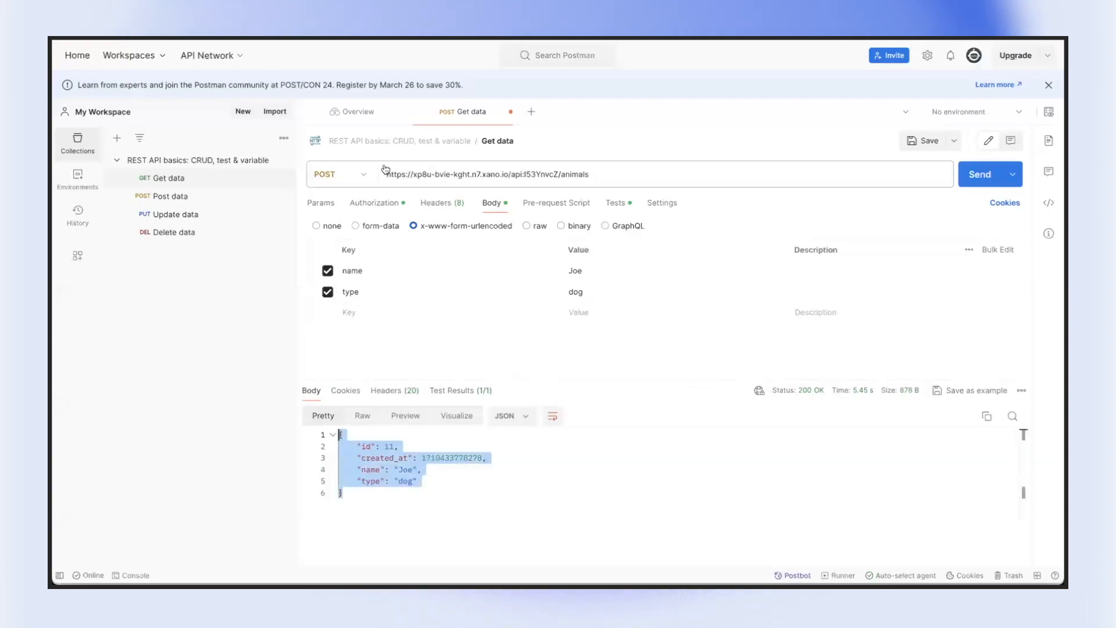
Switch to Xano, open the /log-in endpoint and examine the dbtable, extras, expiration and id settings of its Create Authentication Token function
click(203, 38)
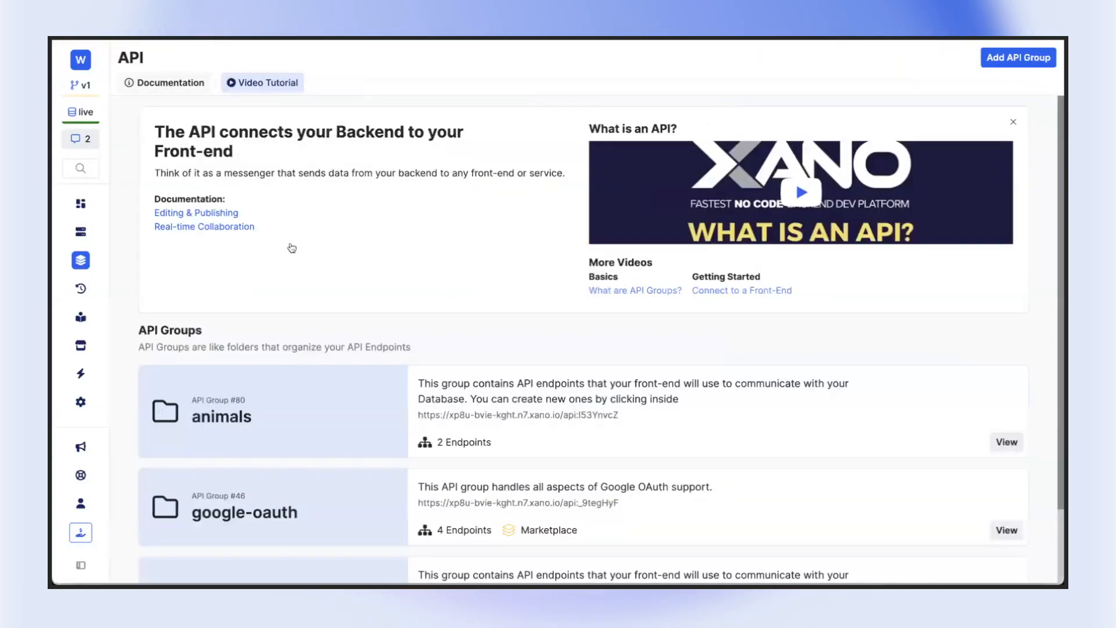
scroll(291, 246, down, 3)
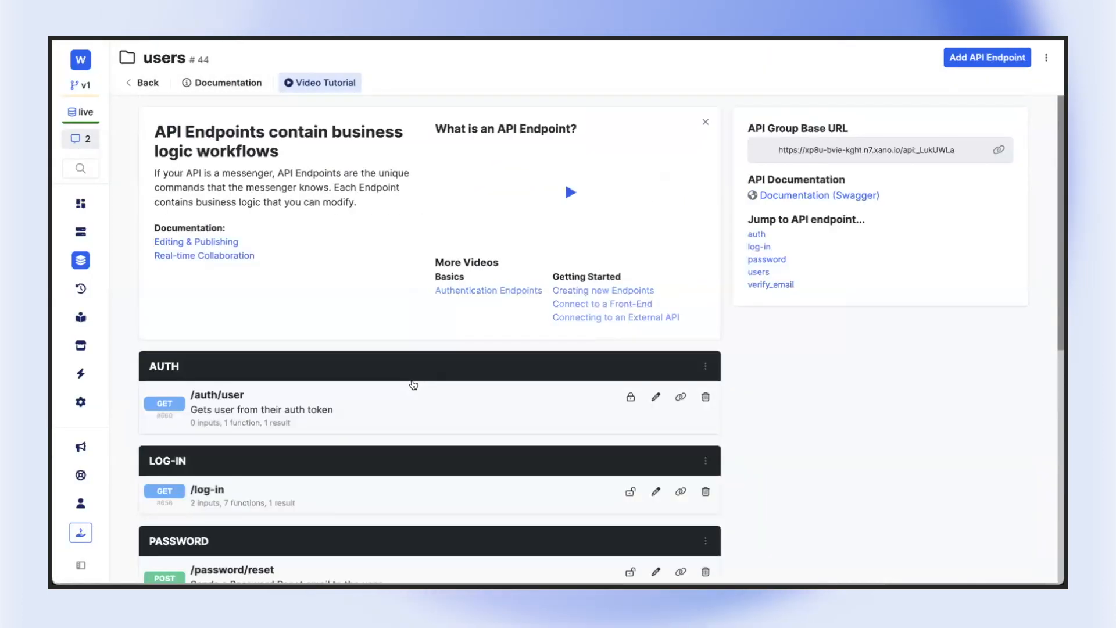
scroll(413, 385, down, 2)
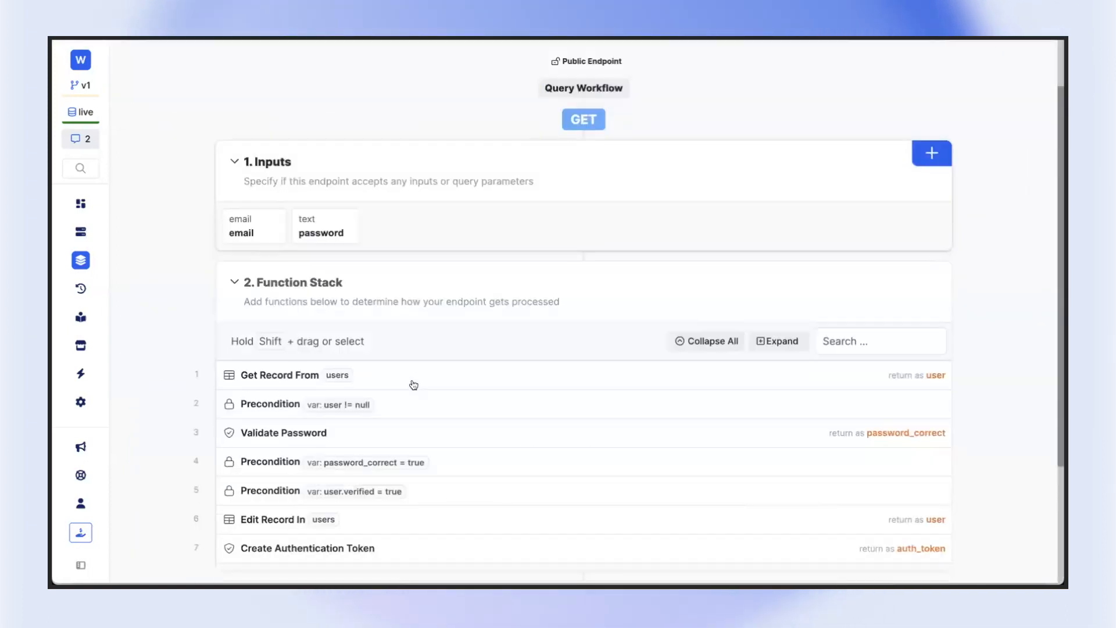
scroll(414, 385, down, 3)
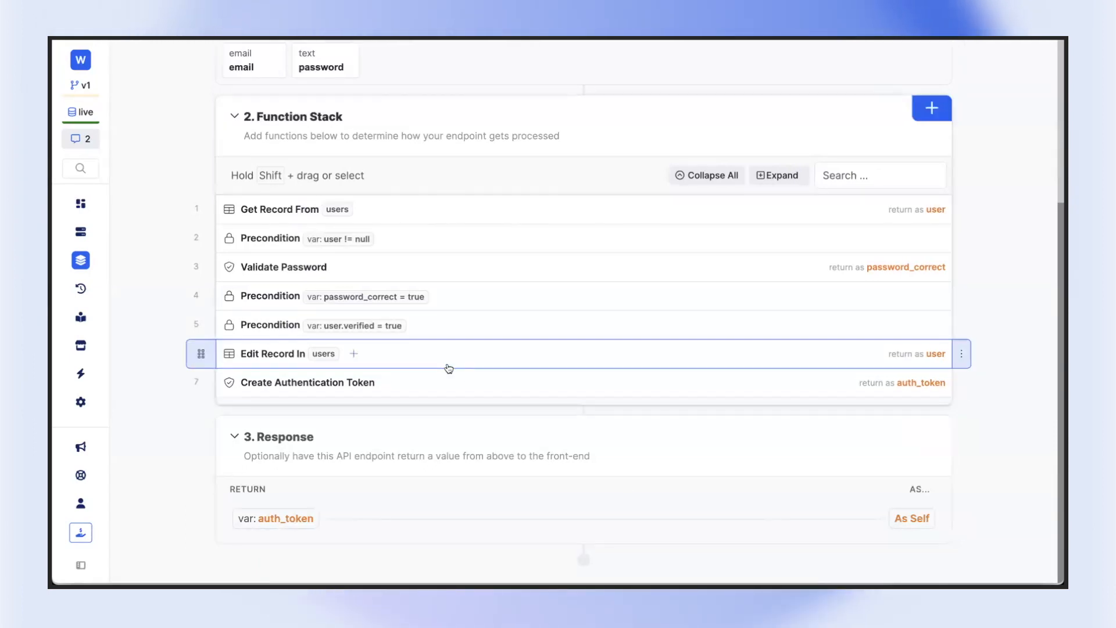
click(453, 383)
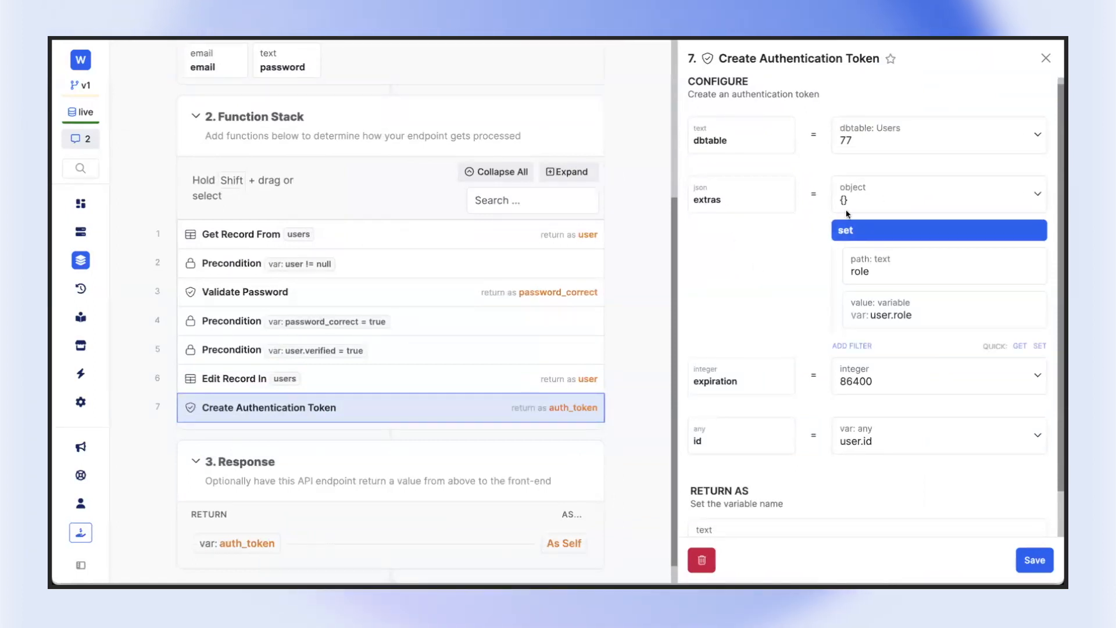
click(879, 134)
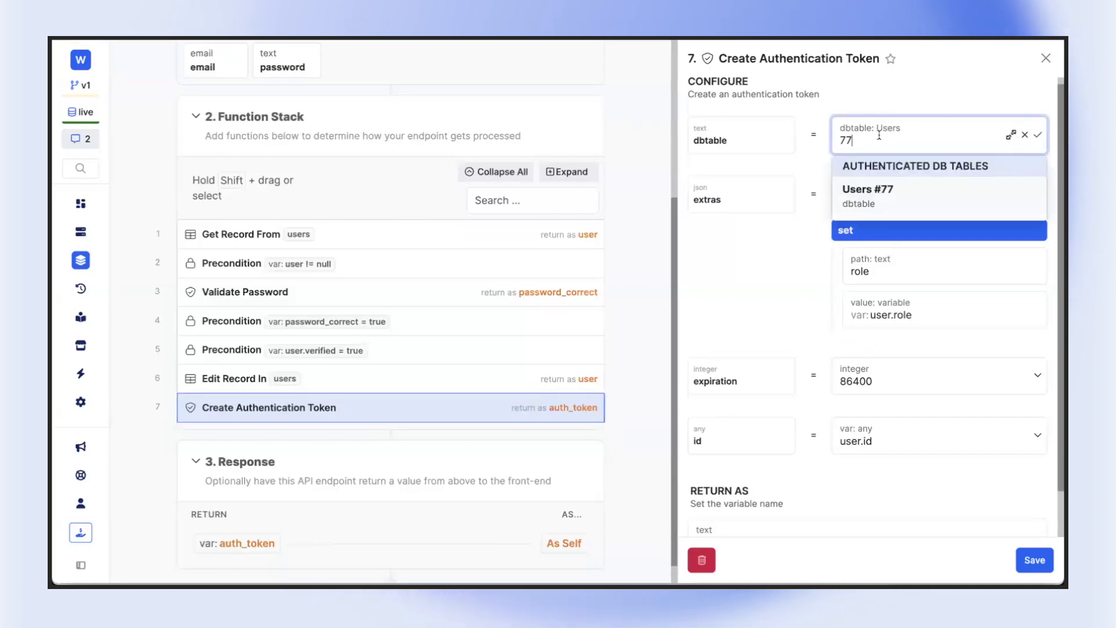
click(892, 109)
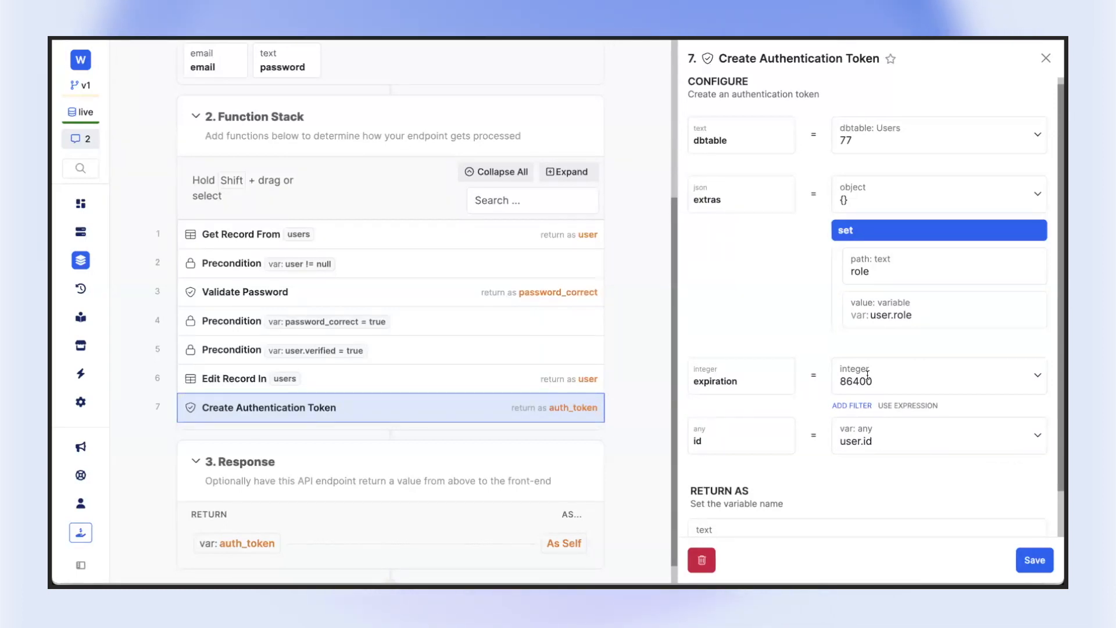
click(883, 439)
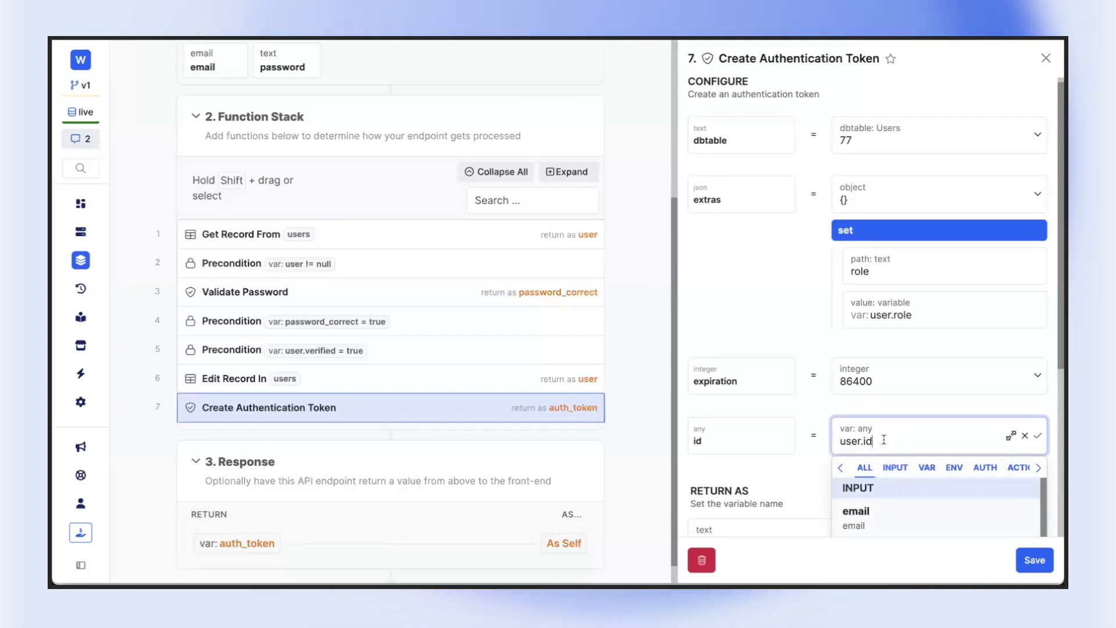
click(791, 216)
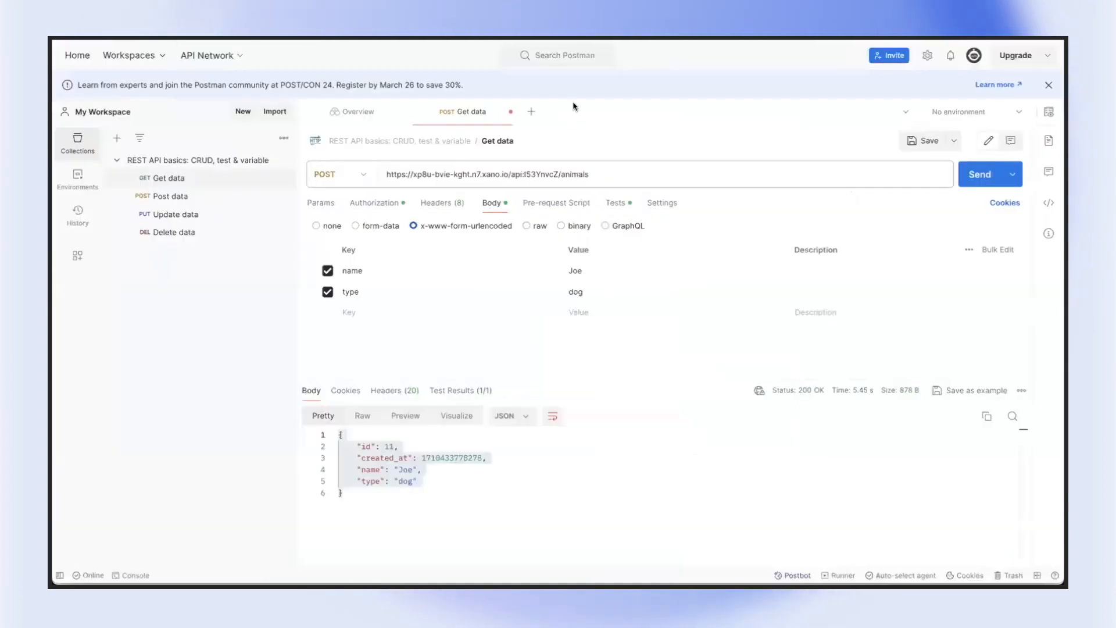
Switch to Postman and select the bearer token in the request's authorization settings
click(453, 204)
click(499, 207)
click(374, 203)
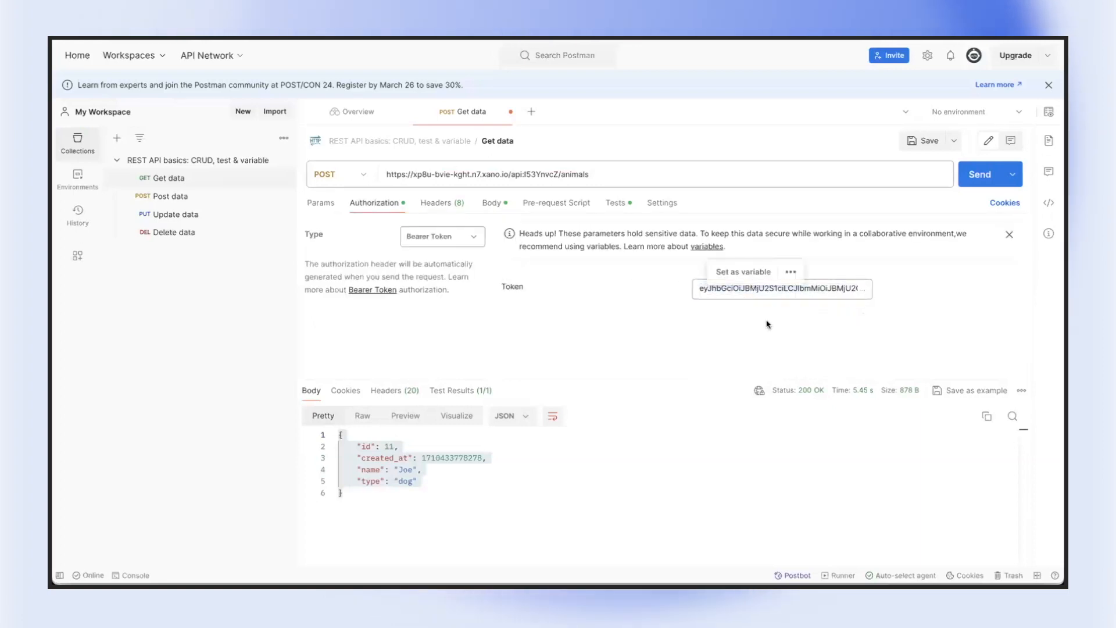
double_click(767, 291)
triple_click(767, 293)
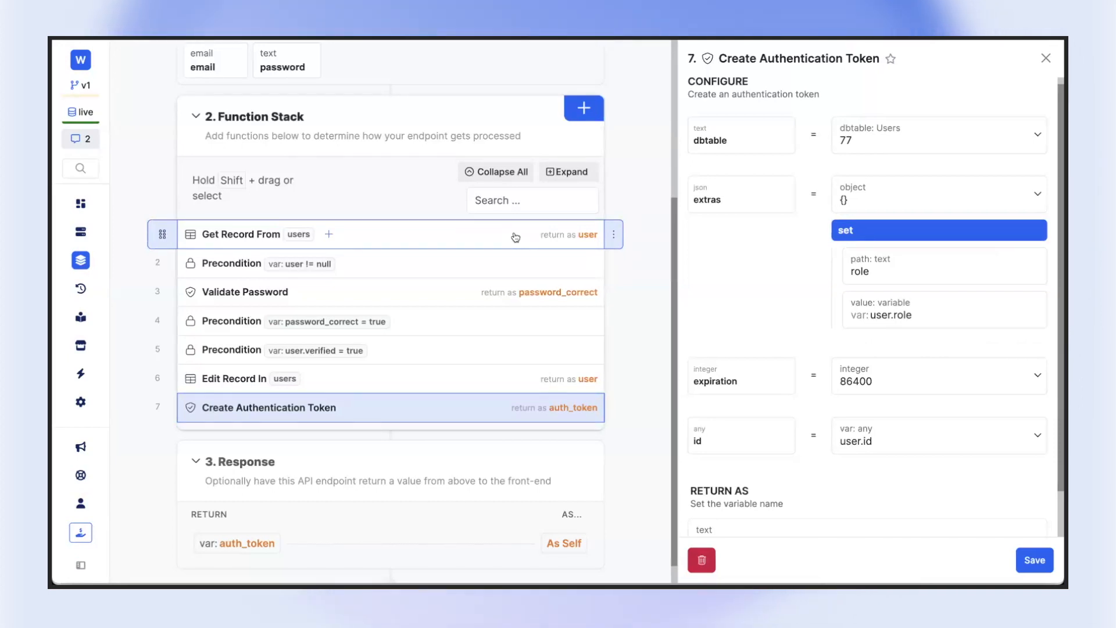
Back in Xano, remove the set filter from the extras of the Create Authentication Token function
drag(914, 319, 866, 316)
key(Escape)
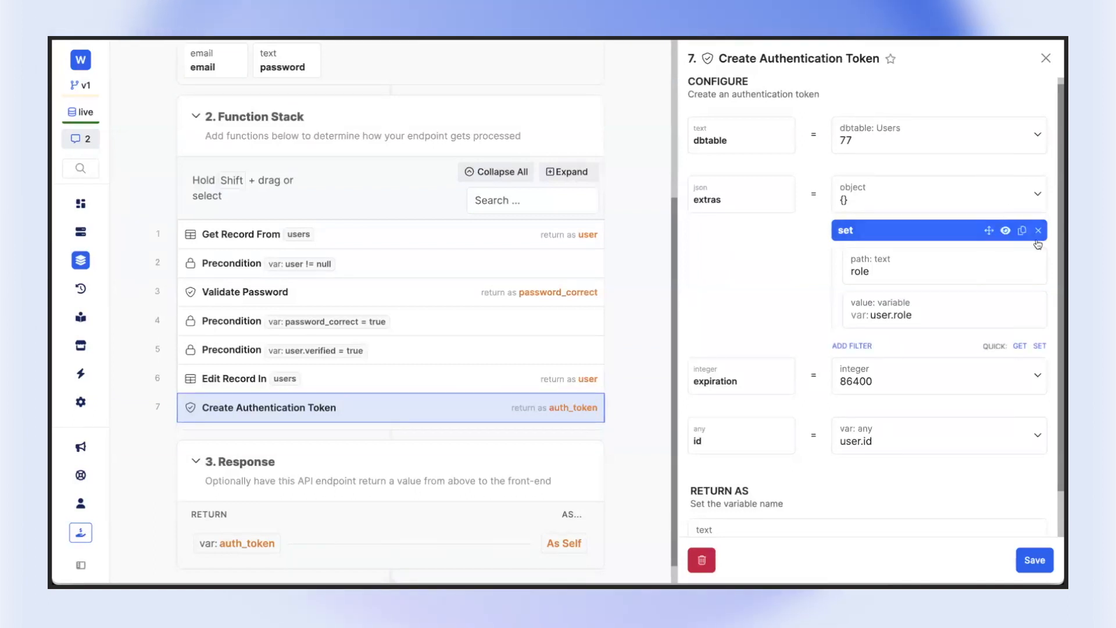
click(1040, 230)
click(682, 150)
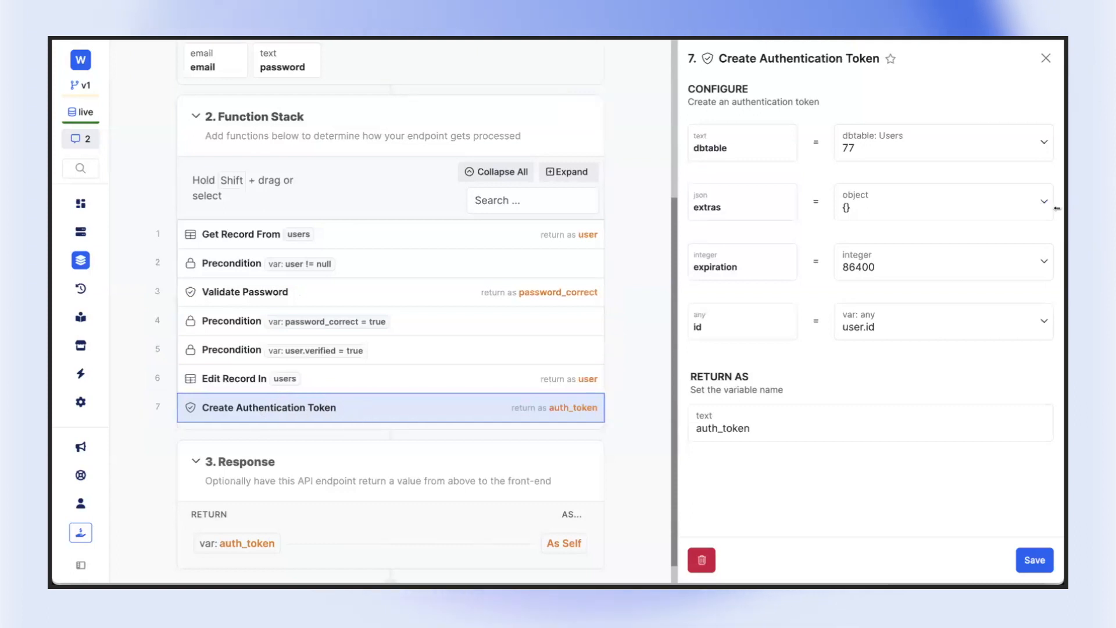
Add a set filter to the token's extras with path role and value user.role, and save the function
click(1046, 231)
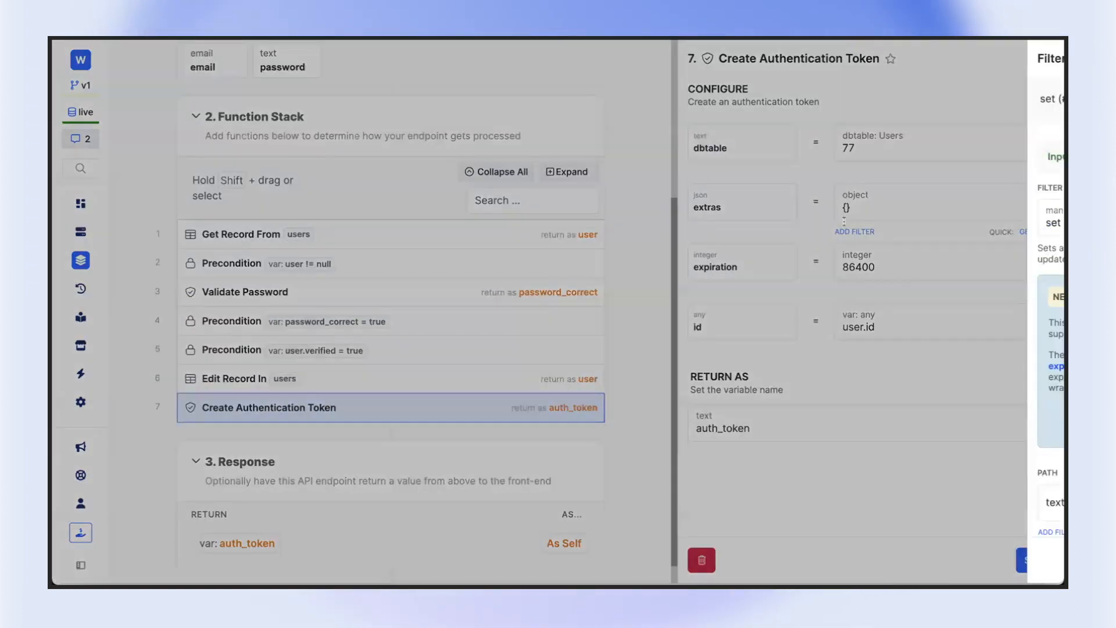
click(835, 369)
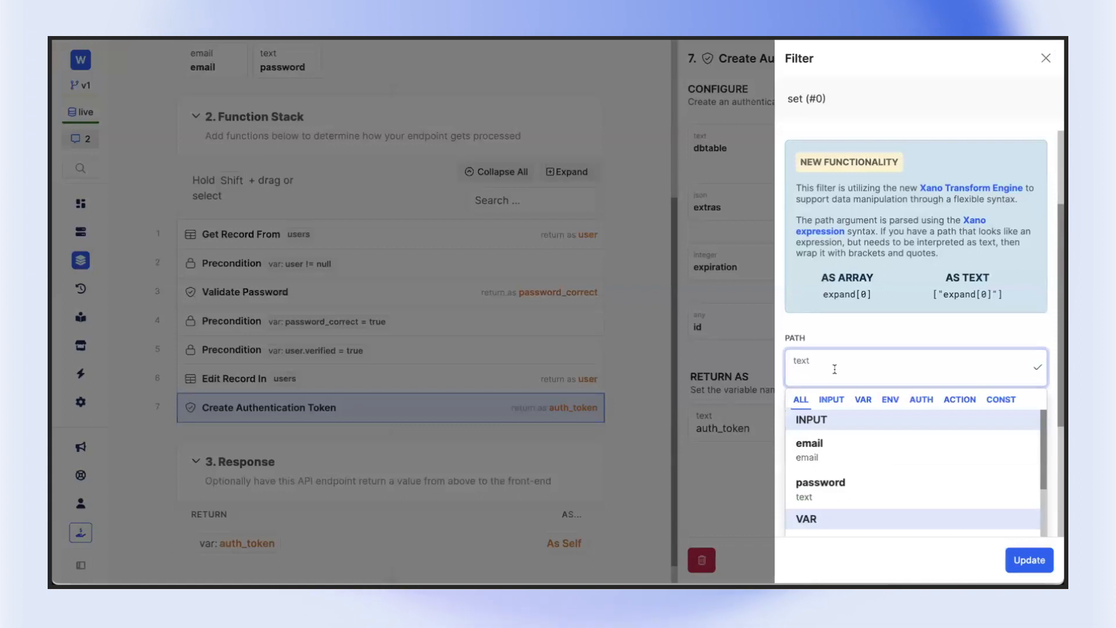
text(role)
click(807, 343)
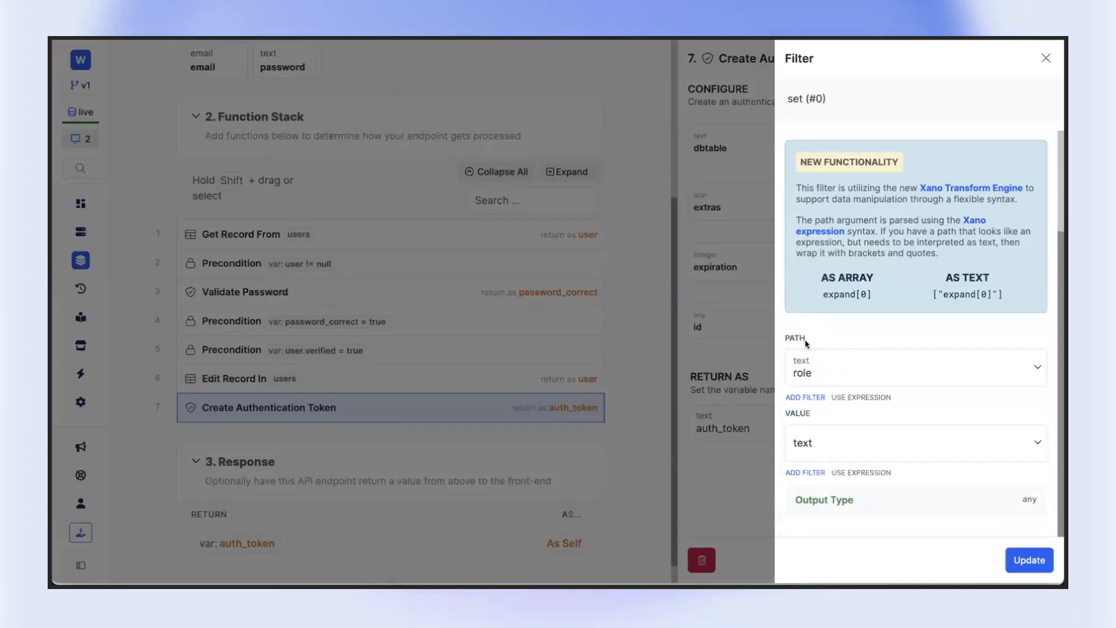
click(819, 438)
text(user.role)
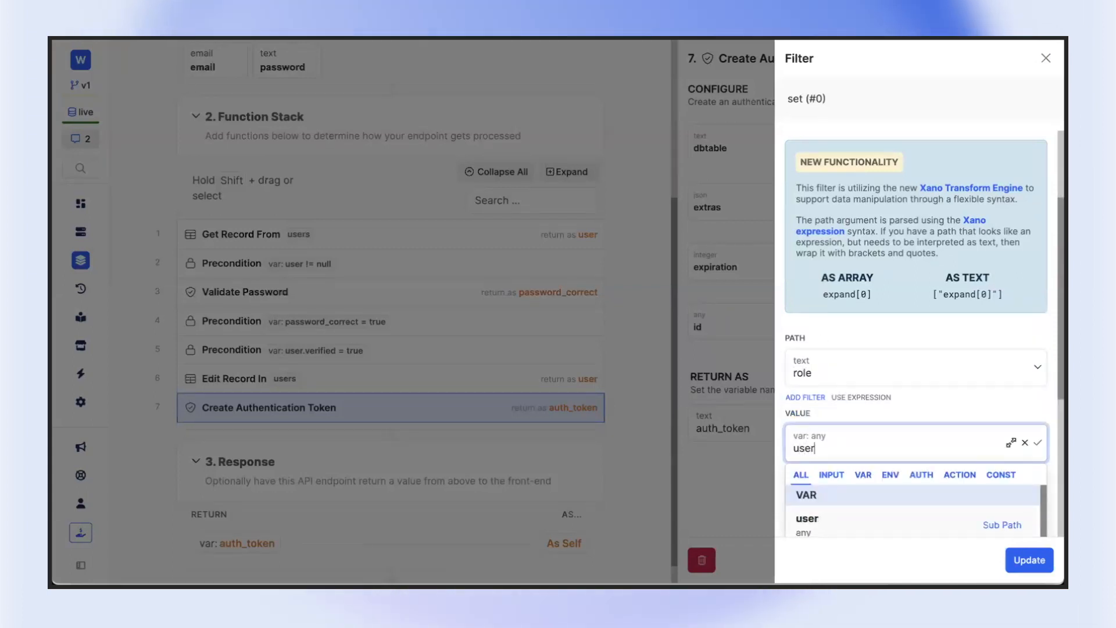
click(907, 335)
click(1028, 554)
click(1030, 553)
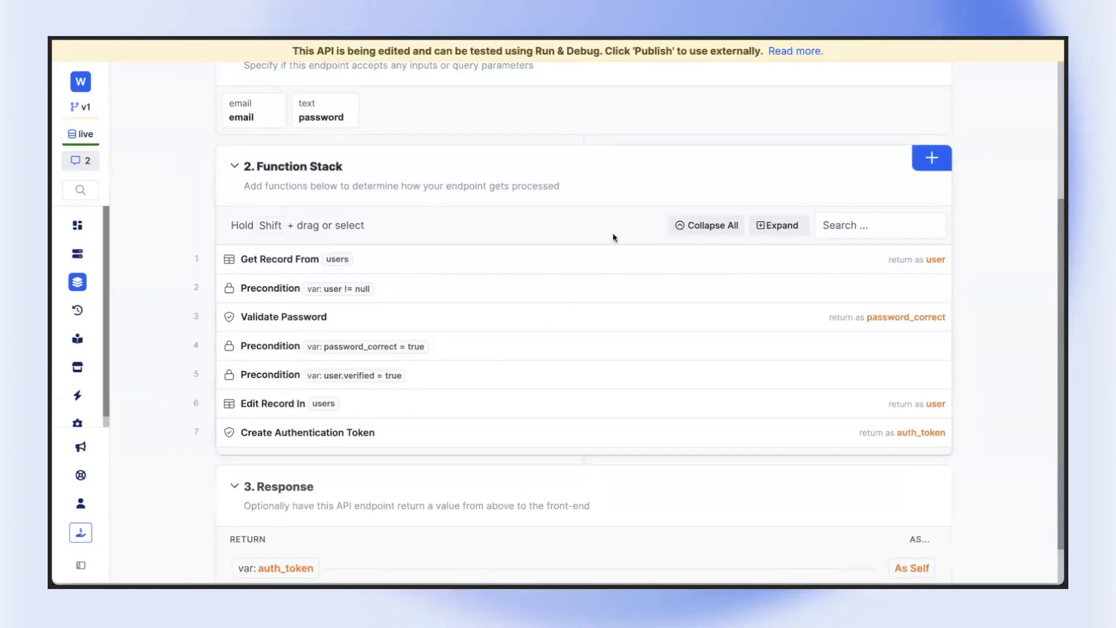
Publish the /log-in endpoint without a publish message
scroll(613, 238, up, 4)
click(985, 83)
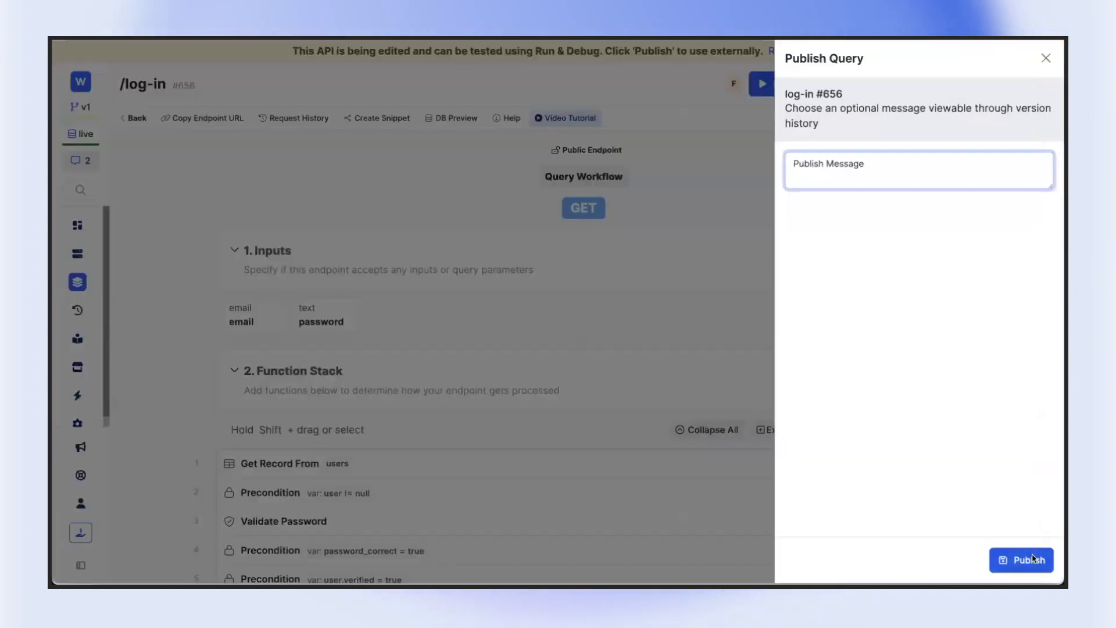
click(1028, 560)
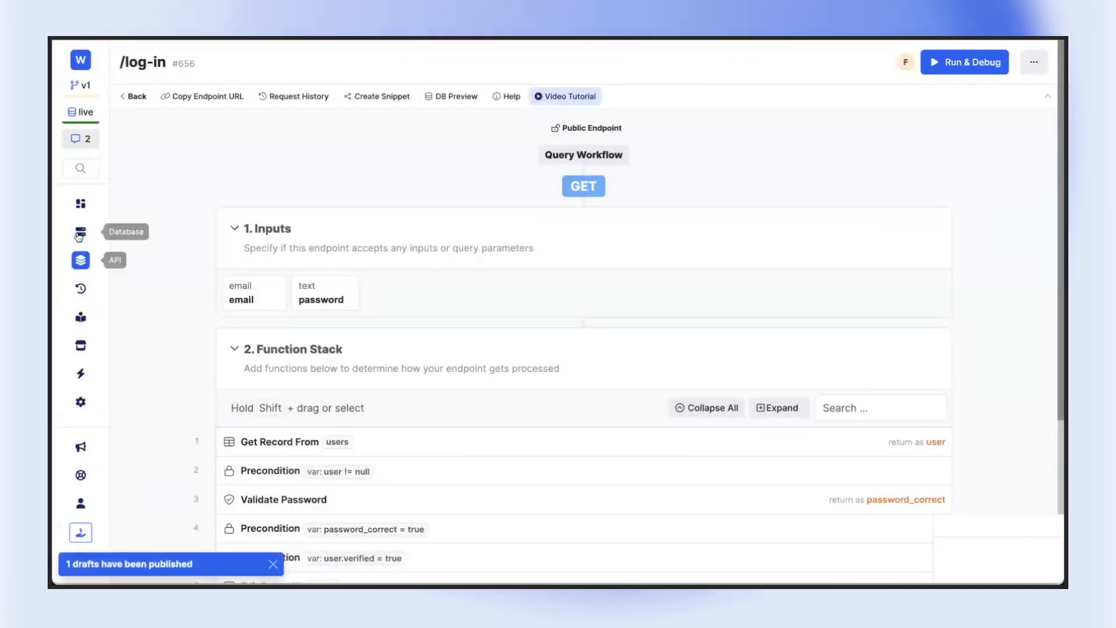
In the POST /animals endpoint of the animals group, disable the first Get Record From users function and the auth_user.role precondition
click(81, 259)
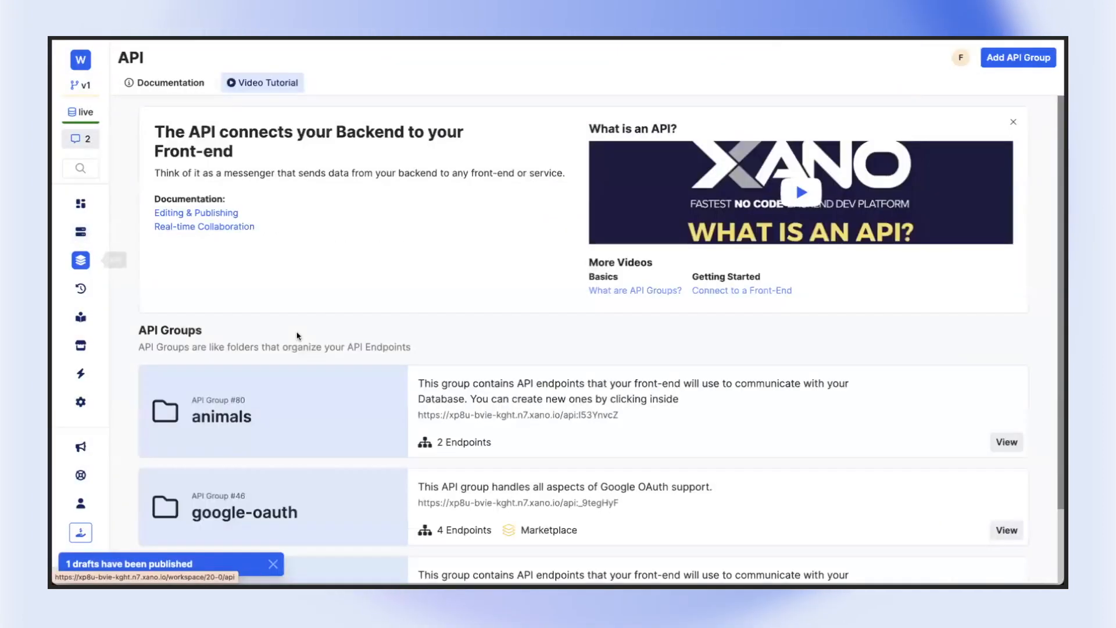
click(295, 370)
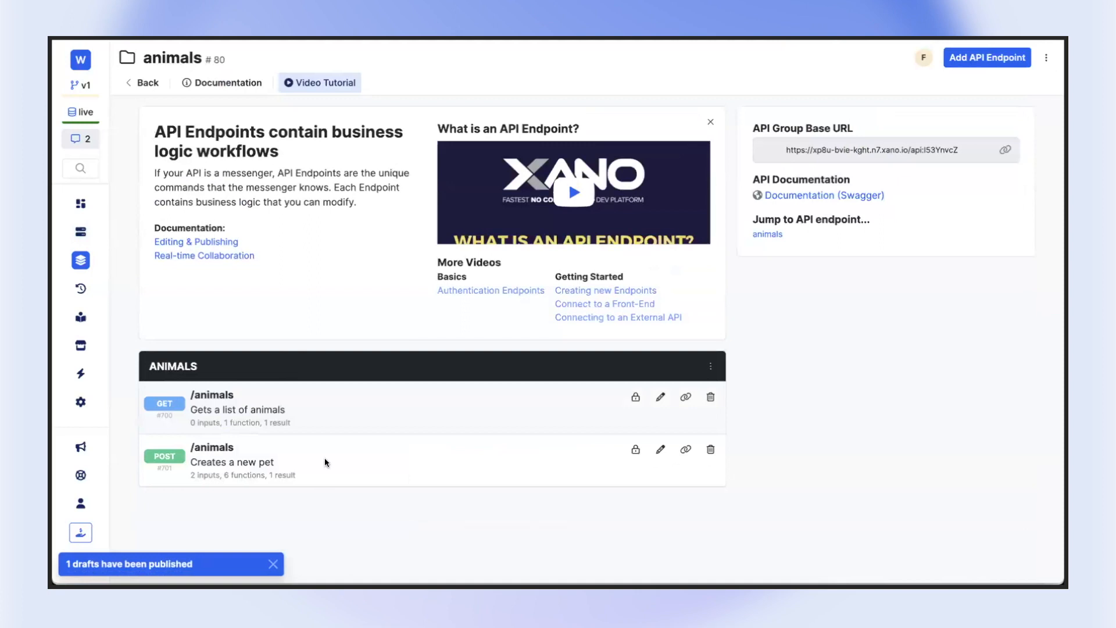
click(324, 459)
scroll(483, 469, down, 4)
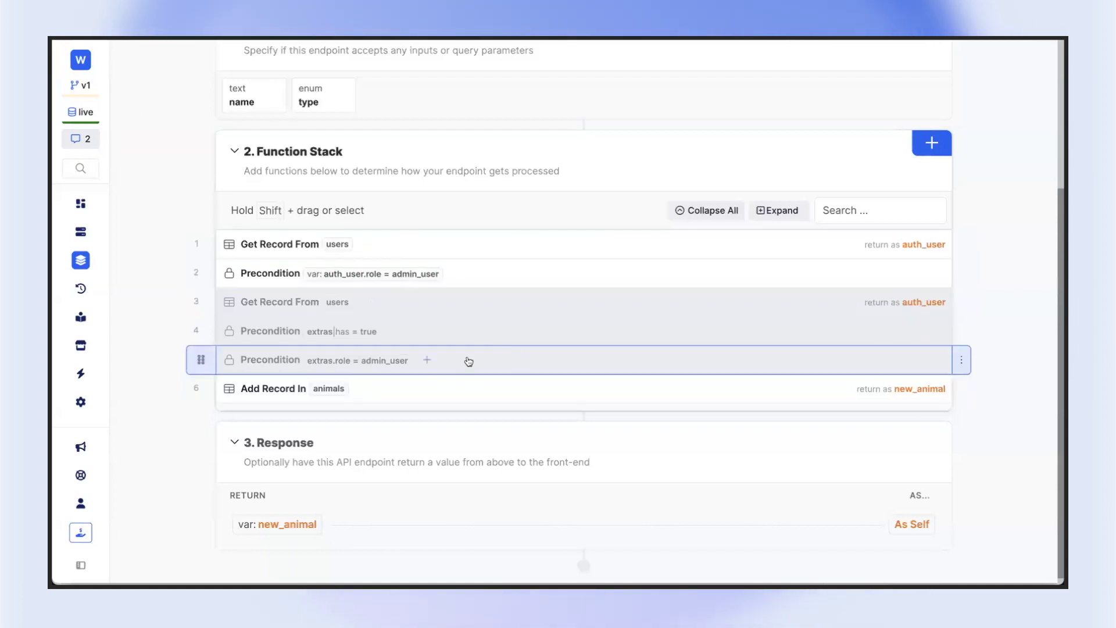
click(954, 244)
click(861, 287)
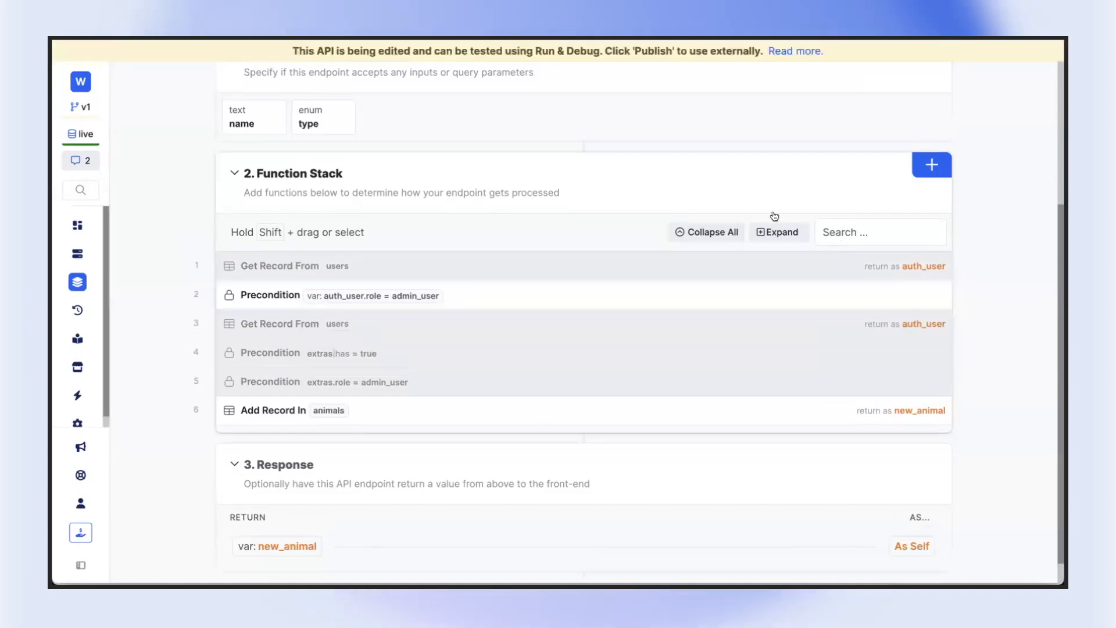
click(962, 295)
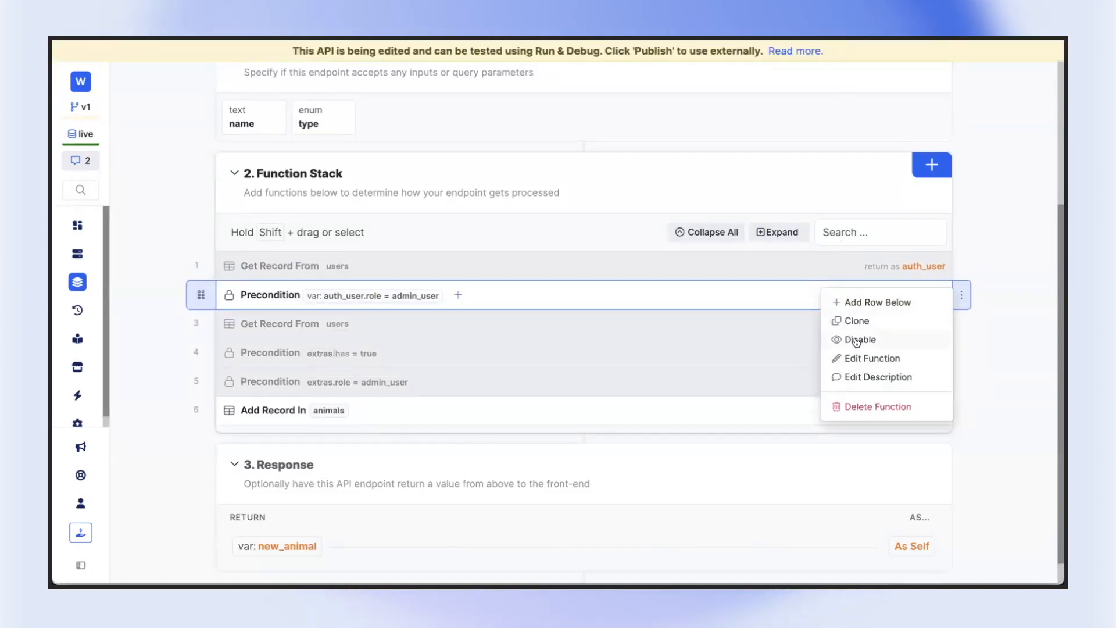
click(853, 339)
right_click(887, 323)
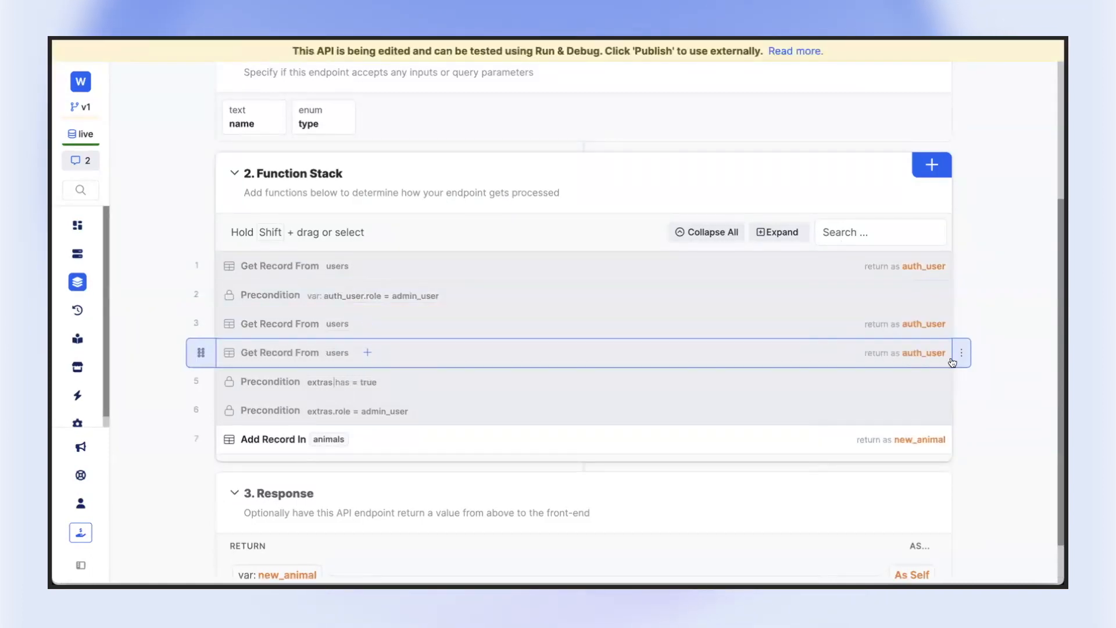
click(960, 354)
click(870, 463)
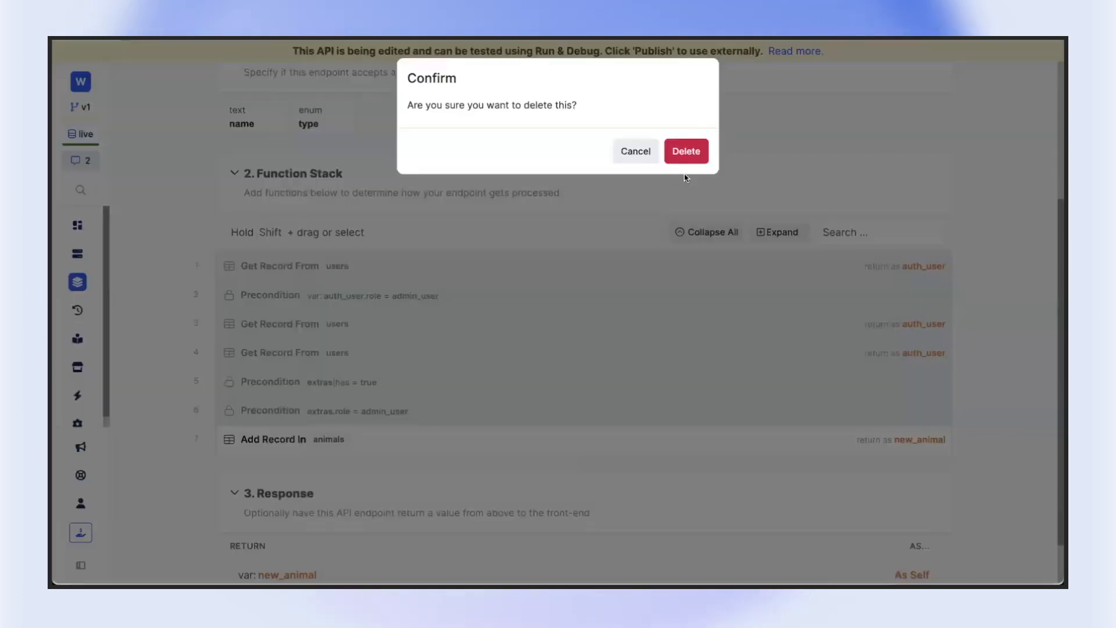
click(686, 150)
Enable the second Get Record From users function and both extras preconditions in the function stack
click(962, 324)
click(927, 321)
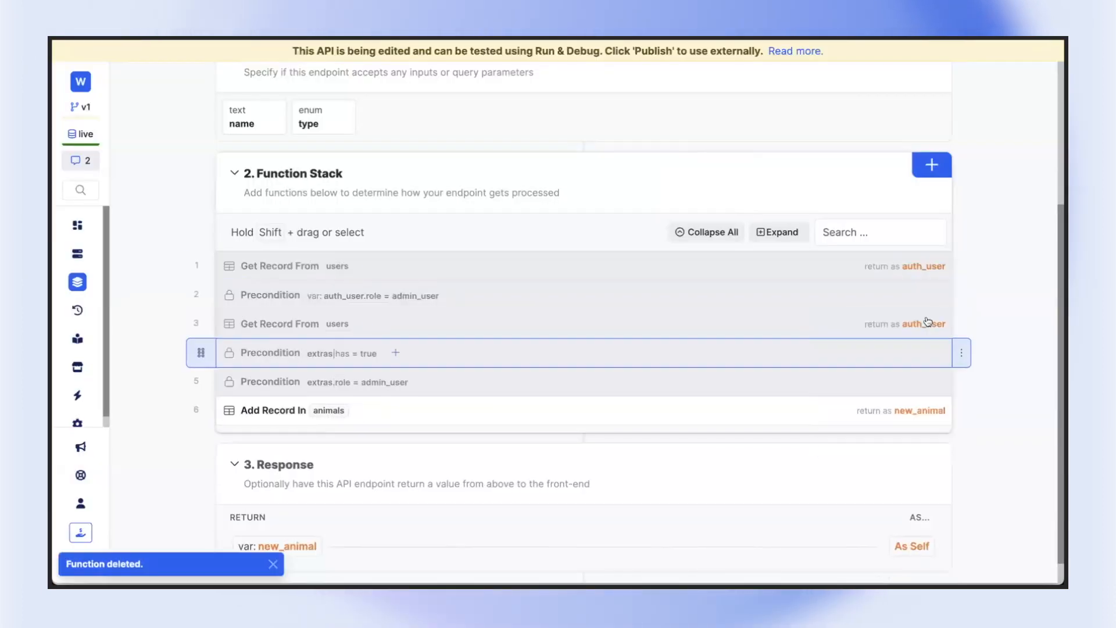
click(962, 353)
click(866, 397)
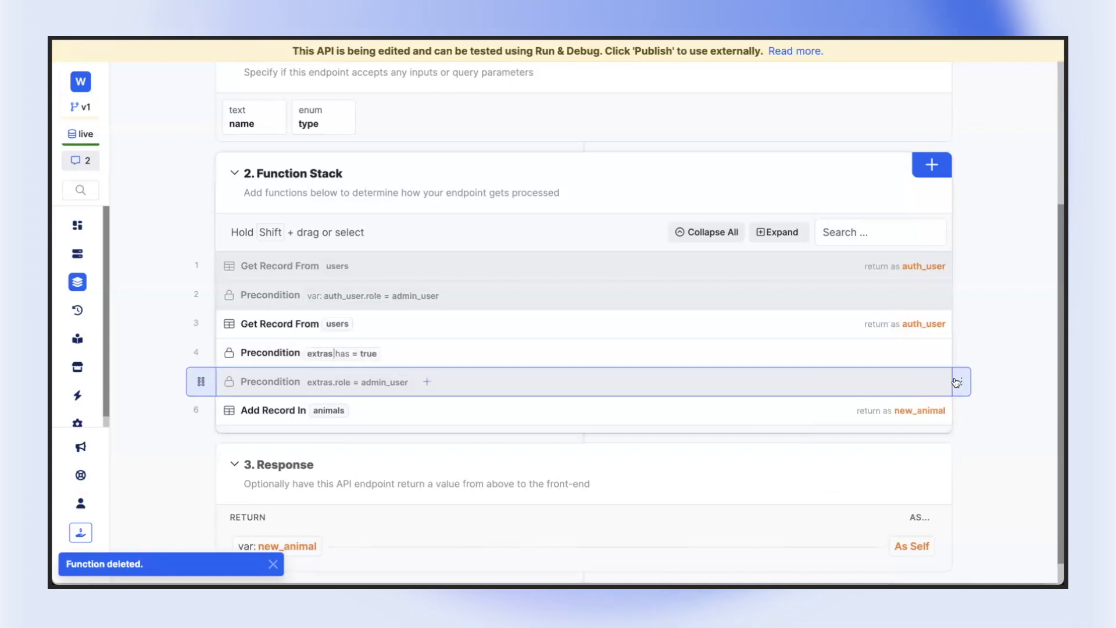
click(961, 381)
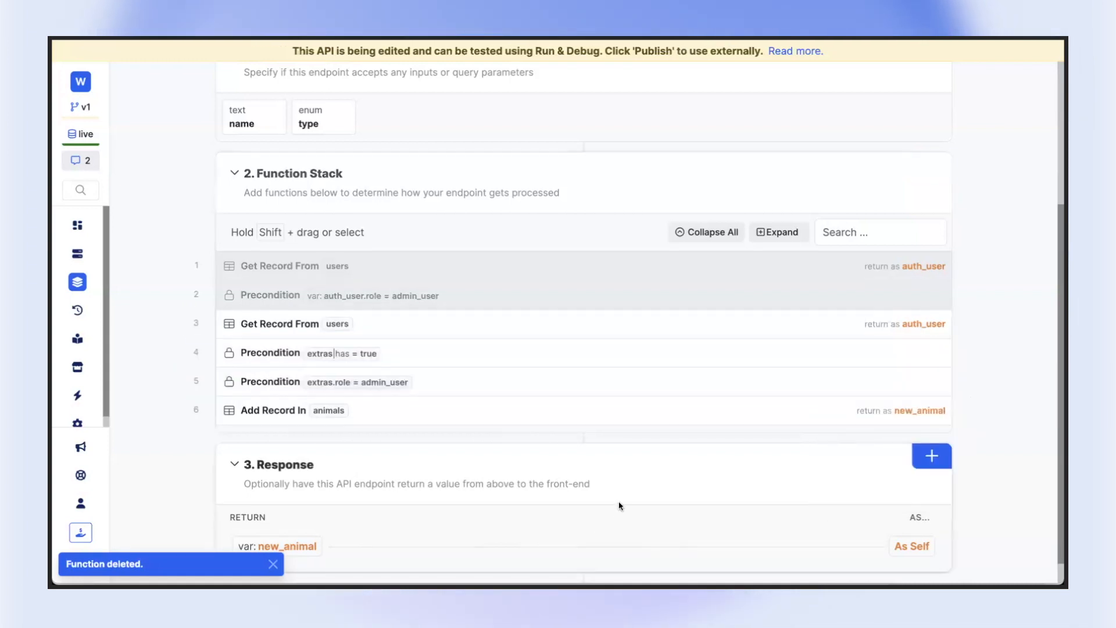
Reselect the auth variable extras in the expression of the precondition that checks for the role path, and save the expression
click(461, 325)
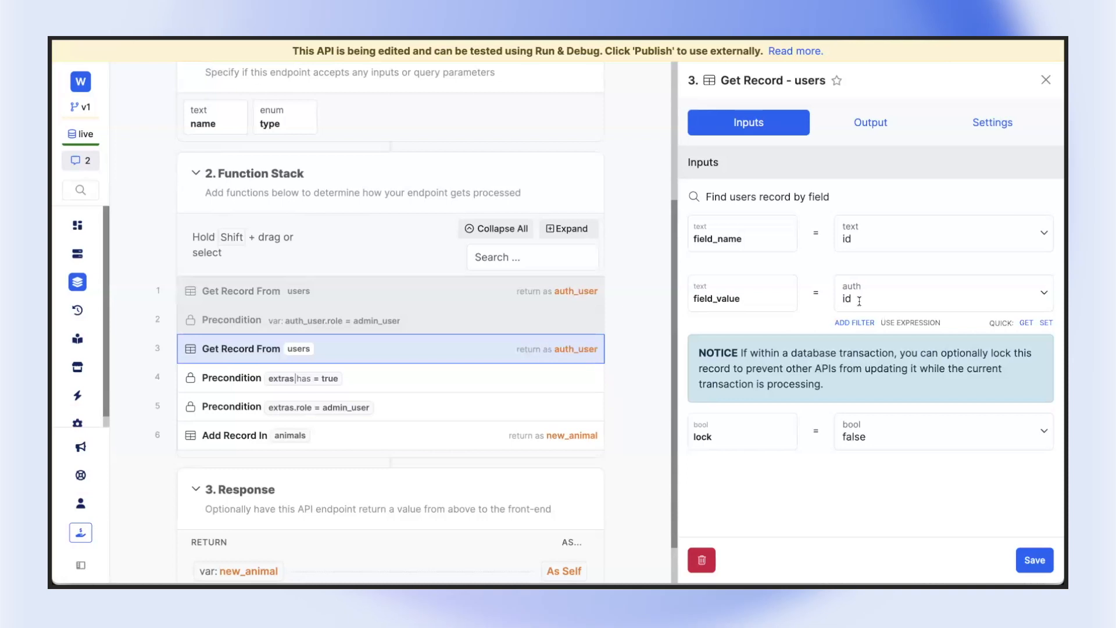
click(524, 378)
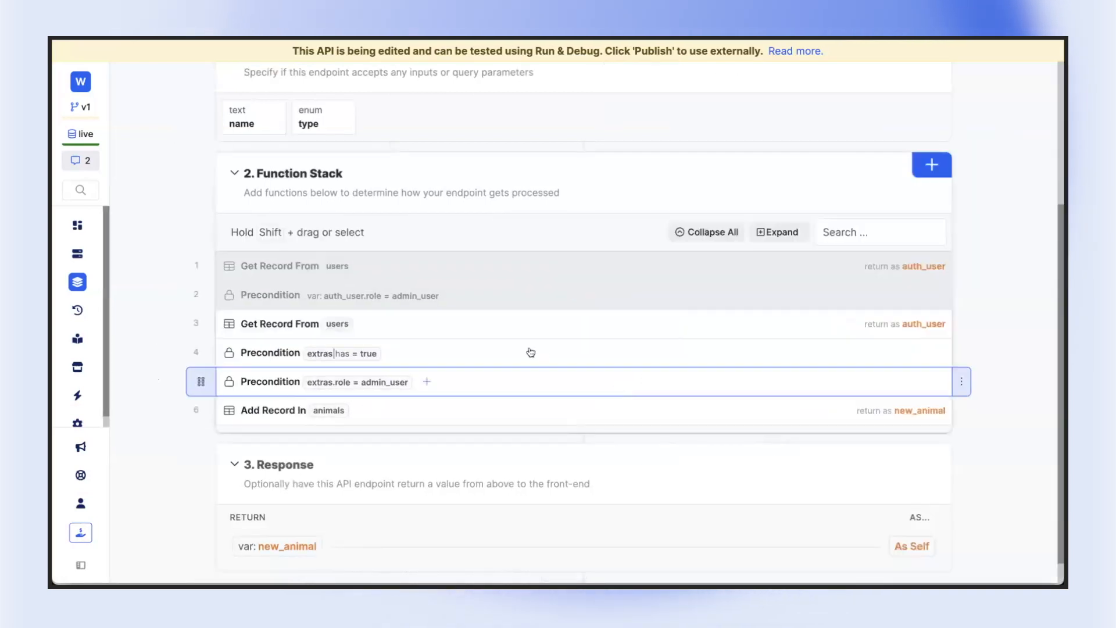
click(1040, 186)
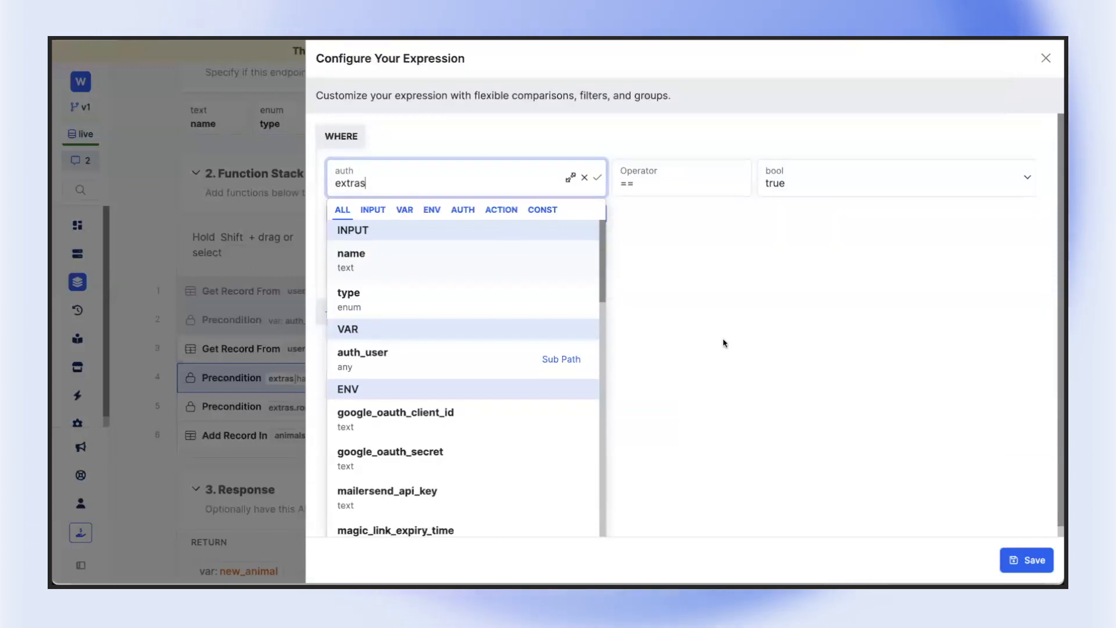
click(724, 343)
click(342, 183)
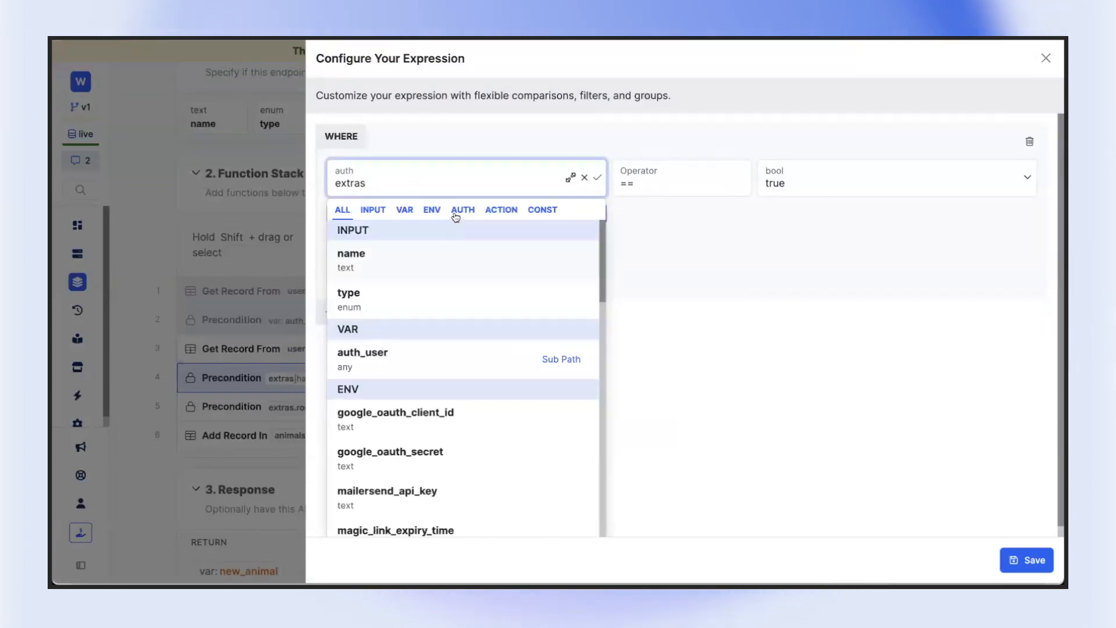
click(457, 215)
key(BackSpace)
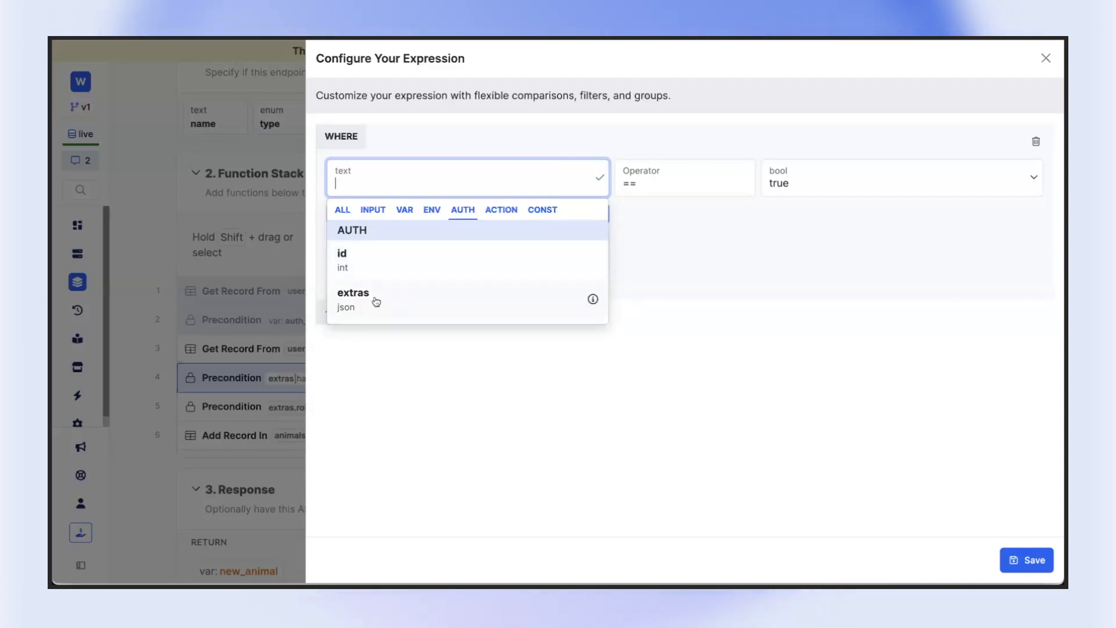
click(376, 301)
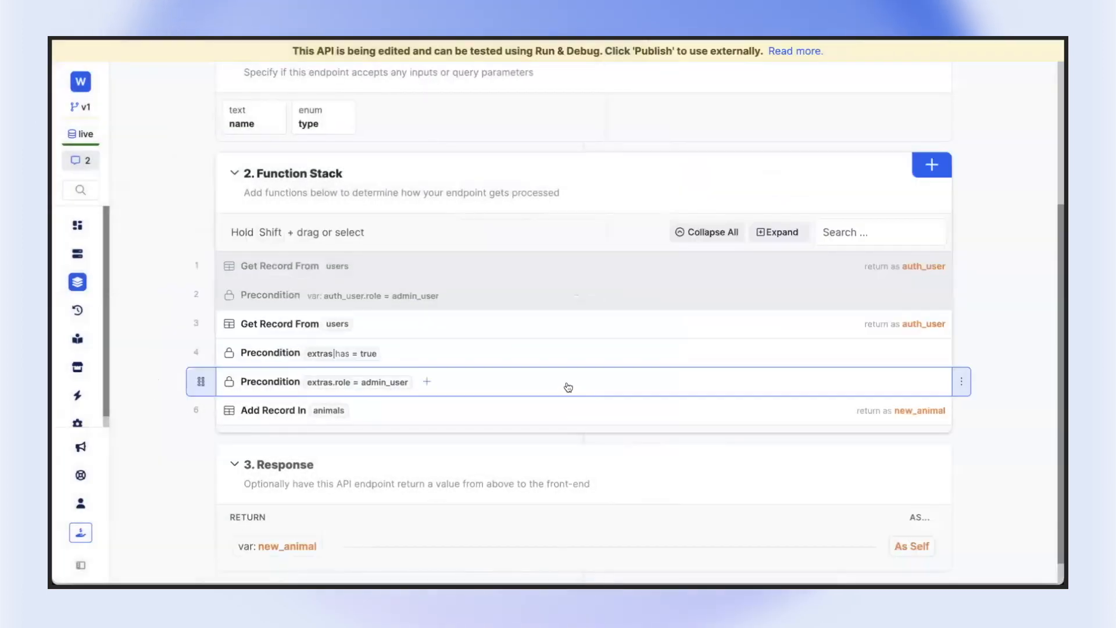
Review the expression of the precondition comparing extras.role with admin_user, and save it as is
click(568, 387)
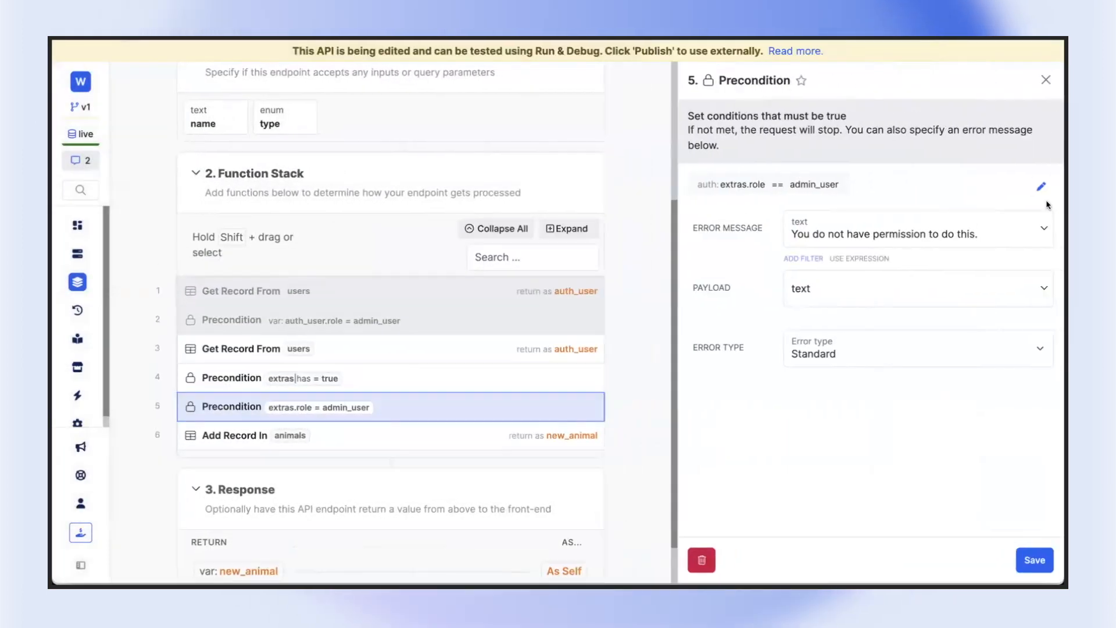
click(1039, 187)
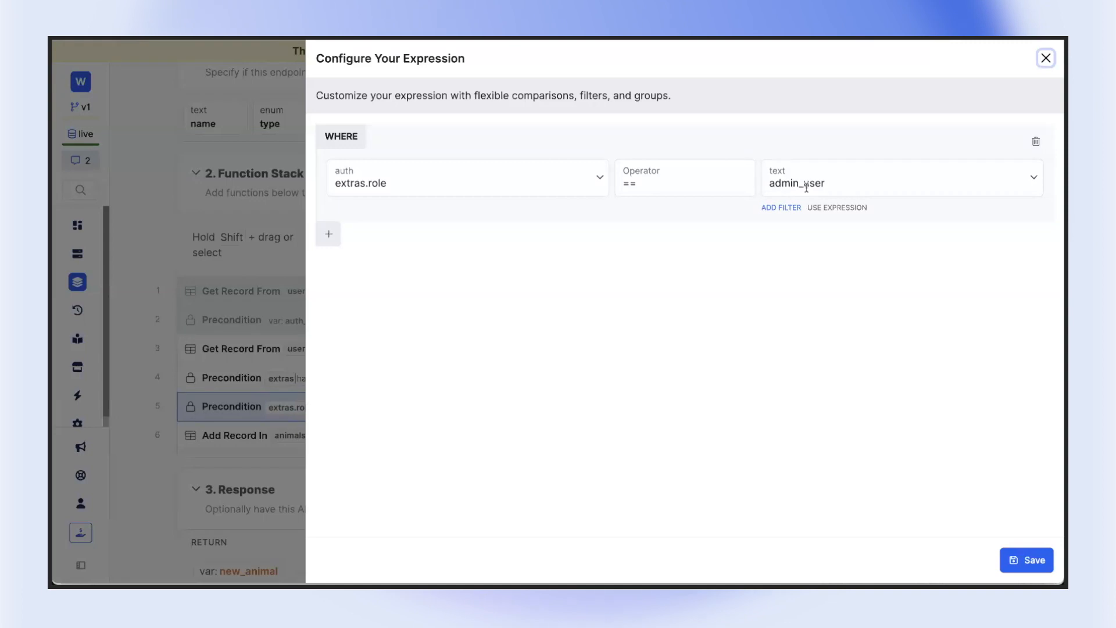
double_click(369, 182)
click(794, 263)
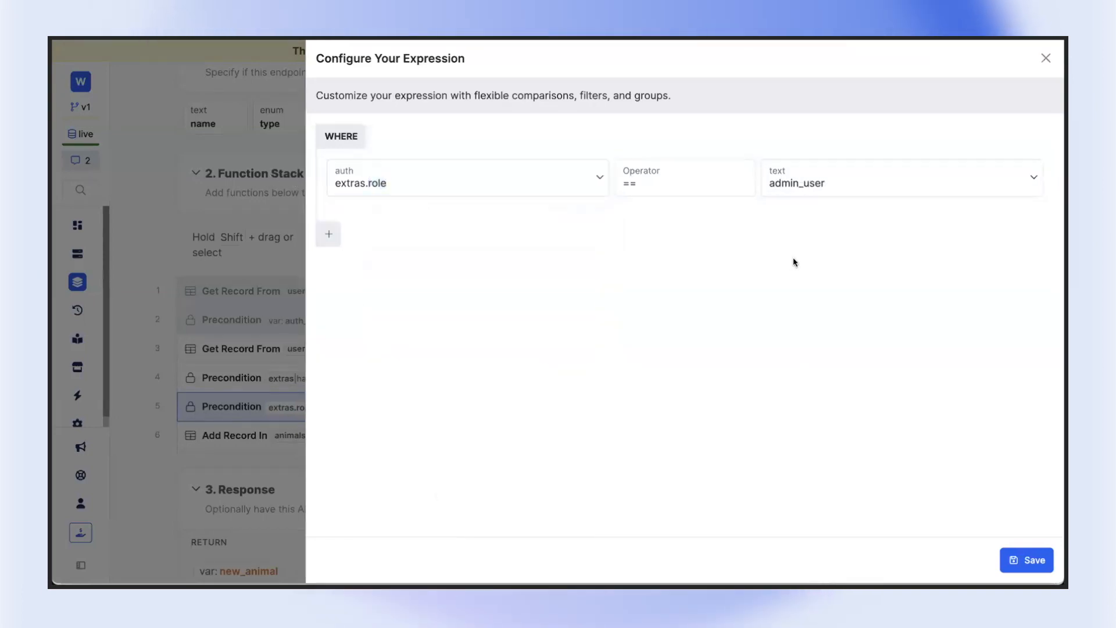
click(403, 178)
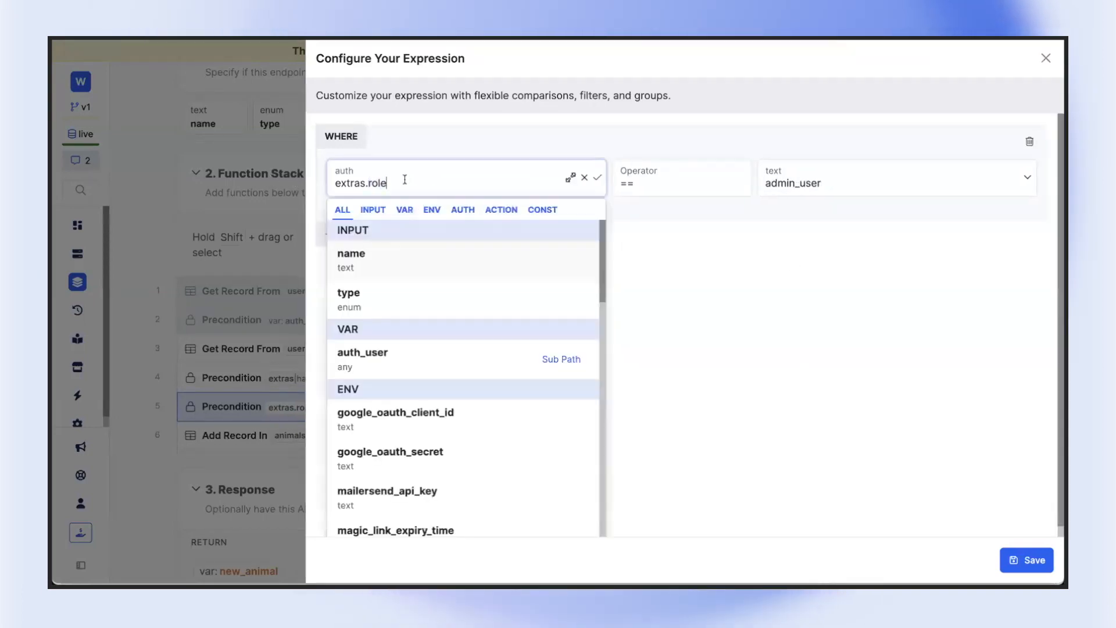
click(803, 244)
click(1027, 560)
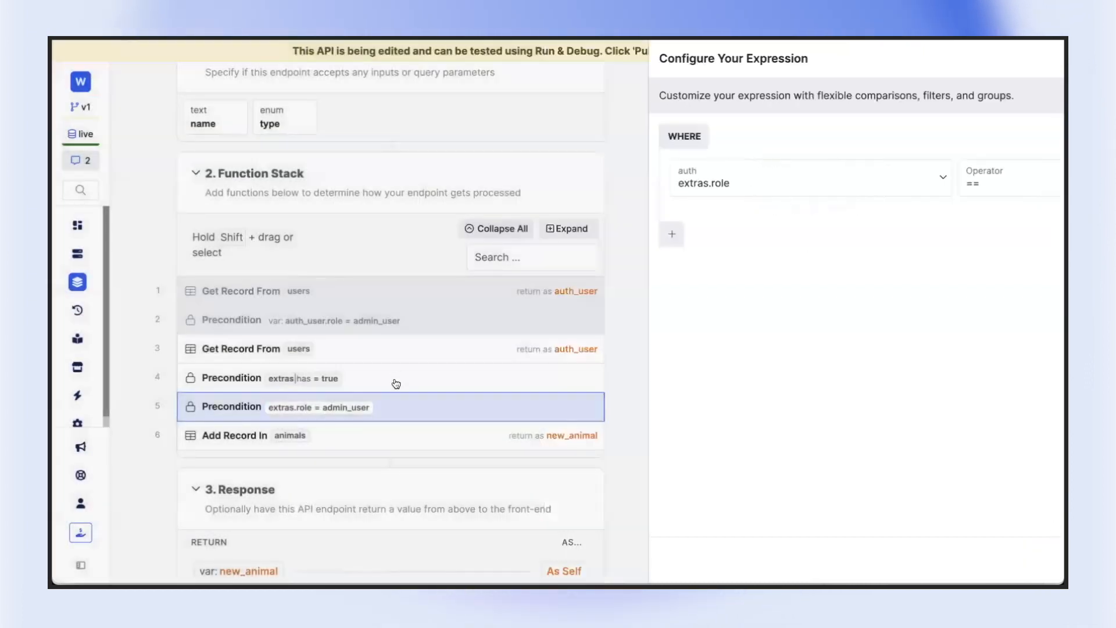
Recheck the extras has-role precondition and the admin_user value in the following precondition, and close the function settings
click(398, 379)
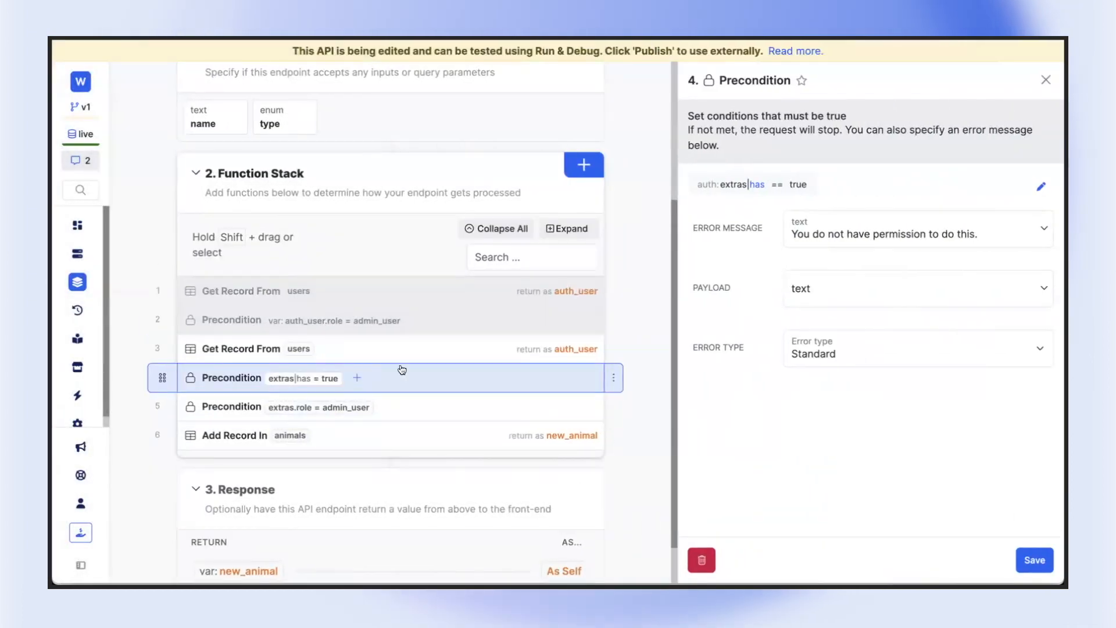
click(1040, 186)
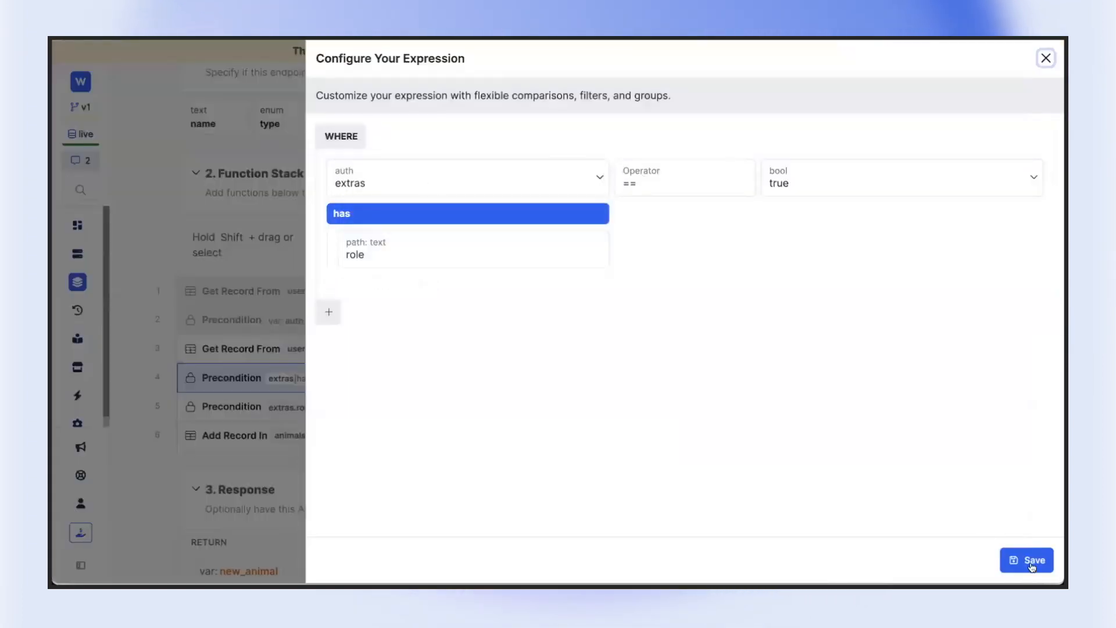
click(1032, 567)
click(586, 391)
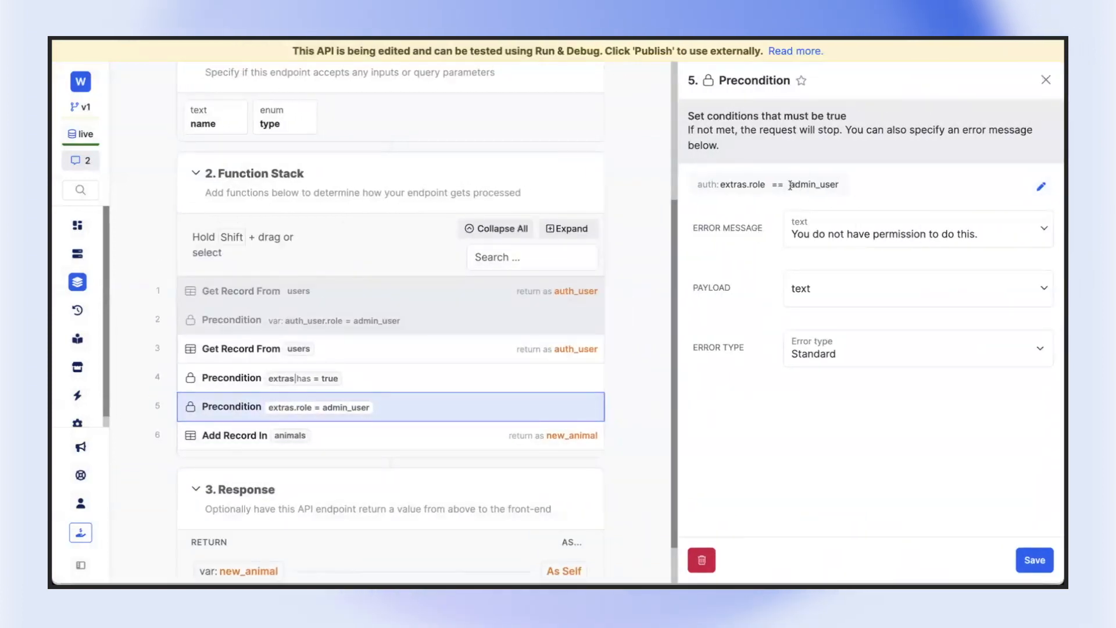
drag(790, 185, 840, 185)
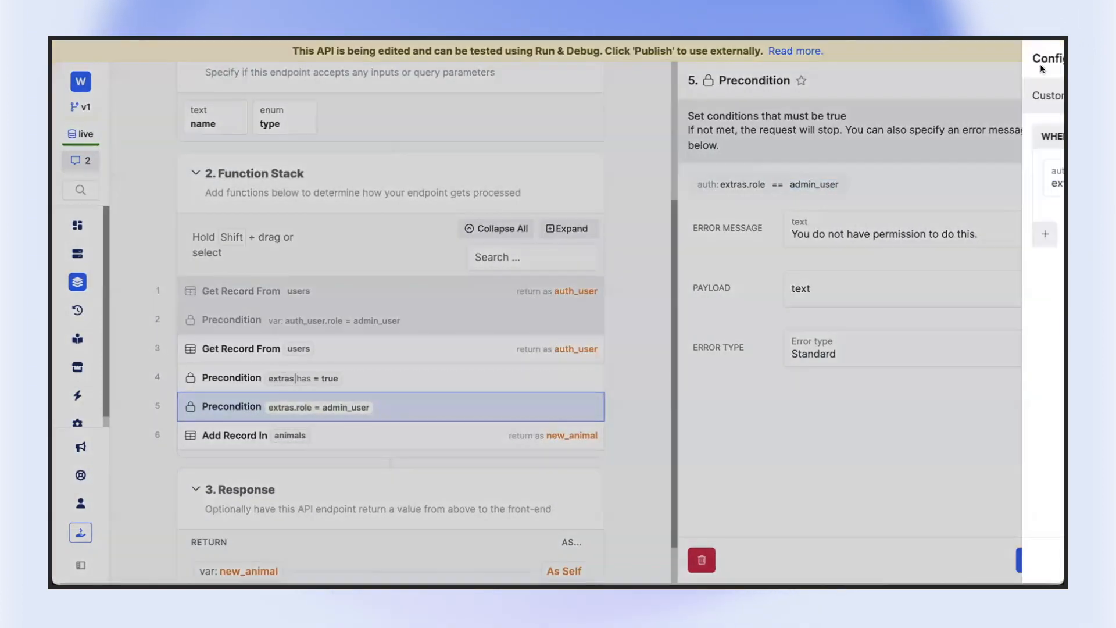
click(1047, 59)
click(1049, 83)
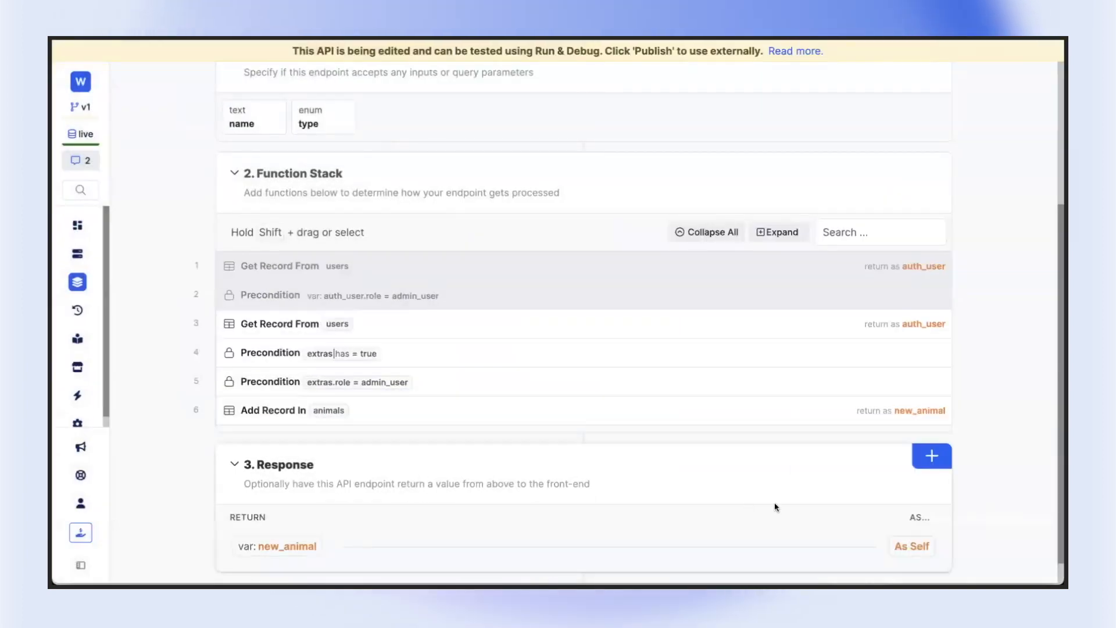
Publish the draft of the POST /animals endpoint
scroll(932, 391, up, 4)
scroll(805, 166, down, 4)
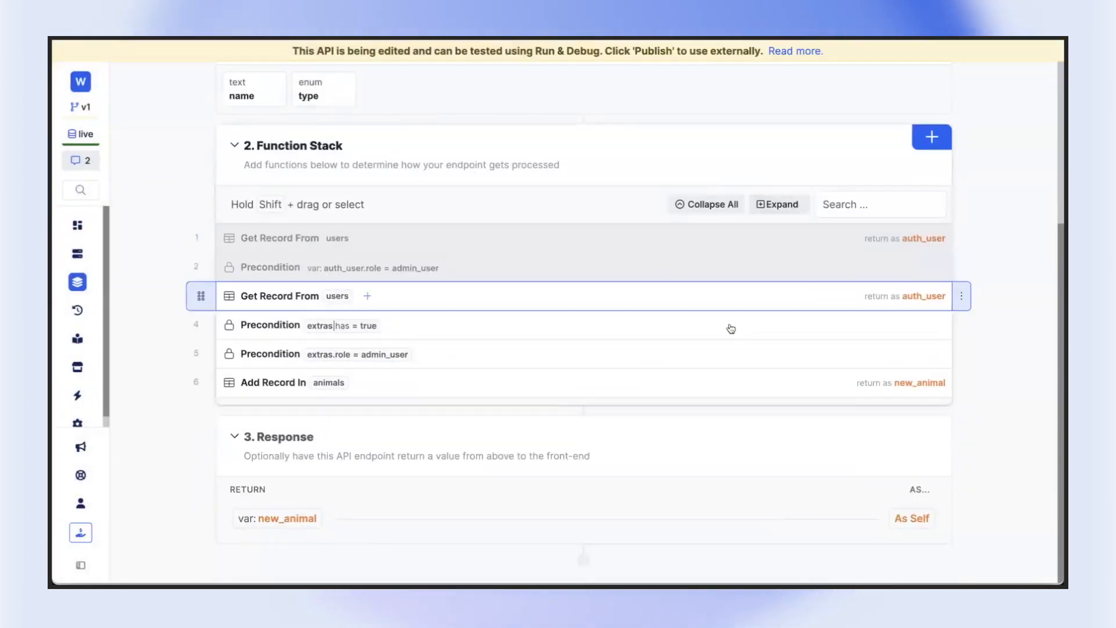
scroll(731, 329, up, 4)
click(978, 90)
click(1017, 556)
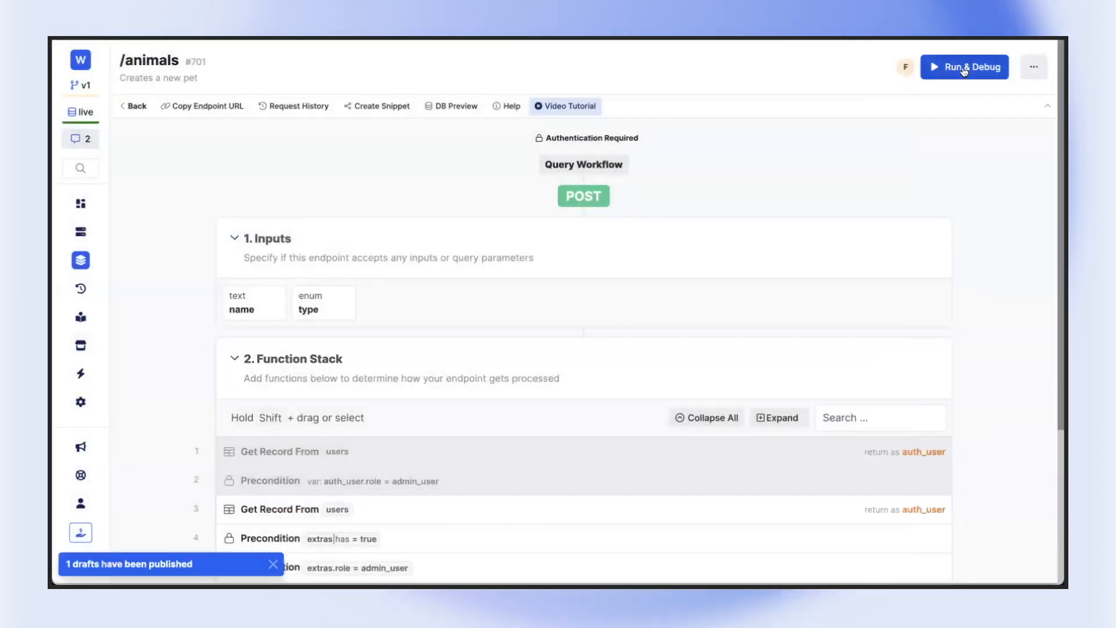
Start Run & Debug for the POST /animals endpoint and generate an auth token from a user record
click(970, 67)
click(704, 268)
click(765, 399)
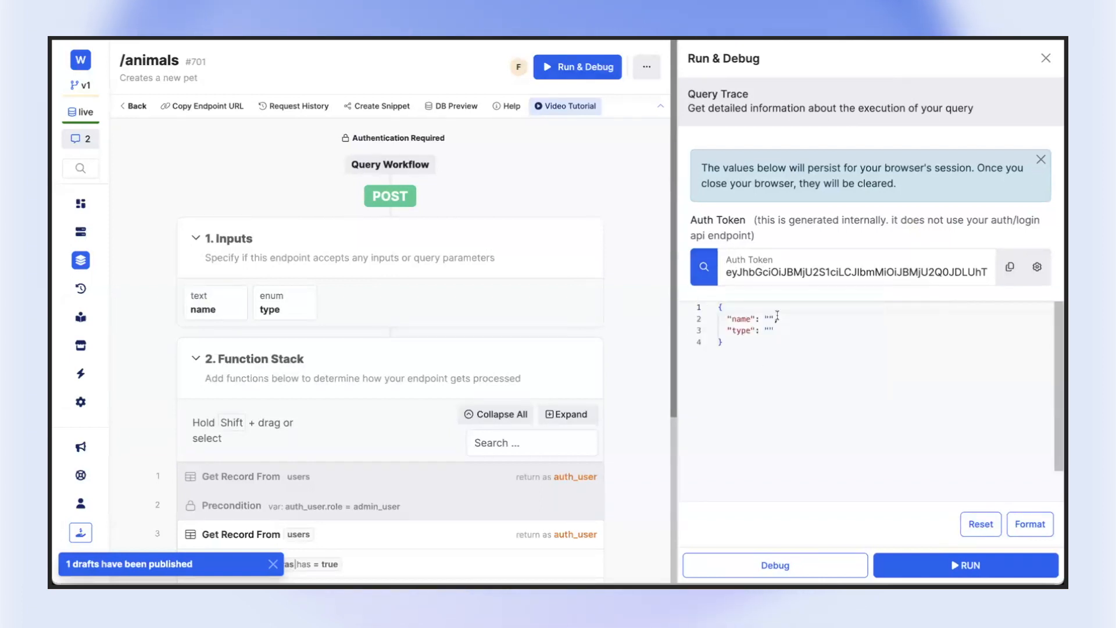
double_click(791, 278)
key(ctrl+c)
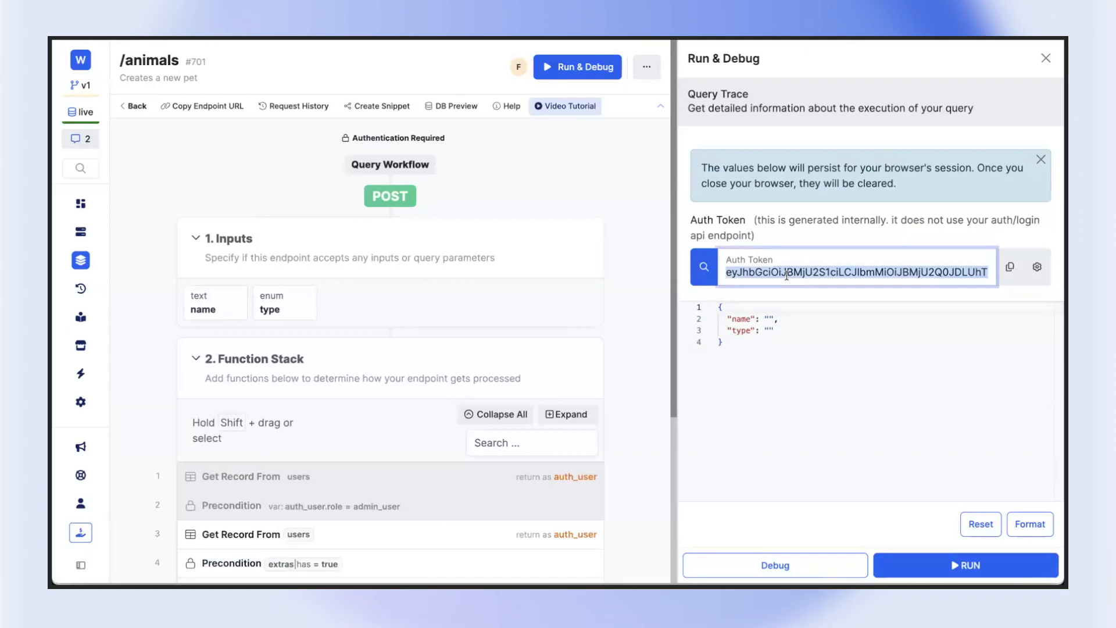
Run the endpoint with the name Ted and the type cat in the request body
click(785, 297)
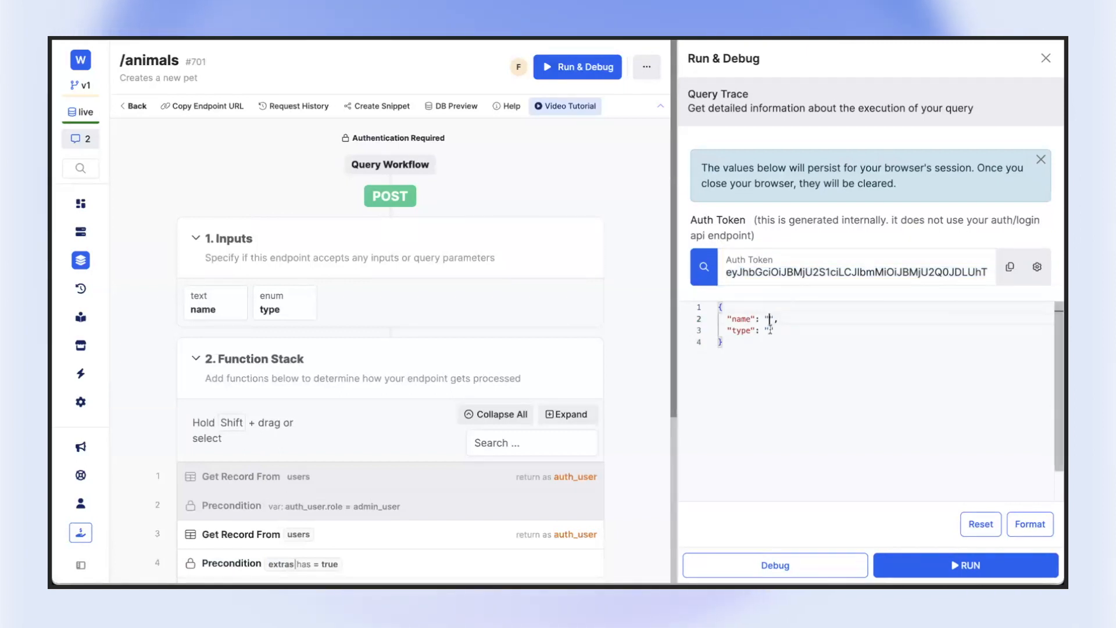
text(cat)
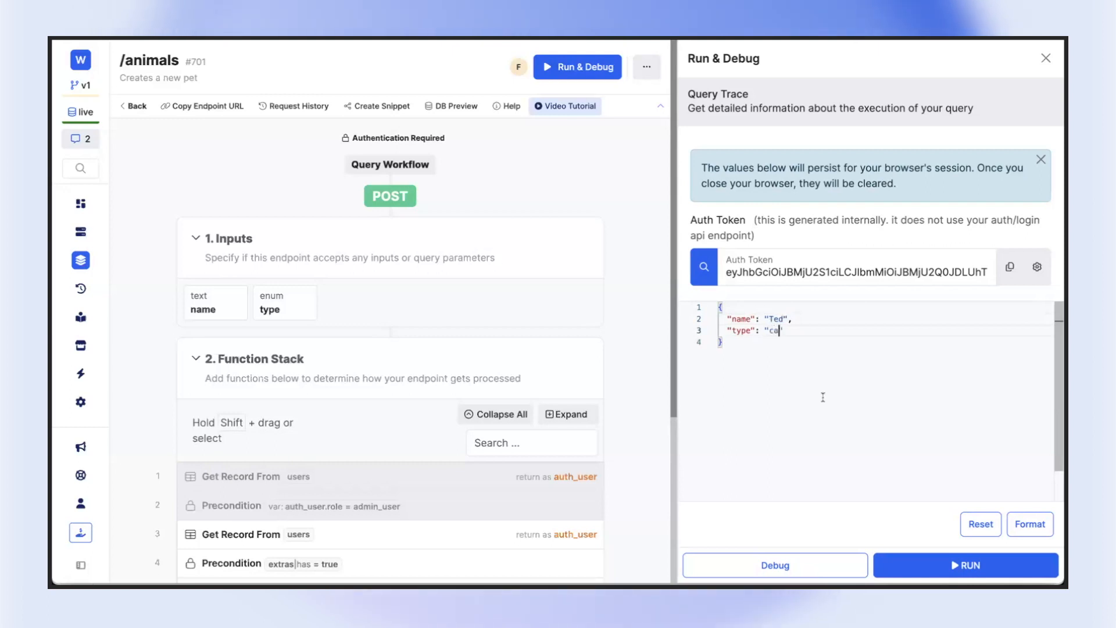
click(970, 562)
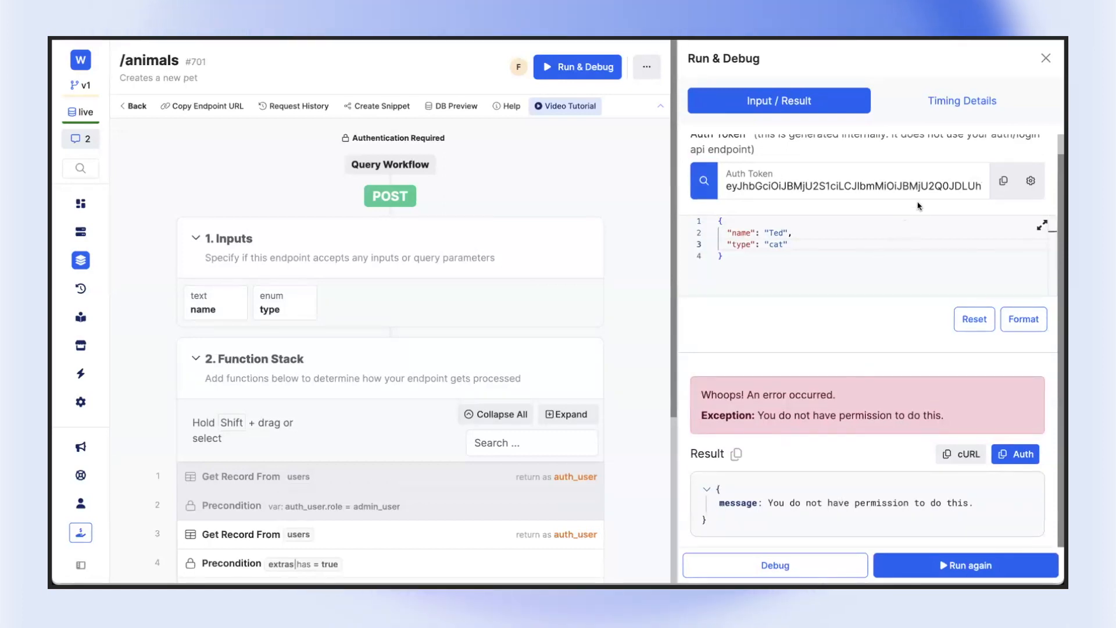
Examine the auth token extras in the debugger's advanced auth settings, and close them without changes
click(1034, 180)
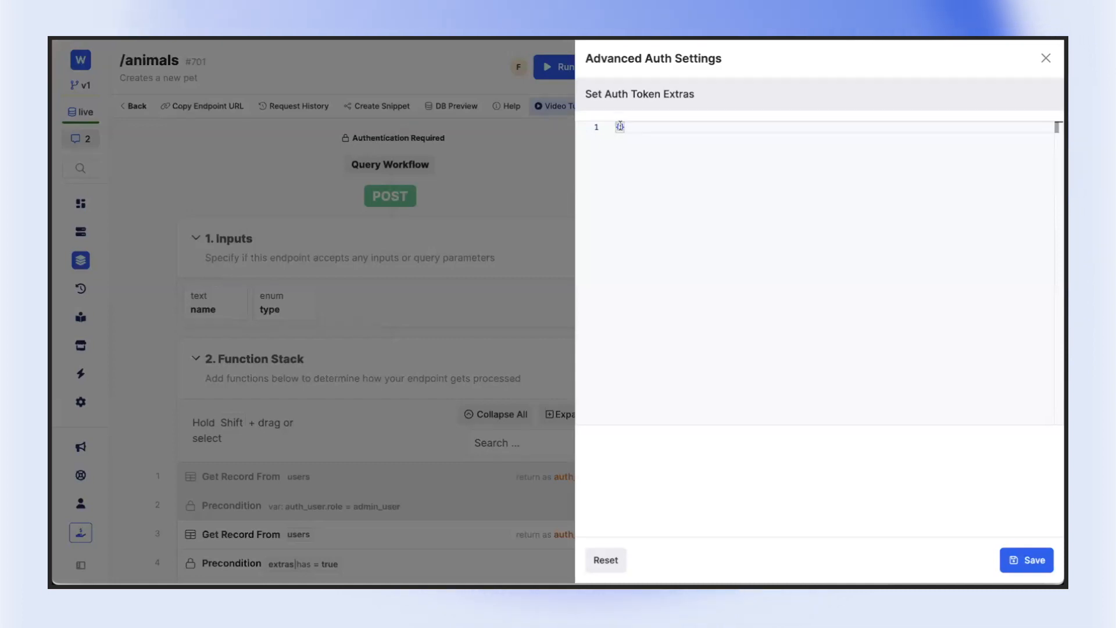
click(1046, 61)
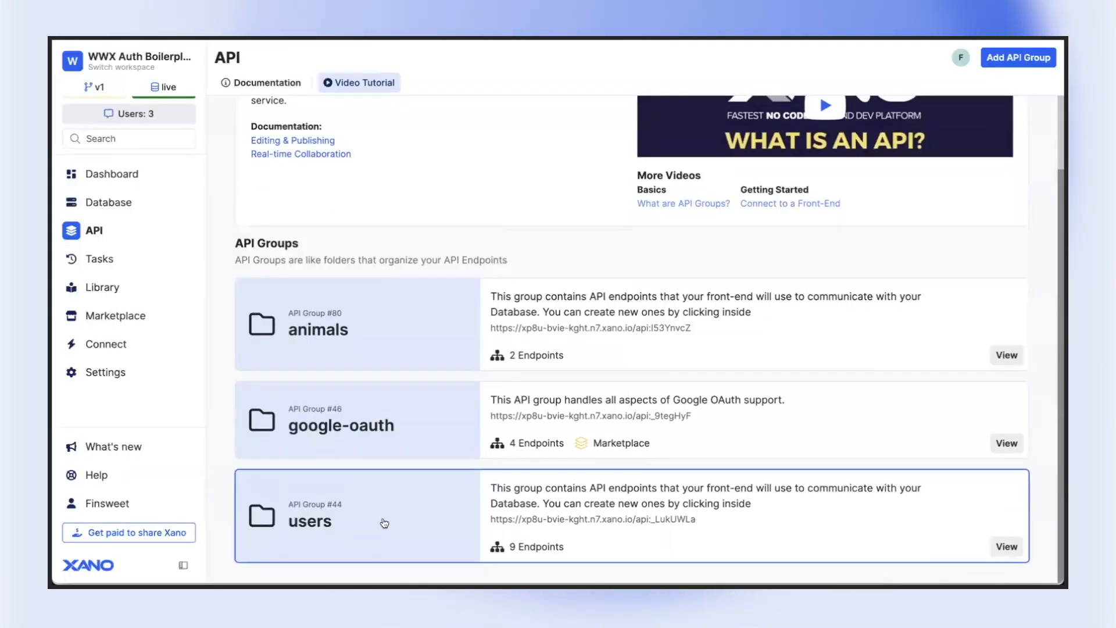
Open the /log-in endpoint in the users API group and start Run & Debug for it
click(381, 519)
scroll(295, 469, down, 2)
click(296, 470)
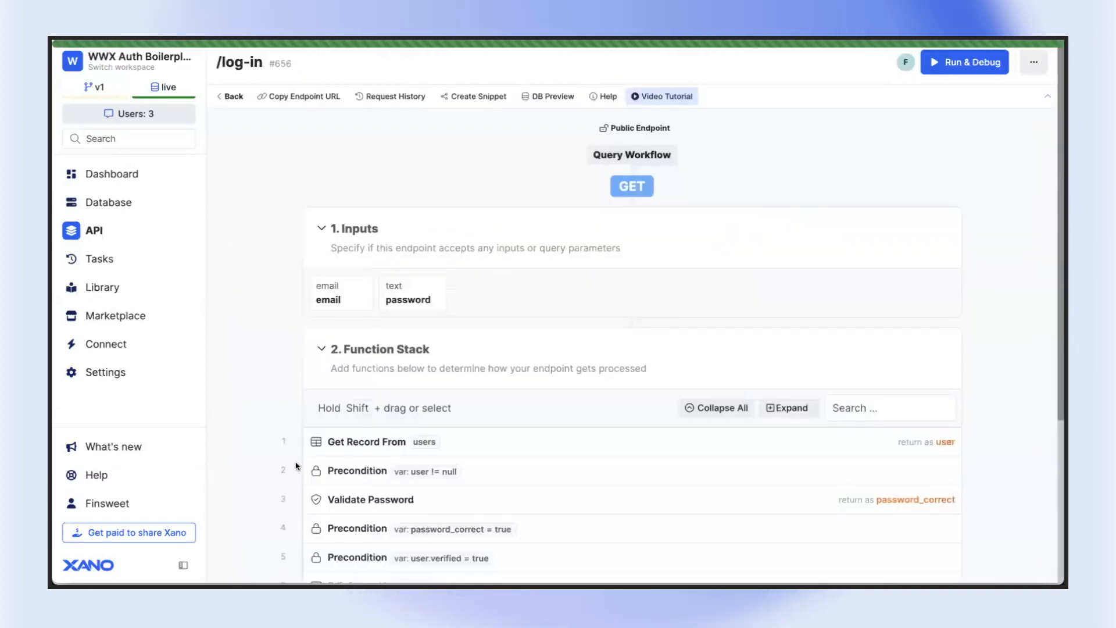
click(954, 61)
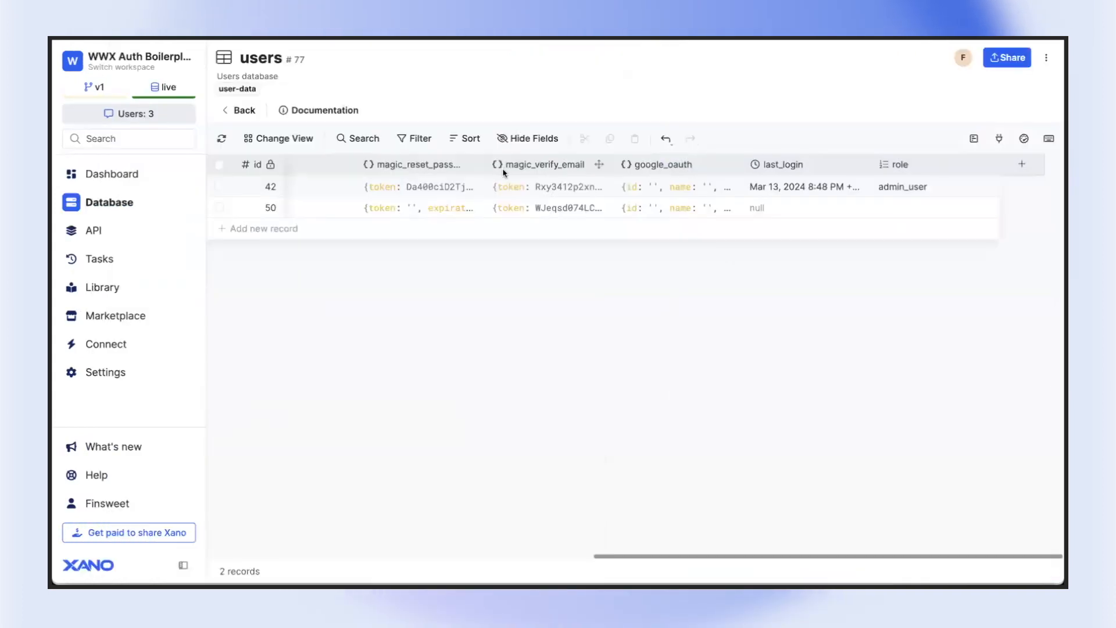
Enter a new account password for the first record in the users database table
scroll(502, 168, left, 5)
click(688, 186)
click(689, 186)
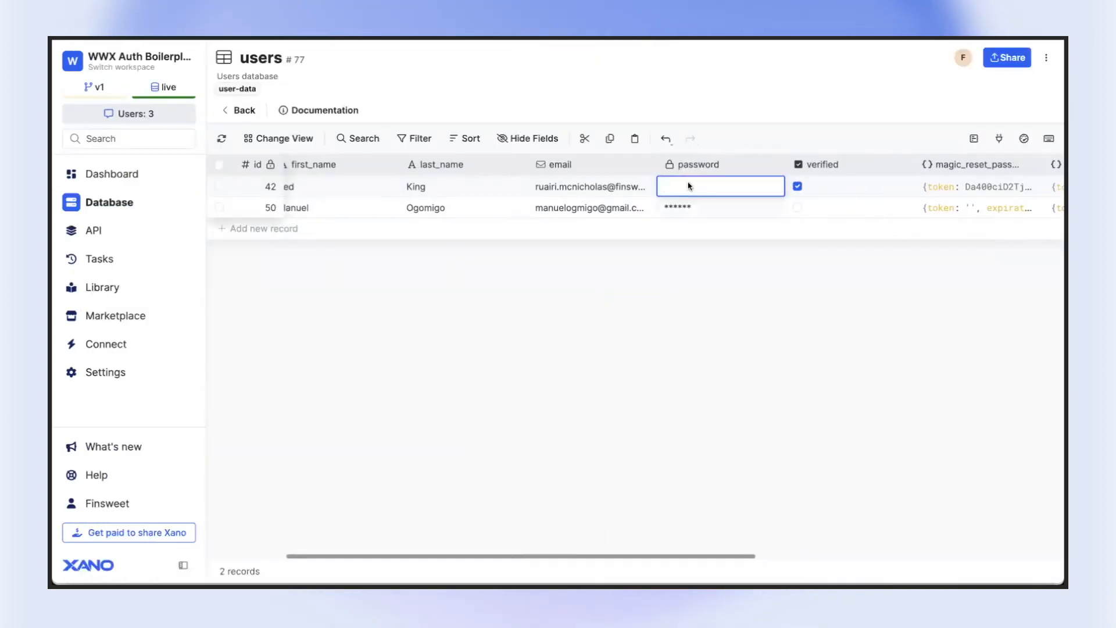
text(222222)
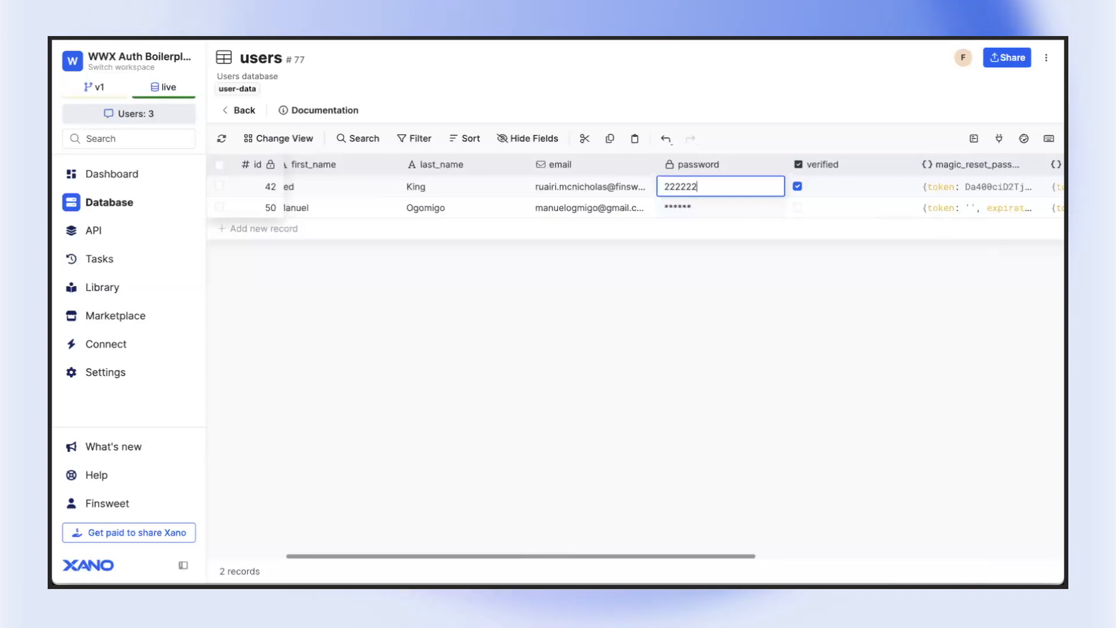
text(22)
key(Return)
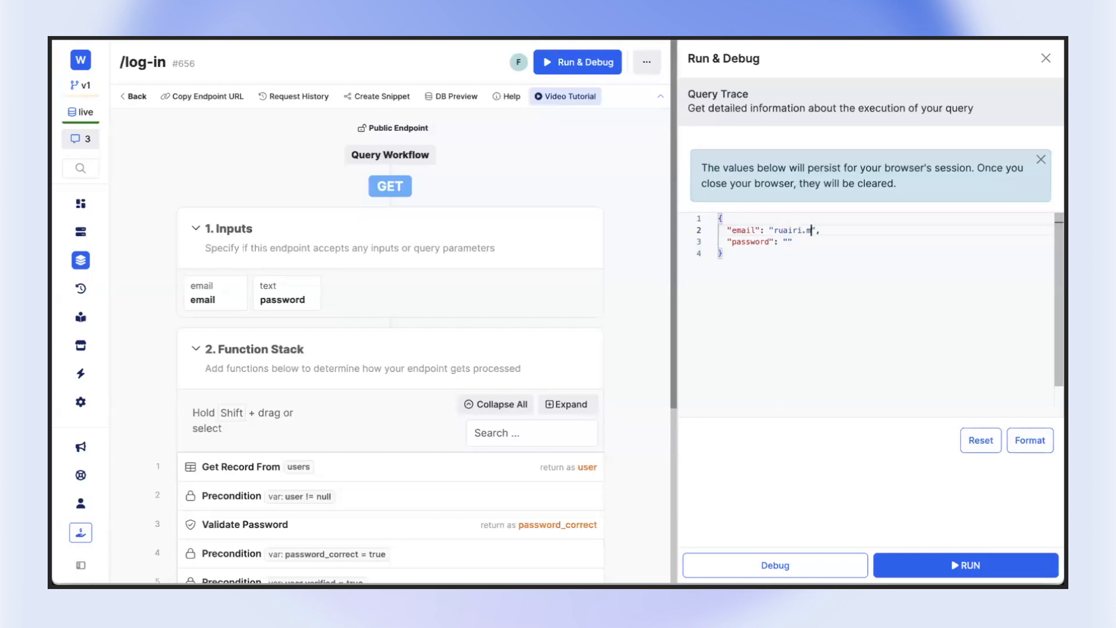
Run the /log-in endpoint with that user's e-mail and account password, and select the returned auth token for copying
text(nsweet.com)
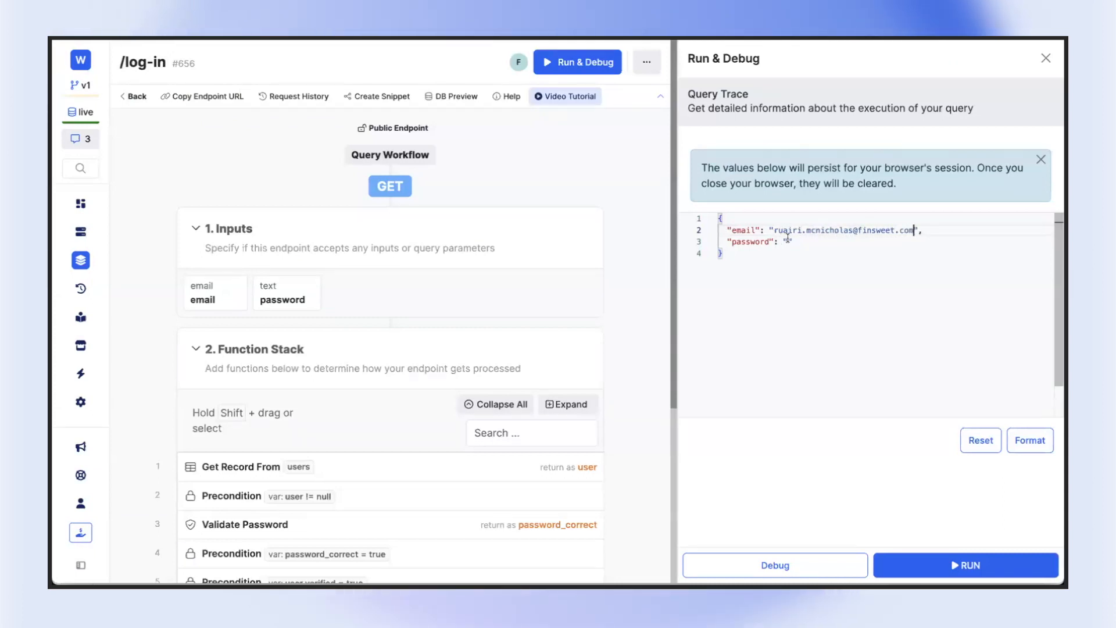
text(22222222)
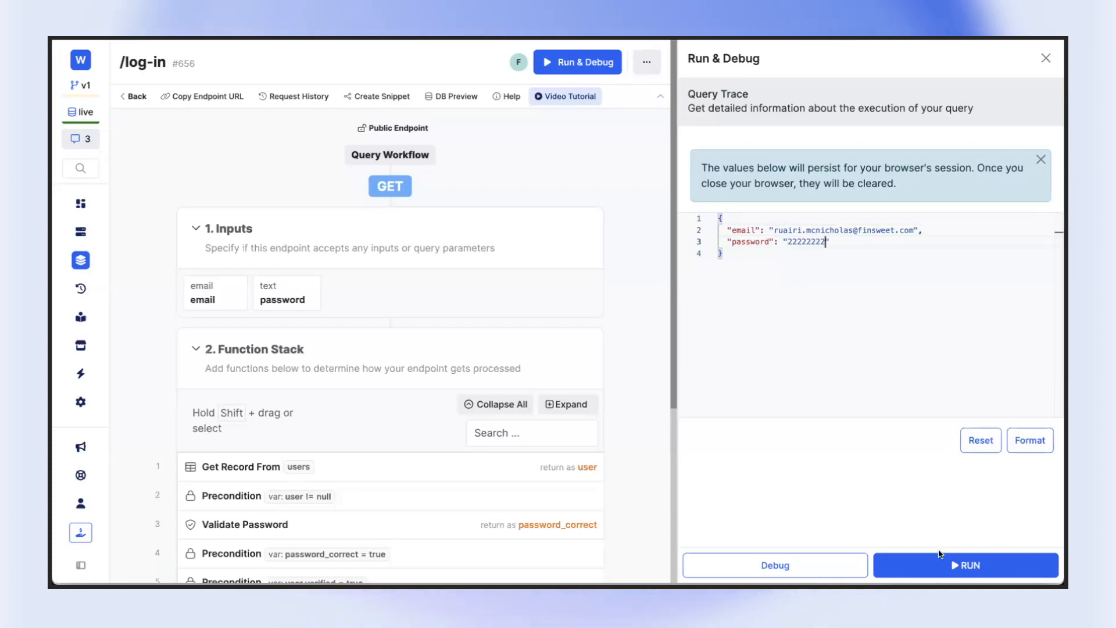
click(953, 563)
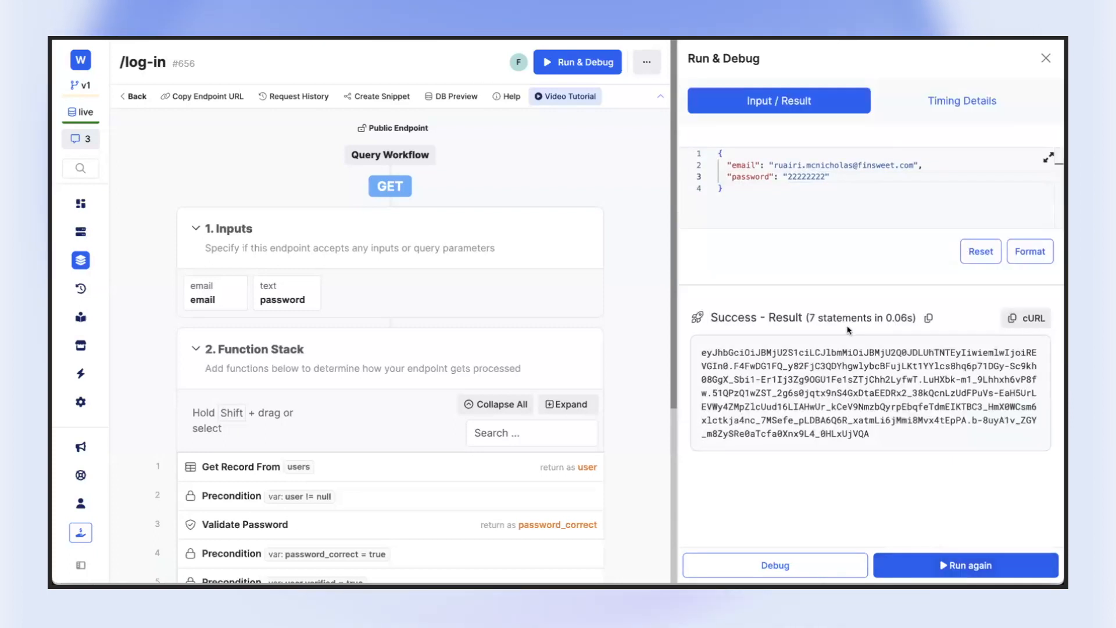
scroll(372, 378, down, 4)
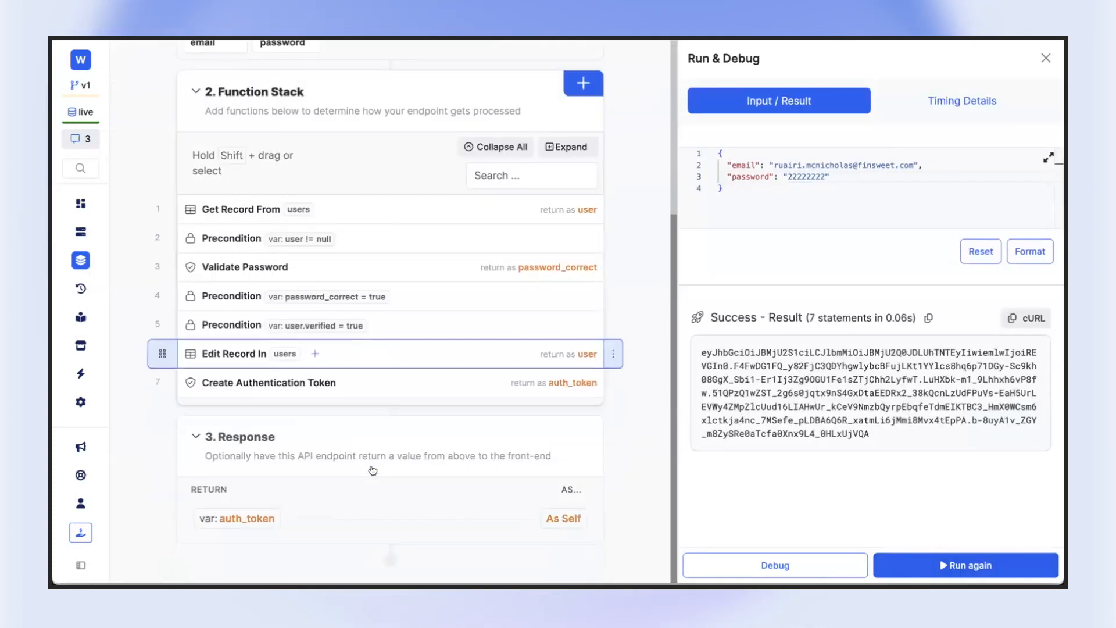
triple_click(788, 362)
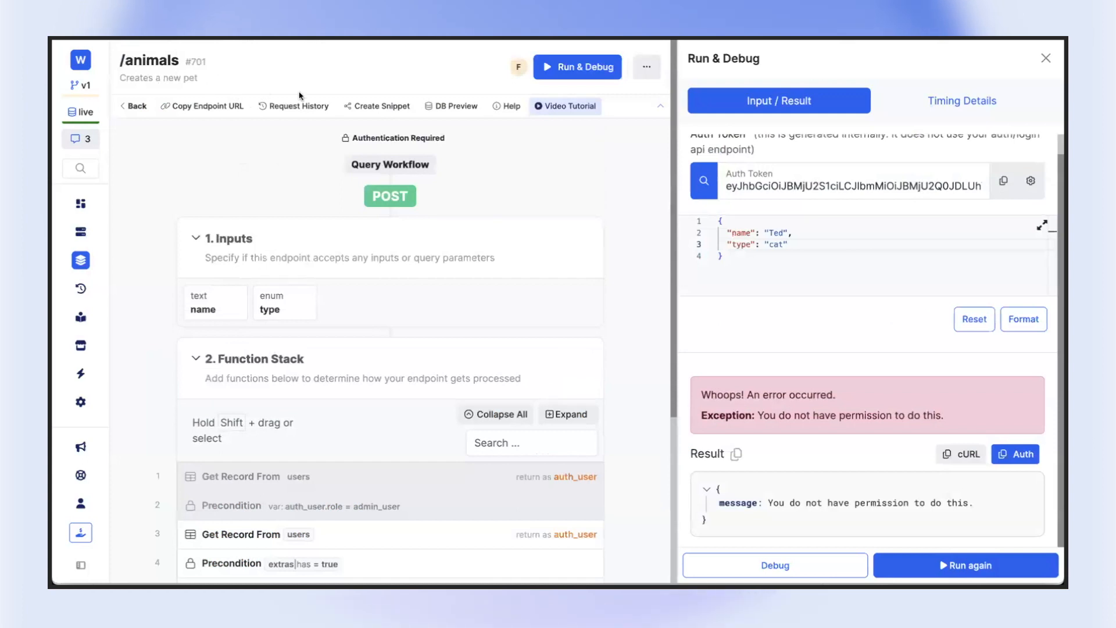
Replace the auth token in the POST /animals debugger with the token from /log-in and run the endpoint again
scroll(385, 382, down, 4)
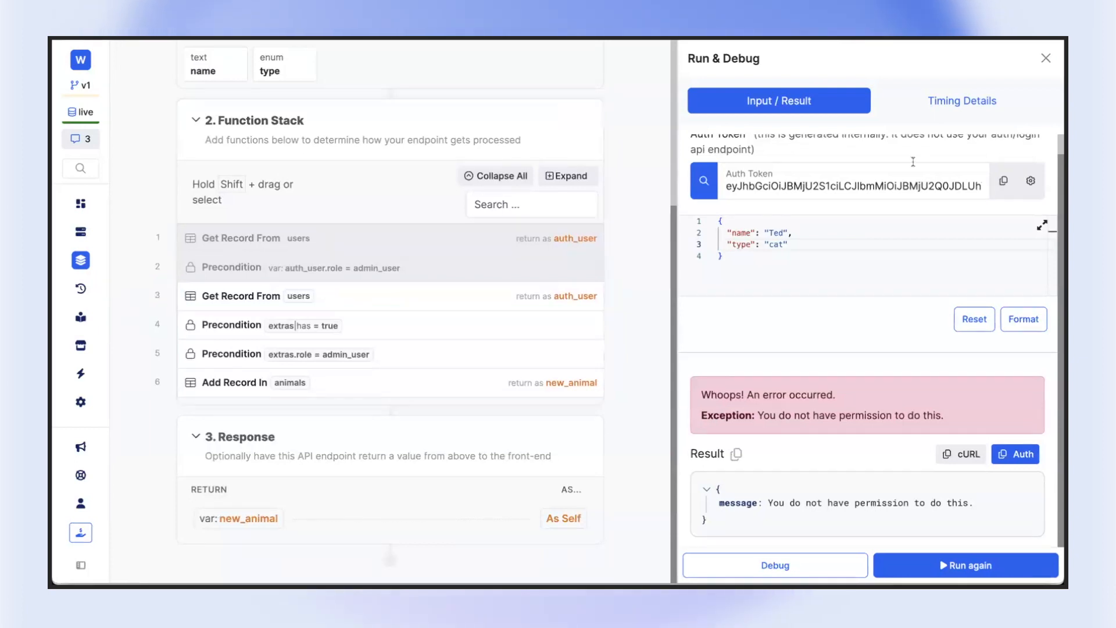
click(862, 184)
key(ctrl+a)
key(ctrl+v)
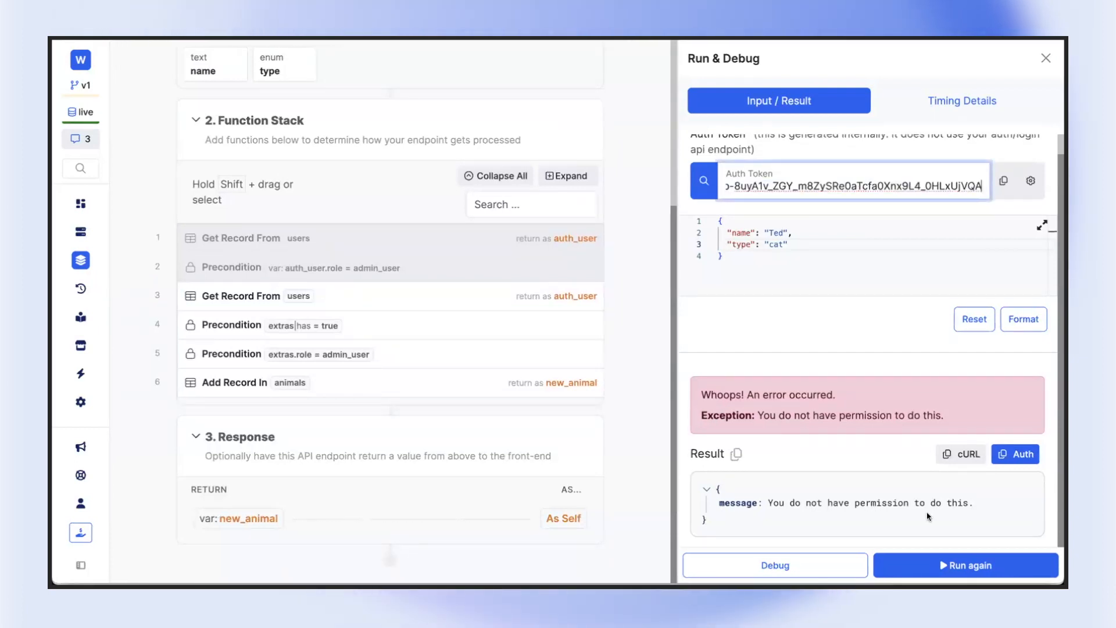
click(981, 567)
scroll(828, 514, down, 1)
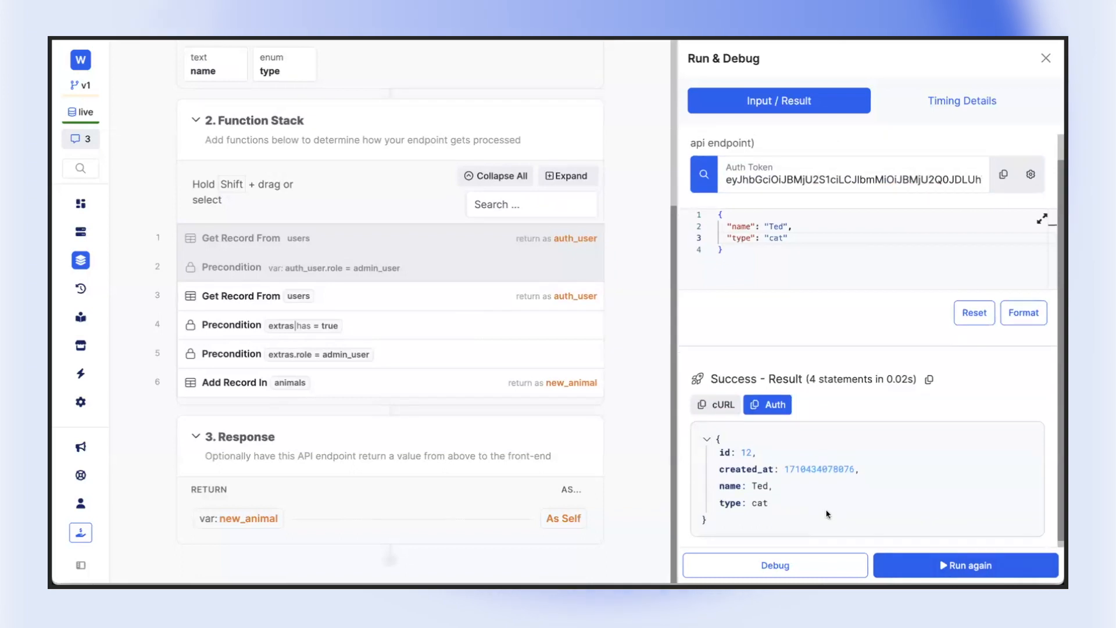
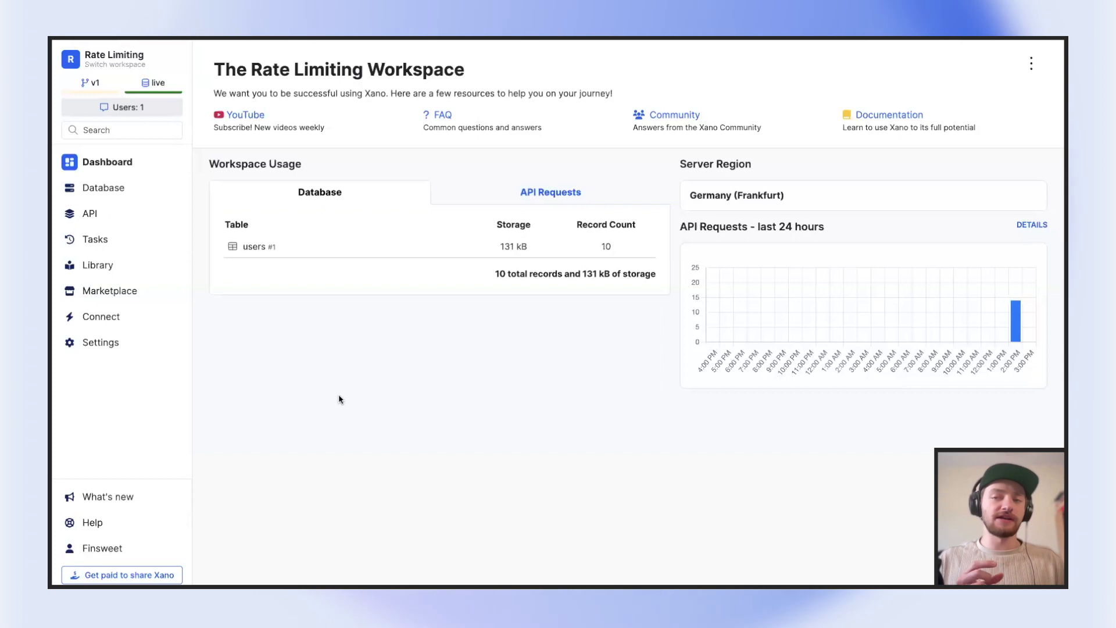
Open the /user/register endpoint in the users API group of the Rate Limiting workspace and view its inputs
click(113, 217)
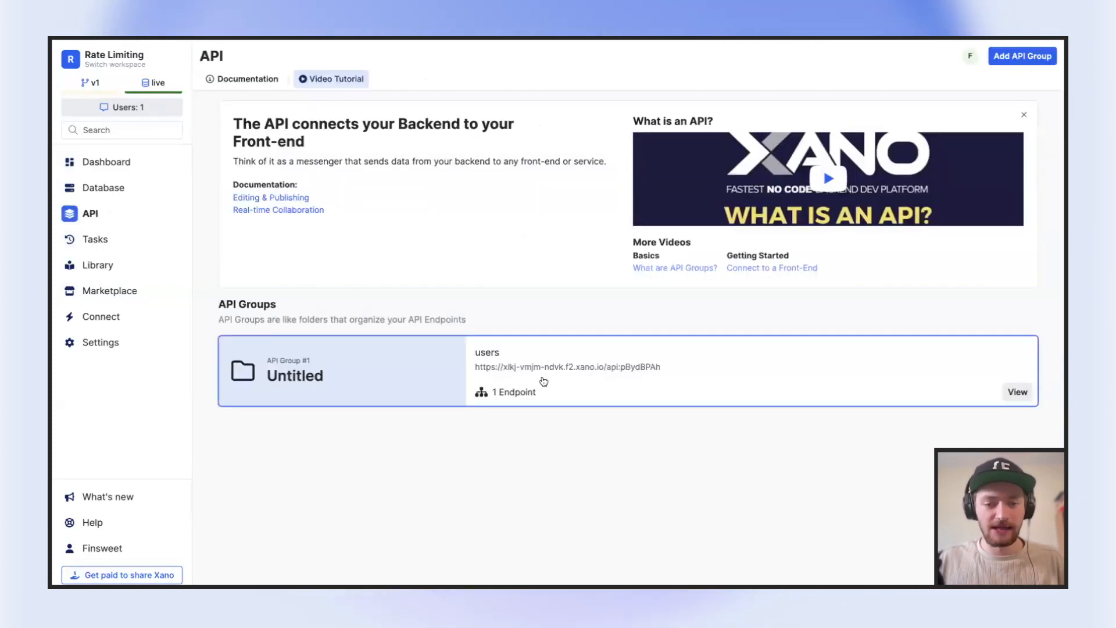
click(544, 380)
click(436, 379)
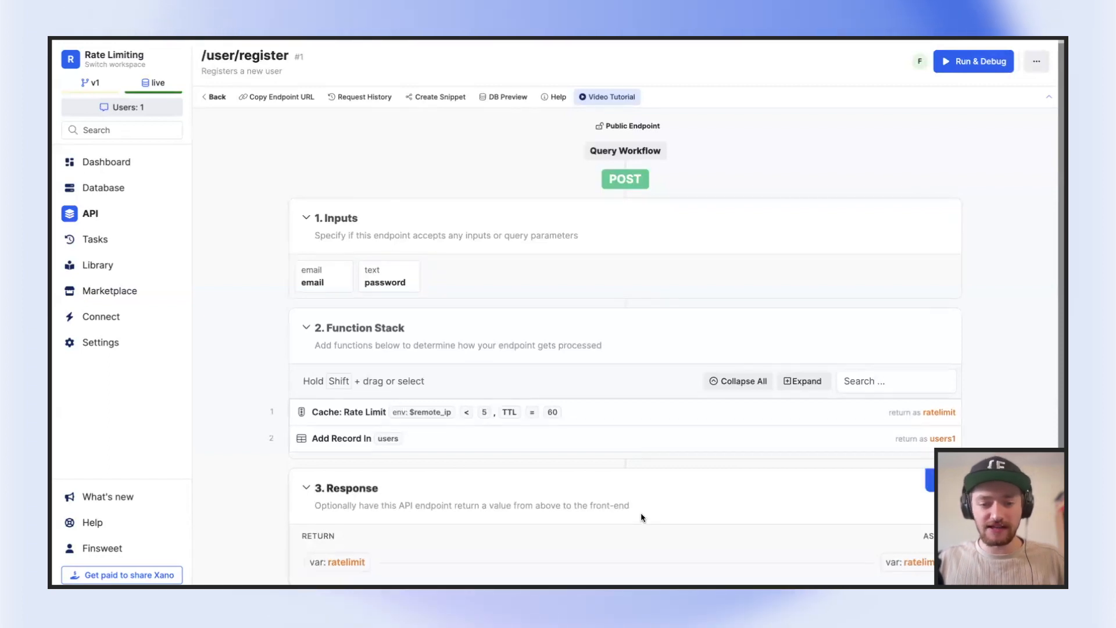
click(305, 203)
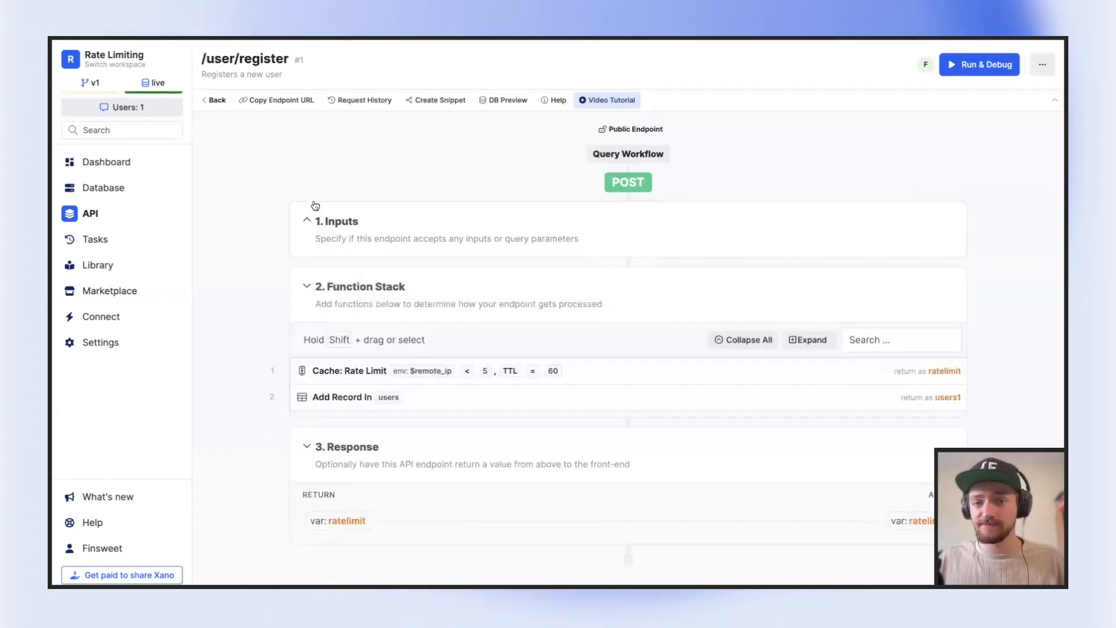
click(348, 221)
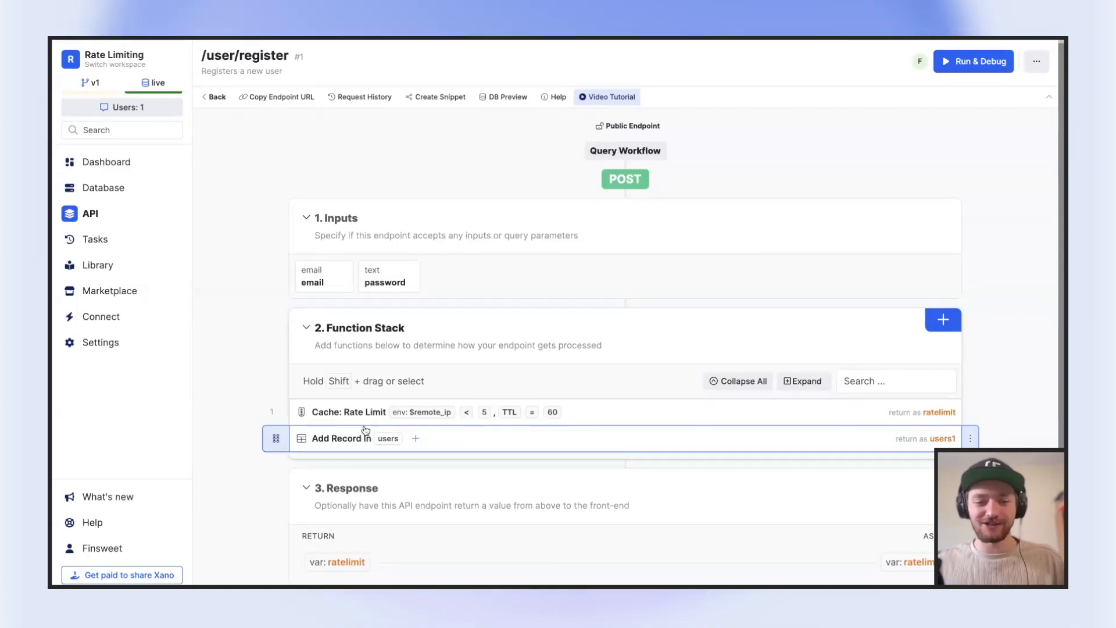
Search the available functions for "rate lim" and close the search without adding a function
click(952, 319)
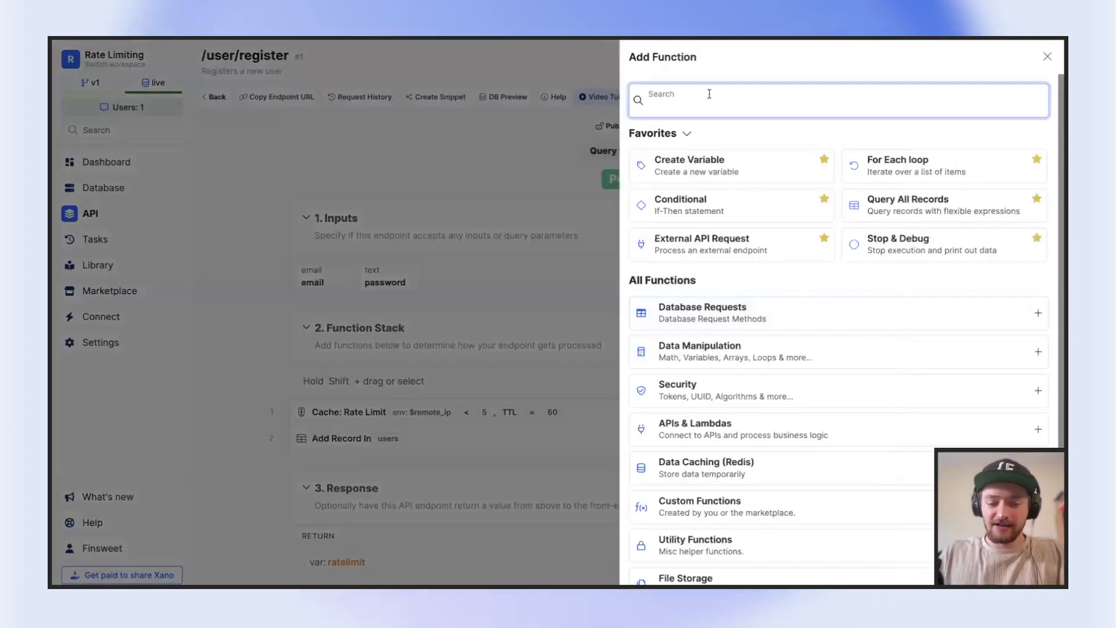
text(ratel)
key(BackSpace)
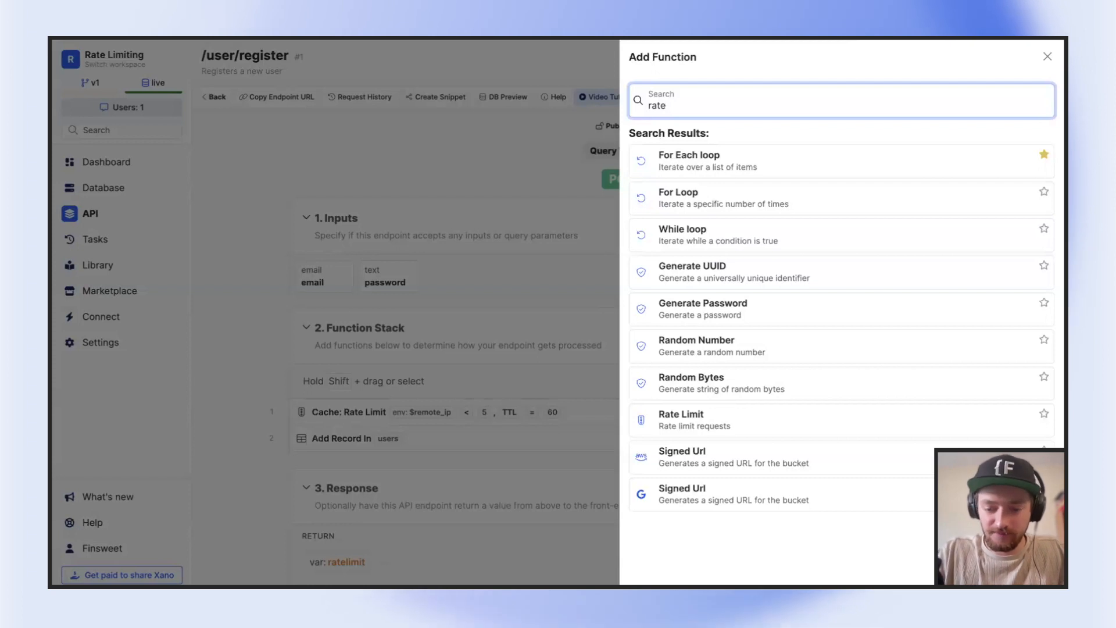
text(lim)
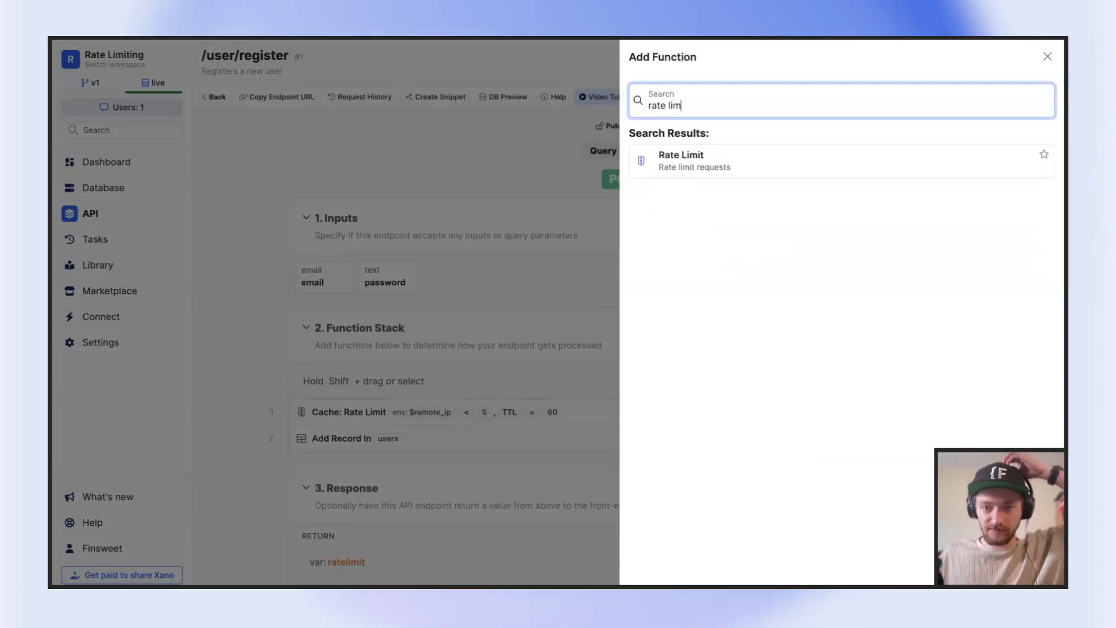
click(471, 268)
Open the endpoint's existing Rate Limit function and reselect the $remote_ip environment variable as its key
click(594, 415)
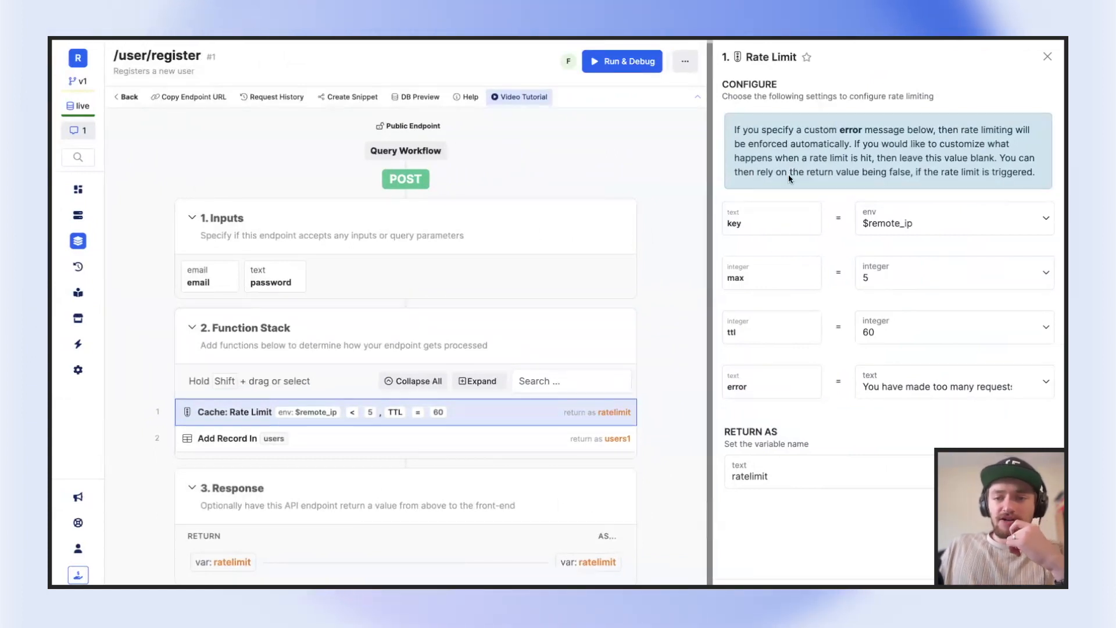
mouse_move(886, 213)
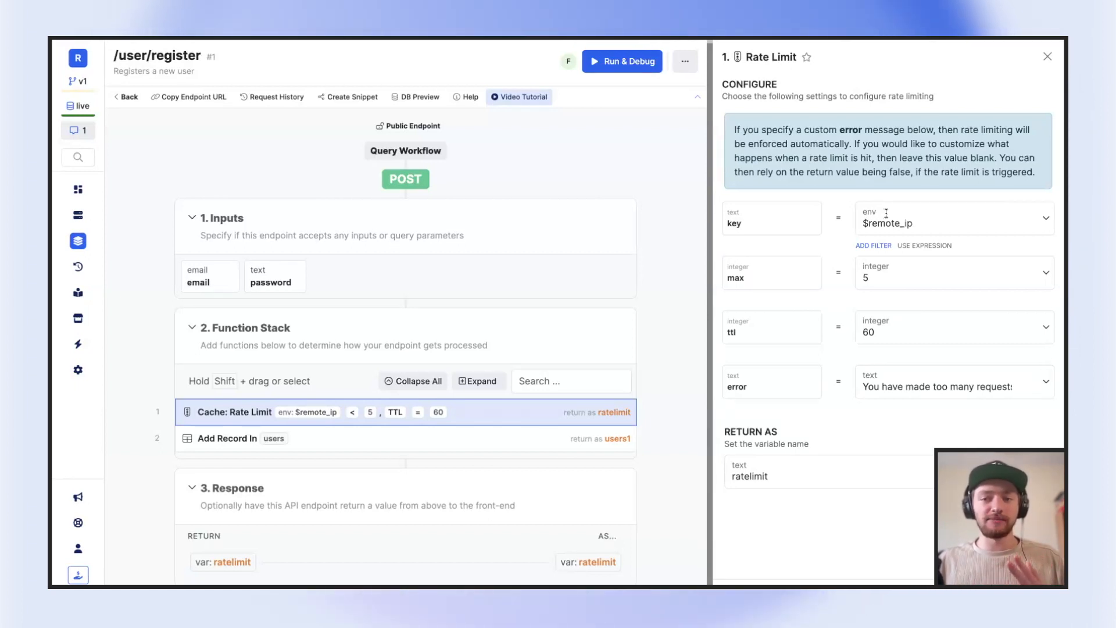
click(899, 218)
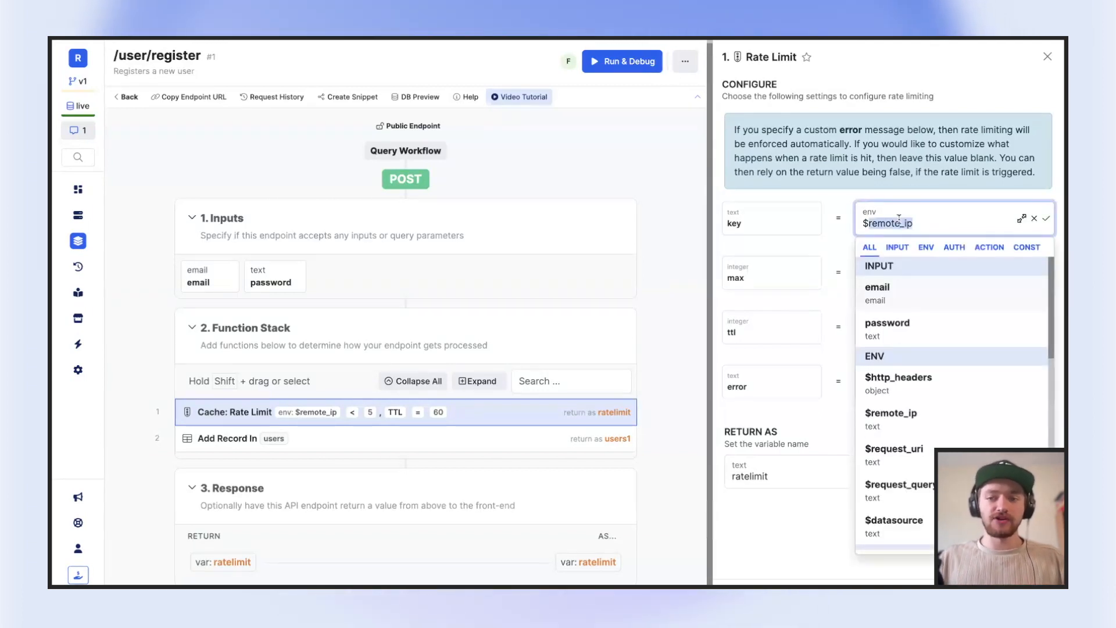
key(BackSpace)
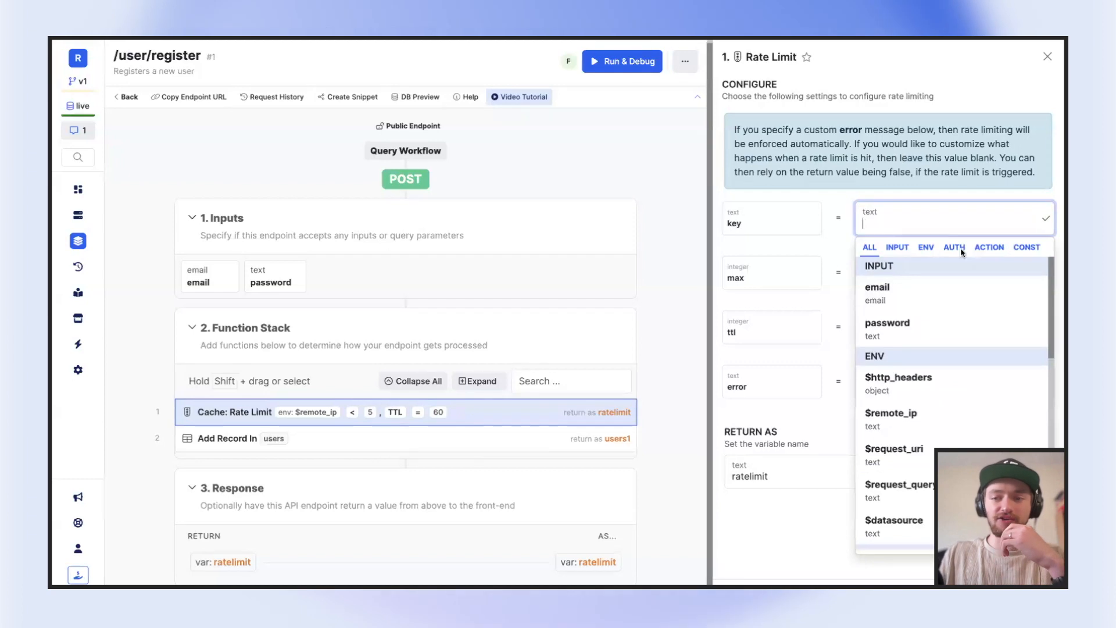
click(926, 247)
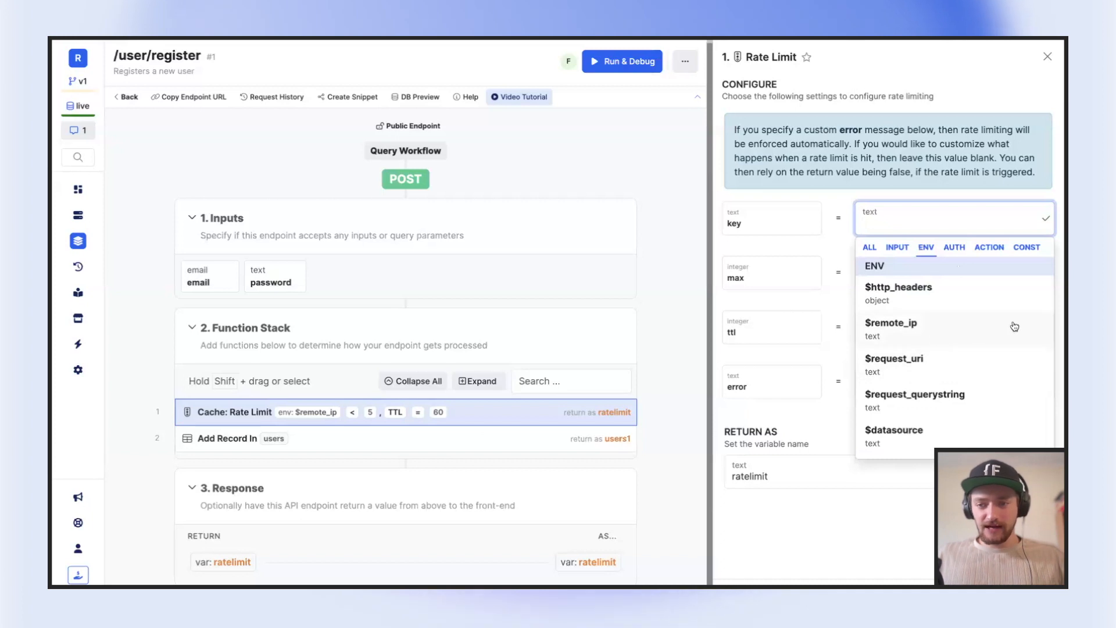
click(963, 329)
click(927, 227)
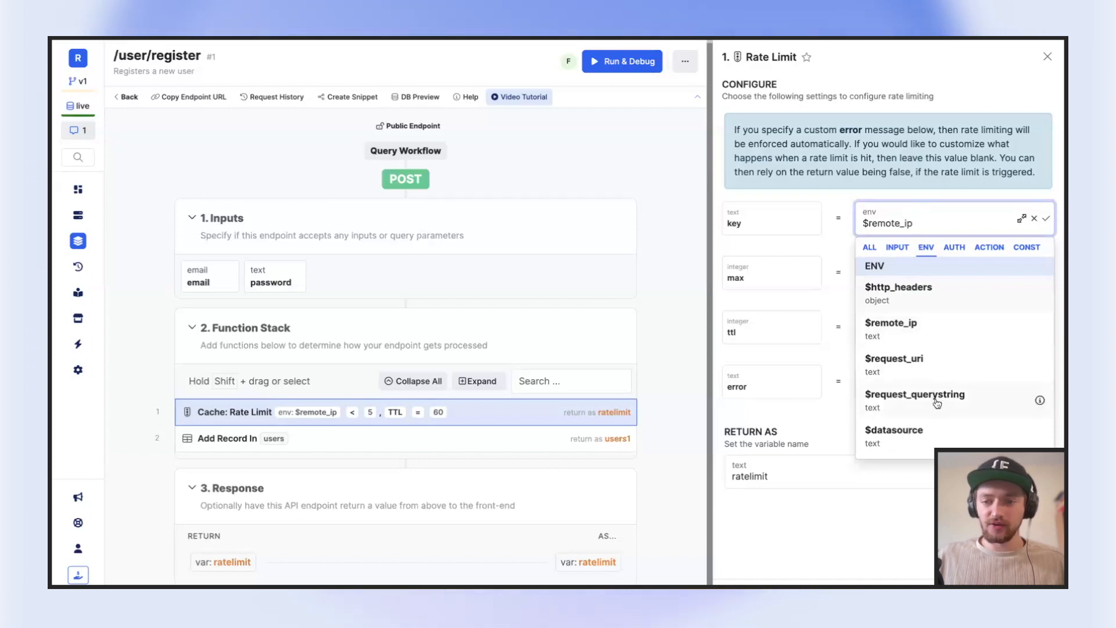
mouse_move(1040, 366)
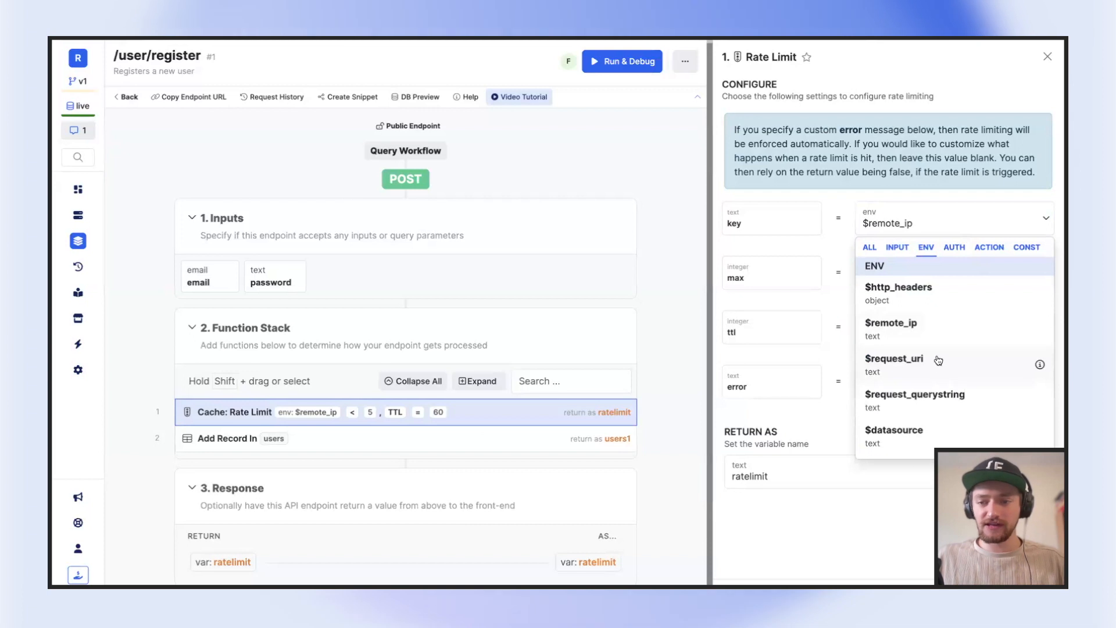
click(933, 332)
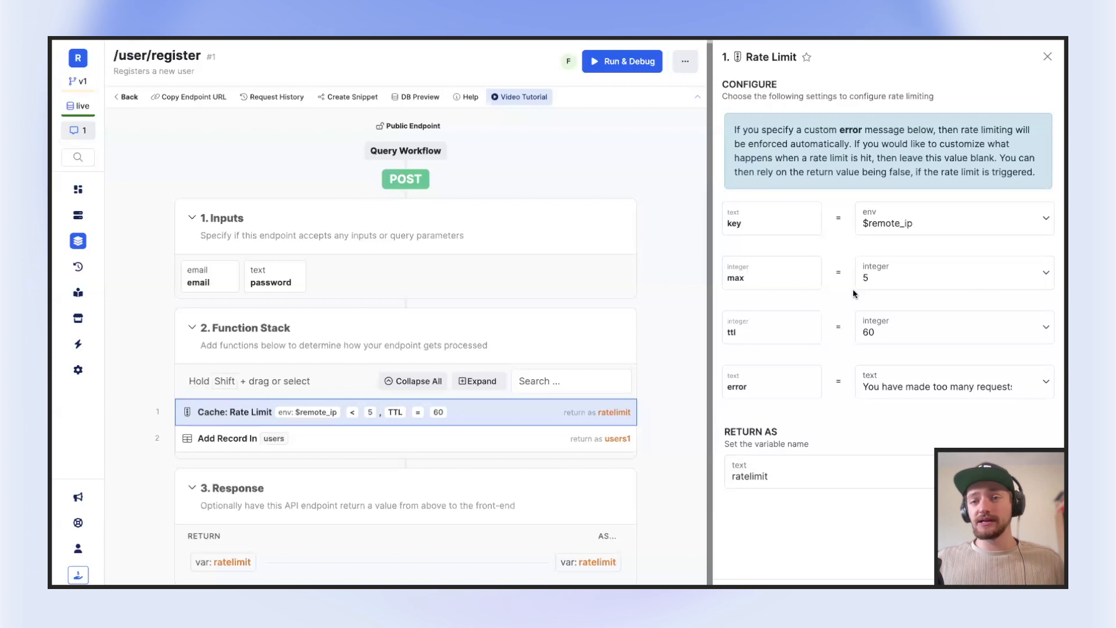
Review the key, max and ttl settings of the Rate Limit function
mouse_move(882, 256)
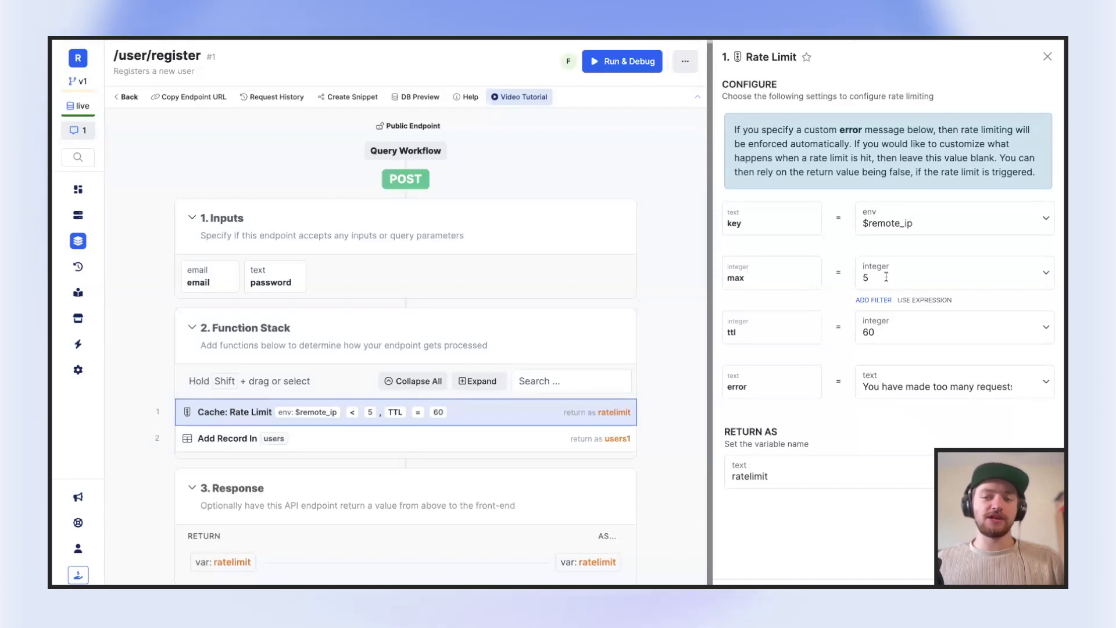
double_click(736, 337)
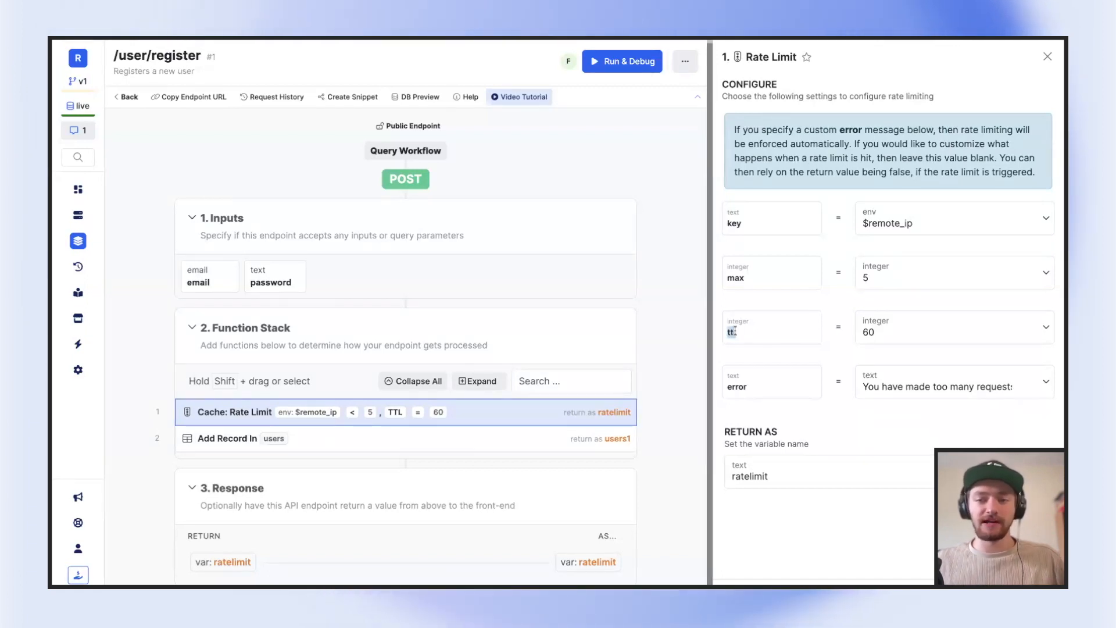
click(890, 224)
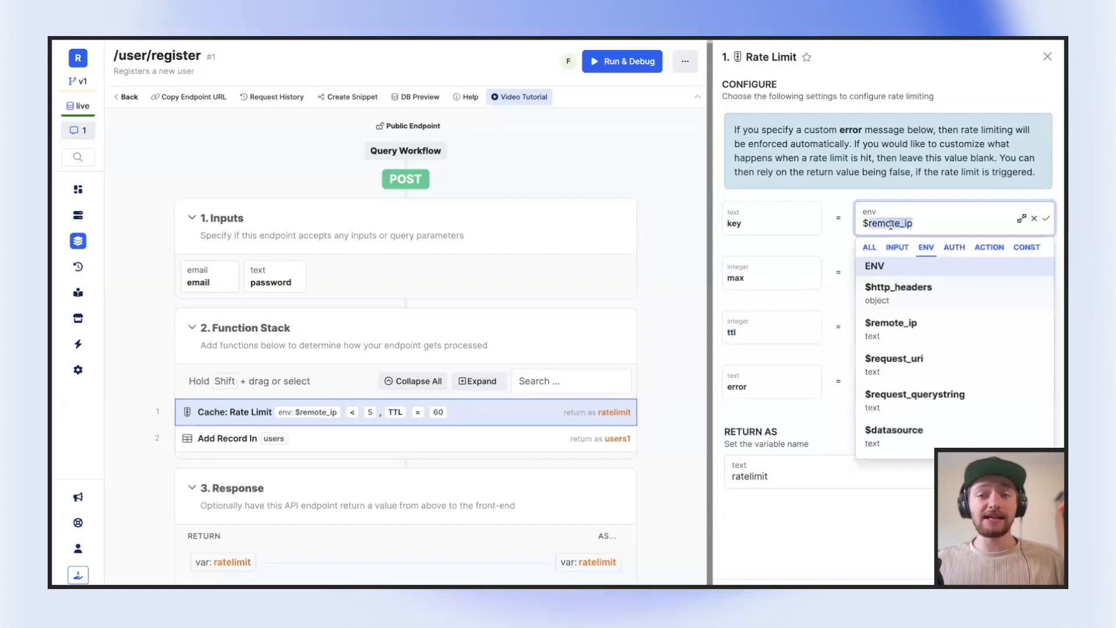
click(889, 279)
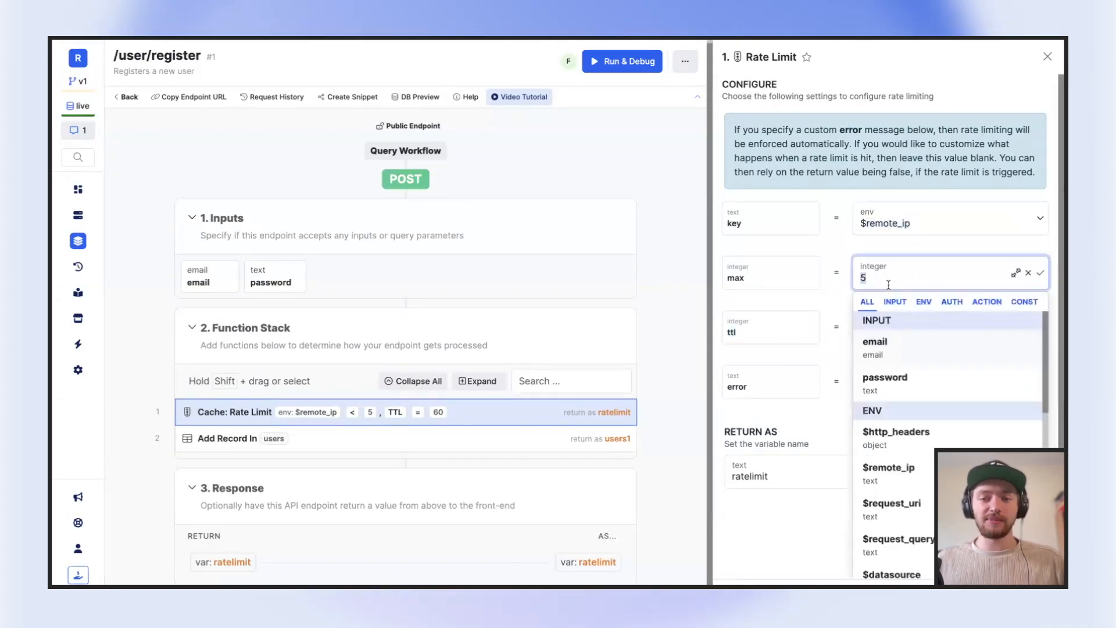
mouse_move(930, 250)
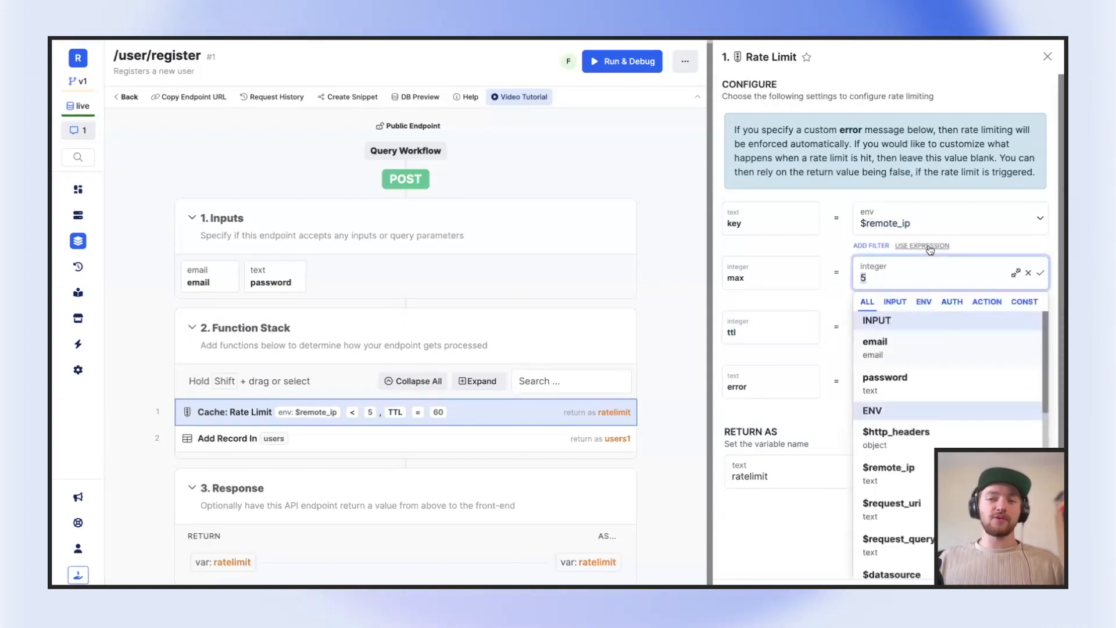
click(1002, 244)
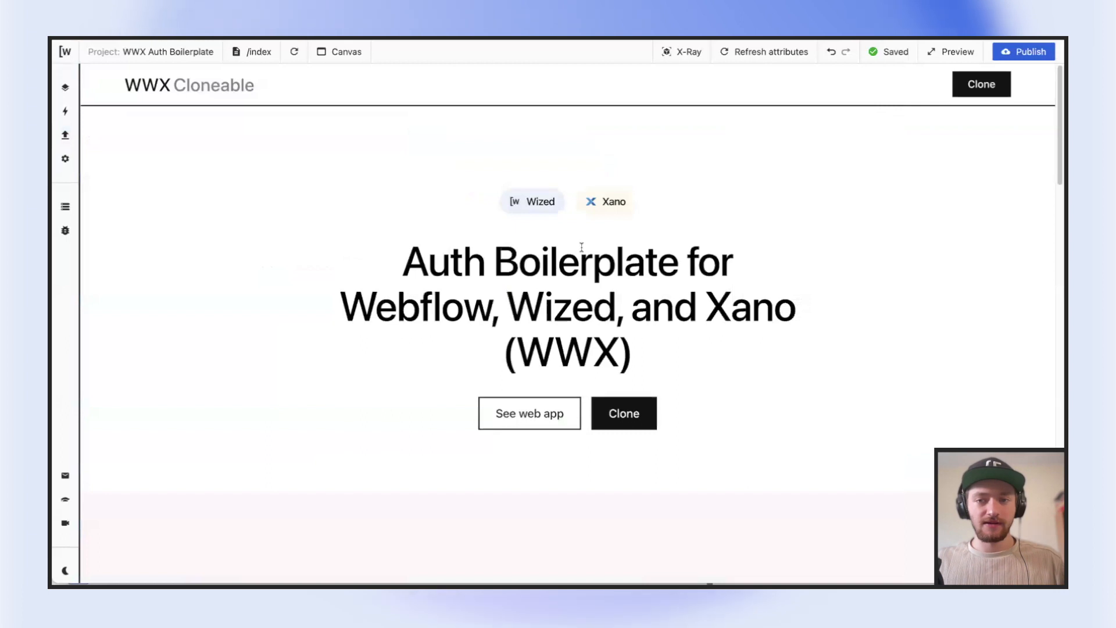
Switch to the WWX Auth Boilerplate project in Wized and open its register-rate-limit page
scroll(598, 215, down, 1)
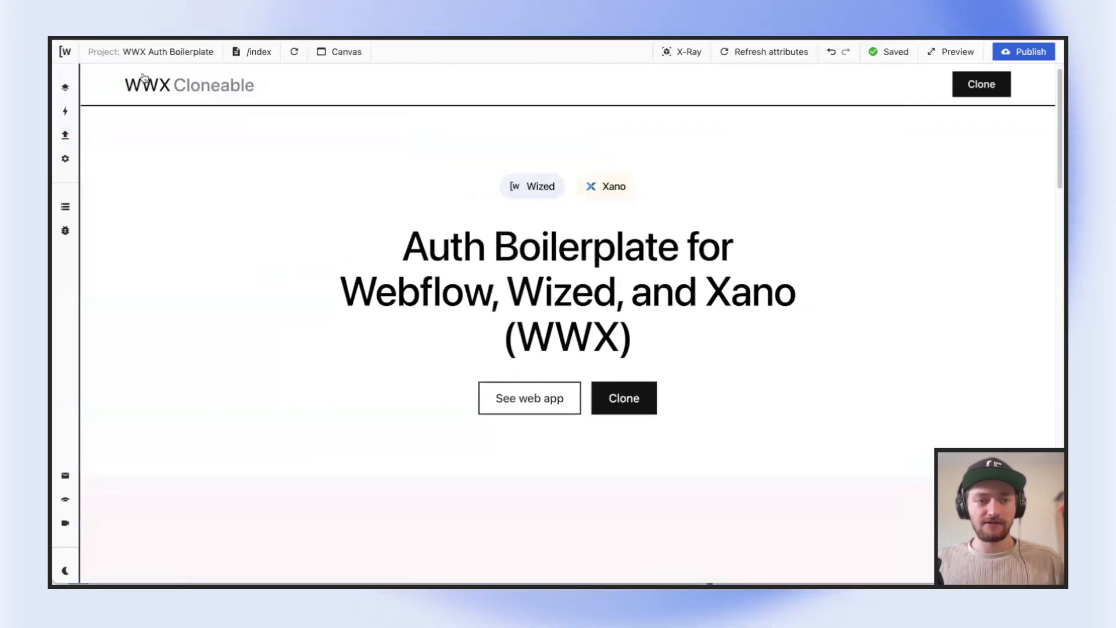
click(256, 51)
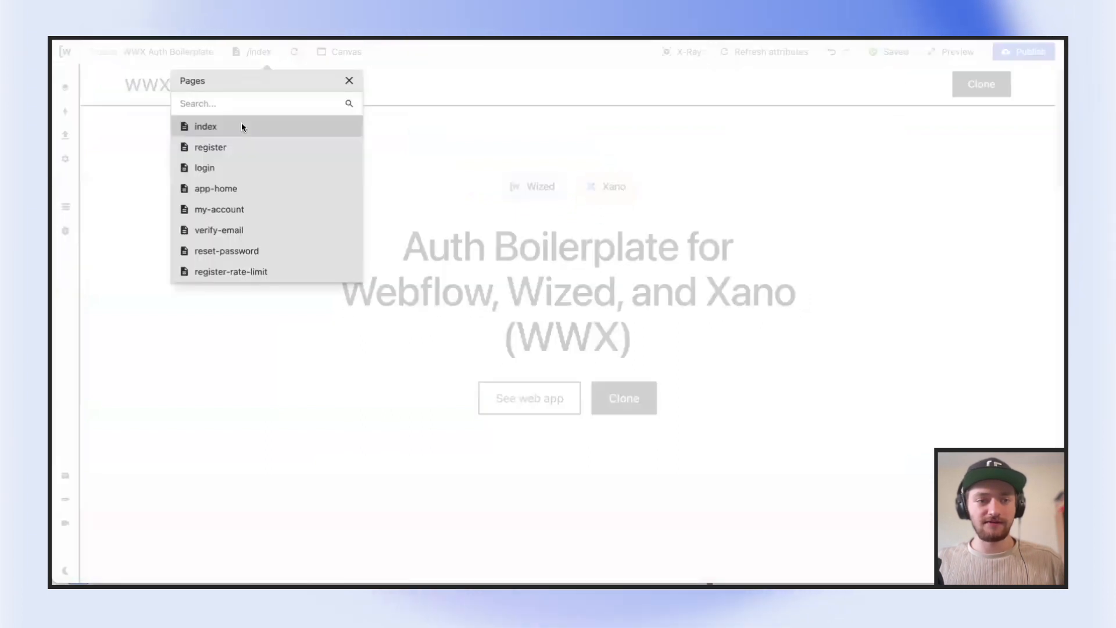
click(260, 271)
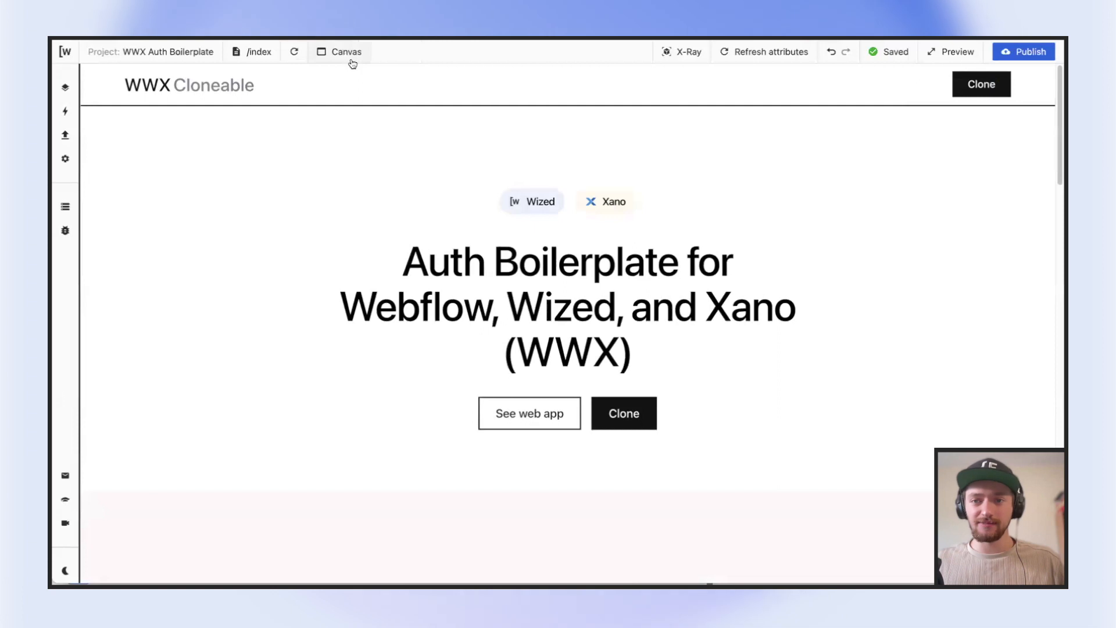
click(267, 53)
click(275, 250)
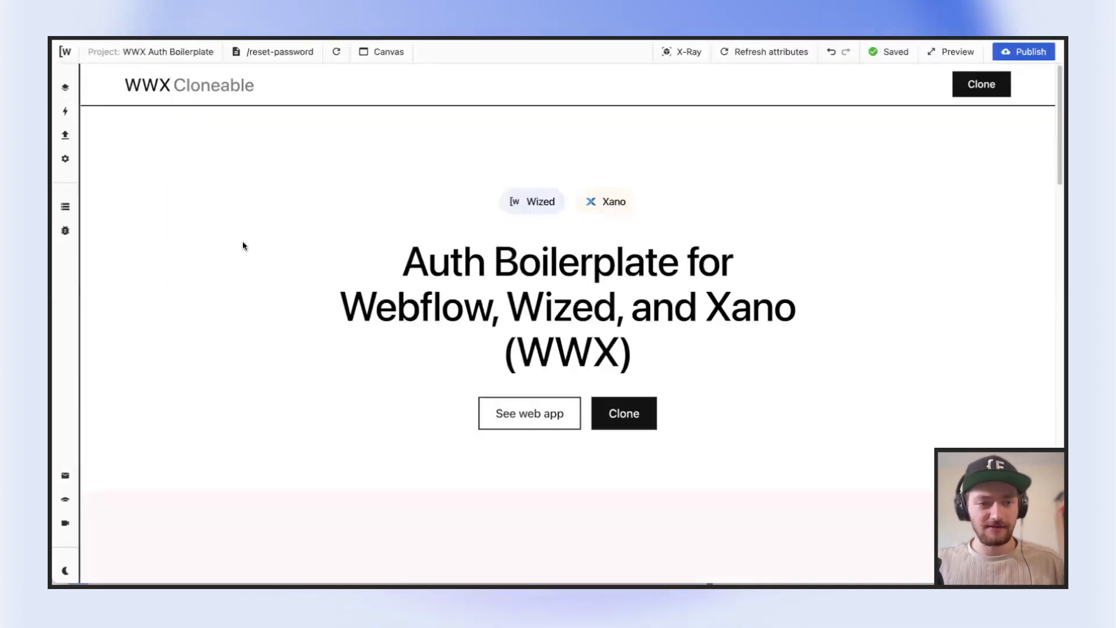
click(269, 53)
click(253, 272)
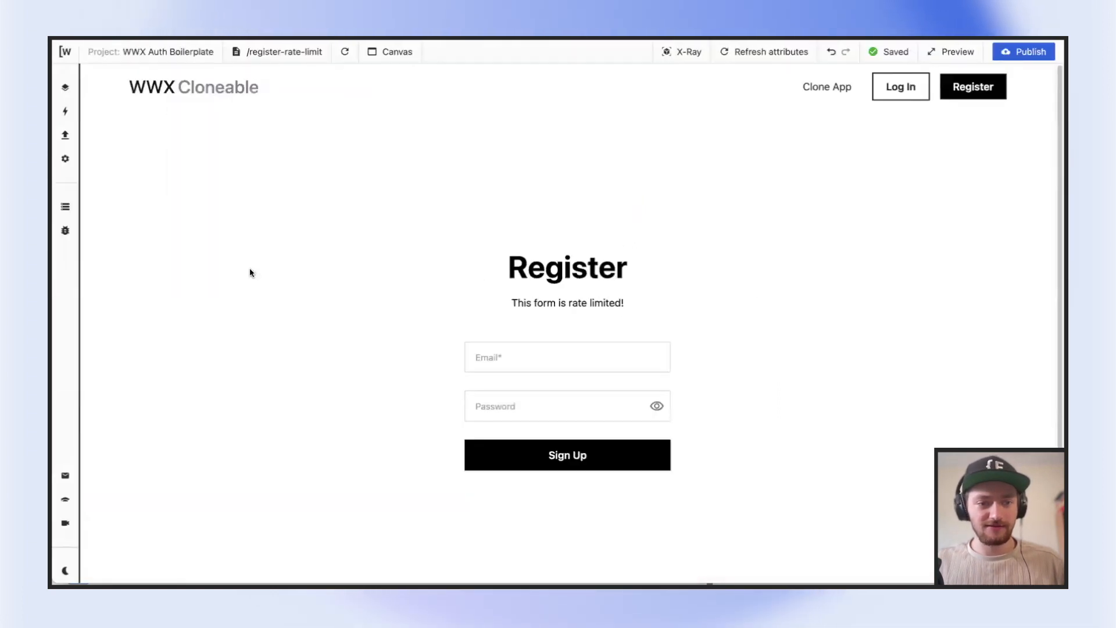
Fill in the Register form with the saved e-mail address and an account password
click(514, 365)
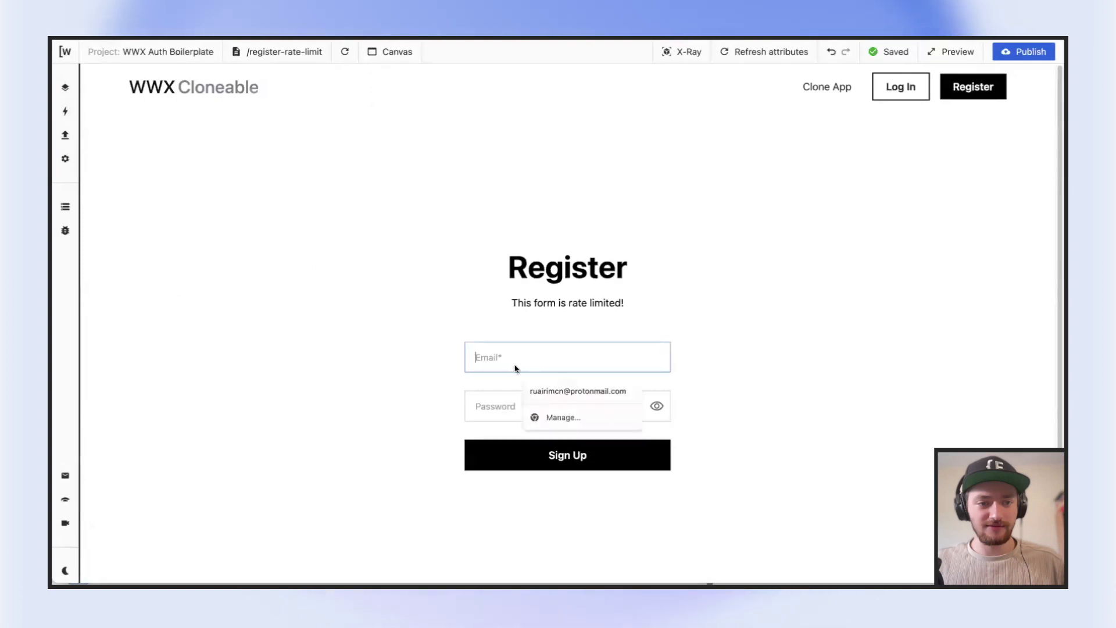
click(536, 367)
click(570, 389)
click(570, 414)
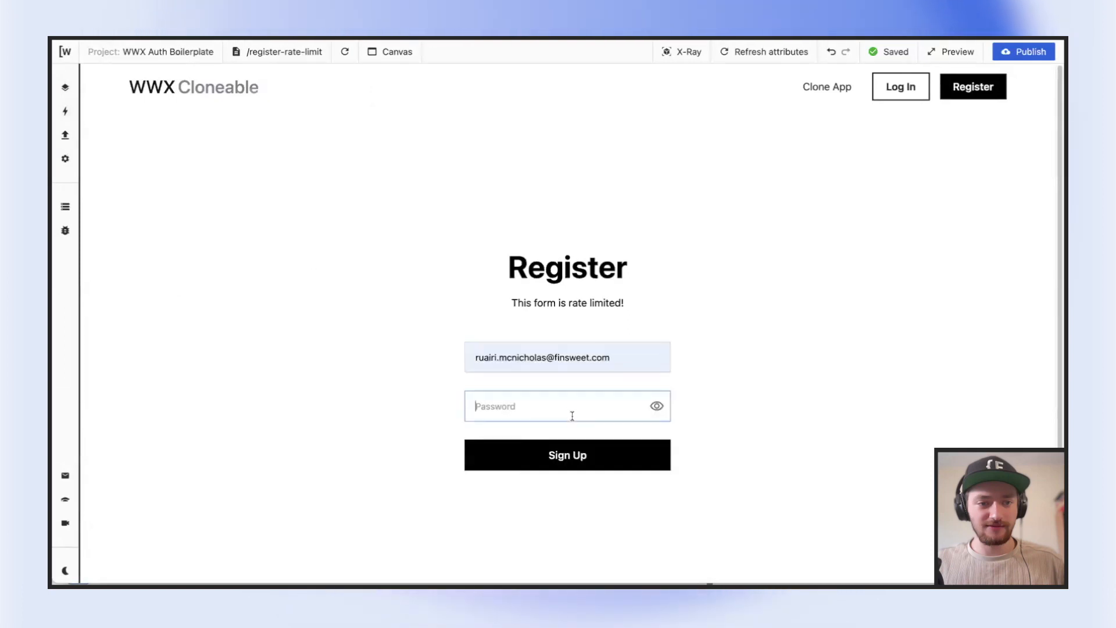
text(••••••••)
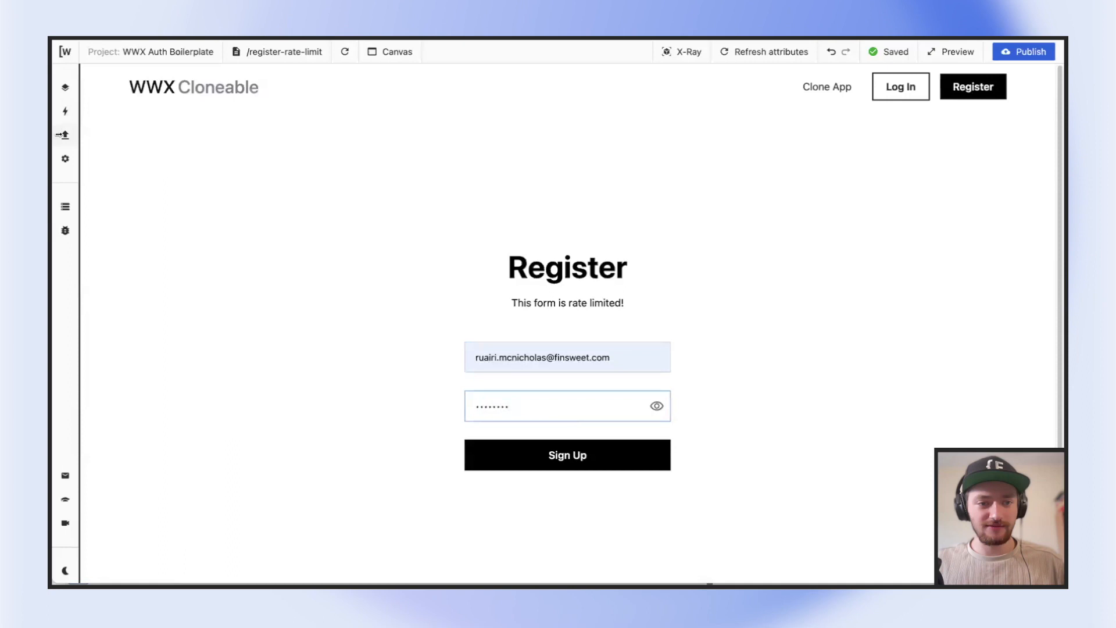
Run the rl_register request from the rate_limit folder repeatedly in quick succession and examine its response data and state
click(62, 135)
click(192, 238)
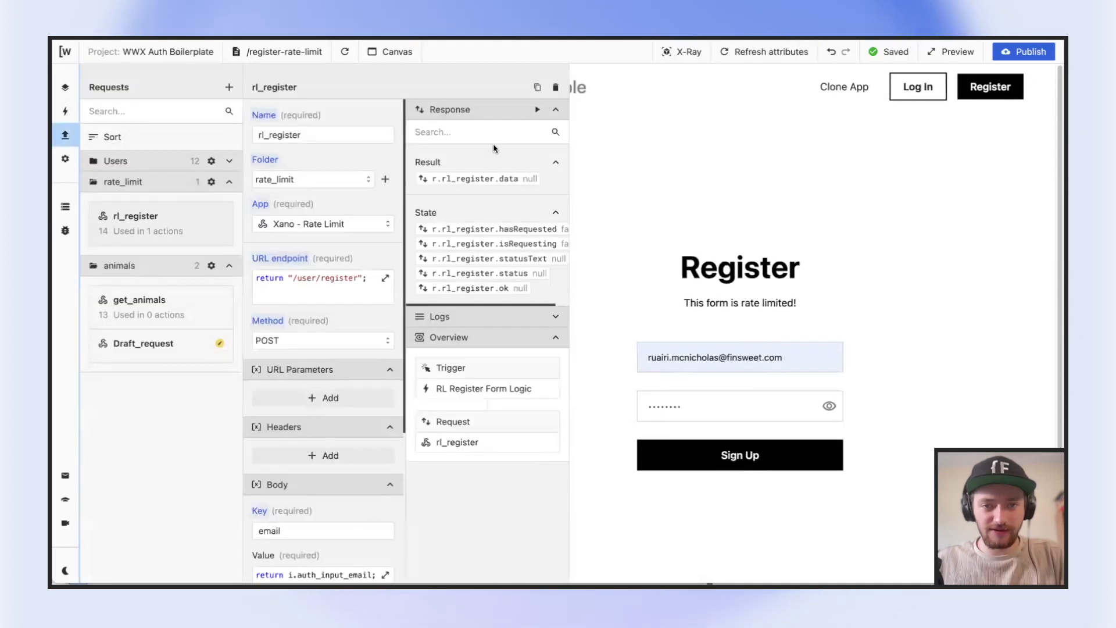
click(538, 110)
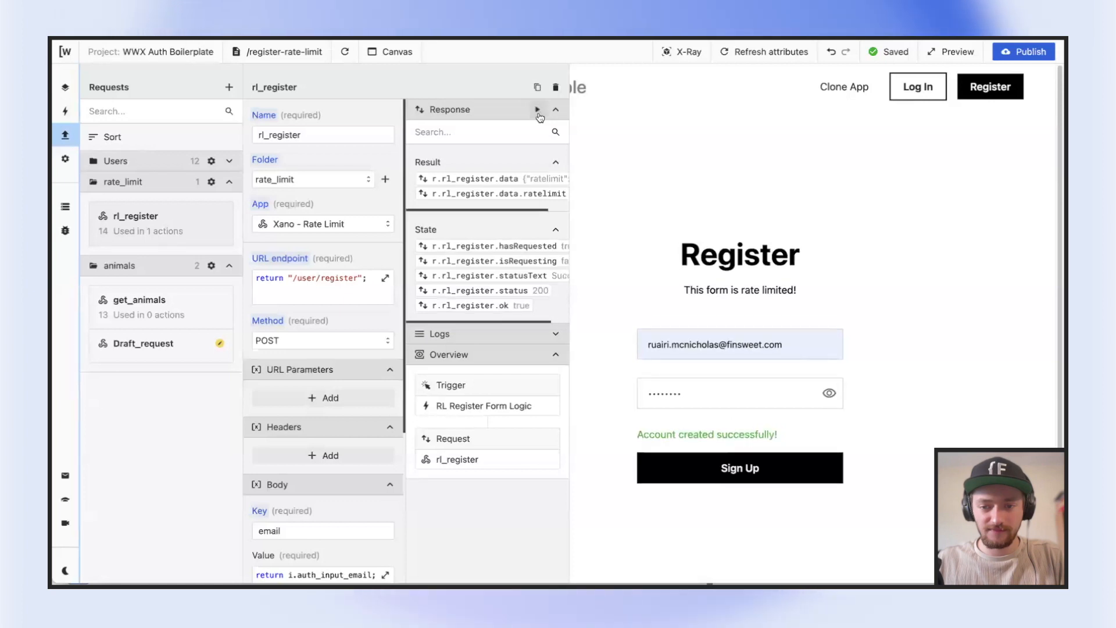
click(539, 114)
click(538, 114)
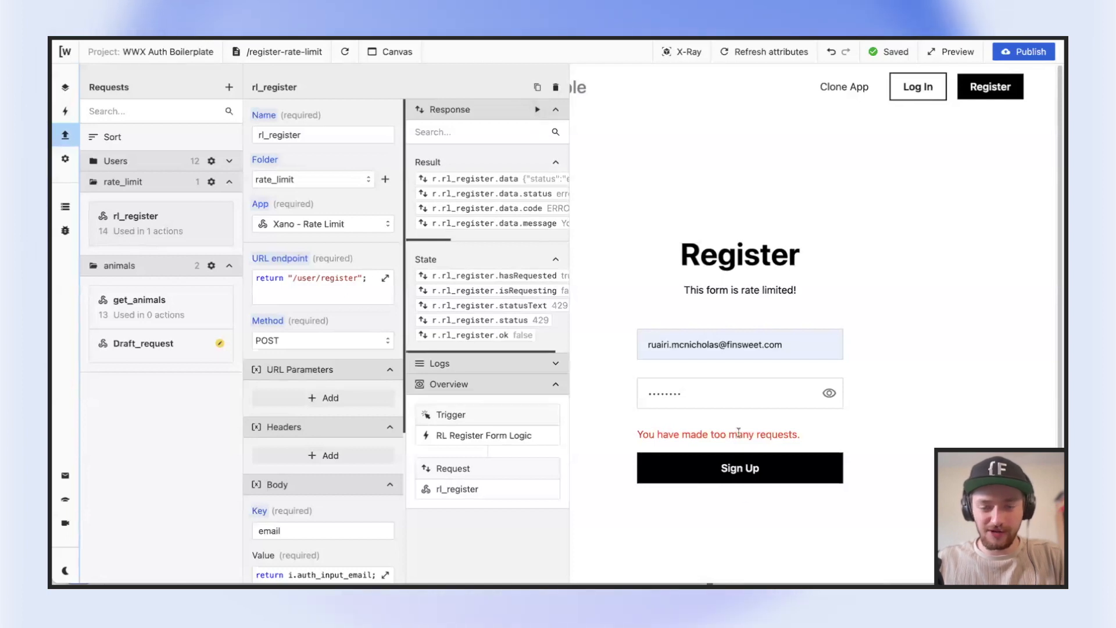
scroll(484, 186, right, 5)
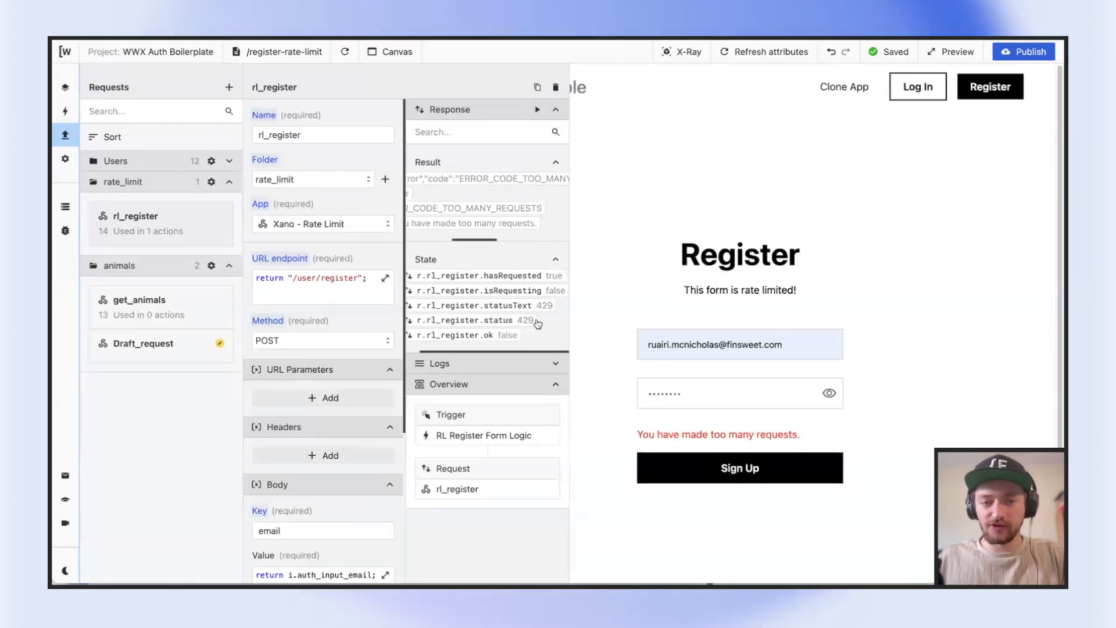
scroll(464, 184, left, 3)
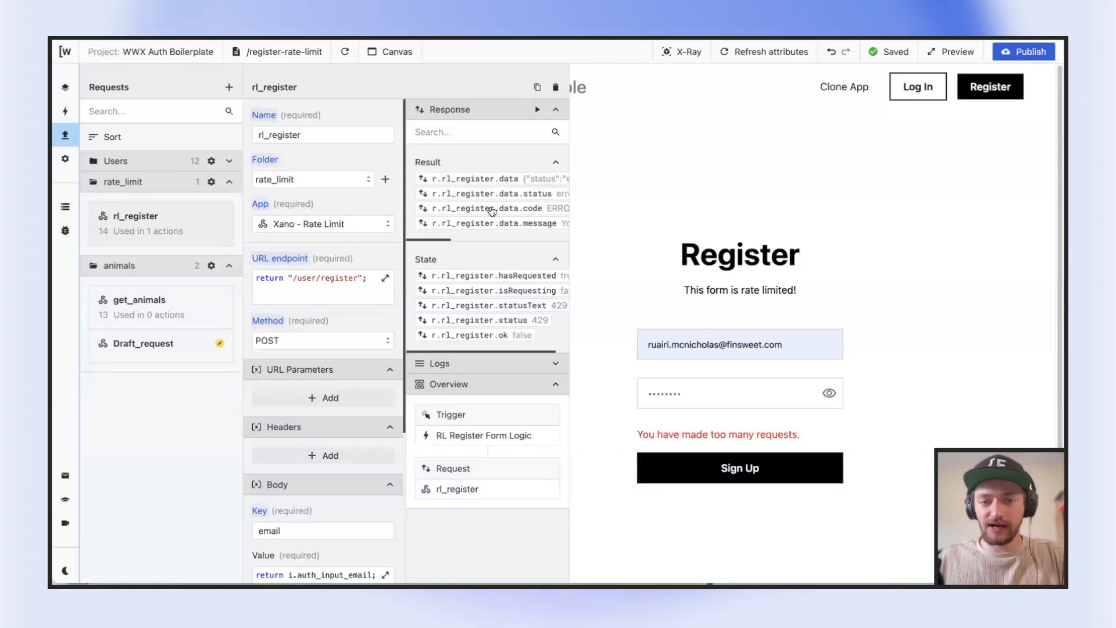
scroll(491, 211, right, 3)
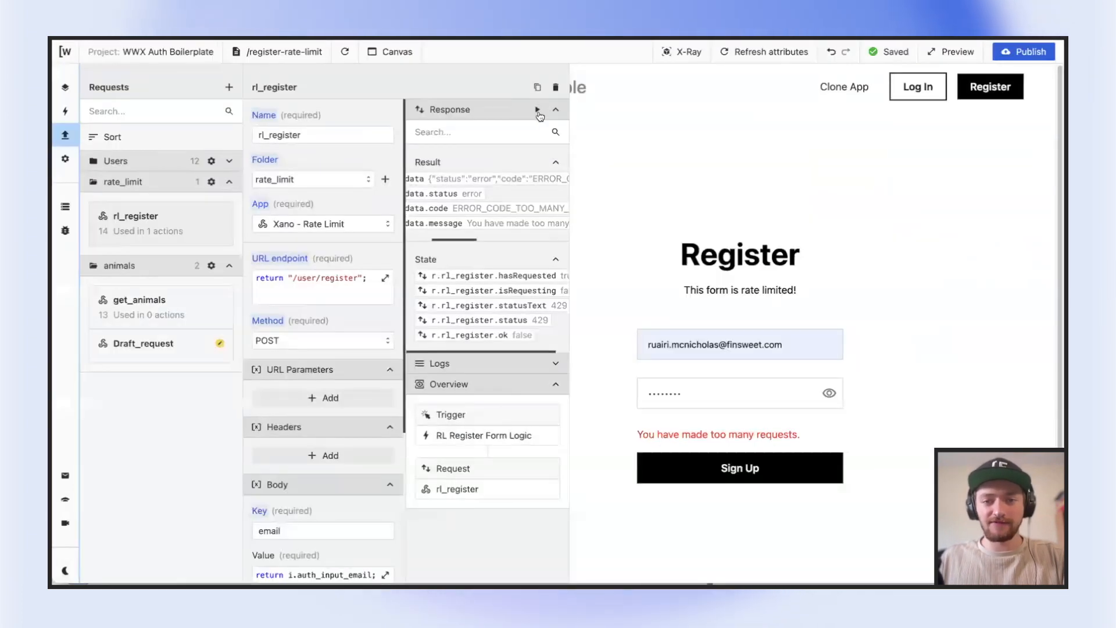
Run the rl_register request once more and switch to Postman to review the animals request and its endpoint URL
click(537, 112)
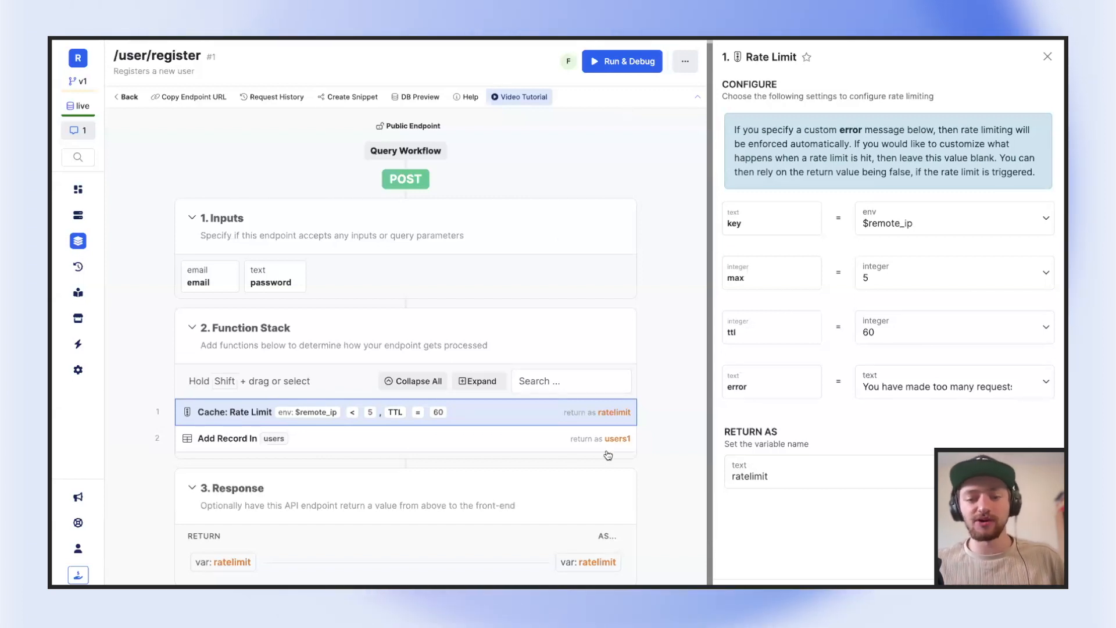
mouse_move(635, 422)
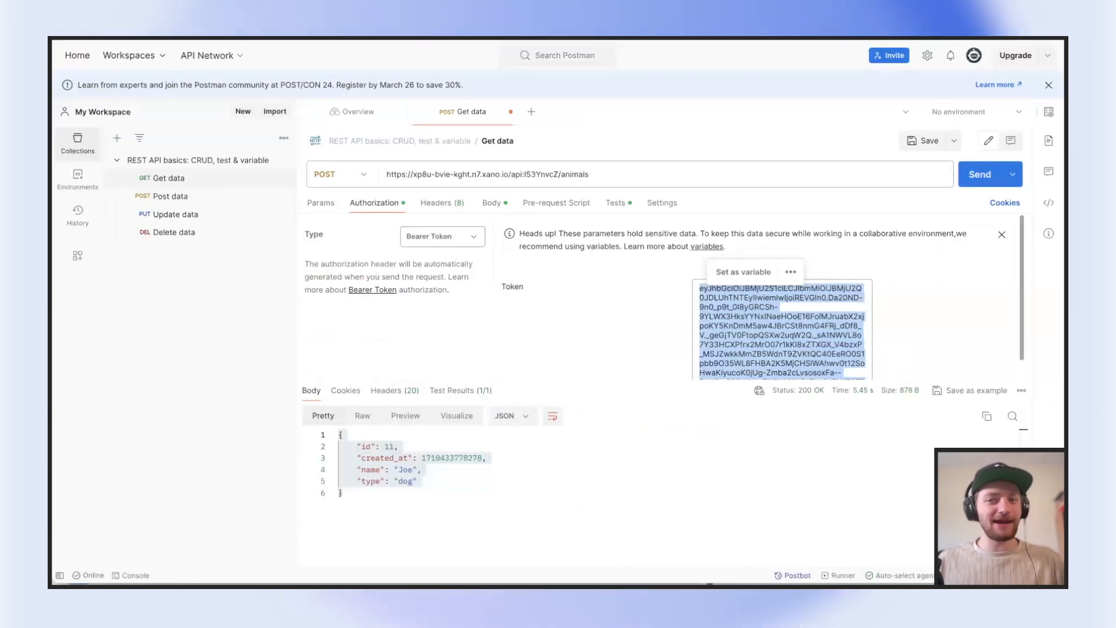
click(485, 174)
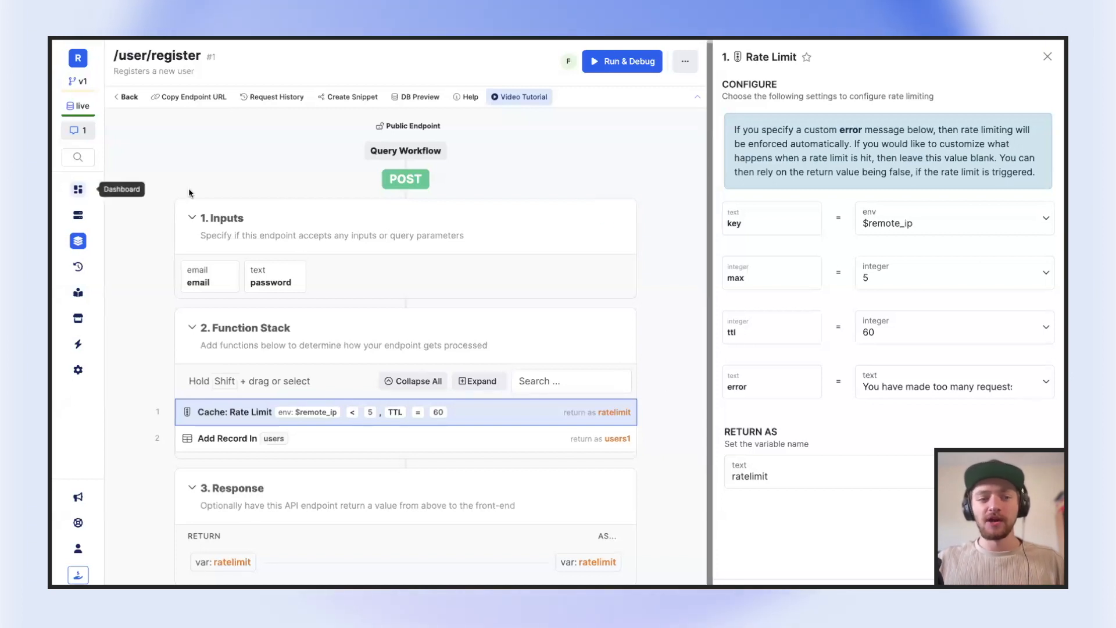
Switch to the Xano workspace holding the /log-in endpoint and open the /auth/user endpoint from its users API group
click(78, 241)
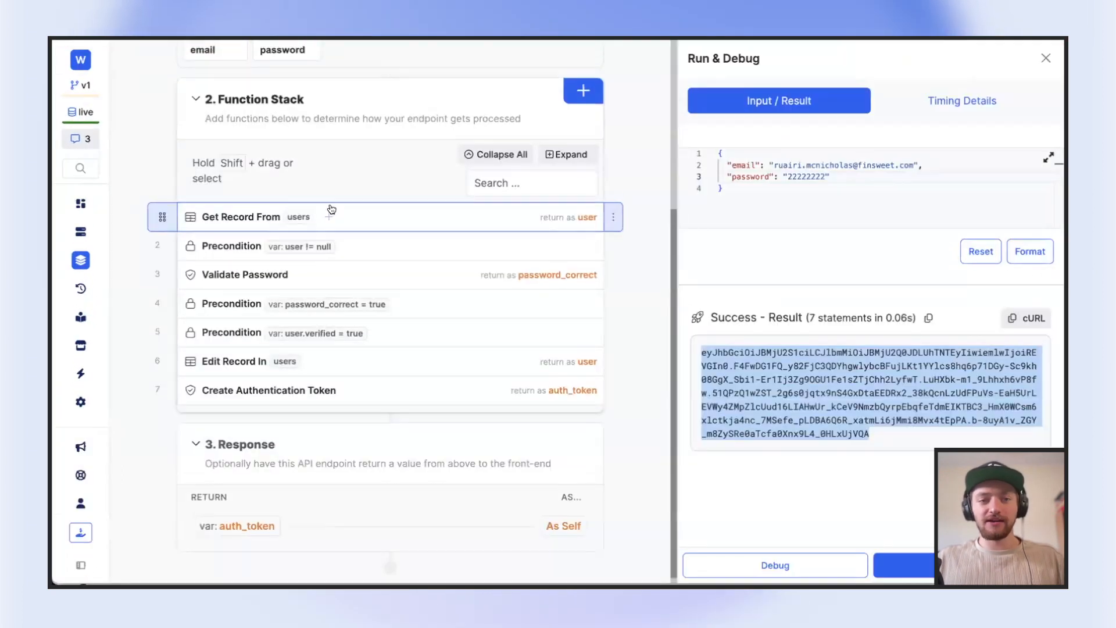
scroll(407, 291, up, 5)
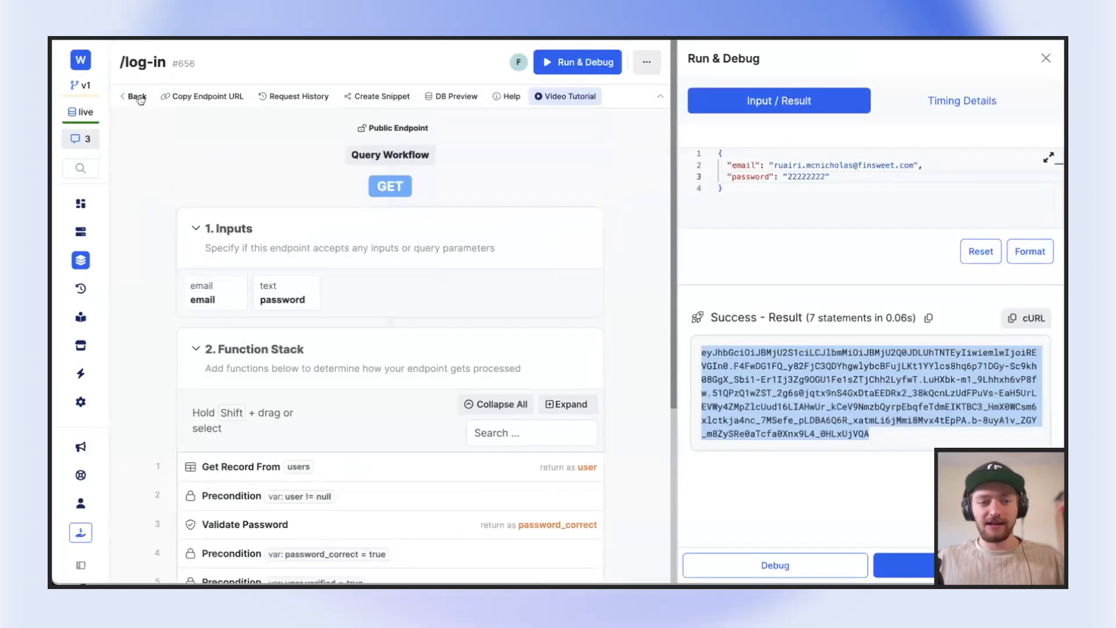
click(138, 99)
click(309, 324)
scroll(603, 274, down, 2)
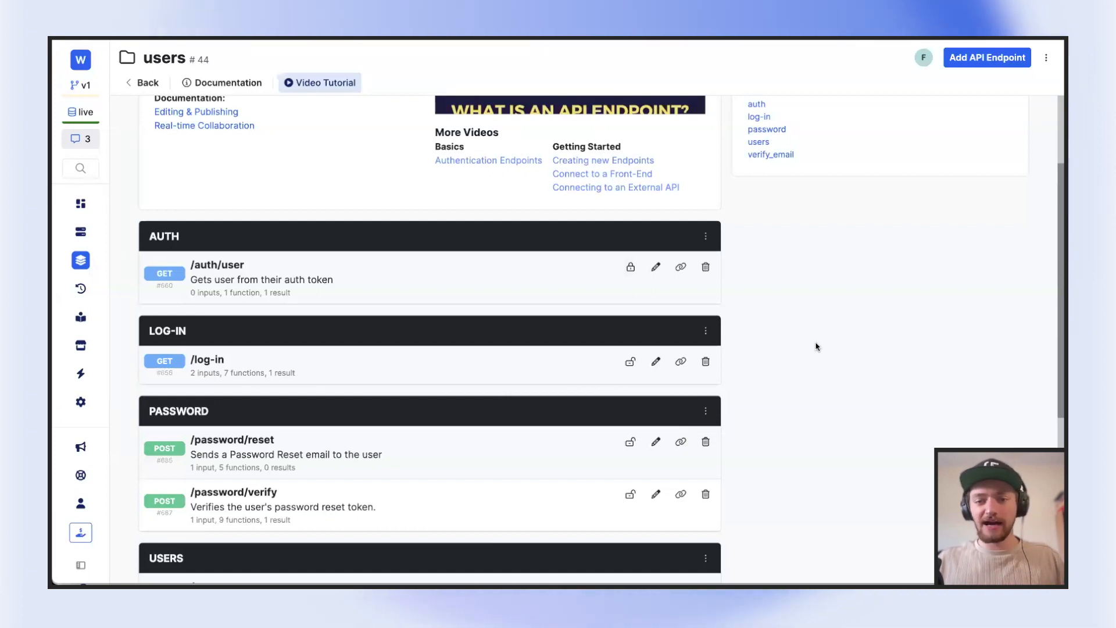
click(654, 268)
Review the External Access and Authentication options in the settings of the /auth/user endpoint and leave them unchanged
click(1033, 66)
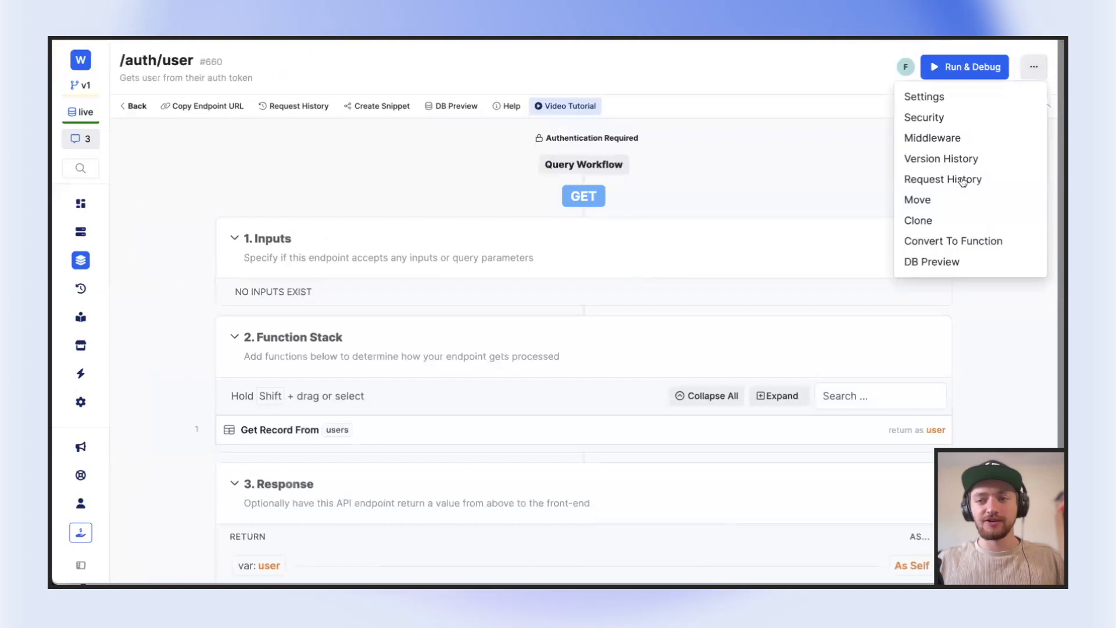
click(925, 96)
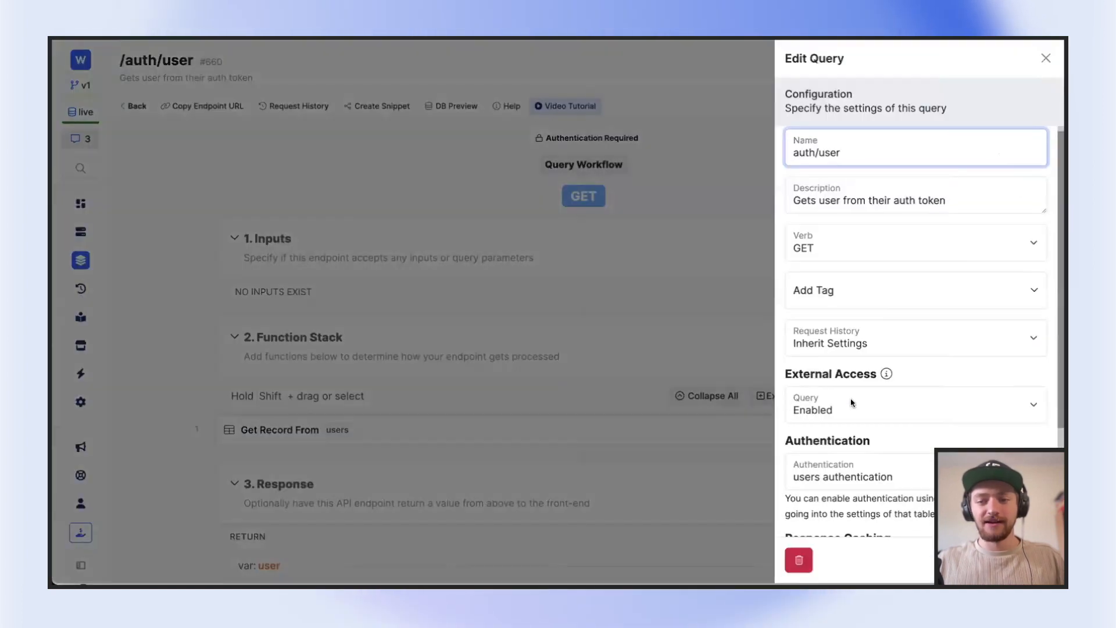
click(852, 400)
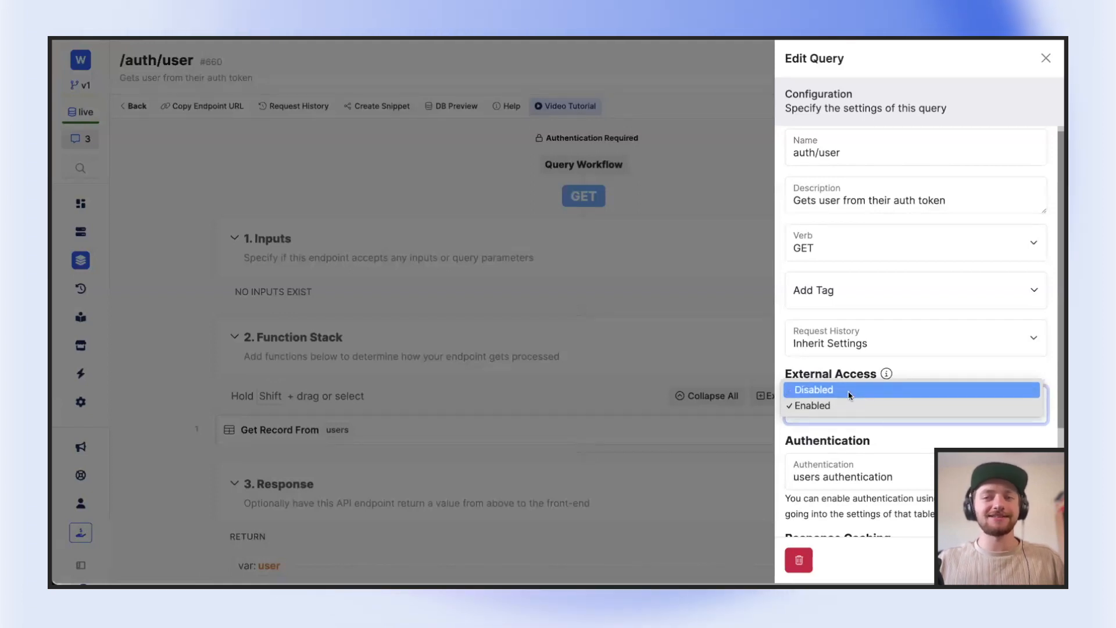
click(988, 147)
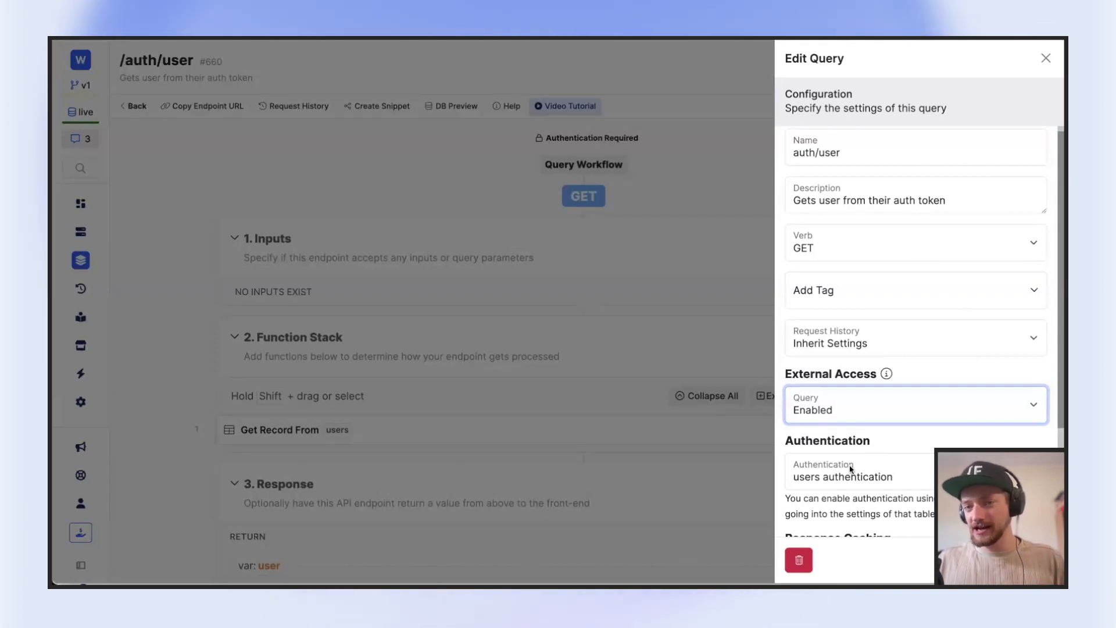
click(1046, 58)
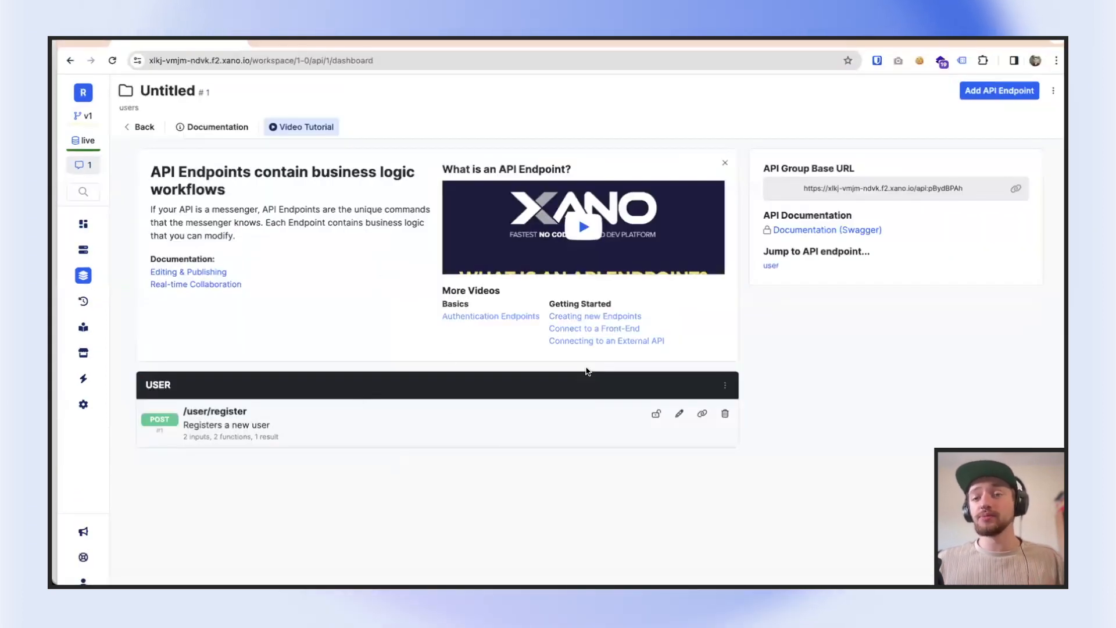
Open the Rate Limit function of the /user/register endpoint and enter 5000 as its max value
click(346, 417)
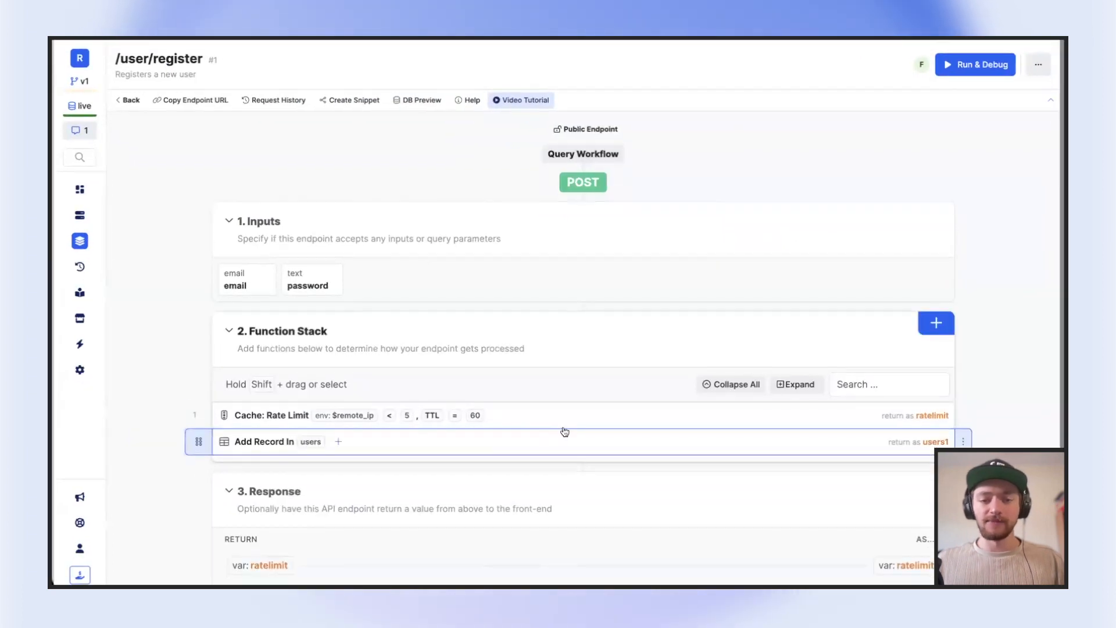
click(559, 450)
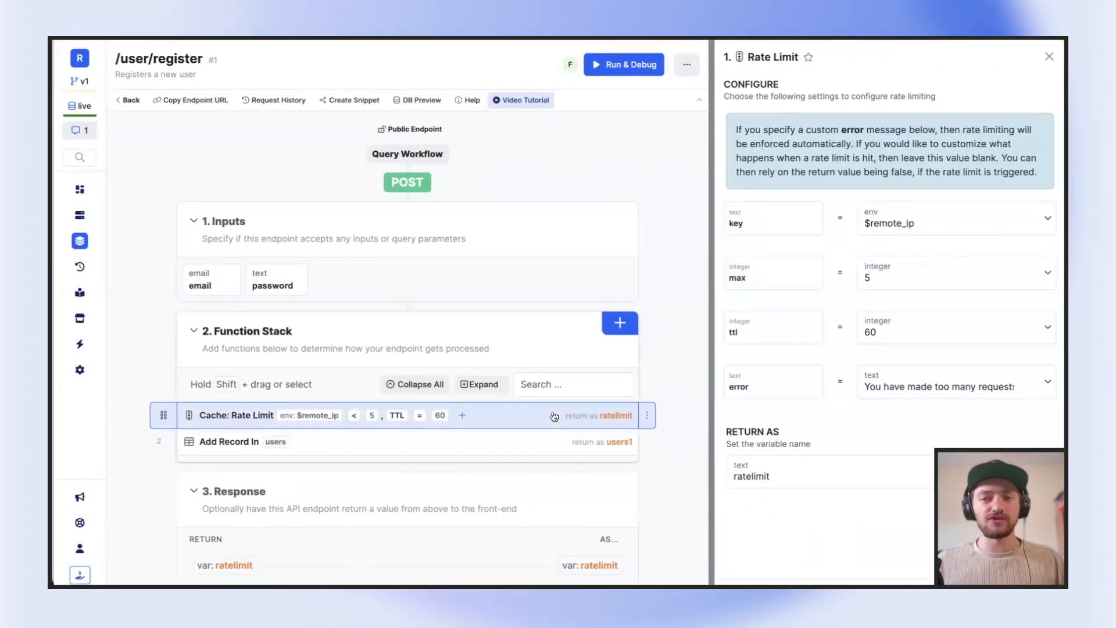
click(901, 281)
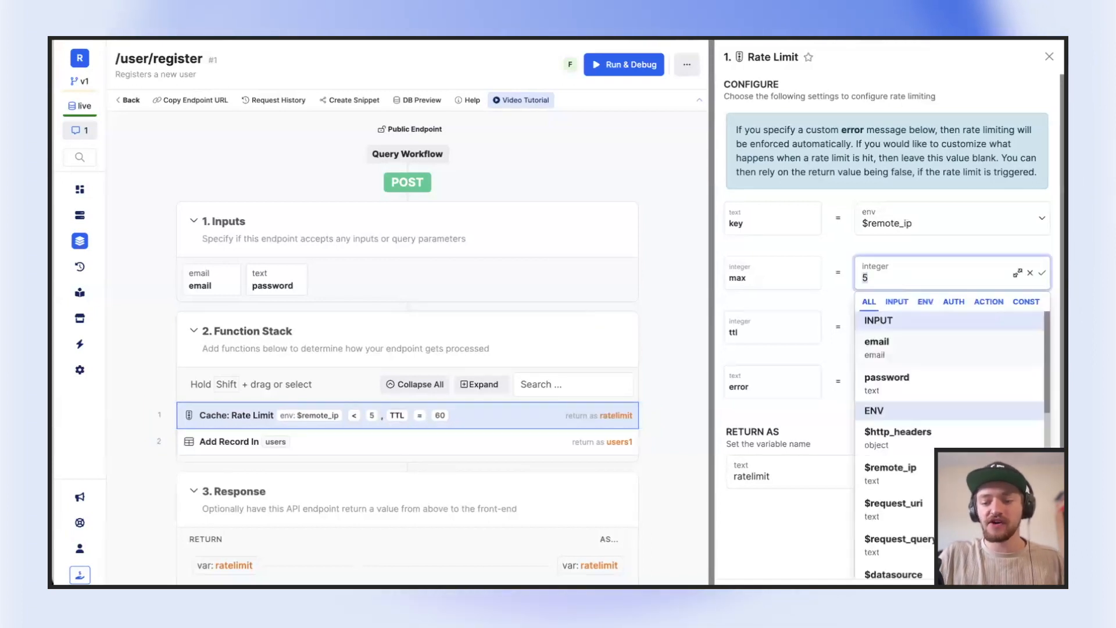
text(00)
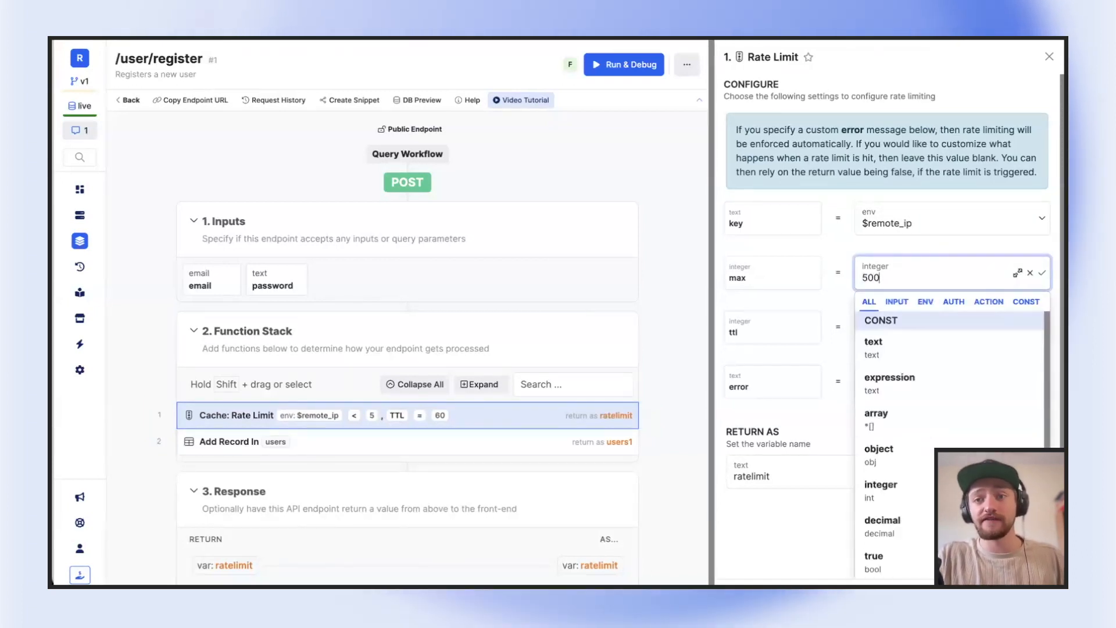
text(0)
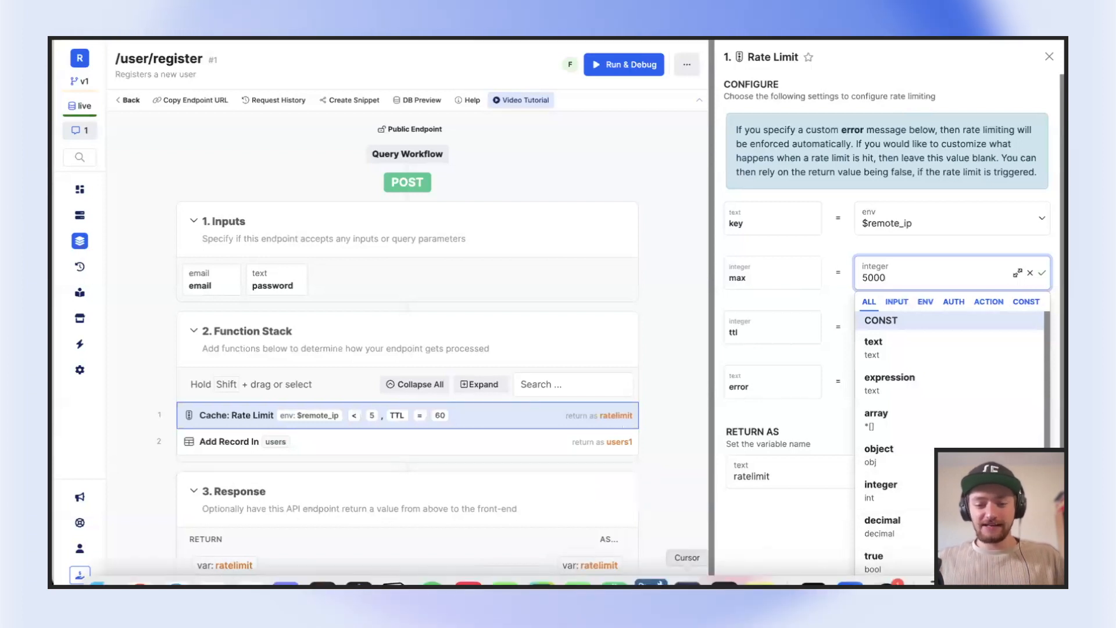
Switch to the FigJam presentation and go through the API, REST API and Xano API Endpoint cards in the Terminology section
click(322, 584)
scroll(362, 301, up, 6)
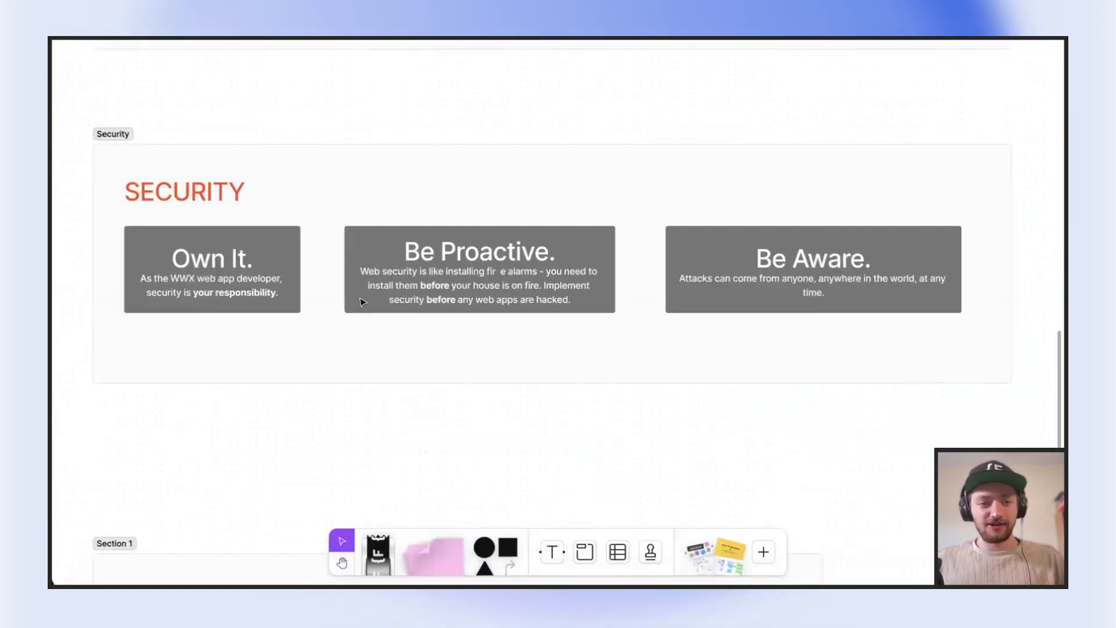
scroll(362, 302, up, 10)
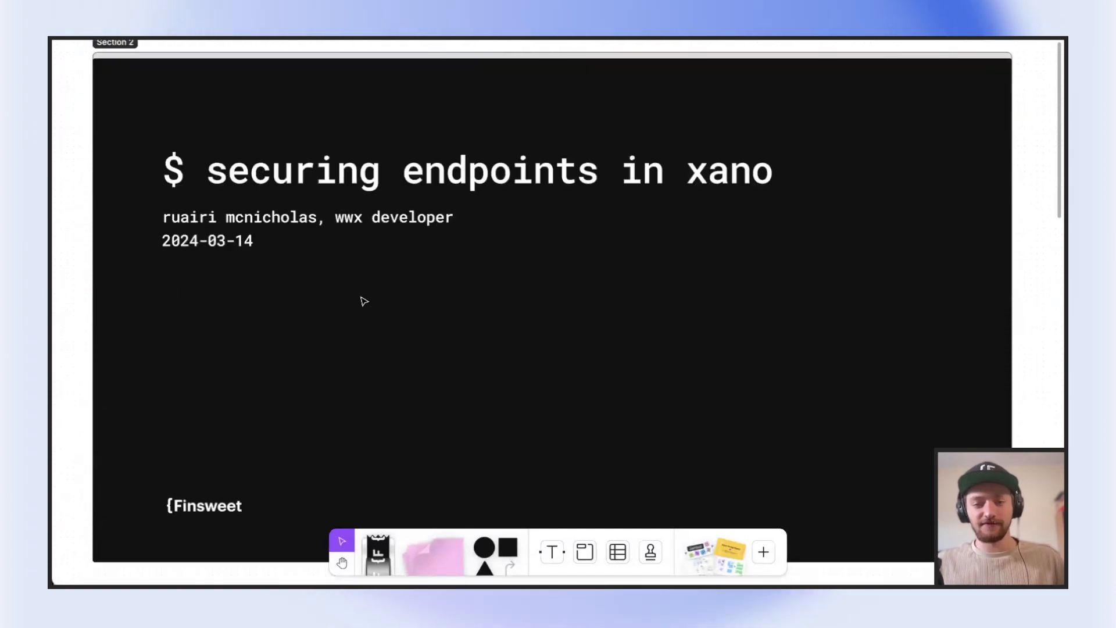
scroll(363, 301, down, 10)
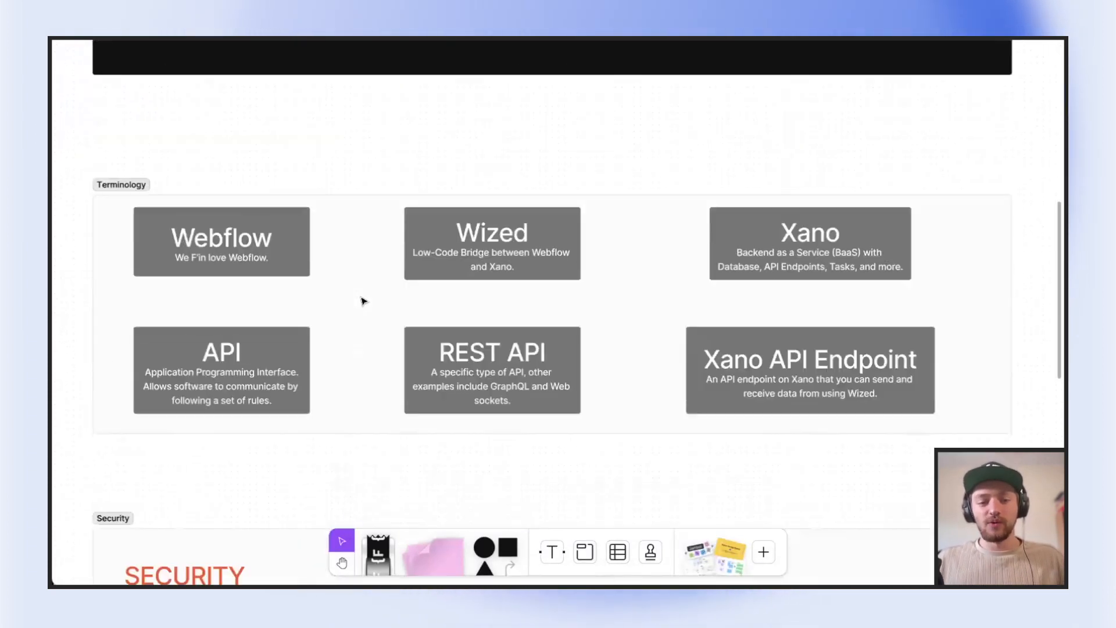
click(237, 315)
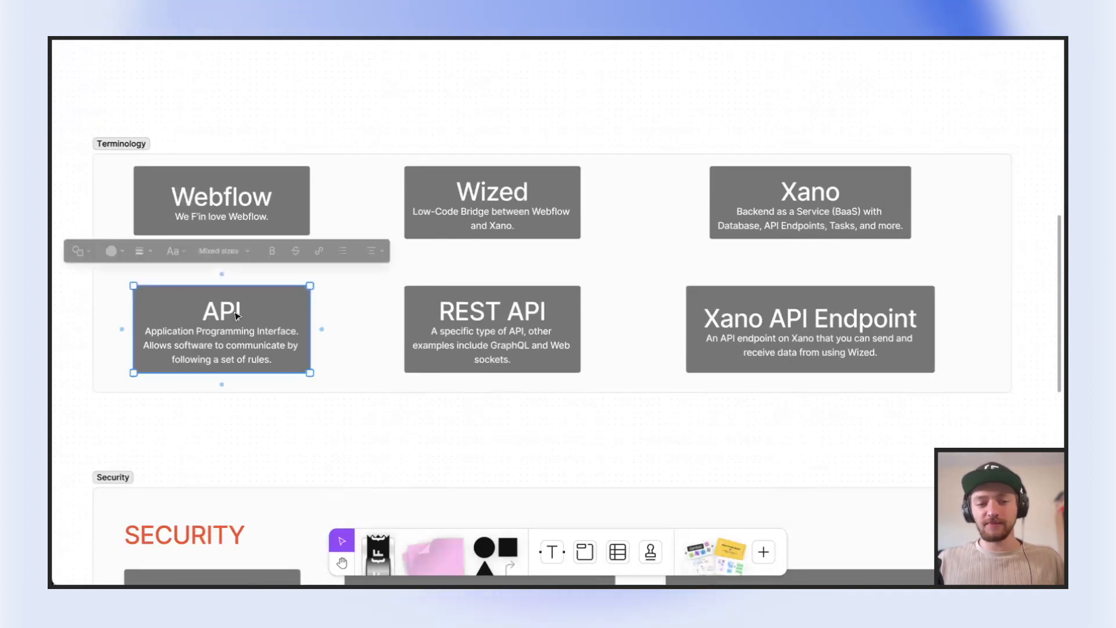
click(520, 312)
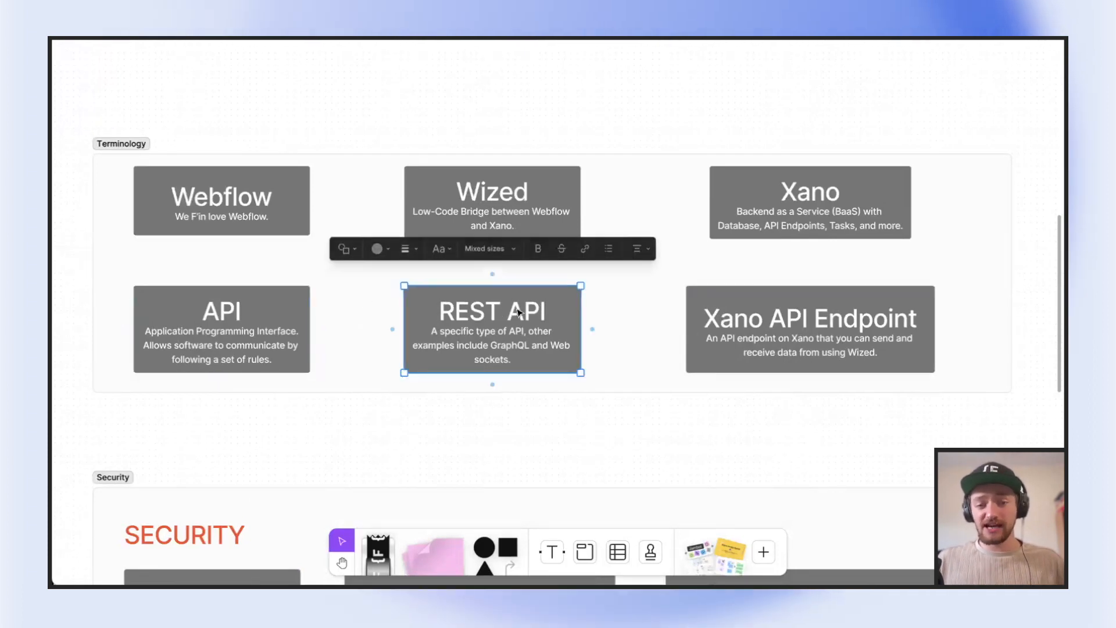
click(750, 321)
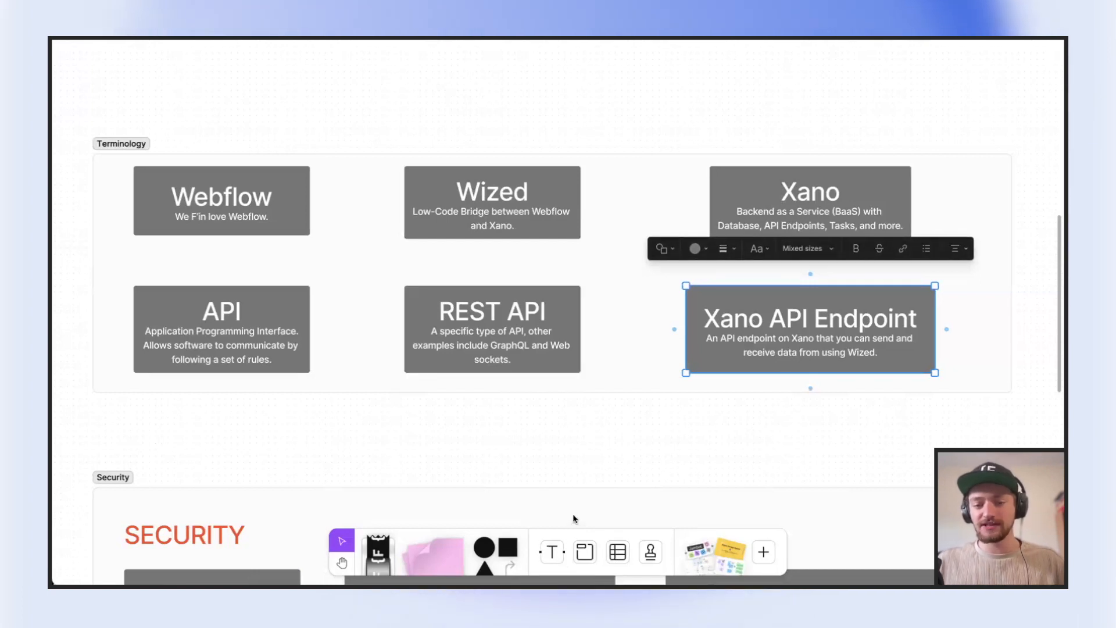
Review the Security section of the presentation, starting with its Own It card
scroll(569, 418, down, 6)
click(369, 364)
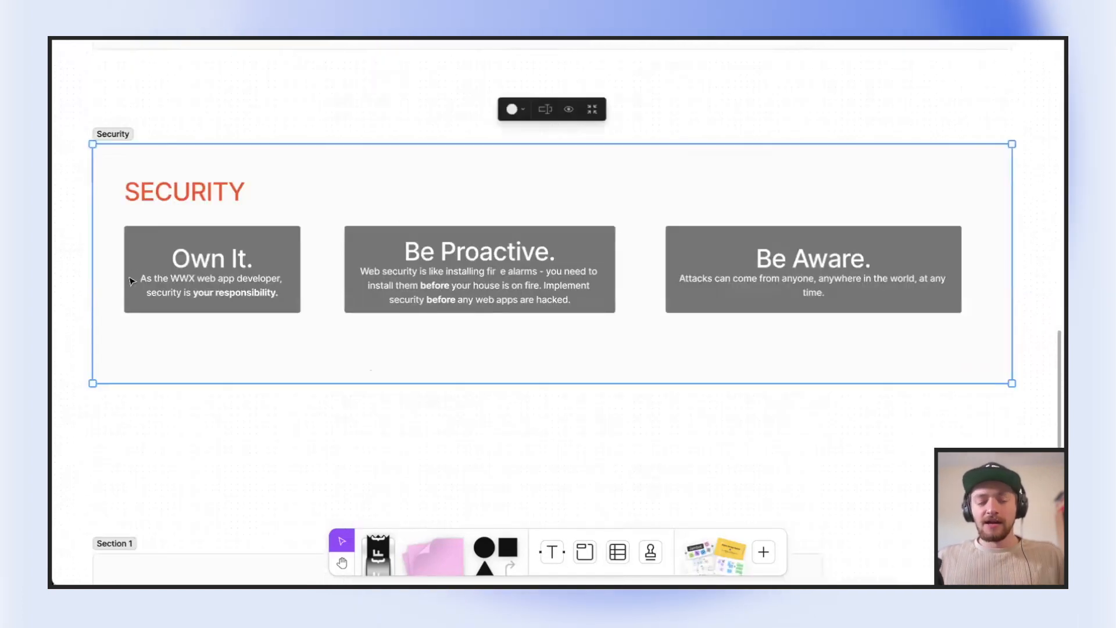
click(211, 258)
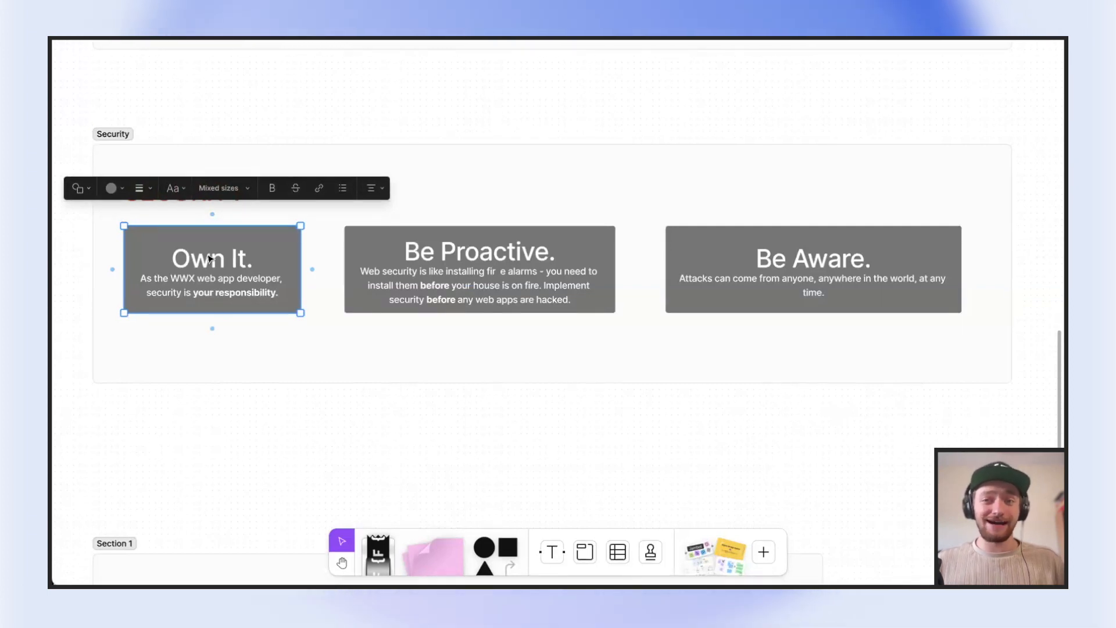
Delete a stray space inside the word "fire" on the Be Proactive card and select the Be Aware card
click(402, 243)
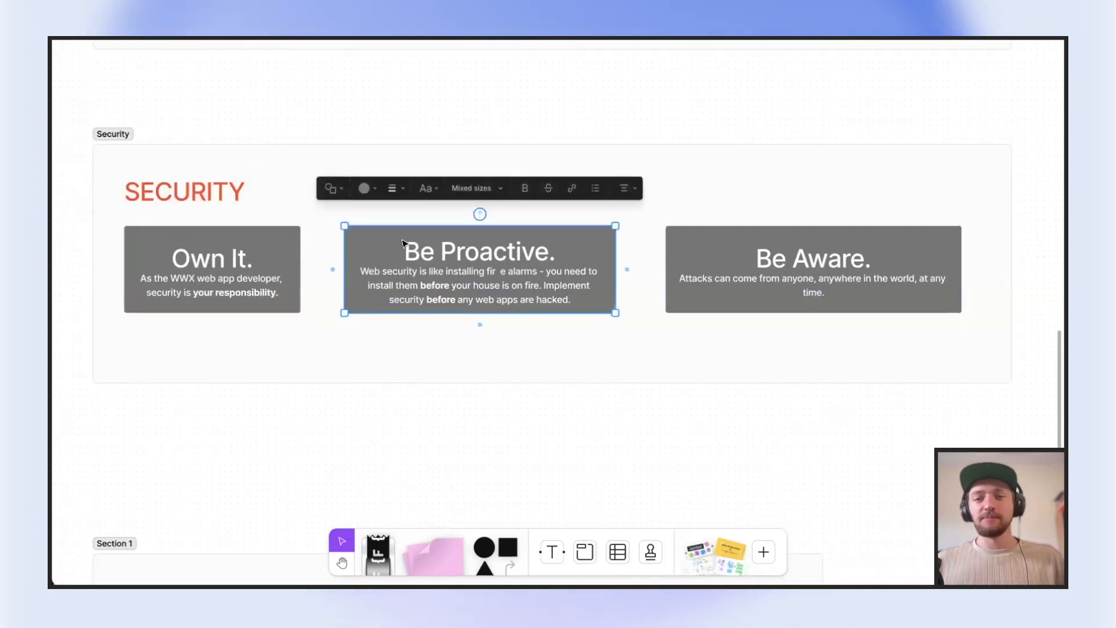
click(501, 271)
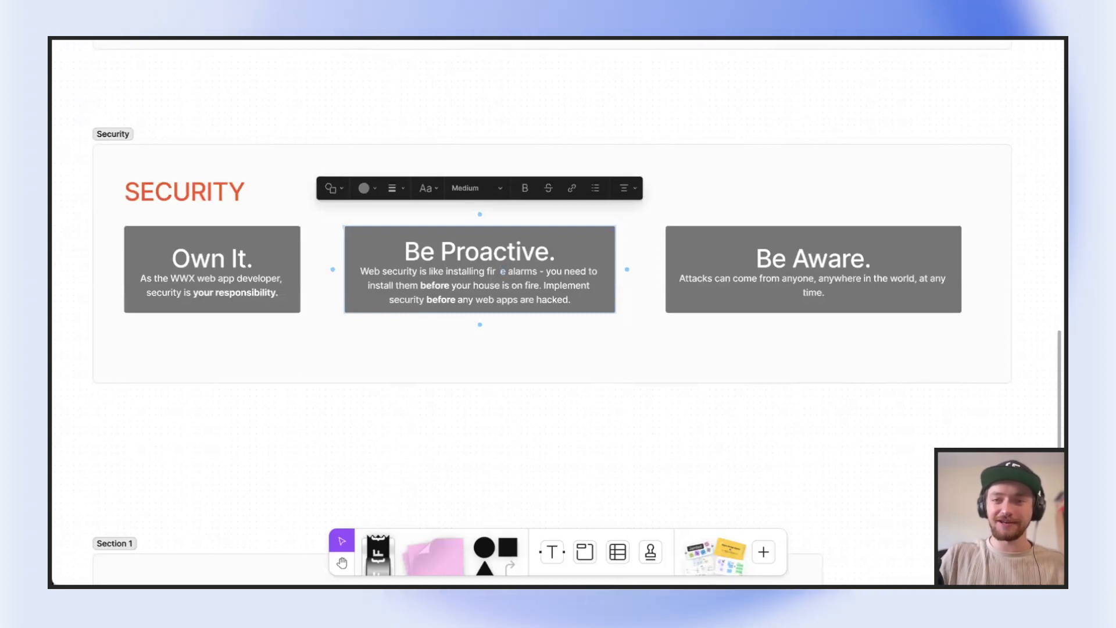
key(BackSpace)
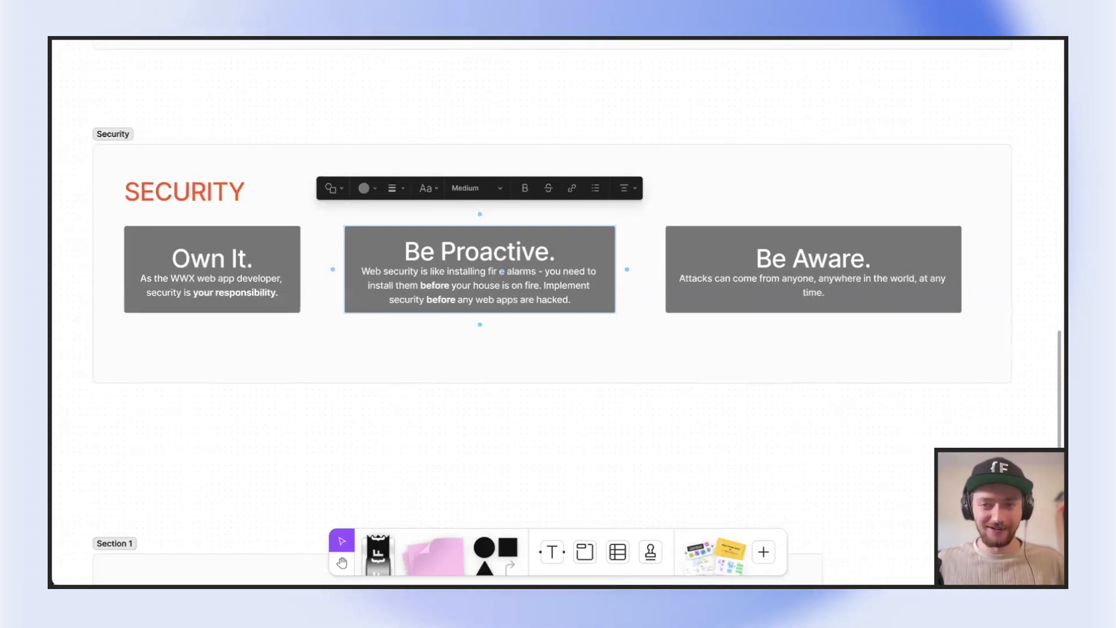
click(490, 153)
click(738, 266)
click(737, 266)
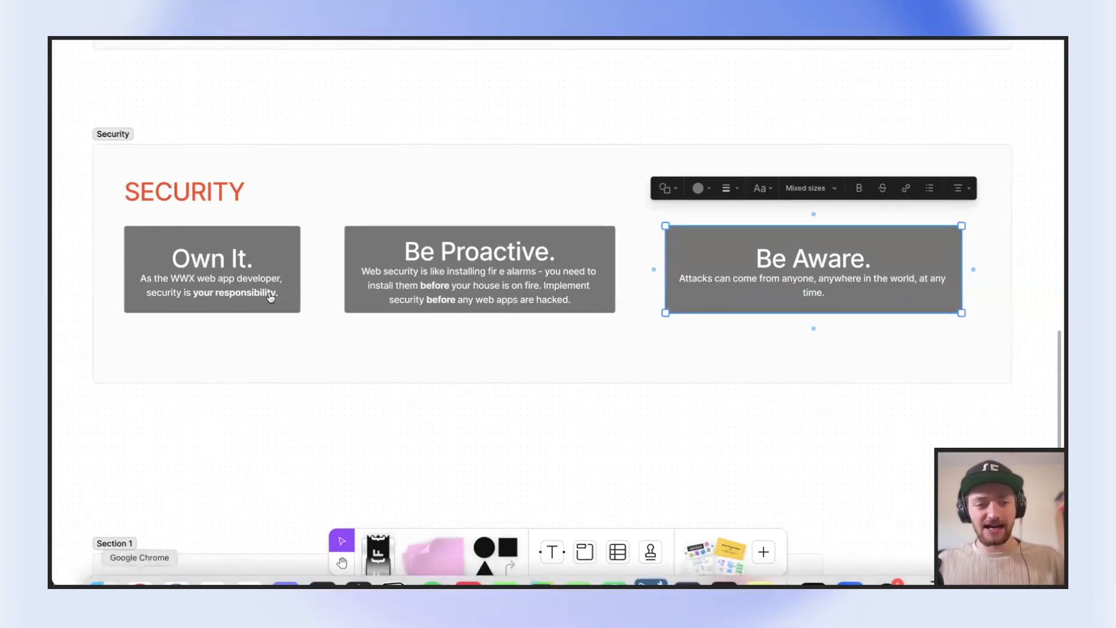
Return to the /user/register endpoint in Xano, close the Rate Limit function without saving, and review the endpoint's External Access and Authentication settings
click(299, 185)
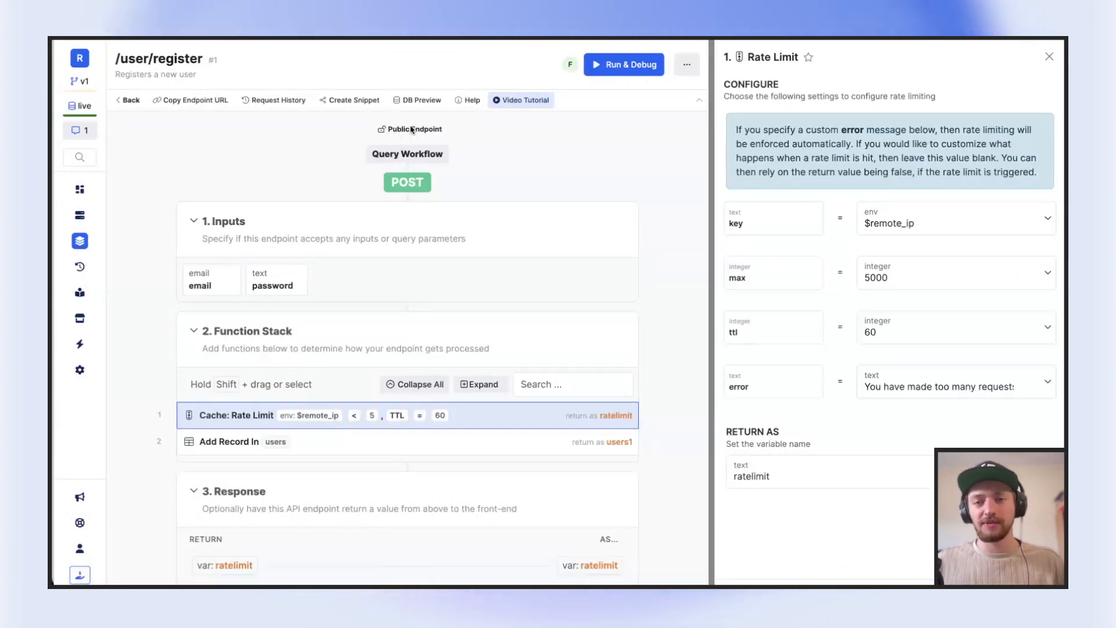
click(1049, 57)
click(1044, 64)
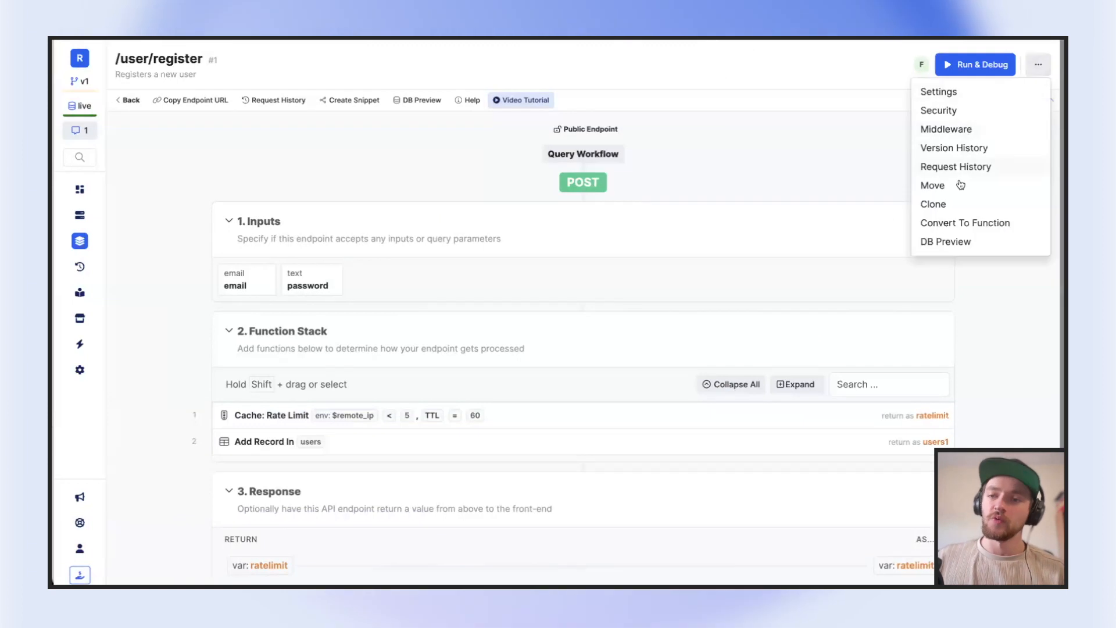
click(953, 91)
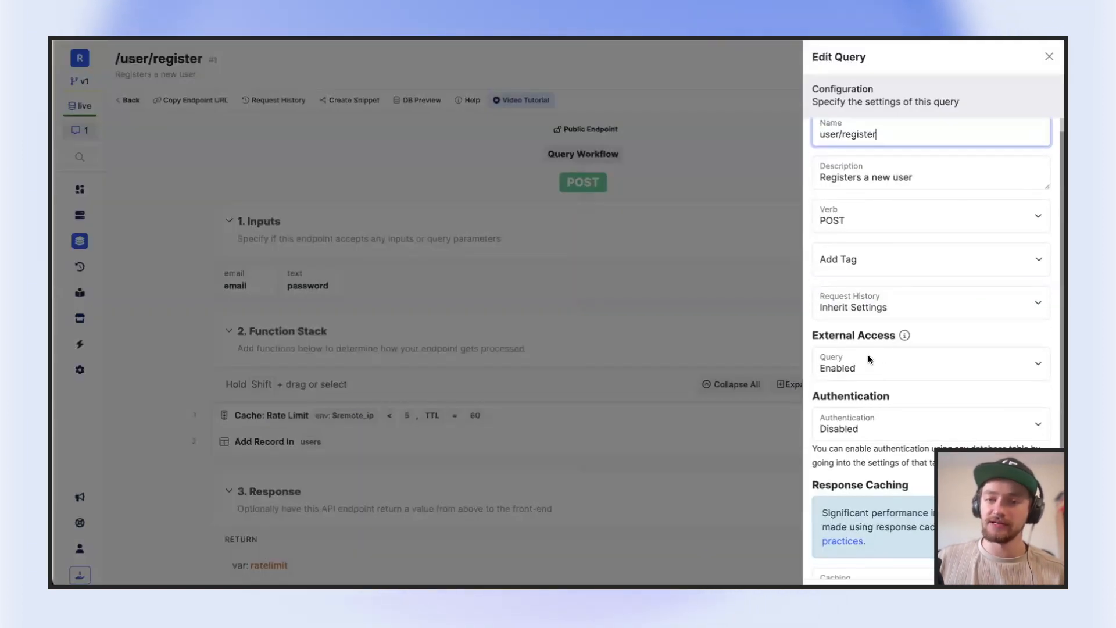
click(735, 242)
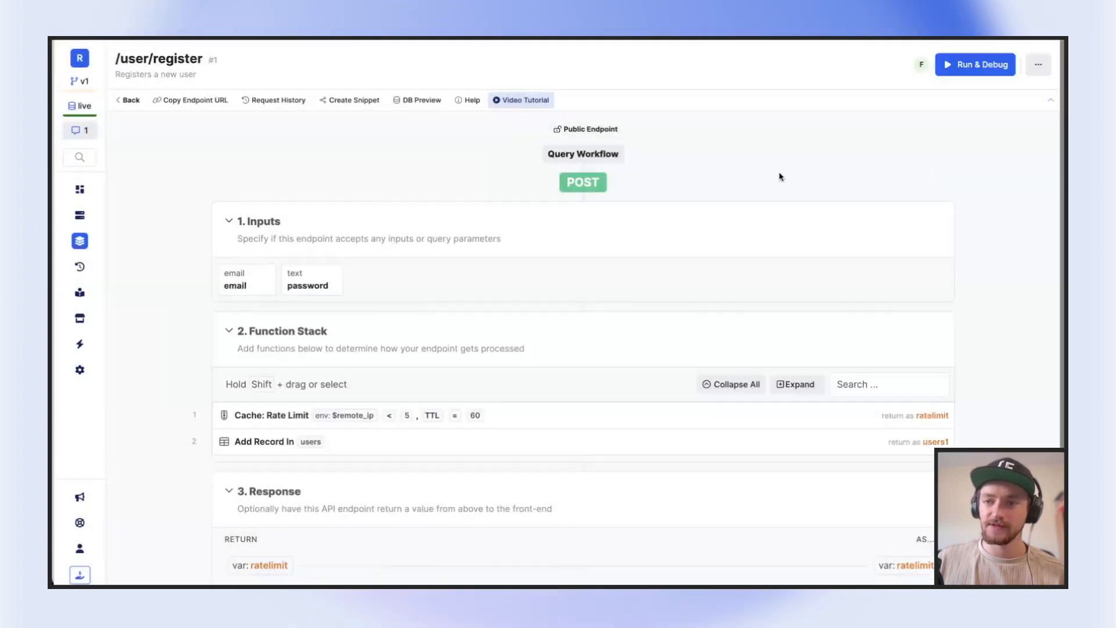